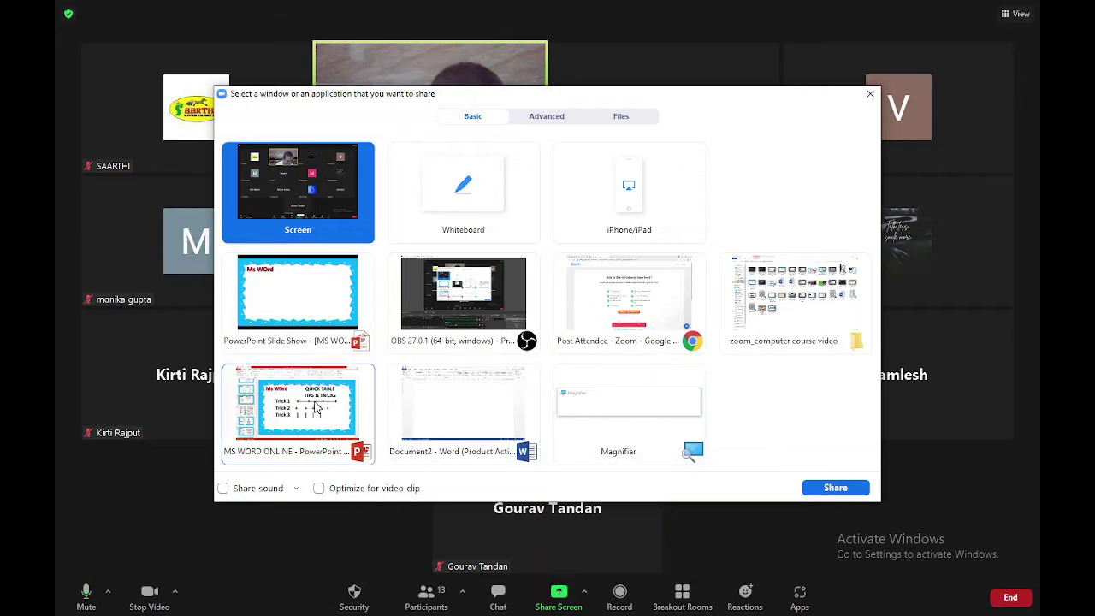
# Share the Document2 - Word window in Zoom and focus the blank document
pyautogui.doubleClick(463, 402)
pyautogui.click(359, 296)
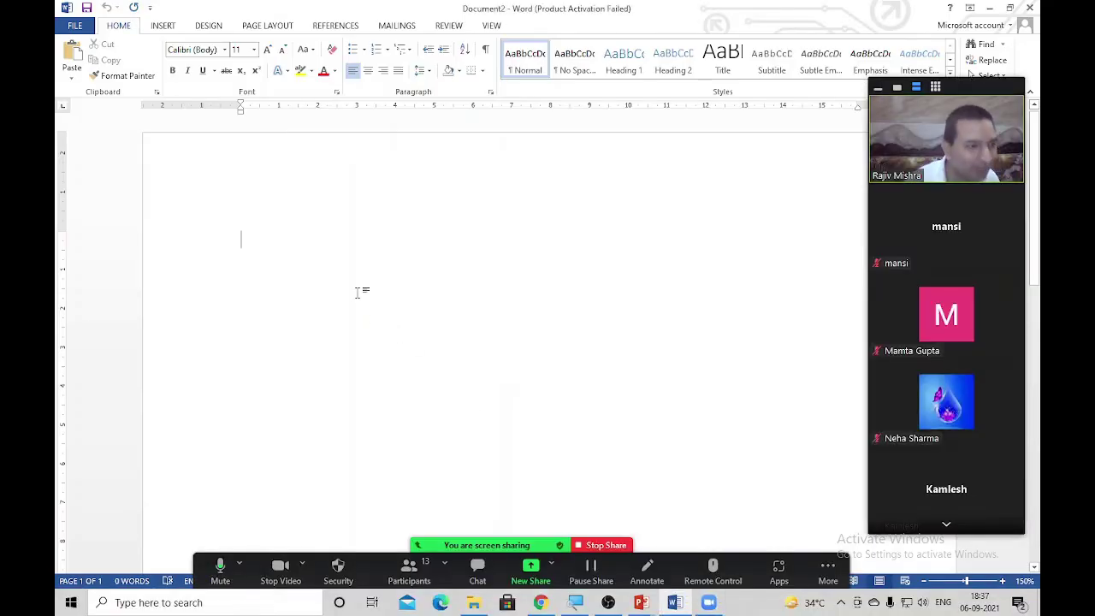
pyautogui.write('-')
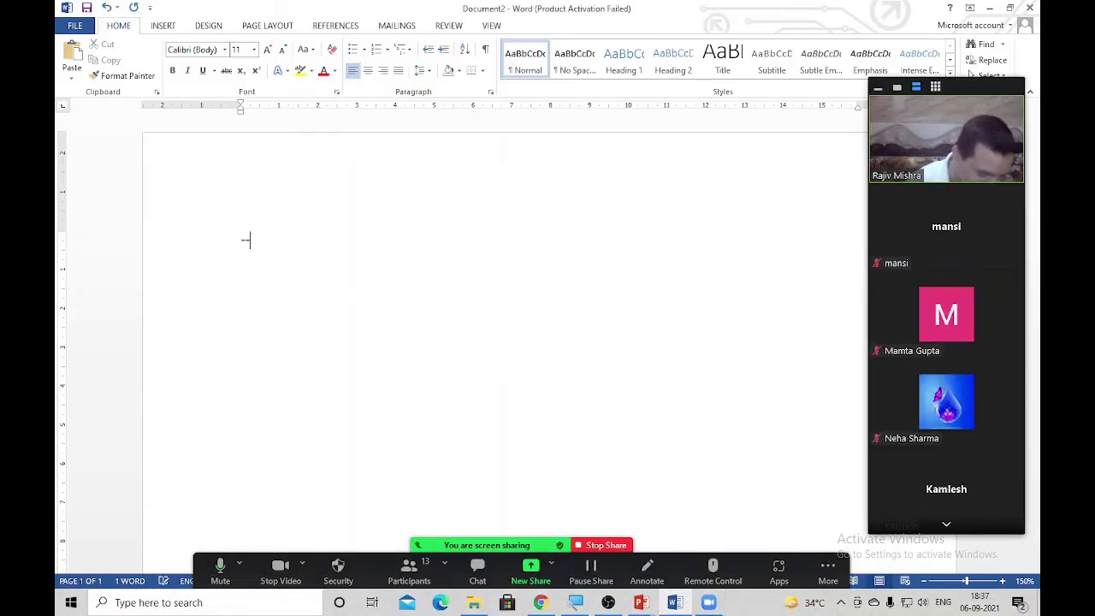
pyautogui.hotkey('ctrl', 'a')
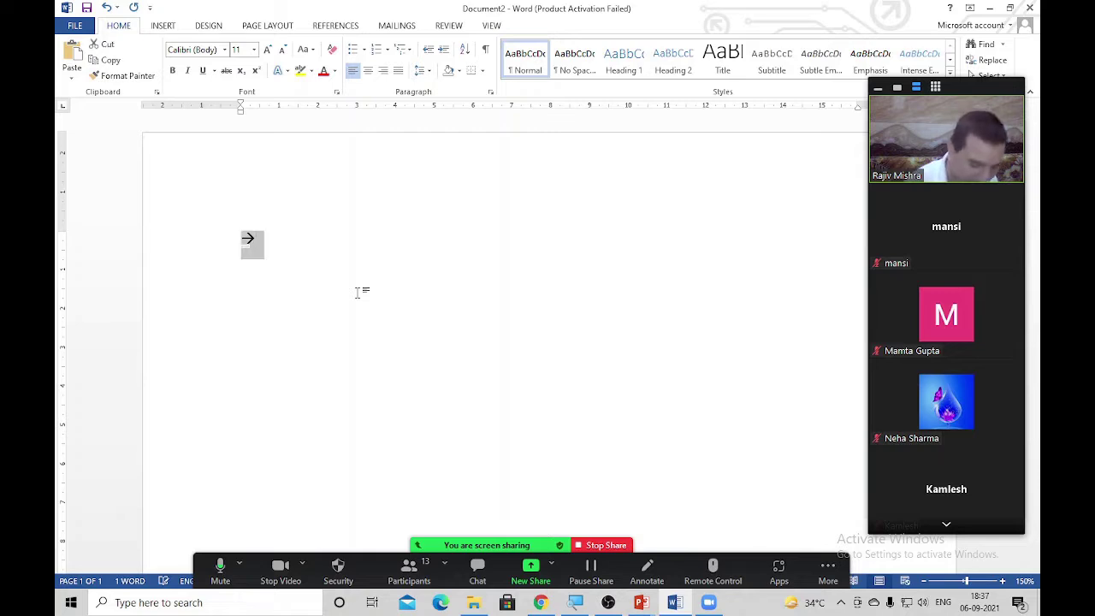
pyautogui.hotkey('ctrl', ']')
pyautogui.hotkey('ctrl', ']')
pyautogui.hotkey('ctrl', ']')
pyautogui.hotkey('ctrl', ']')
pyautogui.hotkey('ctrl', ']')
pyautogui.hotkey('ctrl', ']')
pyautogui.hotkey('ctrl', ']')
pyautogui.hotkey('ctrl', ']')
pyautogui.hotkey('ctrl', ']')
pyautogui.hotkey('ctrl', ']')
pyautogui.hotkey('ctrl', ']')
pyautogui.hotkey('ctrl', ']')
pyautogui.hotkey('ctrl', ']')
pyautogui.hotkey('ctrl', ']')
pyautogui.hotkey('ctrl', ']')
pyautogui.hotkey('ctrl', ']')
pyautogui.hotkey('ctrl', ']')
pyautogui.hotkey('ctrl', ']')
pyautogui.hotkey('ctrl', ']')
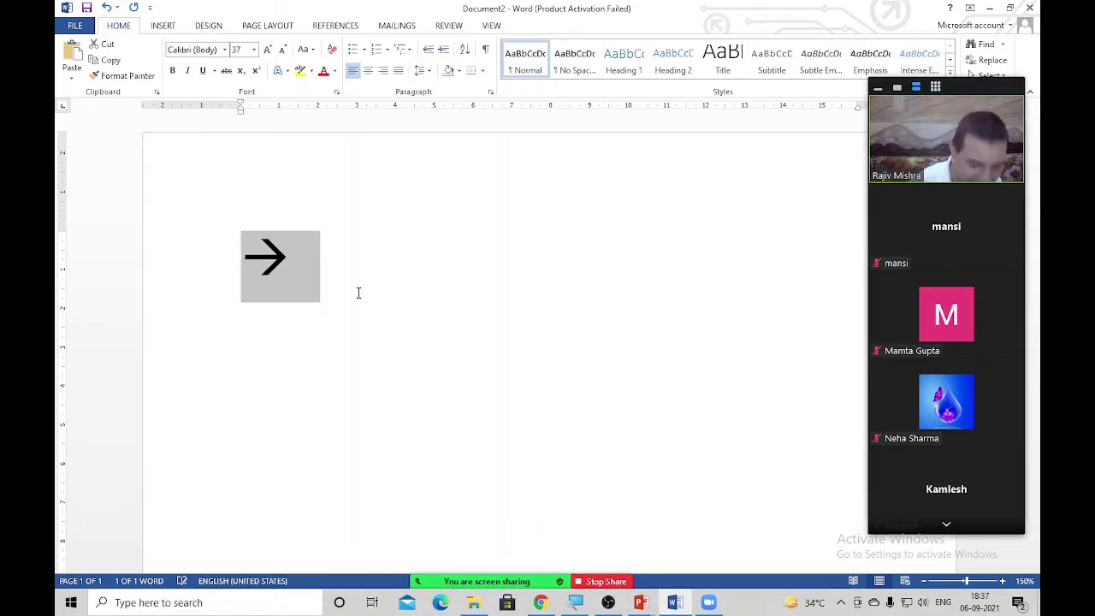
pyautogui.press('End')
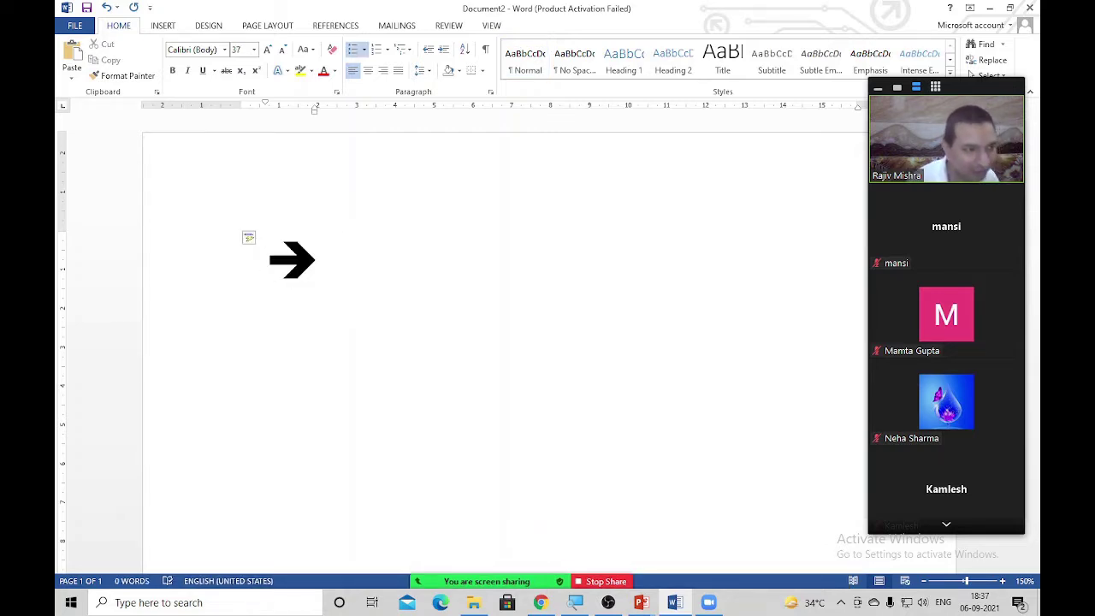
pyautogui.write('fgg')
pyautogui.press('Return')
pyautogui.write('gfdg')
pyautogui.press('Return')
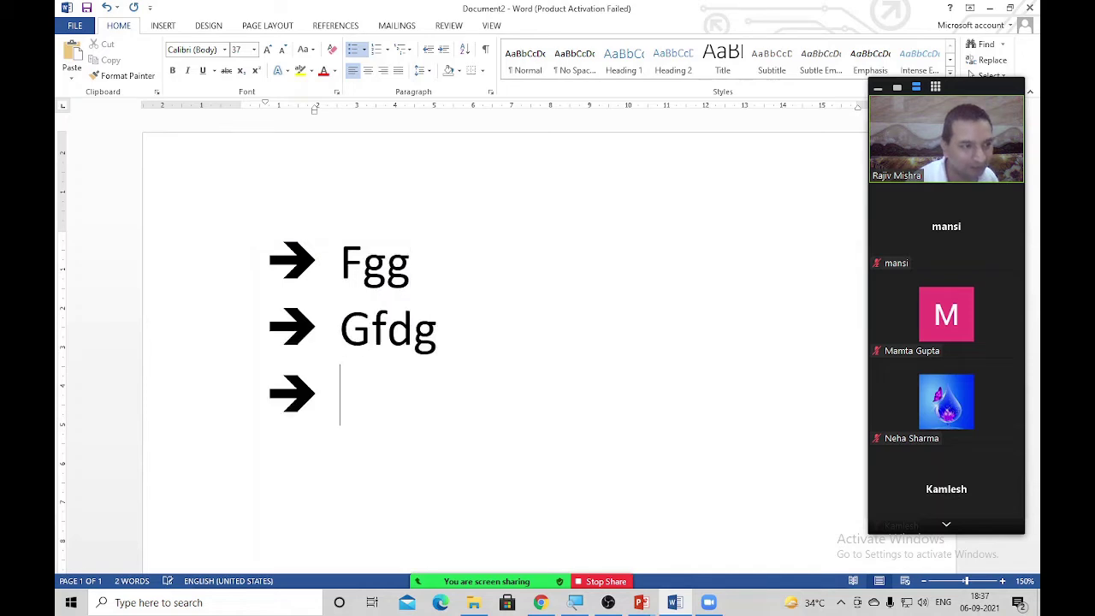
pyautogui.write('gfd')
pyautogui.press('Return')
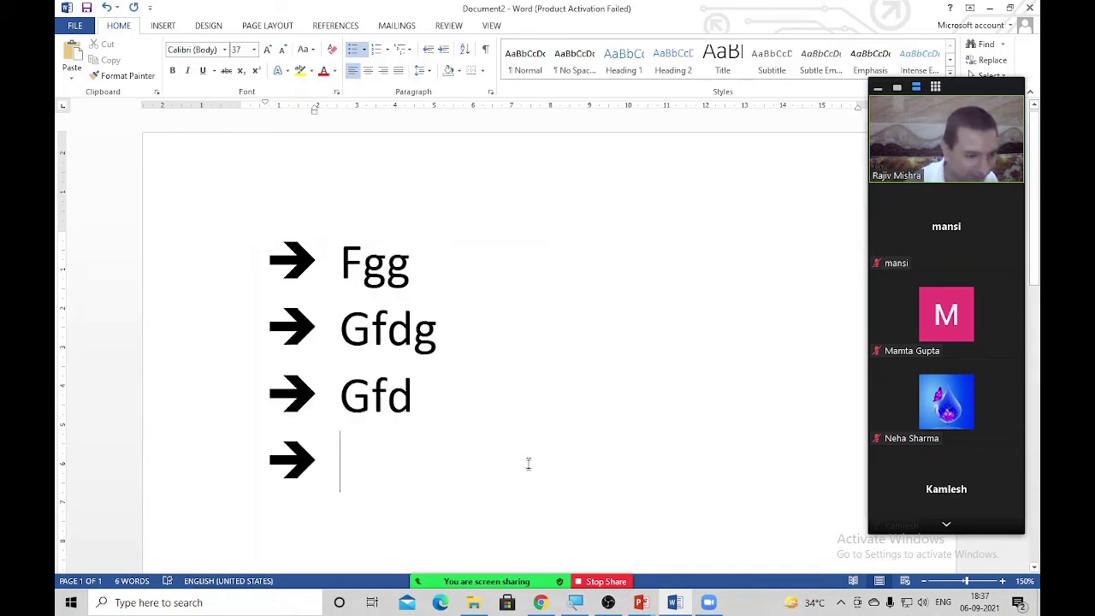
pyautogui.hotkey('ctrl', 'a')
pyautogui.press('Delete')
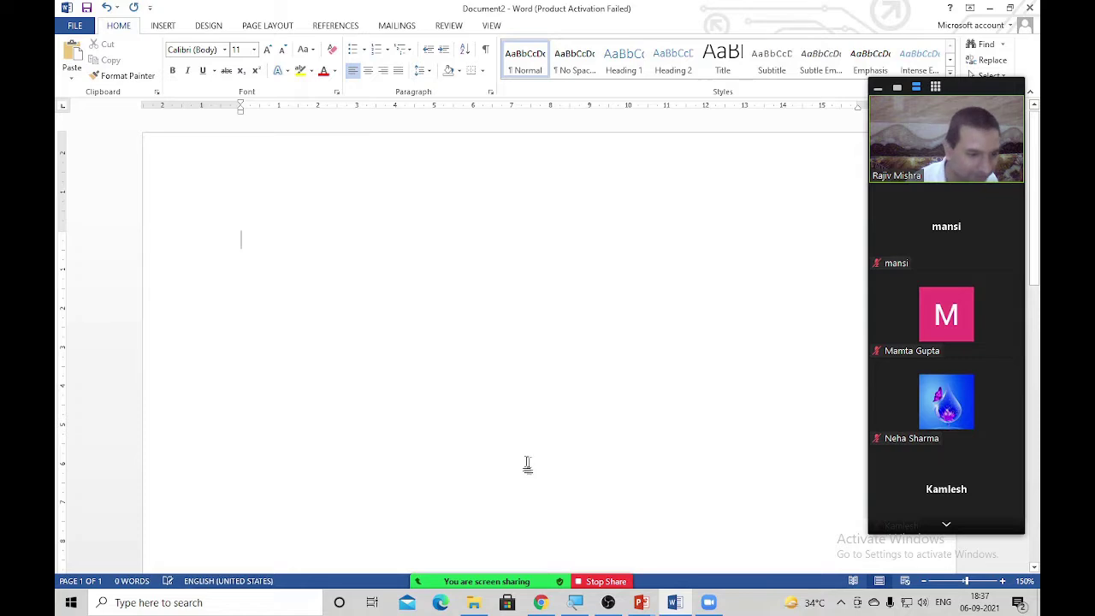
pyautogui.click(611, 585)
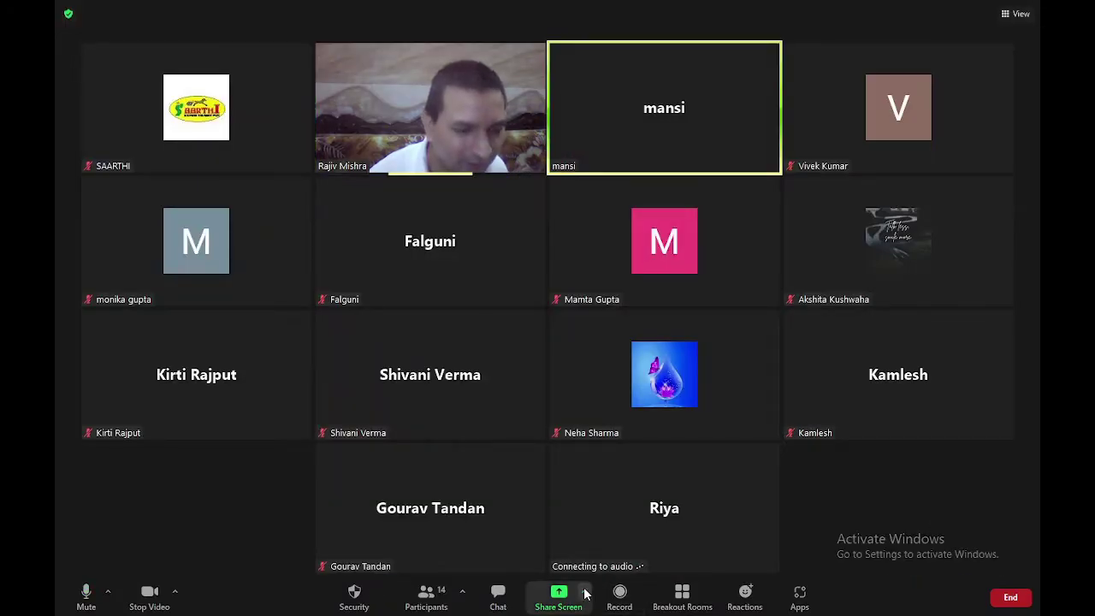
# Share the Document2 - Word window again from Zoom's Share Screen picker
pyautogui.click(571, 599)
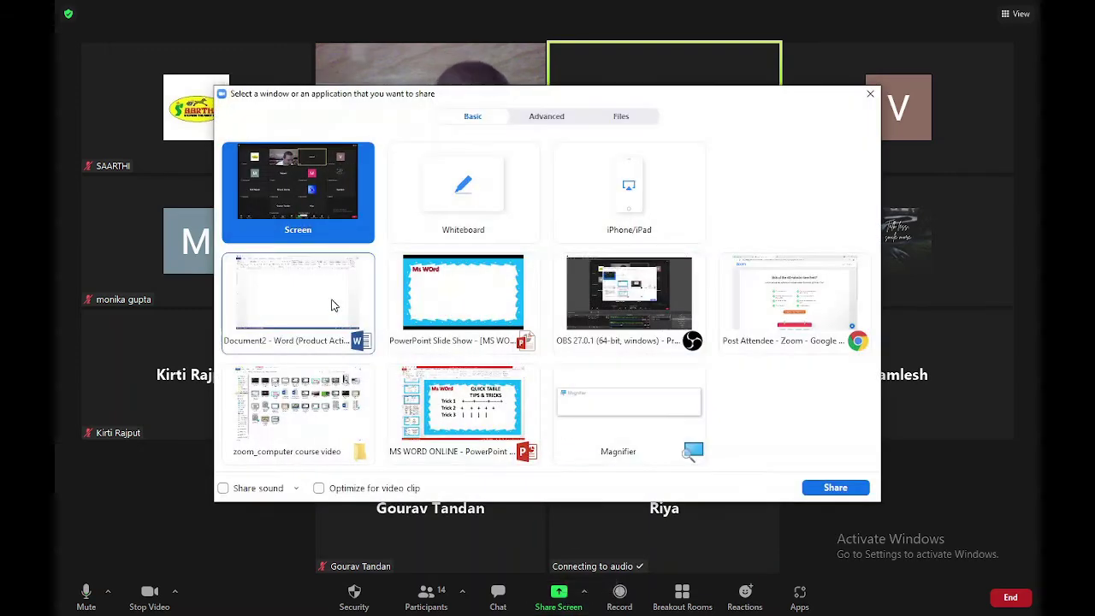
pyautogui.doubleClick(316, 291)
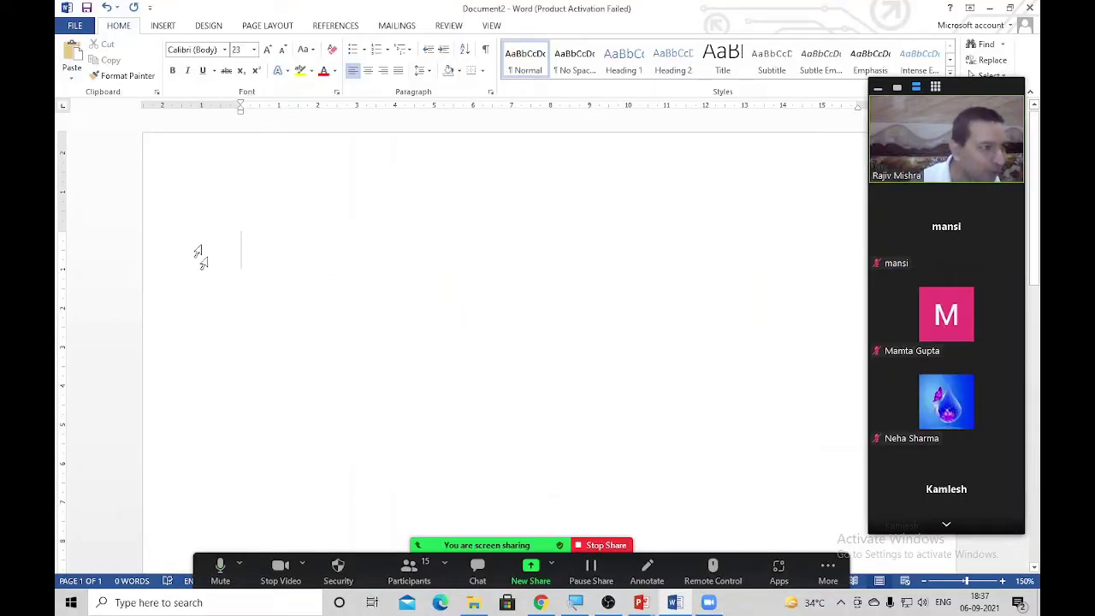
# Create the first Wingdings square-checkbox item, Hhkgh, in the normal font at 31 pt
pyautogui.click(204, 49)
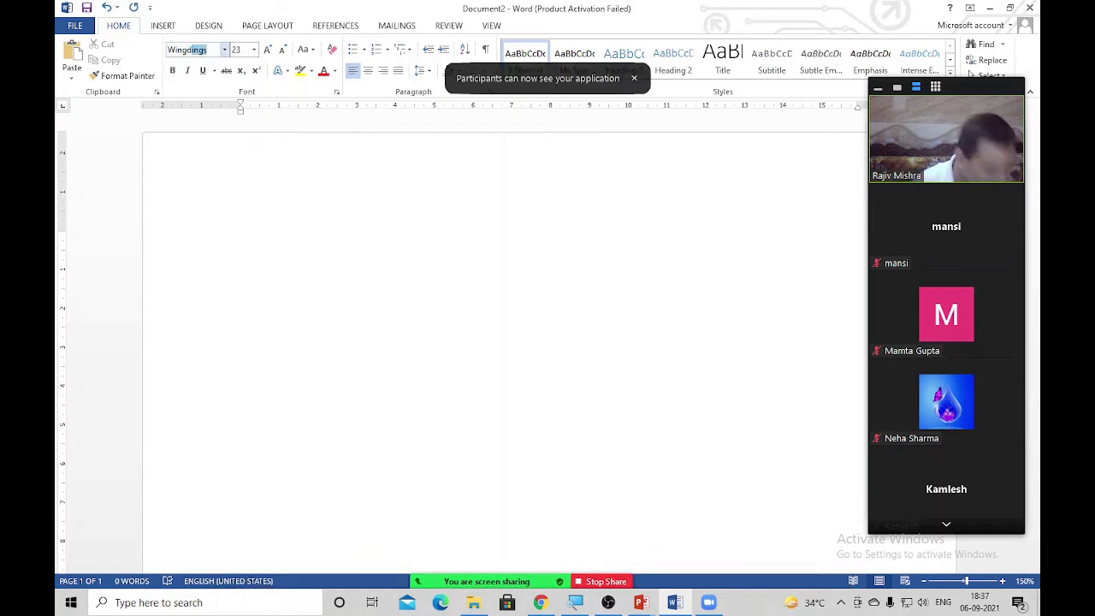
pyautogui.press('Return')
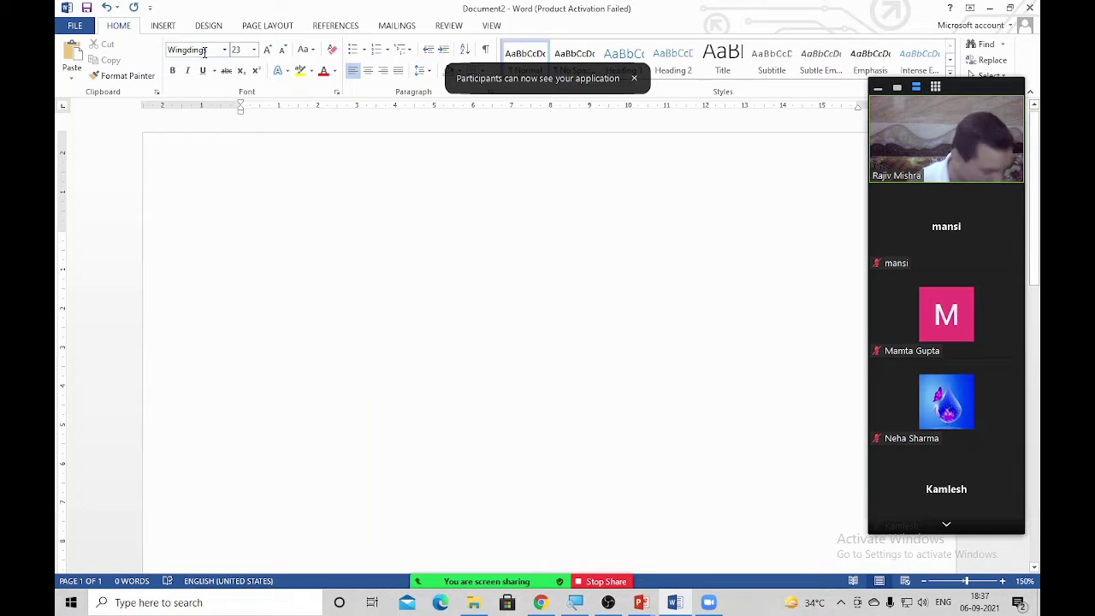
pyautogui.write('o')
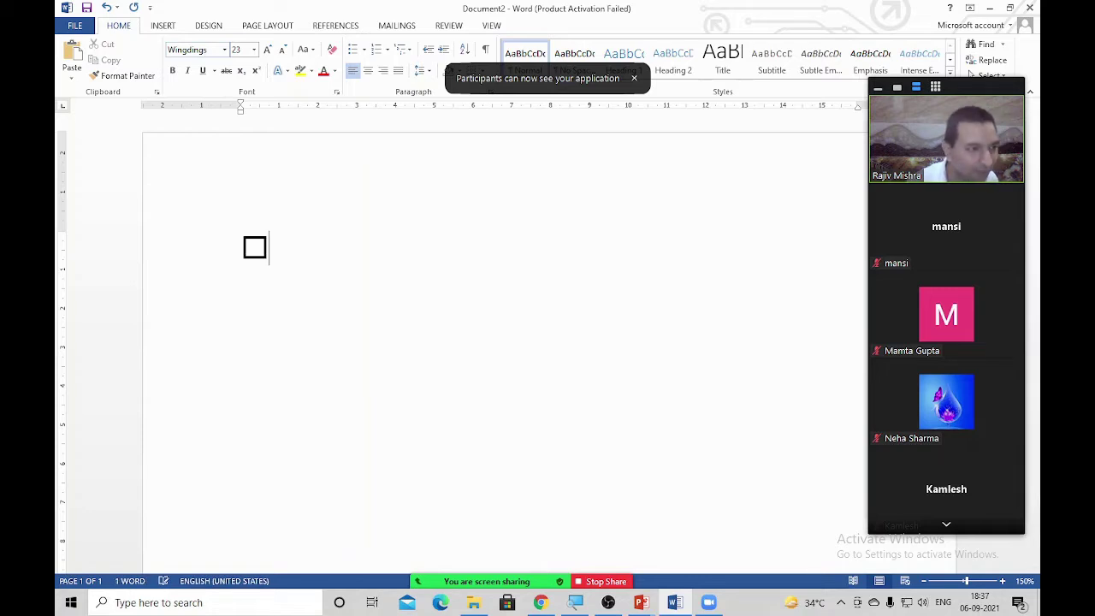
pyautogui.press('Tab')
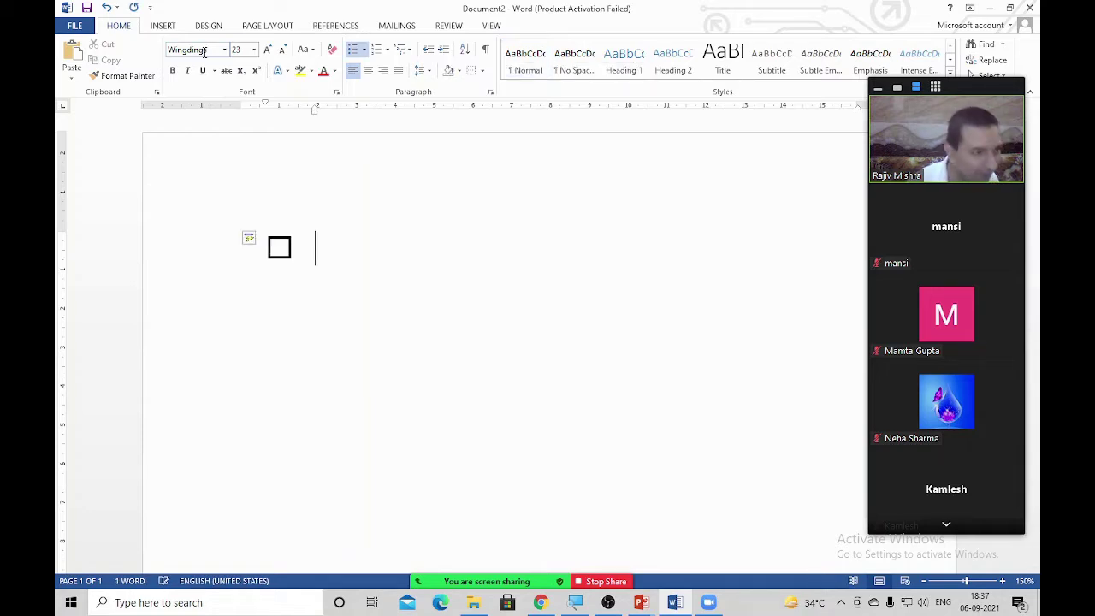
pyautogui.write('hhjgh')
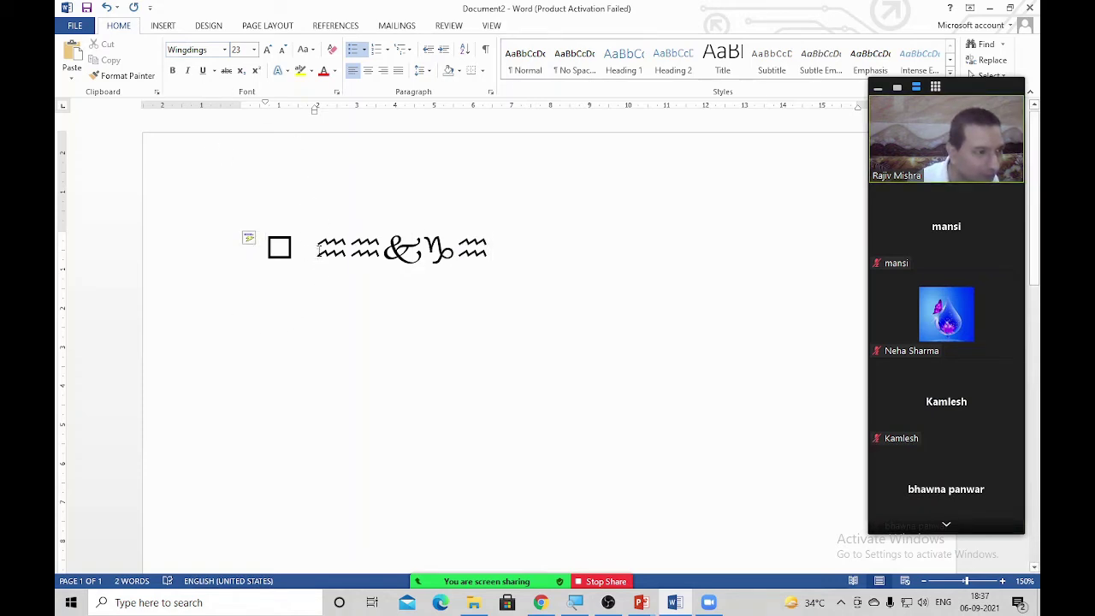
pyautogui.moveTo(317, 247); pyautogui.dragTo(396, 316)
pyautogui.hotkey('ctrl', 'space')
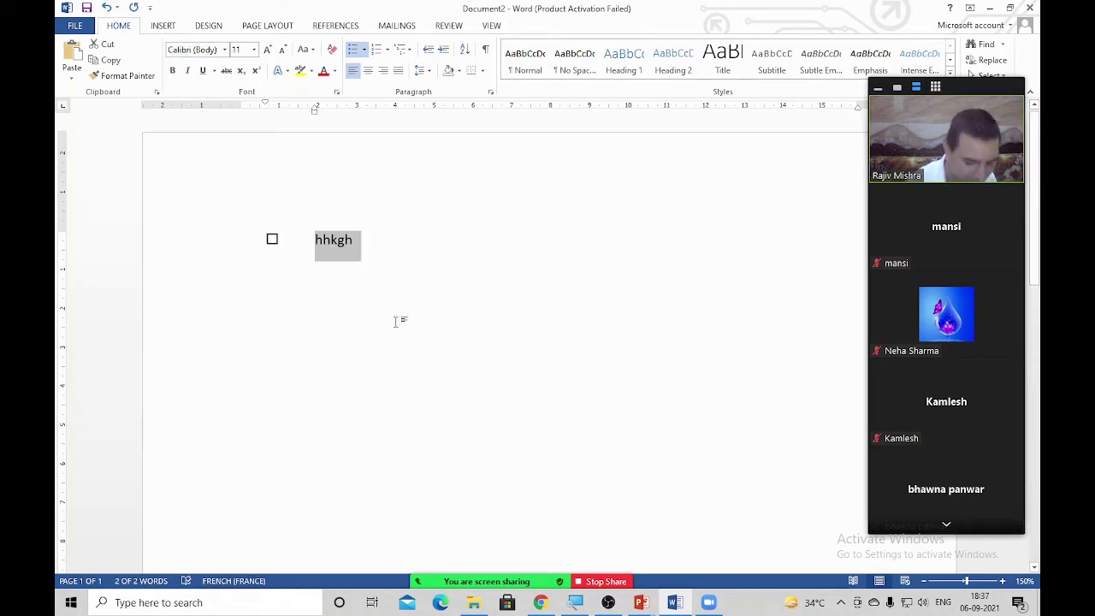
pyautogui.hotkey('ctrl', ']')
pyautogui.hotkey('ctrl', ']')
pyautogui.hotkey('ctrl', ']')
pyautogui.hotkey('ctrl', ']')
pyautogui.hotkey('ctrl', ']')
pyautogui.hotkey('ctrl', ']')
pyautogui.hotkey('ctrl', ']')
pyautogui.hotkey('ctrl', ']')
pyautogui.hotkey('ctrl', ']')
pyautogui.hotkey('ctrl', ']')
pyautogui.hotkey('ctrl', ']')
pyautogui.hotkey('ctrl', ']')
pyautogui.hotkey('ctrl', ']')
pyautogui.hotkey('ctrl', ']')
pyautogui.hotkey('ctrl', ']')
pyautogui.hotkey('ctrl', ']')
pyautogui.hotkey('ctrl', ']')
pyautogui.hotkey('ctrl', ']')
pyautogui.hotkey('ctrl', ']')
pyautogui.hotkey('ctrl', ']')
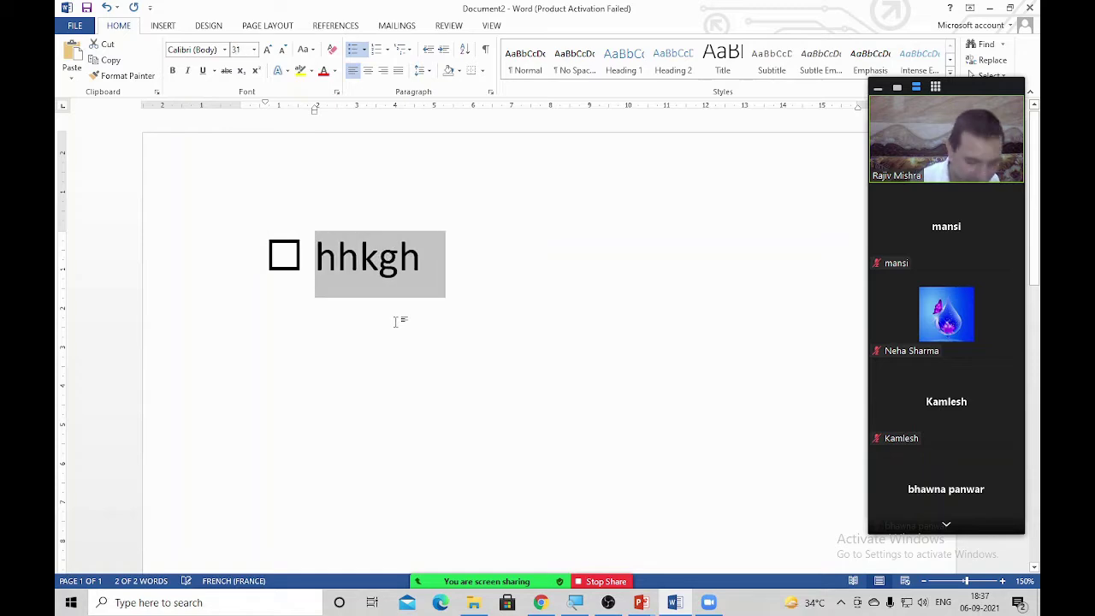
pyautogui.press('Right')
# Add checkbox items Fdfsdfdsf, Fsdsdf, Dfsdf and Fgf
pyautogui.press('Return')
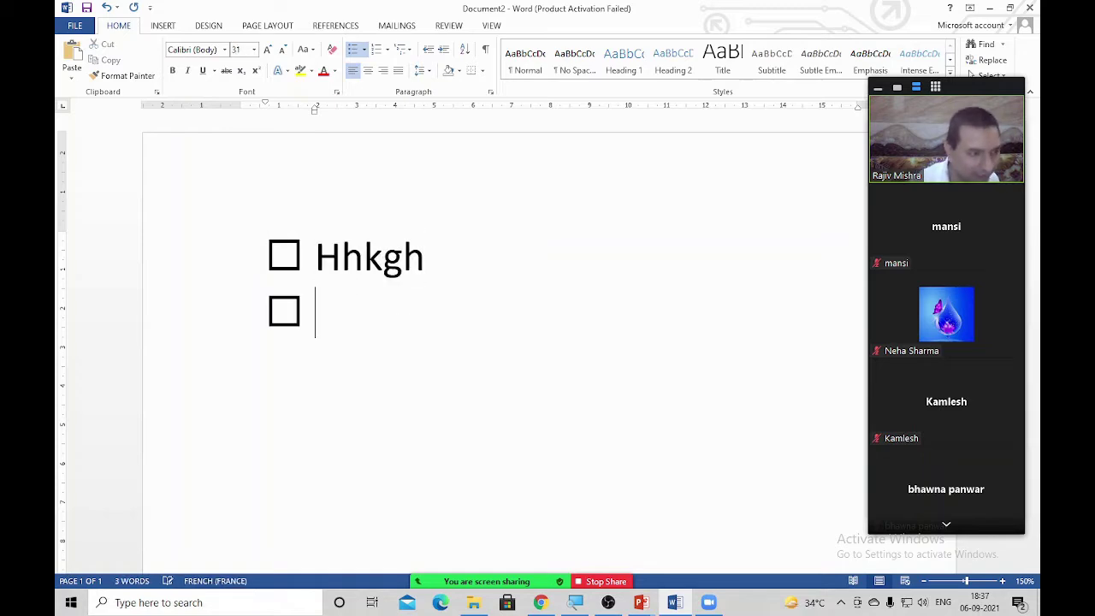
pyautogui.write('fdfsdfdsf')
pyautogui.press('Return')
pyautogui.write('fsdsdf')
pyautogui.press('Return')
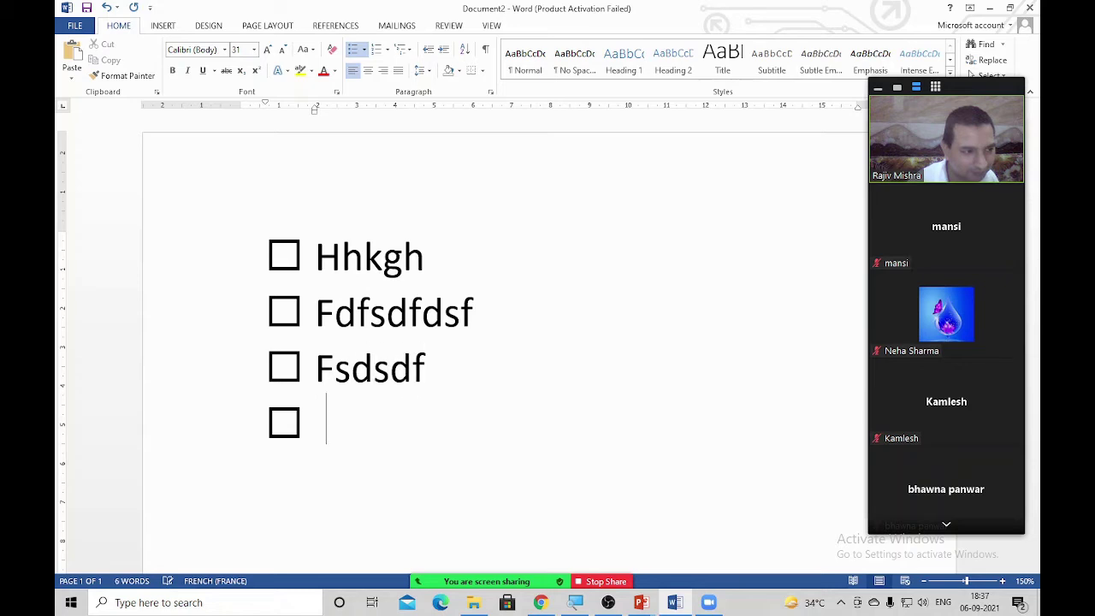
pyautogui.write('dfsdf')
pyautogui.press('Return')
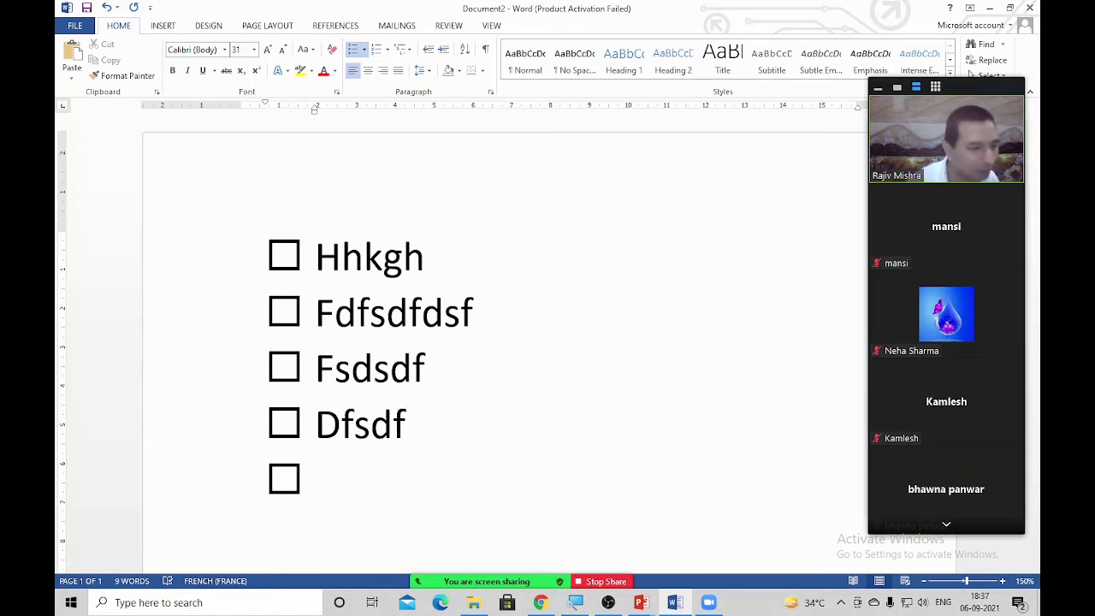
pyautogui.write('fgf')
pyautogui.press('Return')
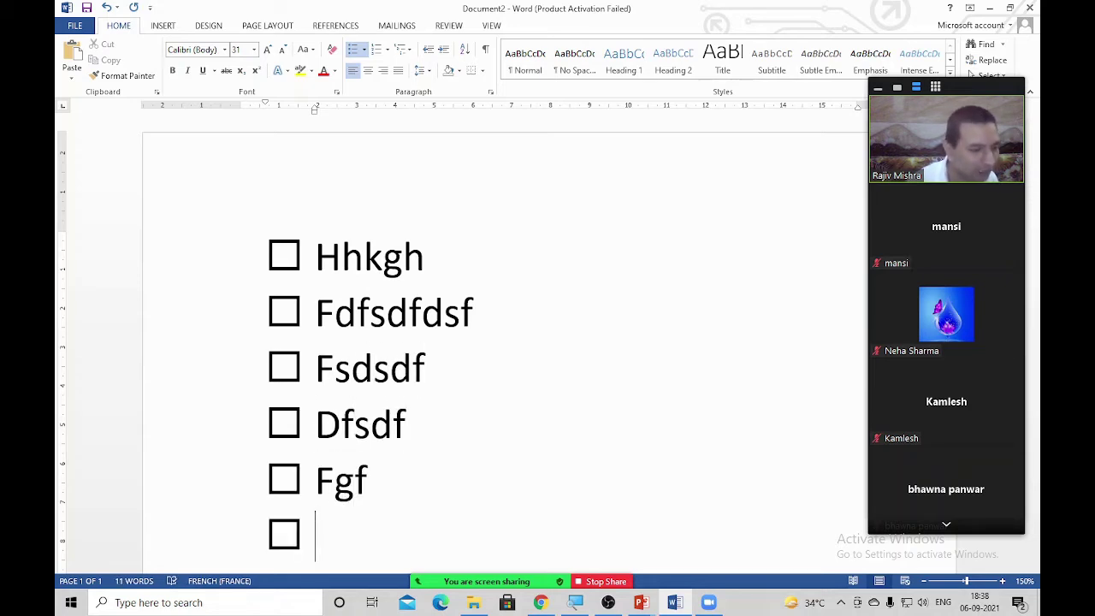
# End the list after Fgf, removing the empty checkbox and stray character
pyautogui.scroll(-1, 504, 342)
pyautogui.press('Return')
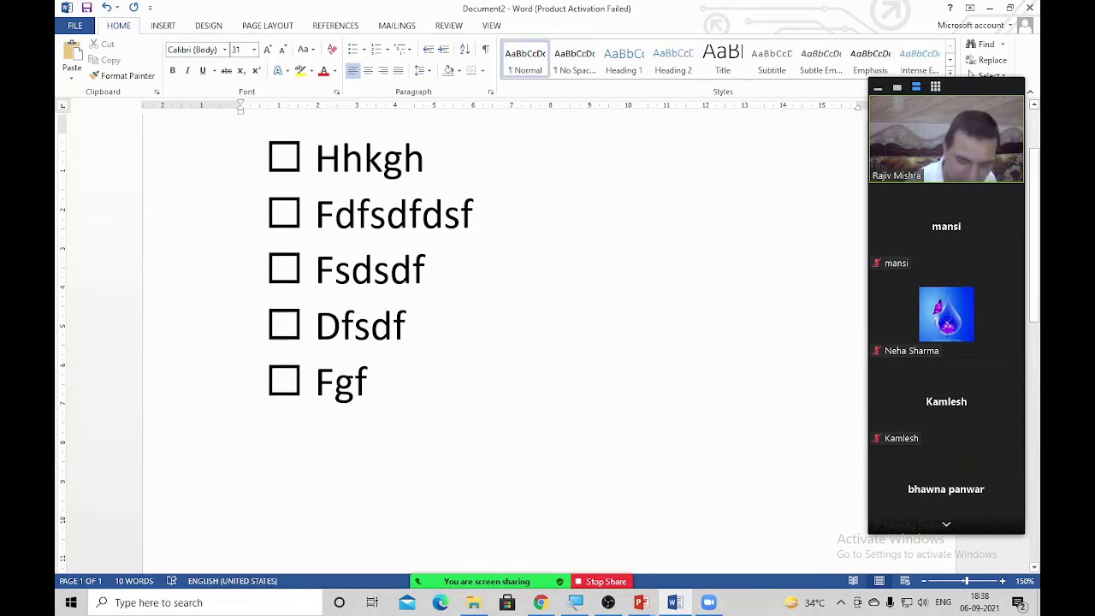
pyautogui.write('ü')
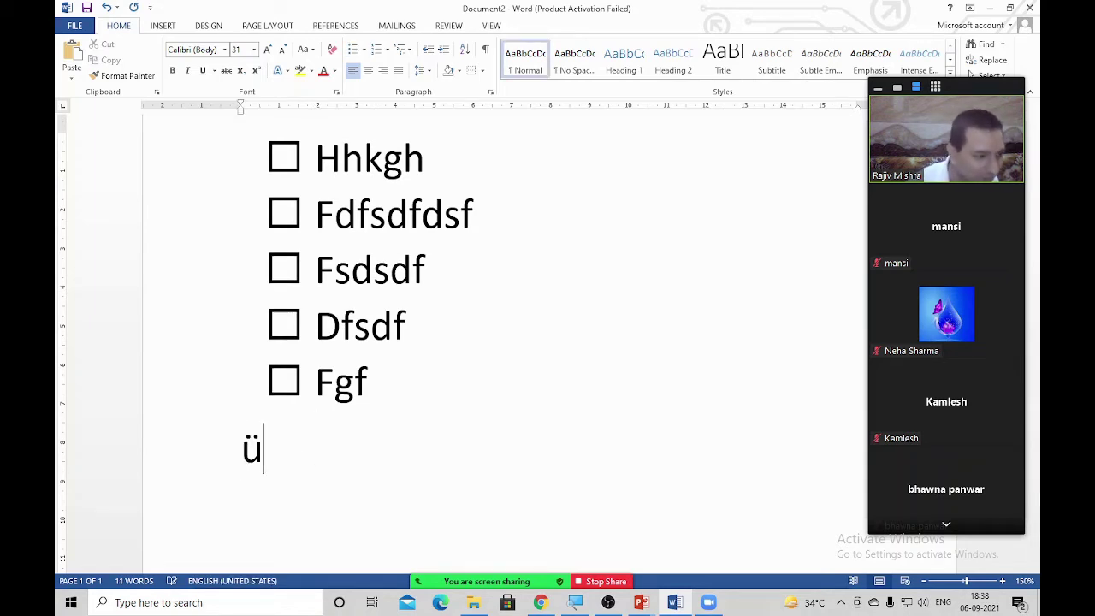
pyautogui.press('BackSpace')
pyautogui.press('BackSpace')
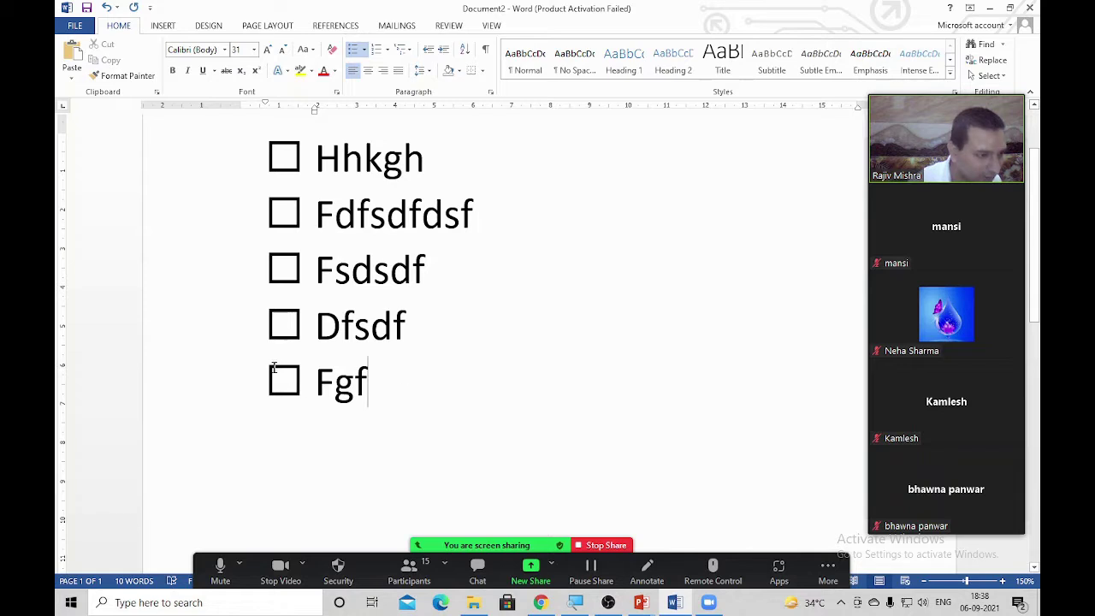
# Select the checkbox bullets, then deselect them and return to the text
pyautogui.click(296, 382)
pyautogui.click(328, 418)
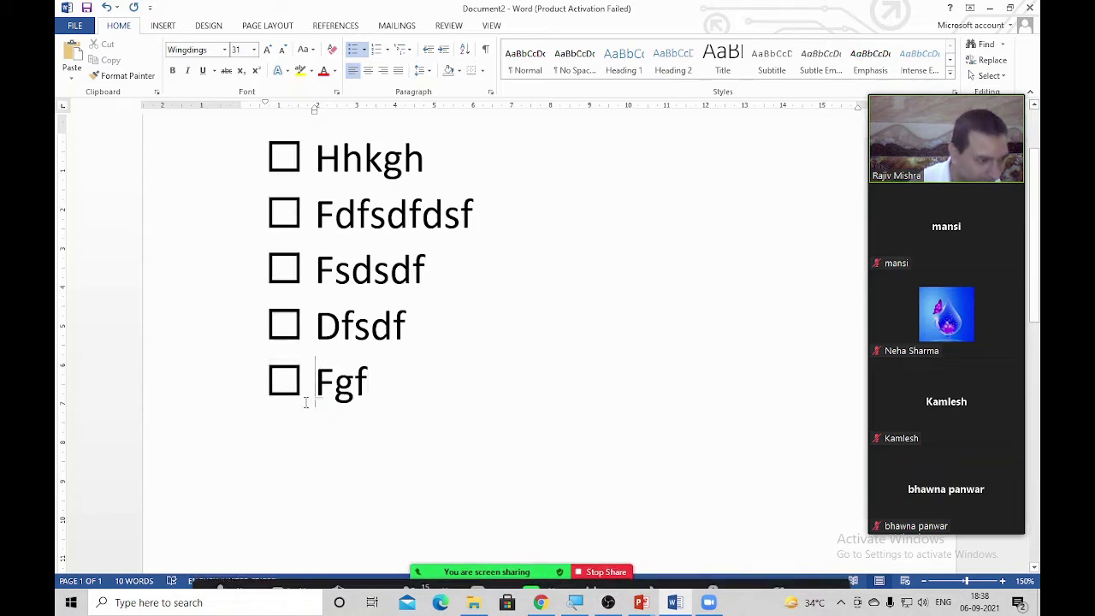
pyautogui.click(299, 410)
pyautogui.press('Left')
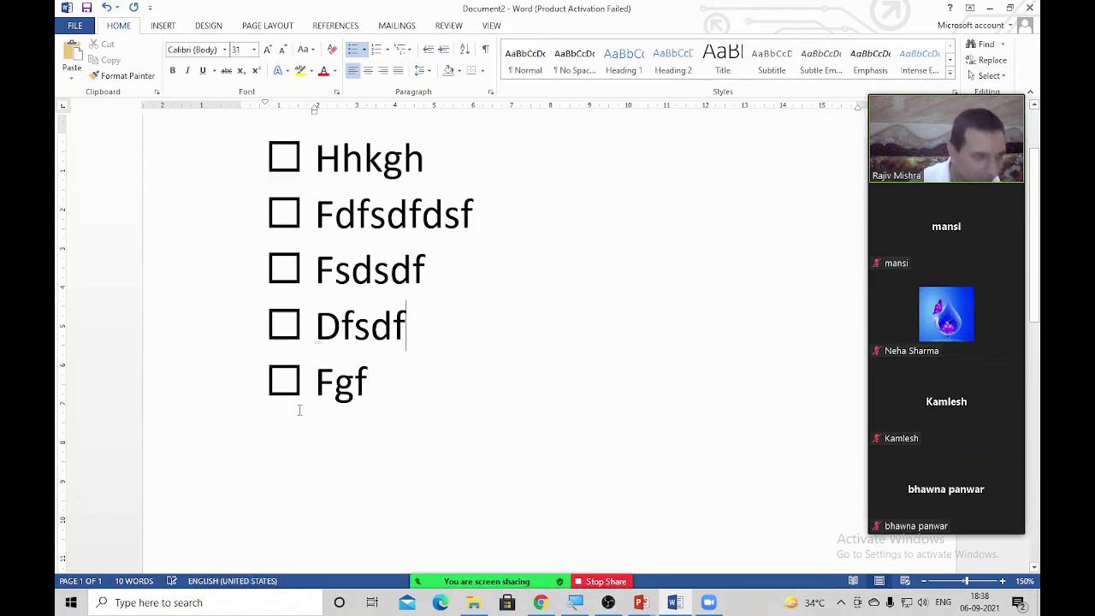
# Switch Zoom's share from Word to the PowerPoint slide show on the Ms WOrd slide
pyautogui.click(612, 582)
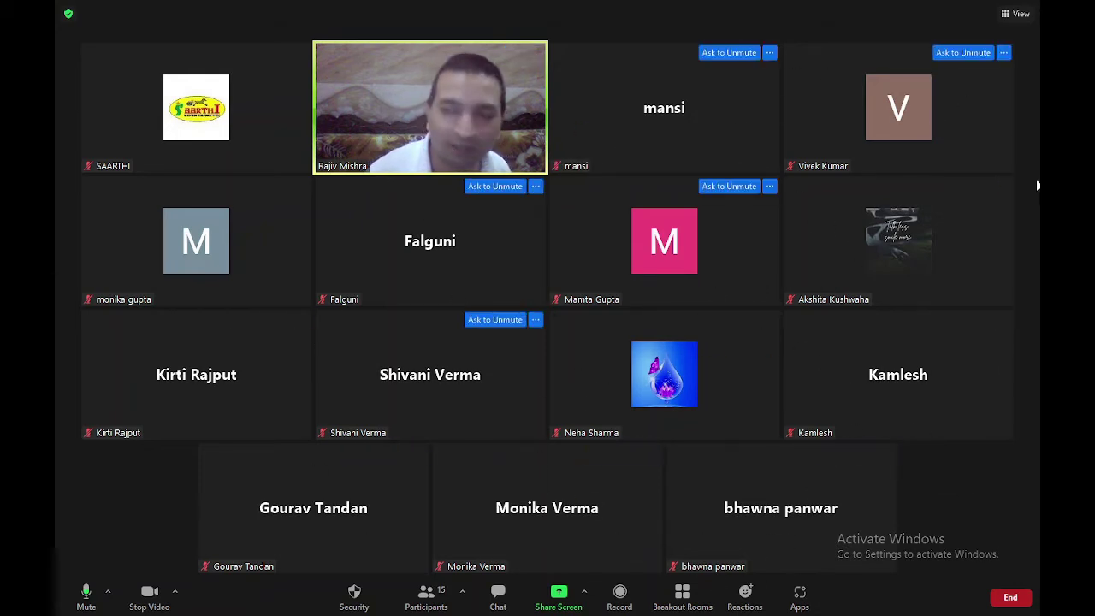
pyautogui.click(571, 602)
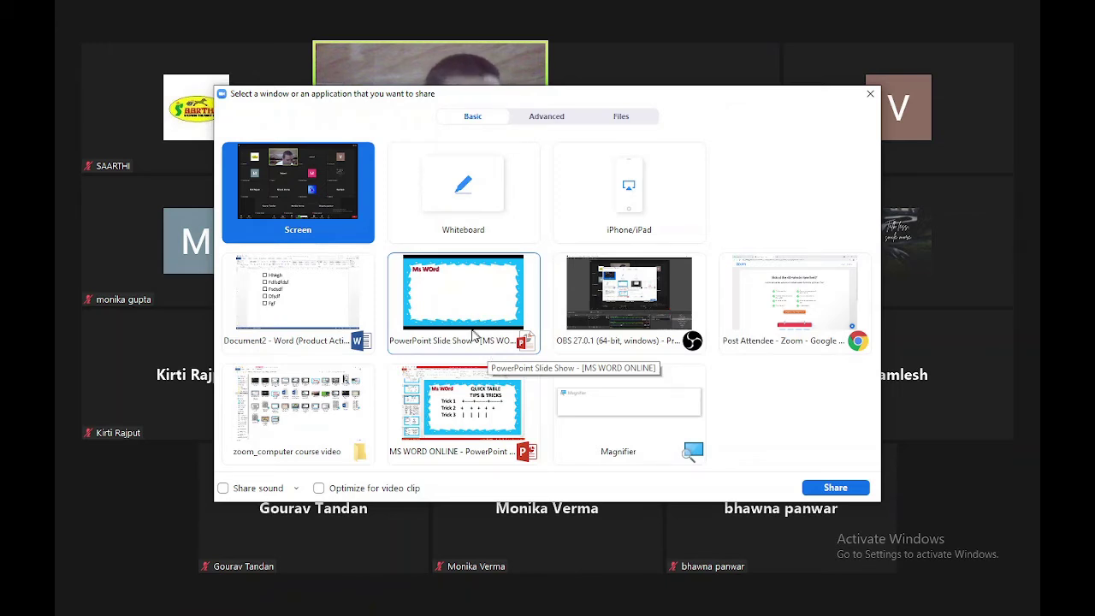
pyautogui.doubleClick(463, 307)
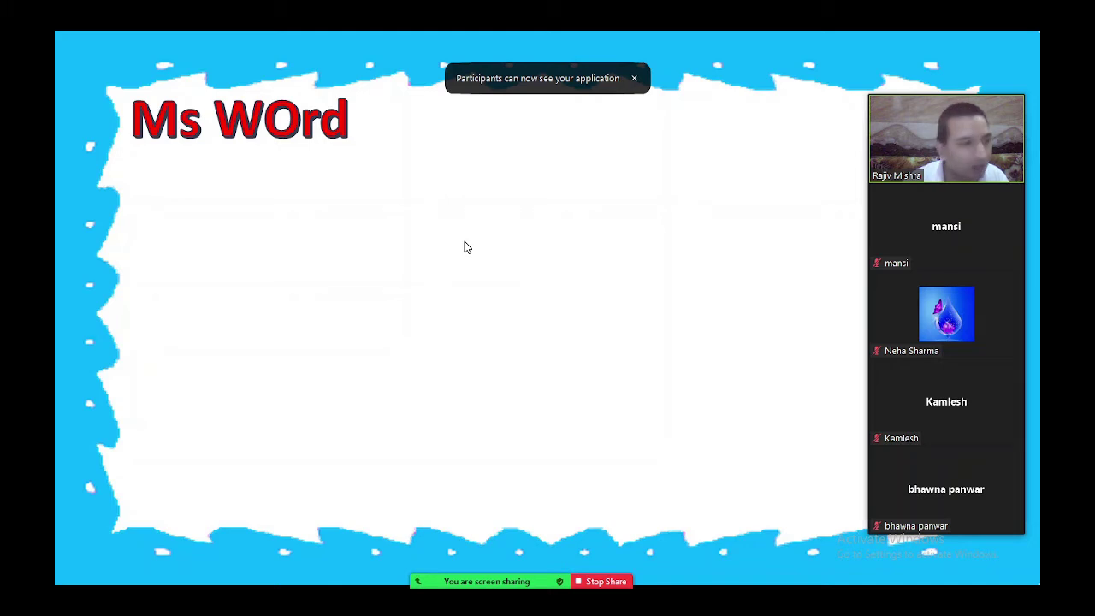
# Reveal the QUICK TABLE TIPS & TRICKS title and Trick 1 plus-dash line, then stop sharing
pyautogui.moveTo(1011, 205); pyautogui.dragTo(167, 249)
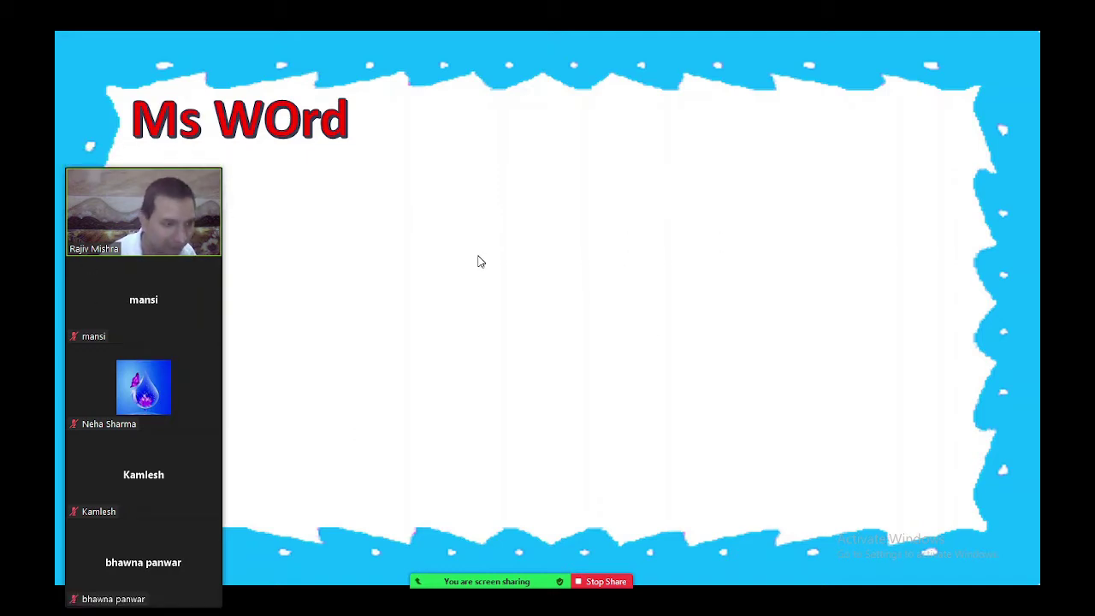
pyautogui.click(511, 254)
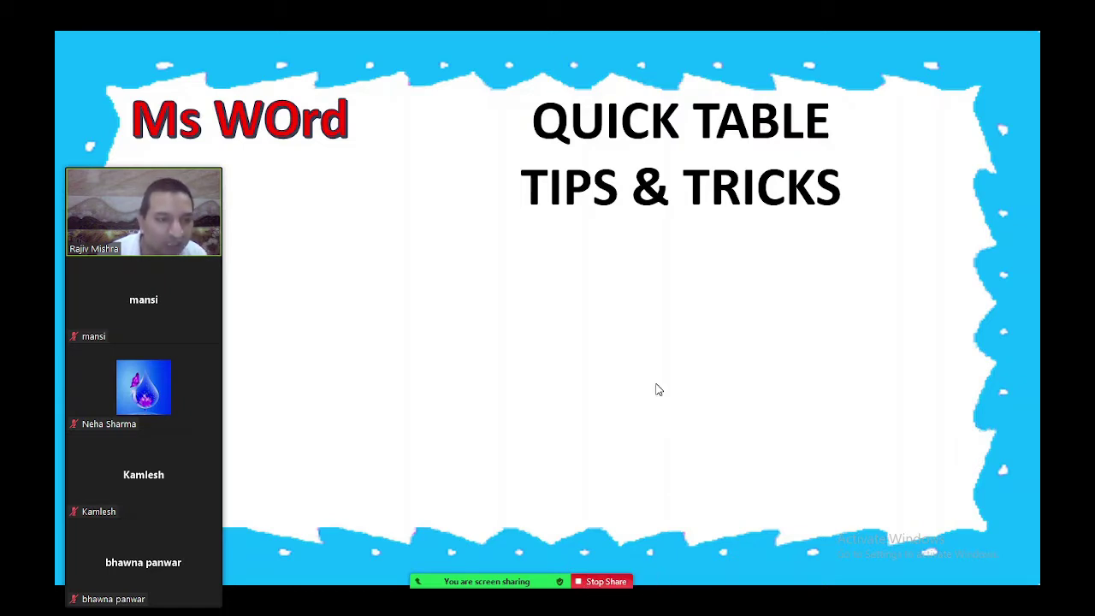
pyautogui.press('Right')
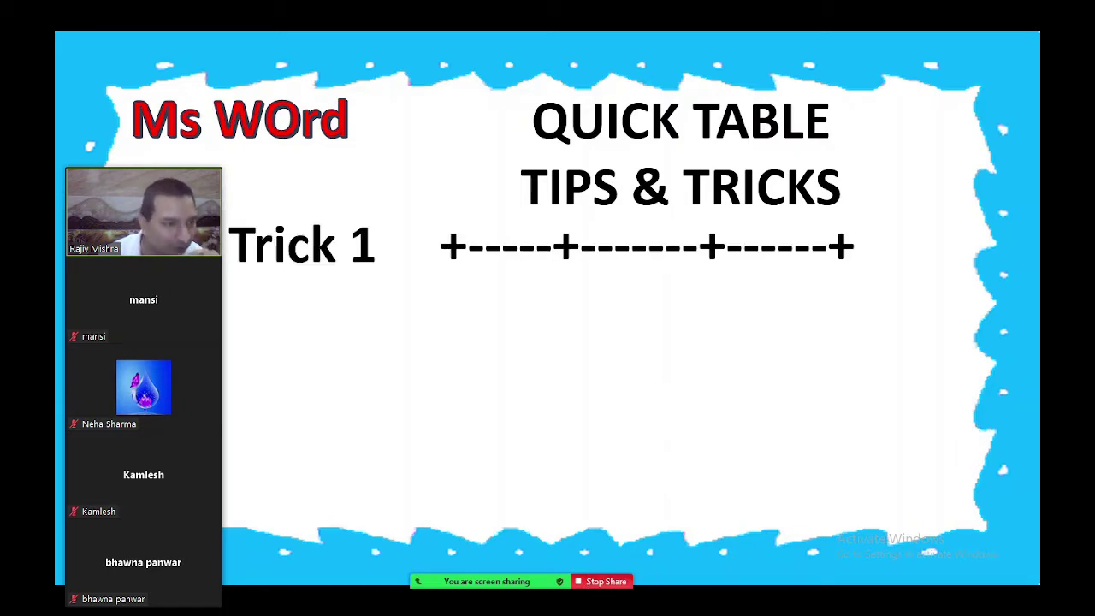
pyautogui.click(613, 586)
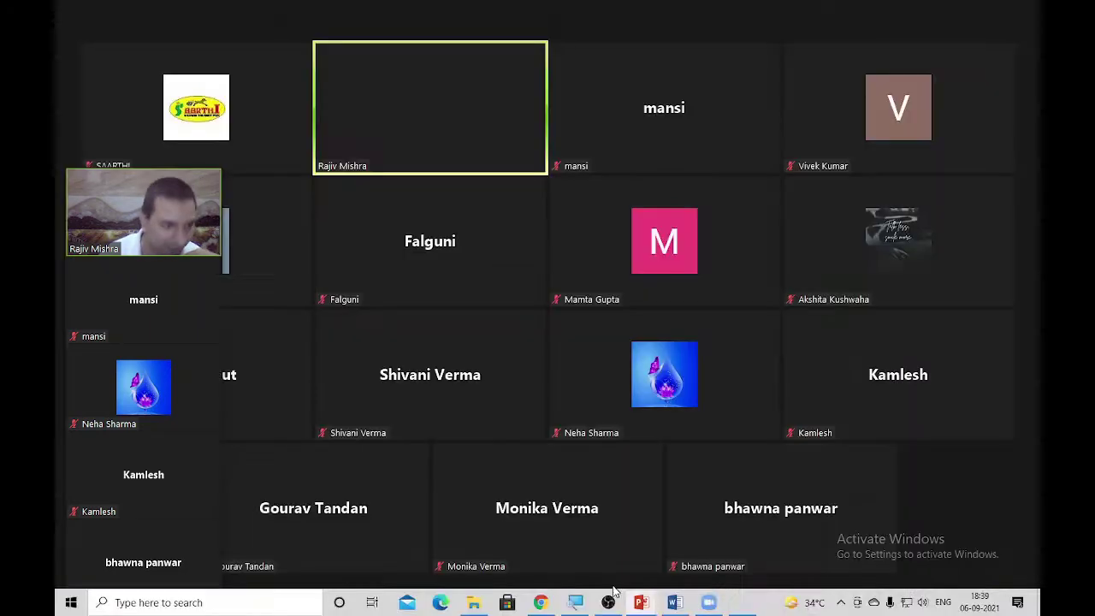
# Share the whole screen and delete the entire checkbox list from the Word document
pyautogui.click(559, 596)
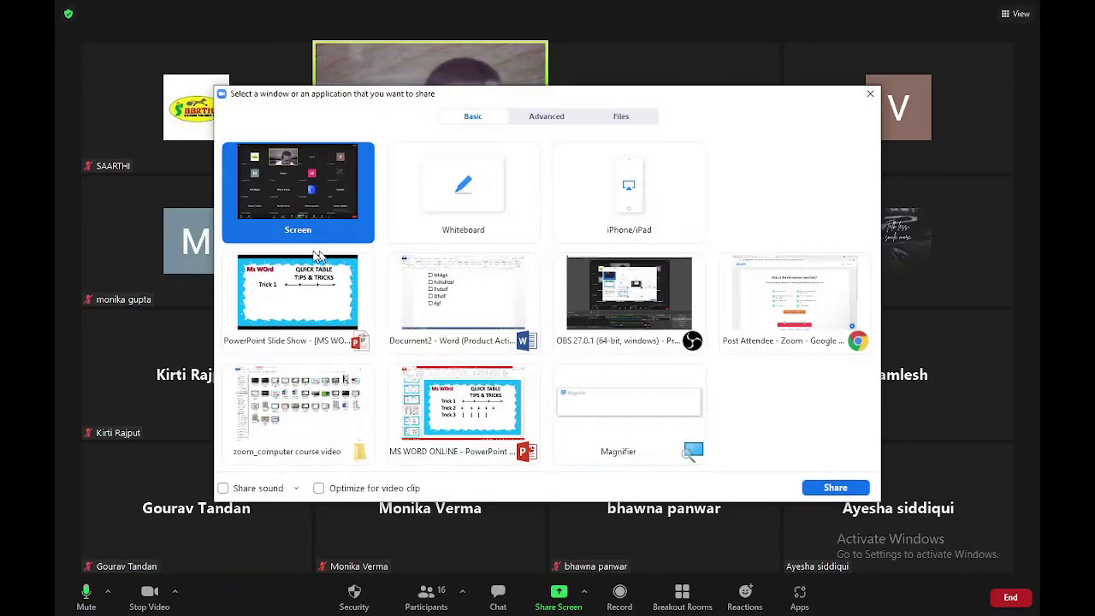
pyautogui.click(833, 487)
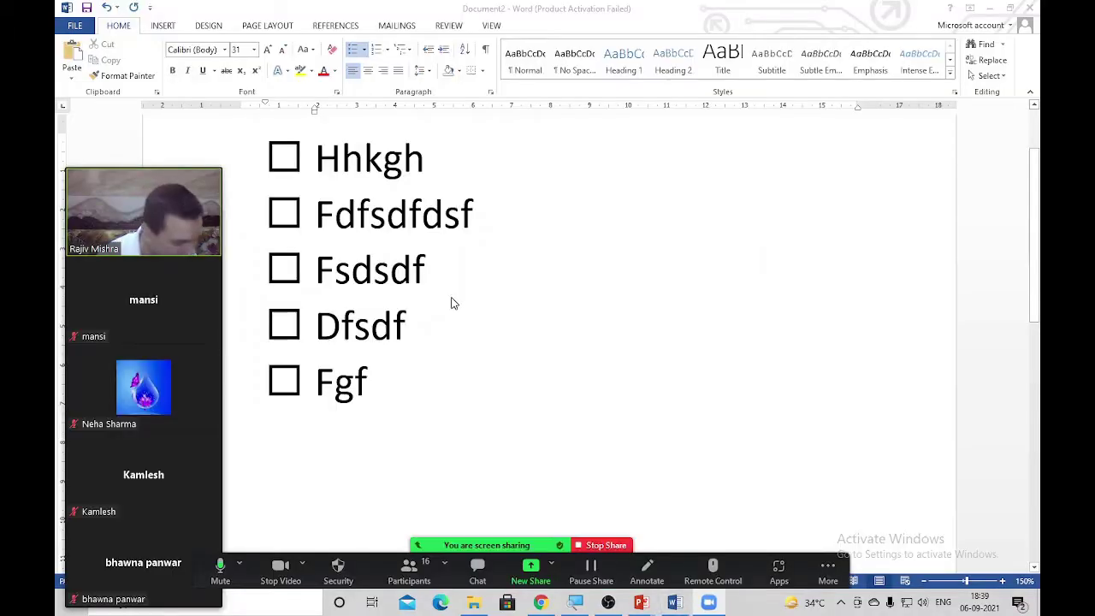
pyautogui.hotkey('ctrl', 'a')
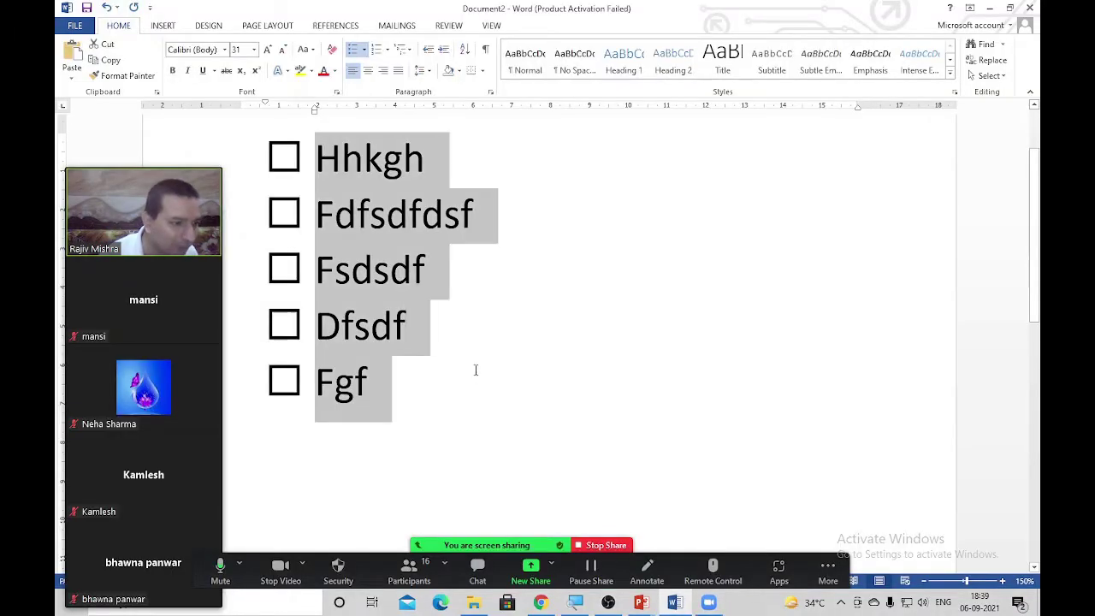
pyautogui.press('Delete')
pyautogui.moveTo(116, 175); pyautogui.dragTo(983, 291)
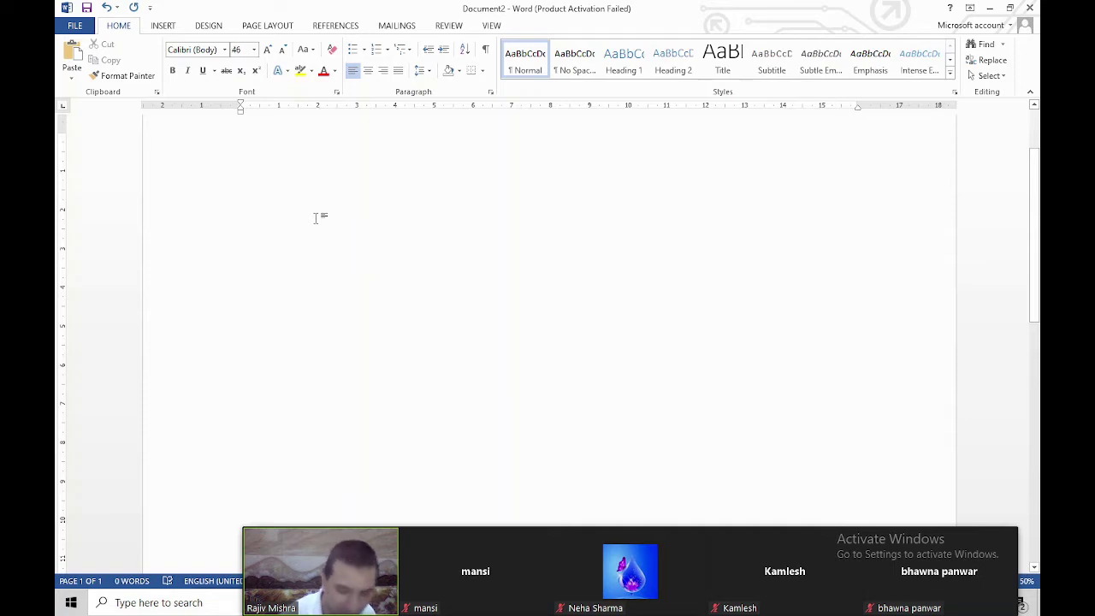
# Convert a typed plus-dash line into a one-row three-column table
pyautogui.write('+')
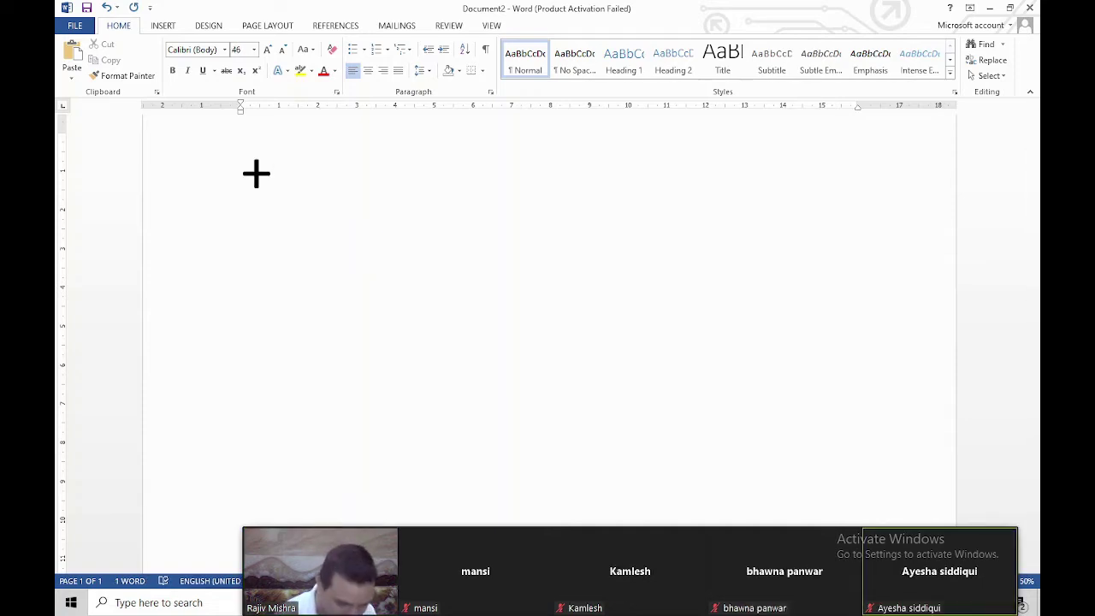
pyautogui.write('------+')
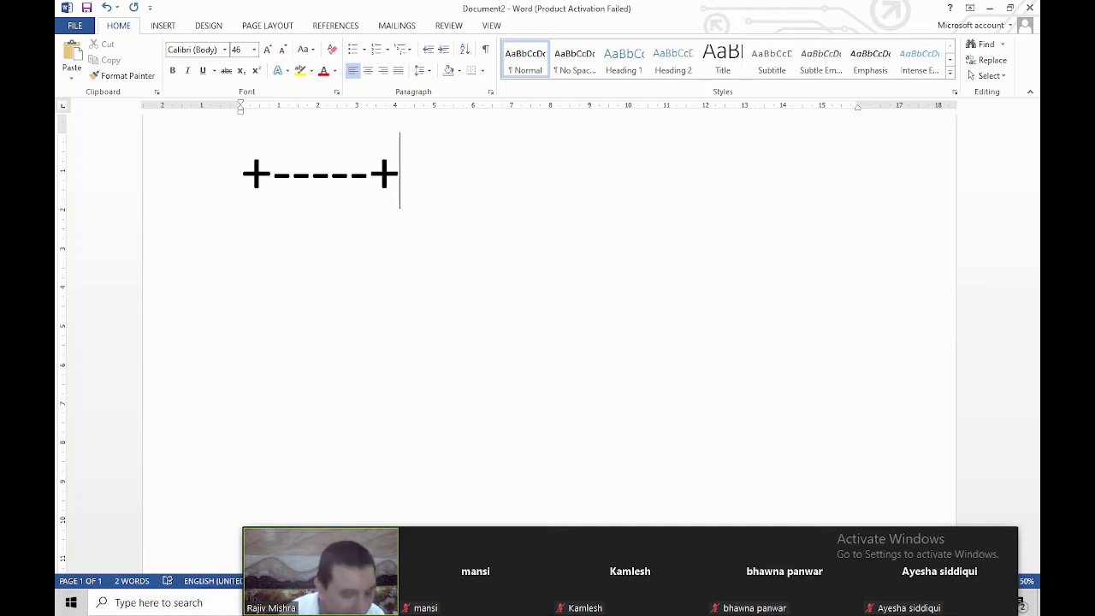
pyautogui.write('----')
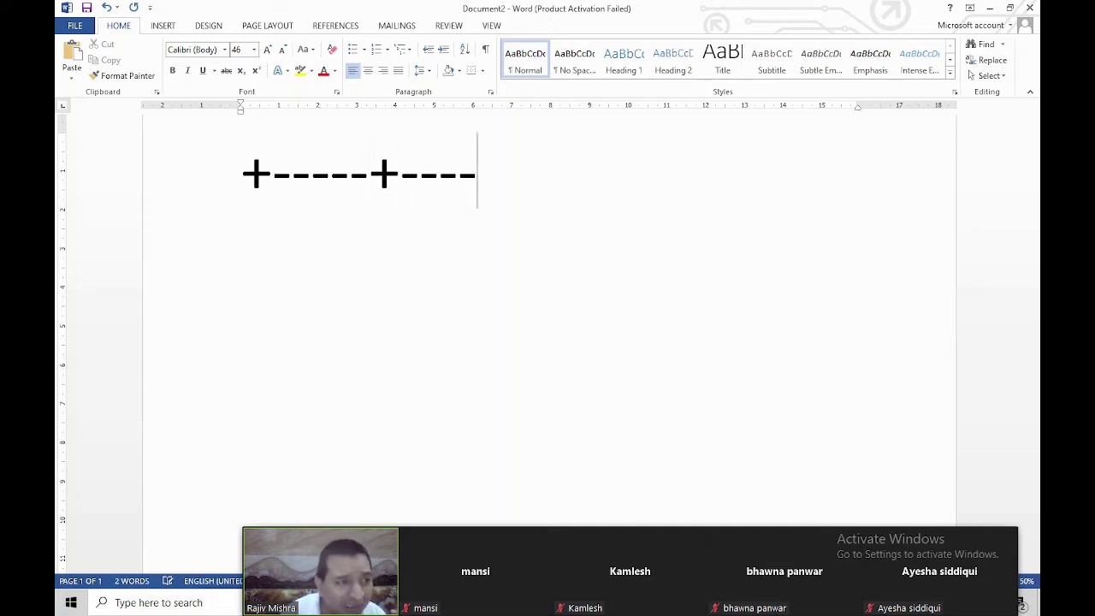
pyautogui.write('---+')
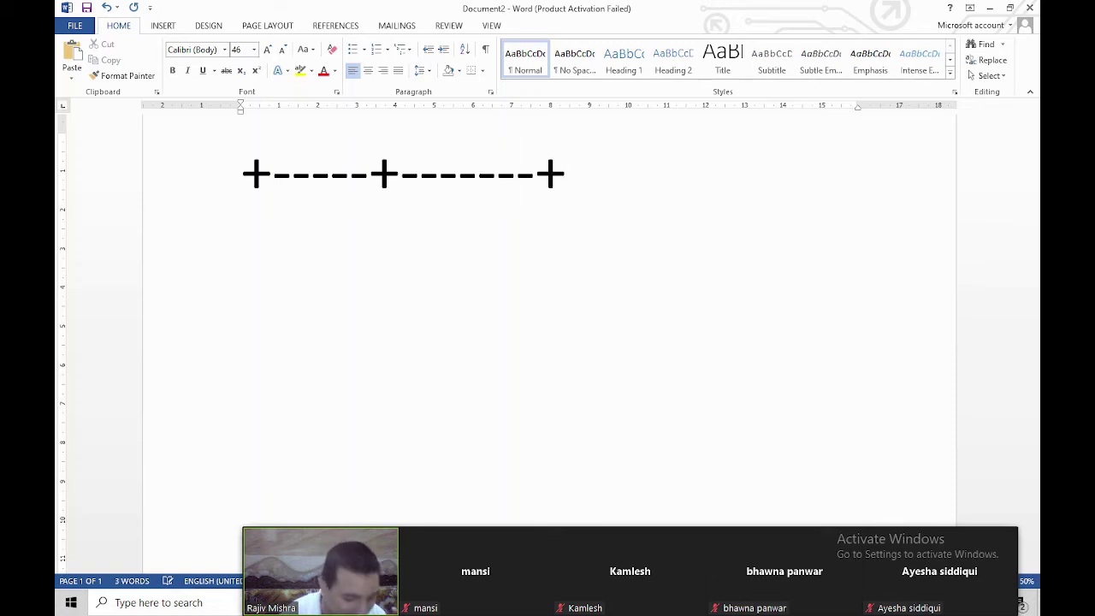
pyautogui.write('------')
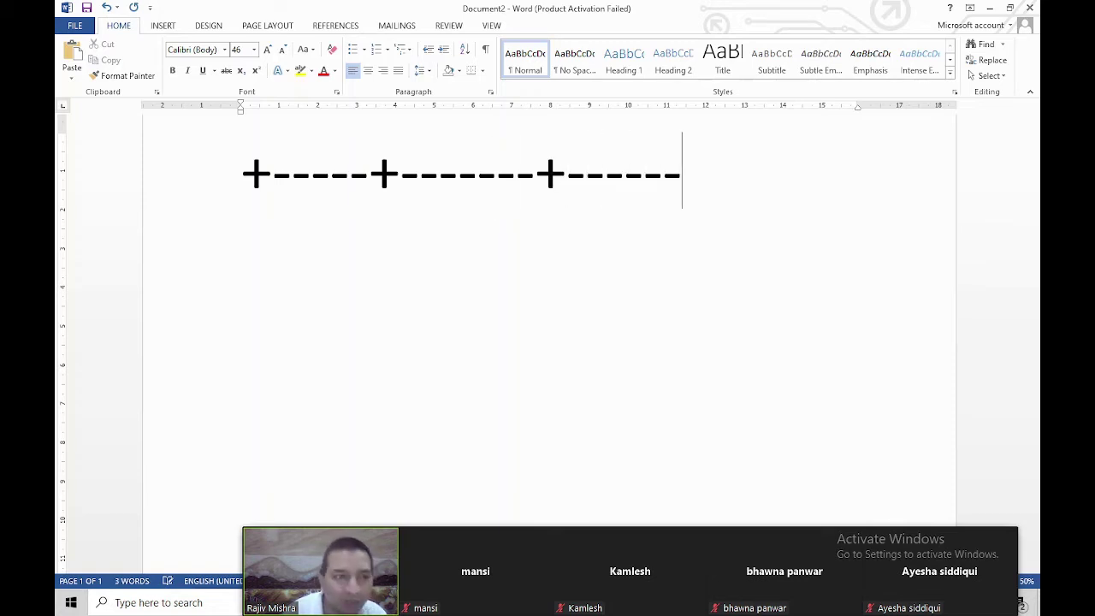
pyautogui.write('+')
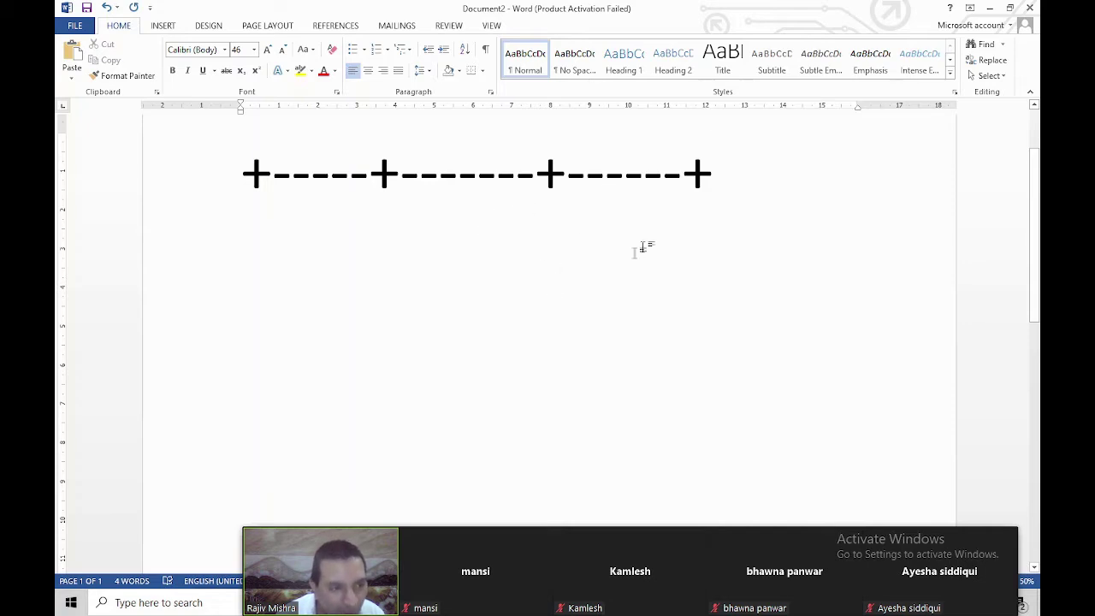
pyautogui.press('Return')
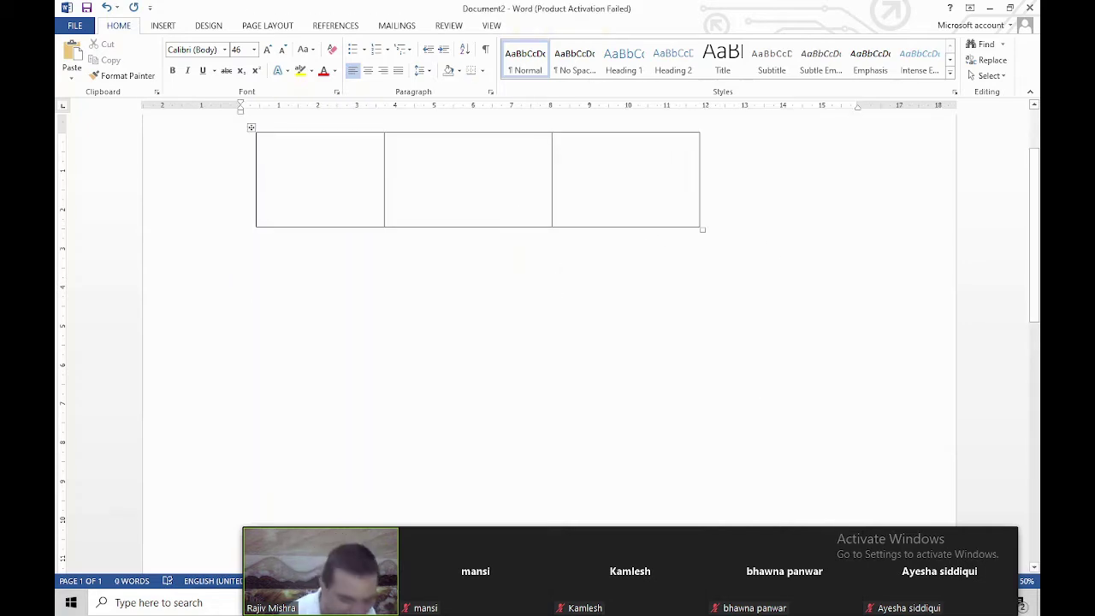
# Turn a second plus-dash line into a three-column table and add rows with Tab
pyautogui.write('++')
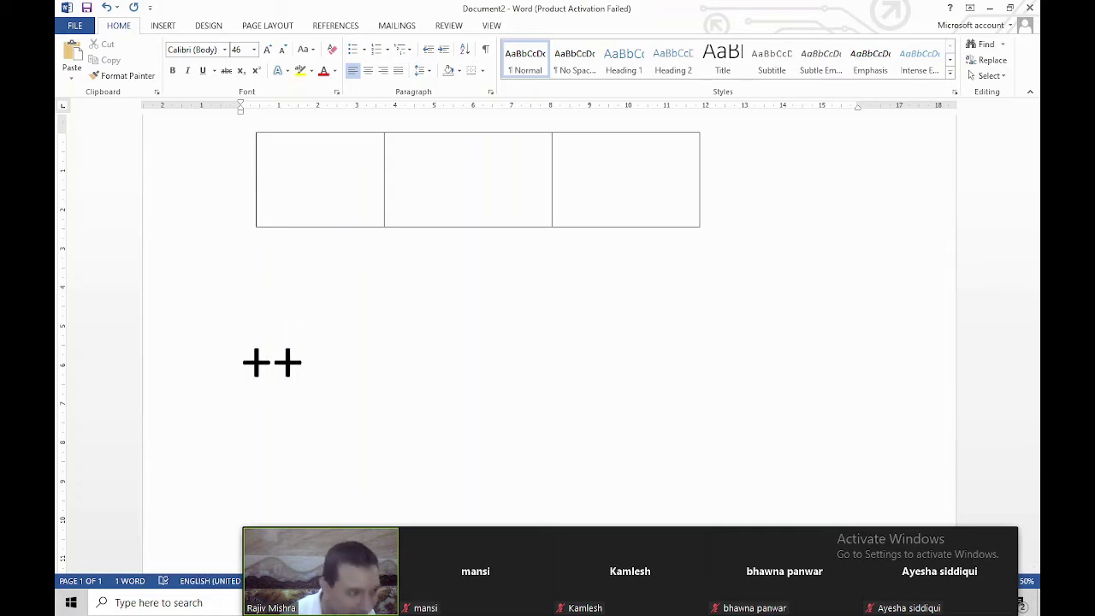
pyautogui.write('---')
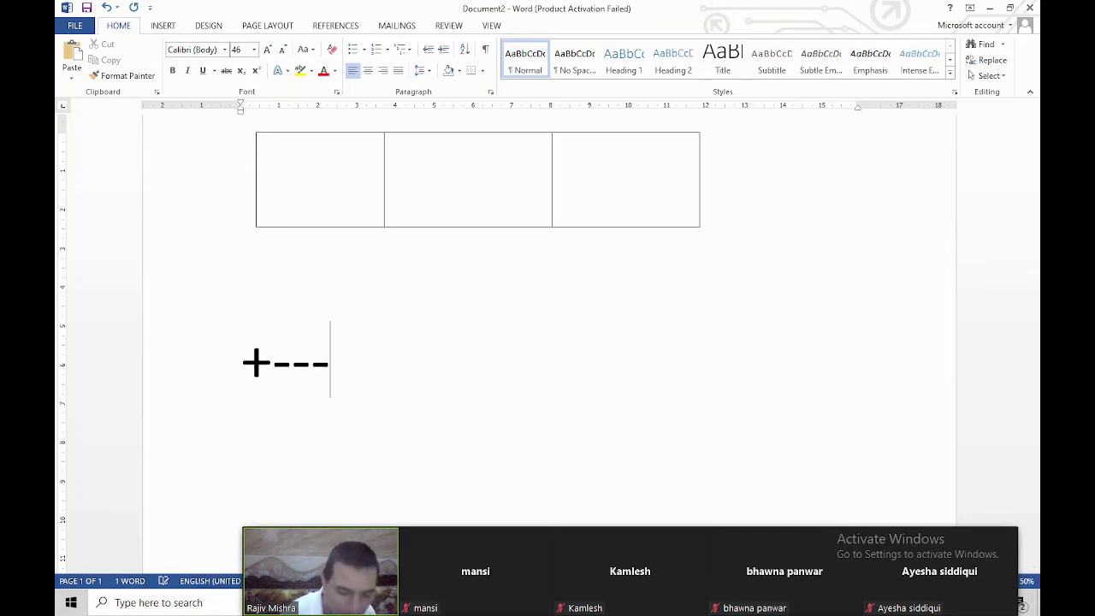
pyautogui.write('+------------------+')
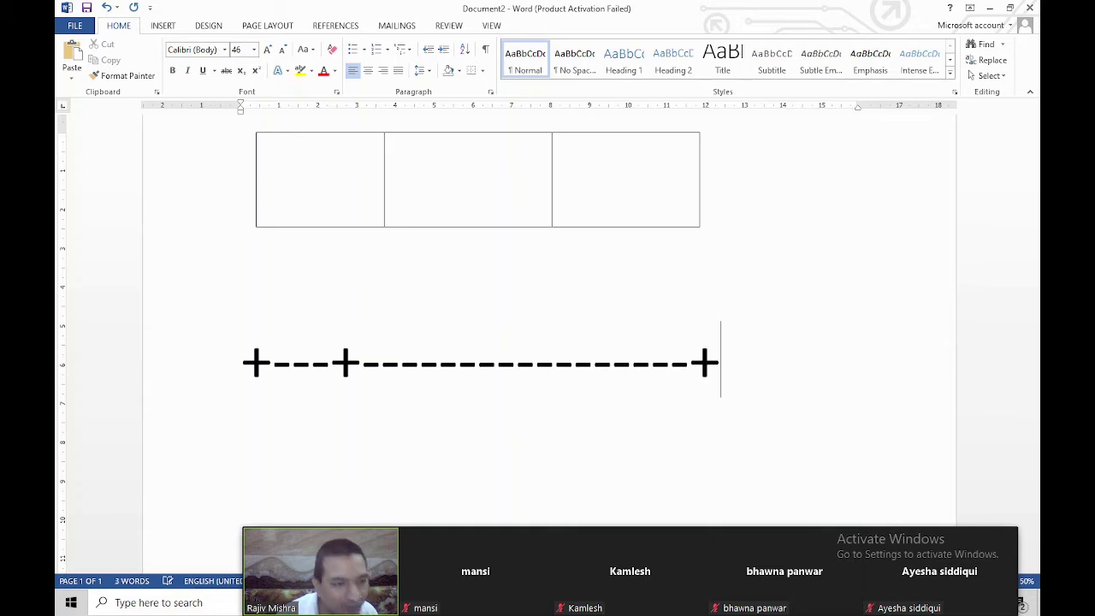
pyautogui.write('----+')
pyautogui.press('Return')
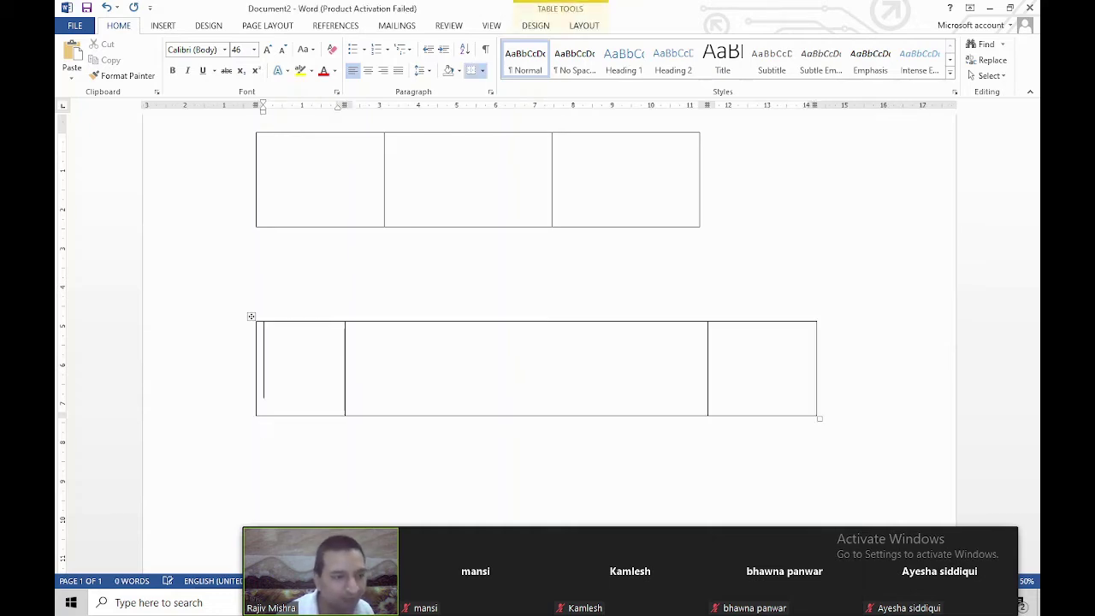
pyautogui.scroll(-1, 704, 376)
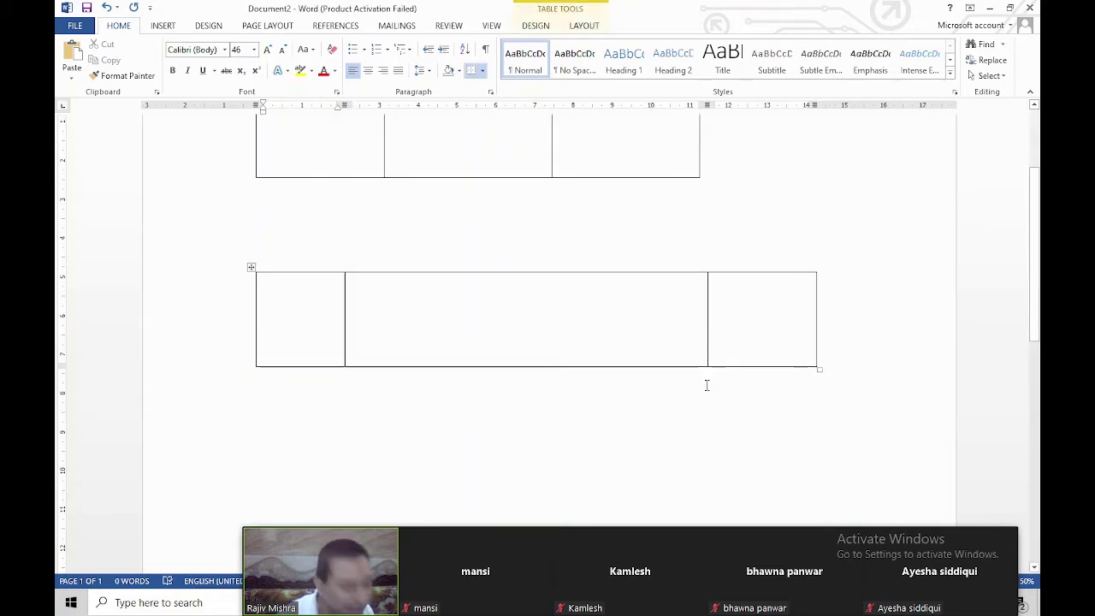
pyautogui.press('Tab')
pyautogui.press('Tab')
pyautogui.press('Tab')
pyautogui.press('Tab')
pyautogui.press('Tab')
pyautogui.press('Tab')
pyautogui.press('Tab')
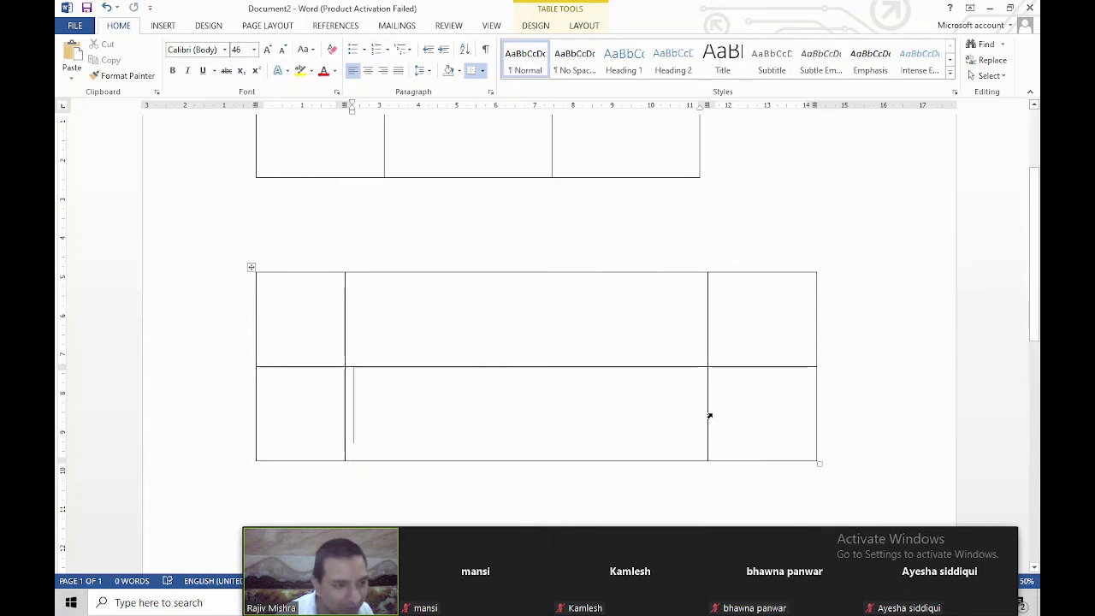
pyautogui.scroll(-4, 708, 415)
pyautogui.press('Tab')
pyautogui.press('Tab')
pyautogui.press('Tab')
pyautogui.press('Tab')
pyautogui.press('Tab')
pyautogui.press('Tab')
pyautogui.press('Tab')
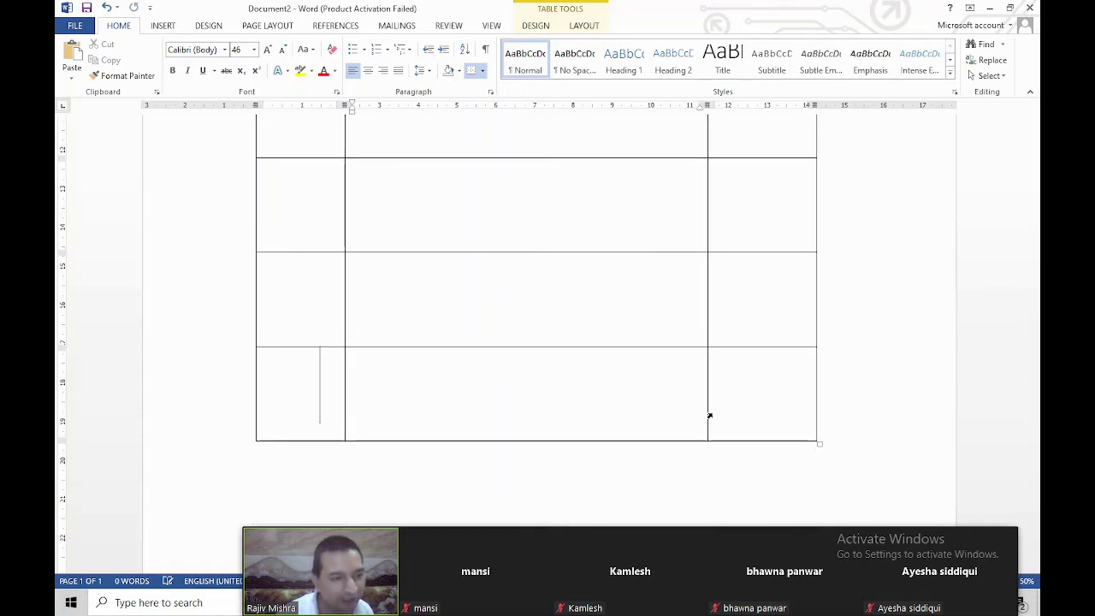
pyautogui.scroll(5, 712, 400)
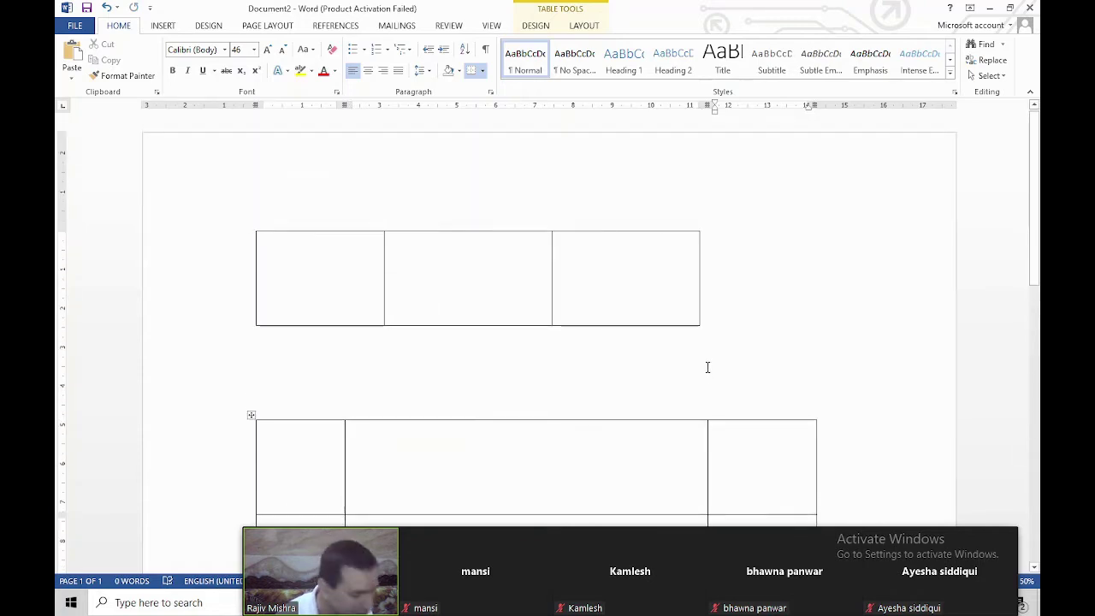
pyautogui.hotkey('ctrl', 'a')
# Convert +--+--+---+--+ into a four-column table and fill row 1 with f, uyuu, uuy, yu
pyautogui.write('+')
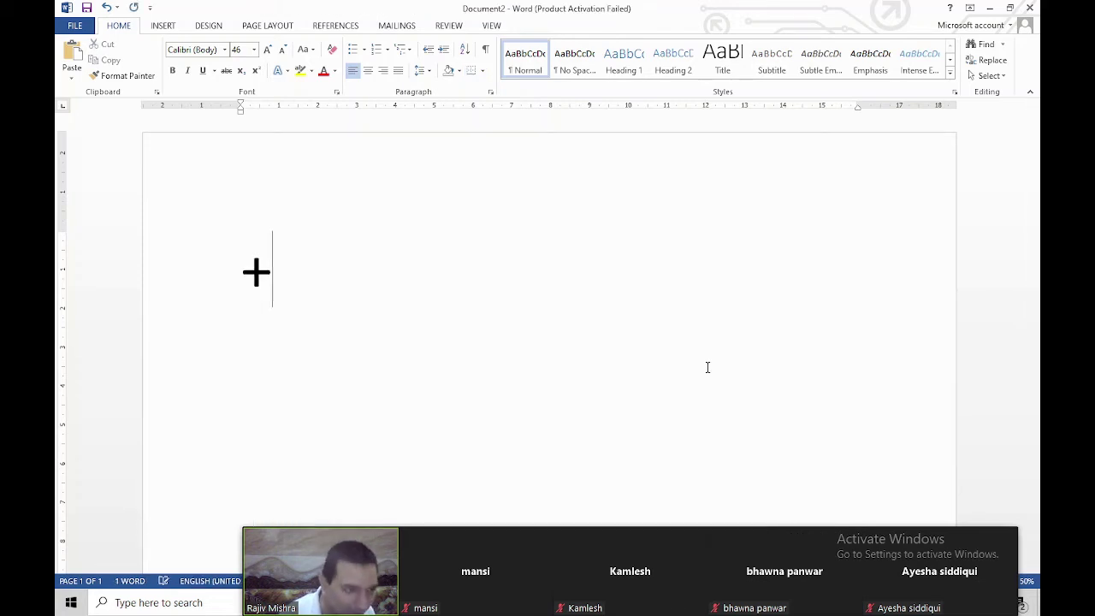
pyautogui.write('--+-')
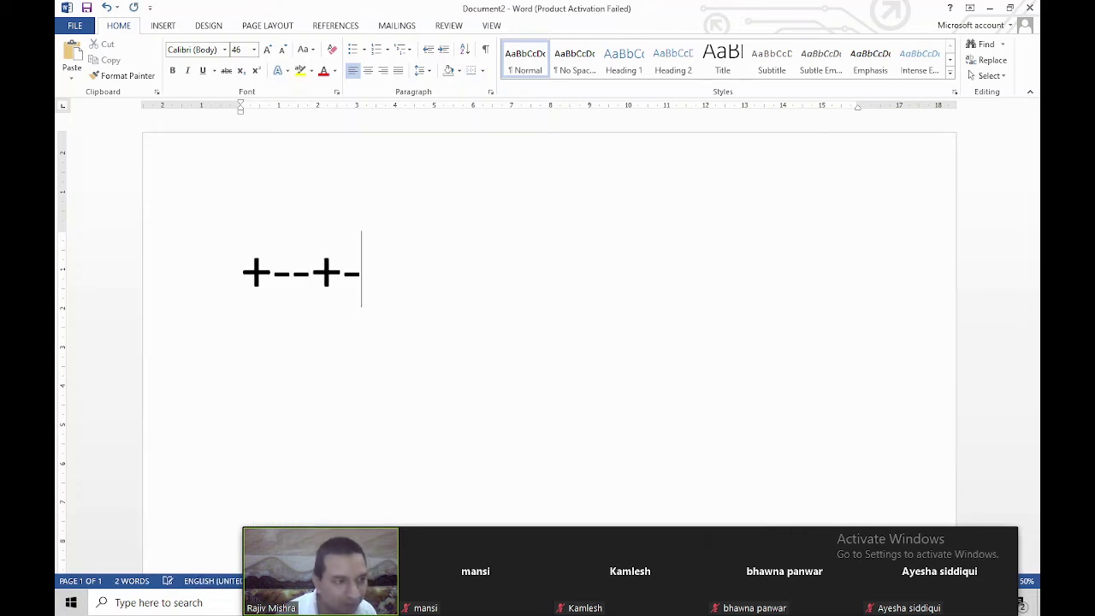
pyautogui.write('-+---+--+')
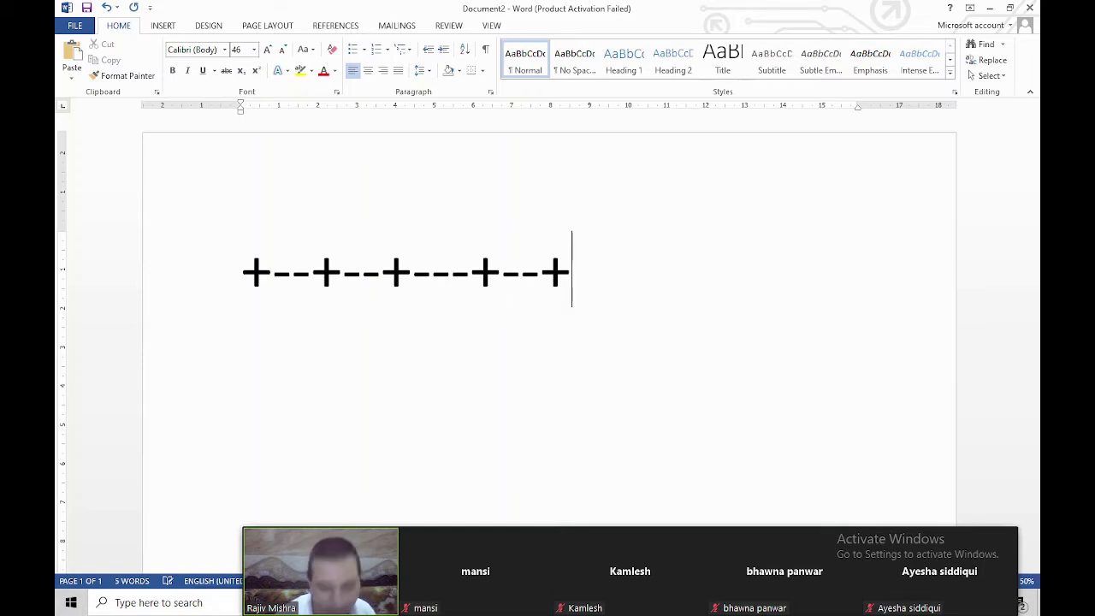
pyautogui.press('Return')
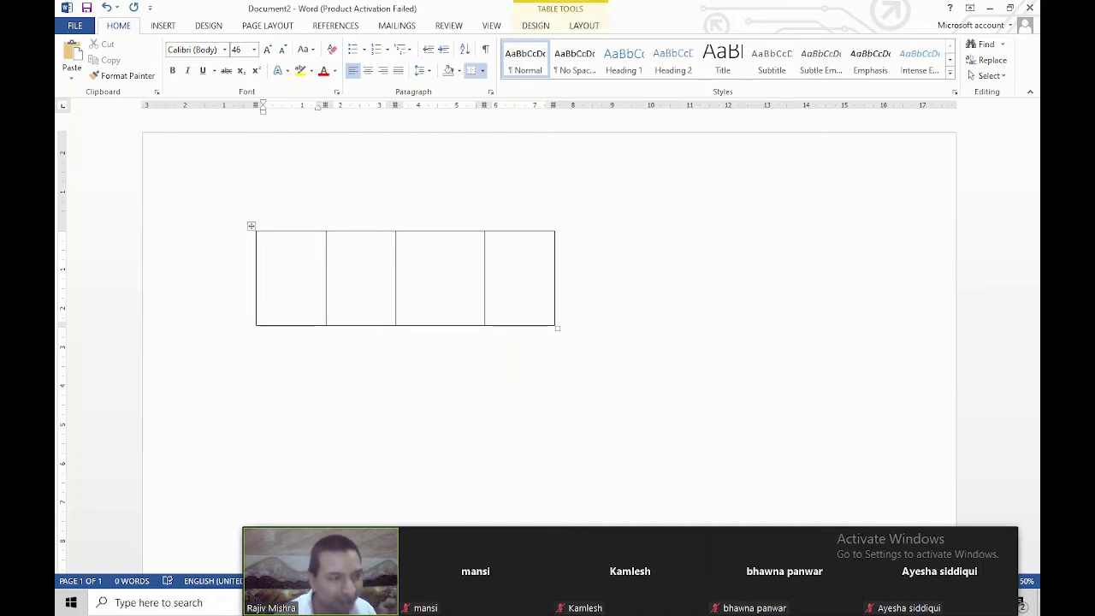
pyautogui.write('fdf')
pyautogui.press('Tab')
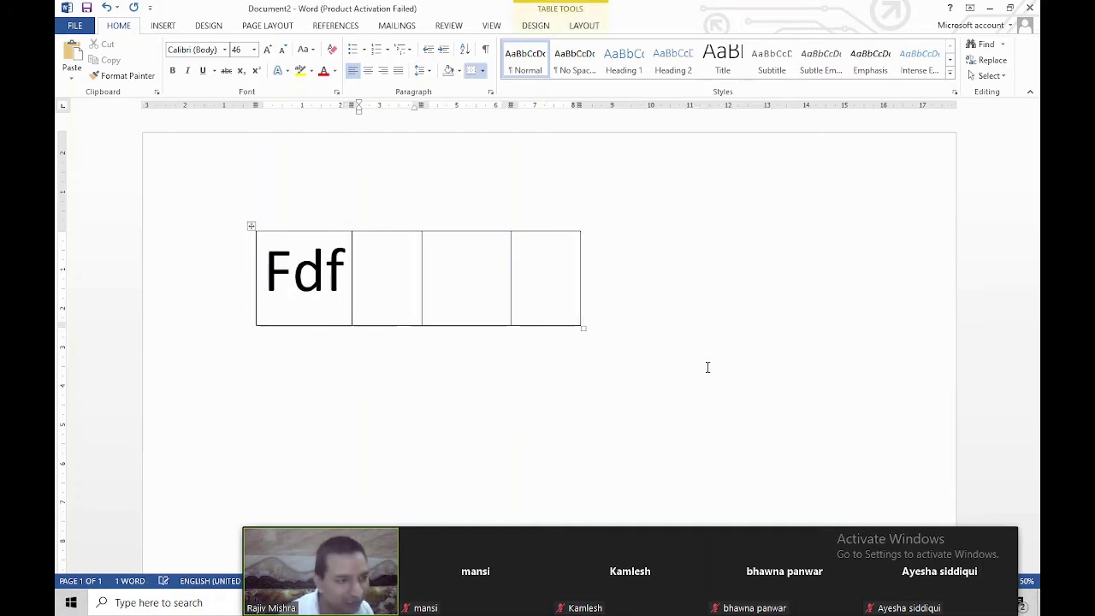
pyautogui.write('uyuu')
pyautogui.press('Tab')
pyautogui.write('uuy')
pyautogui.press('Tab')
pyautogui.write('y')
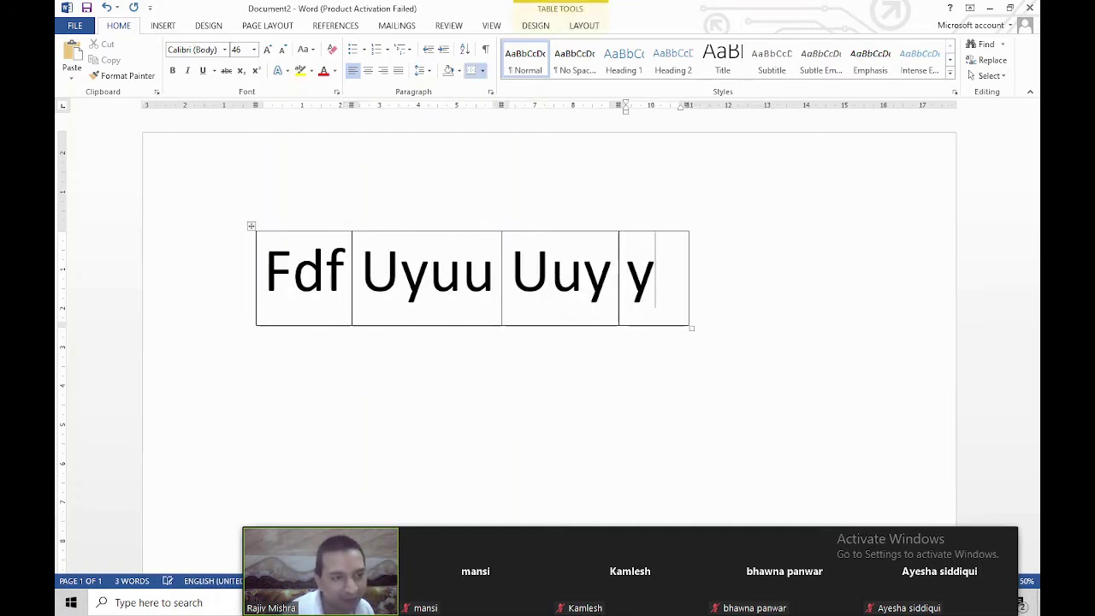
pyautogui.write('u')
pyautogui.press('Tab')
# Fill the second table row with yuyu and uu
pyautogui.press('Tab')
pyautogui.write('yuyu')
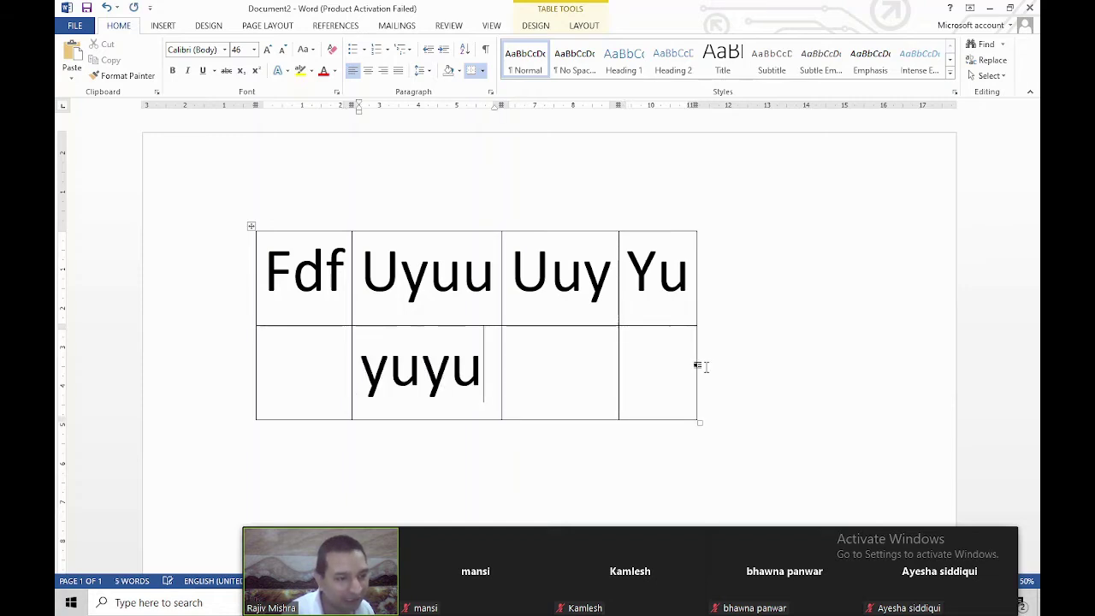
pyautogui.press('Tab')
pyautogui.write('uu')
pyautogui.press('Tab')
pyautogui.press('Tab')
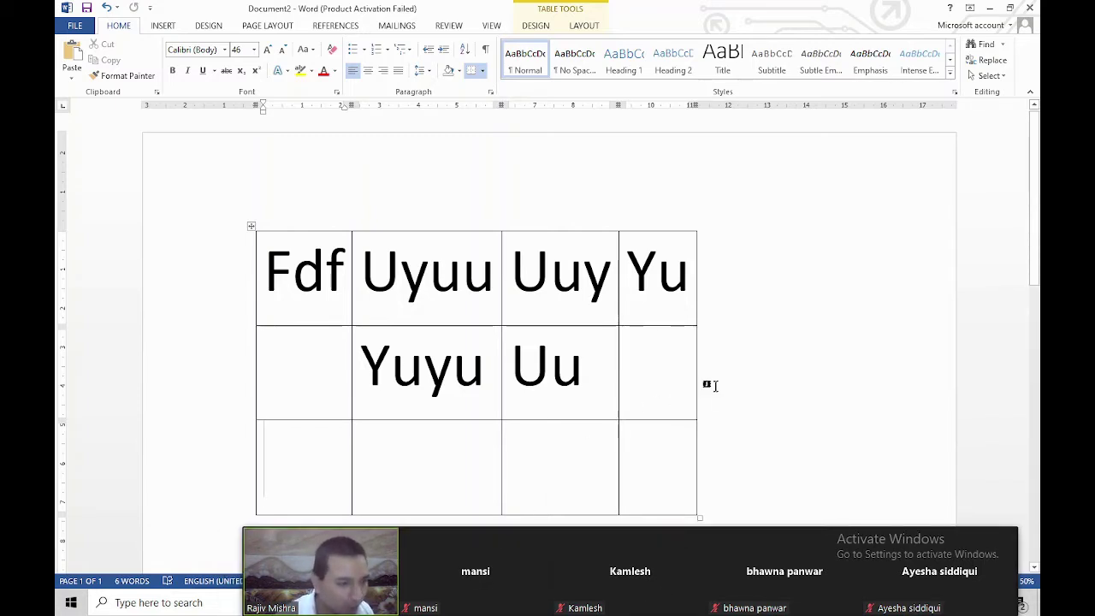
# Switch Zoom's share from Word to the PowerPoint slide show with the quick table tips slide
pyautogui.click(714, 386)
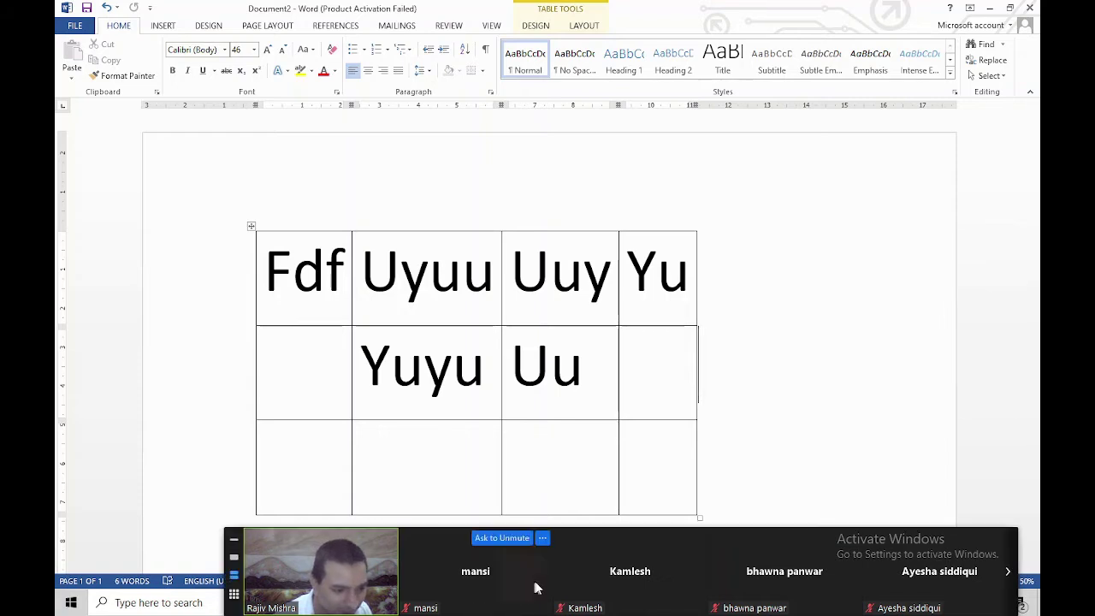
pyautogui.moveTo(535, 587); pyautogui.dragTo(838, 482)
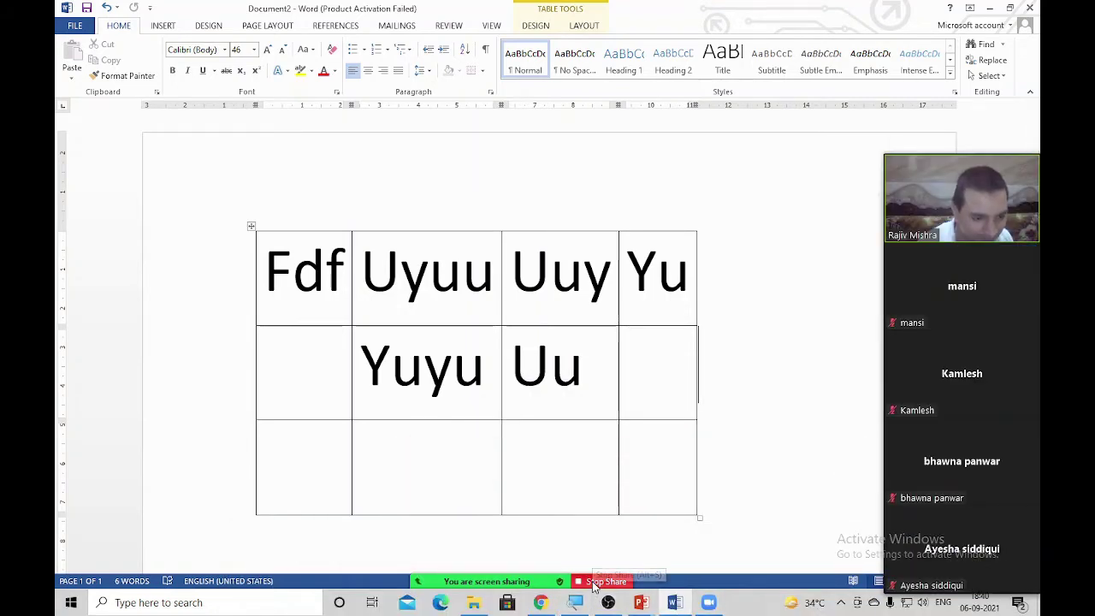
pyautogui.click(604, 582)
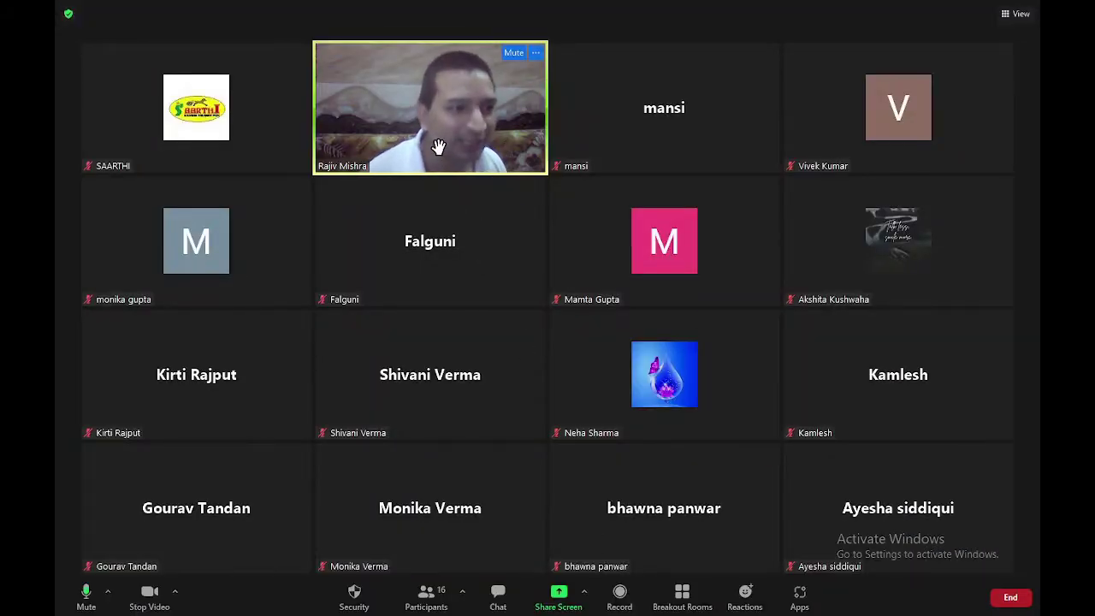
pyautogui.click(555, 600)
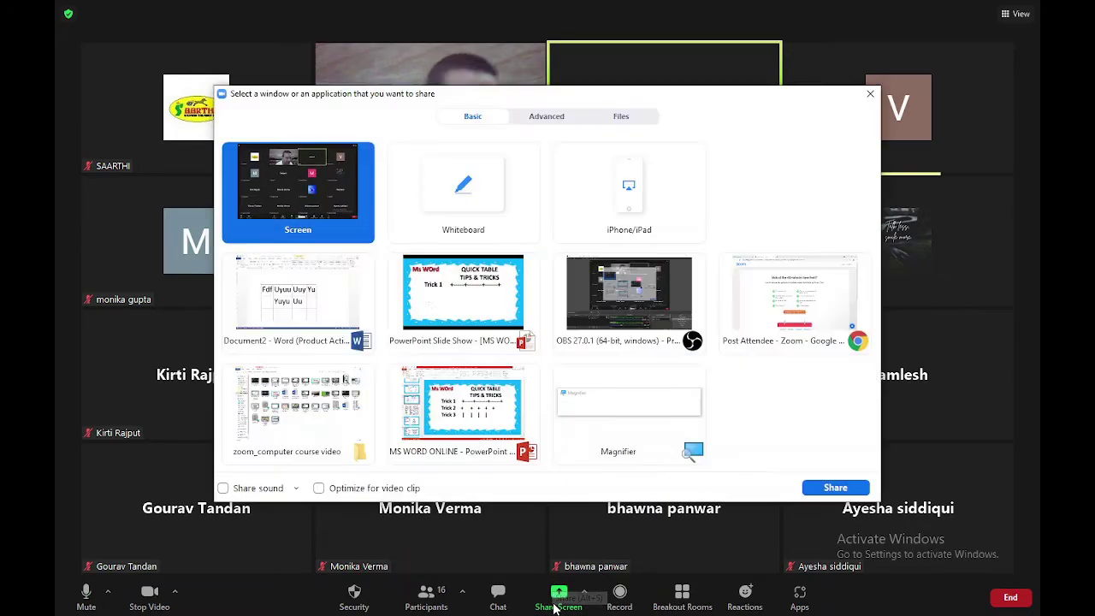
pyautogui.doubleClick(463, 293)
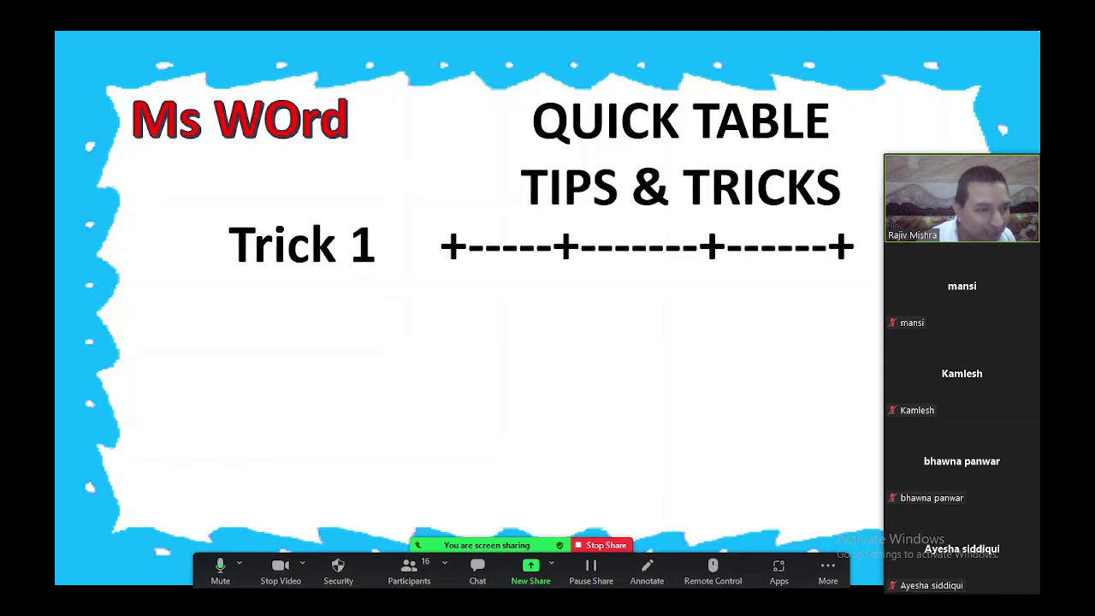
# Reveal the Trick 2 line of five plus signs, then stop sharing the slide show
pyautogui.press('Right')
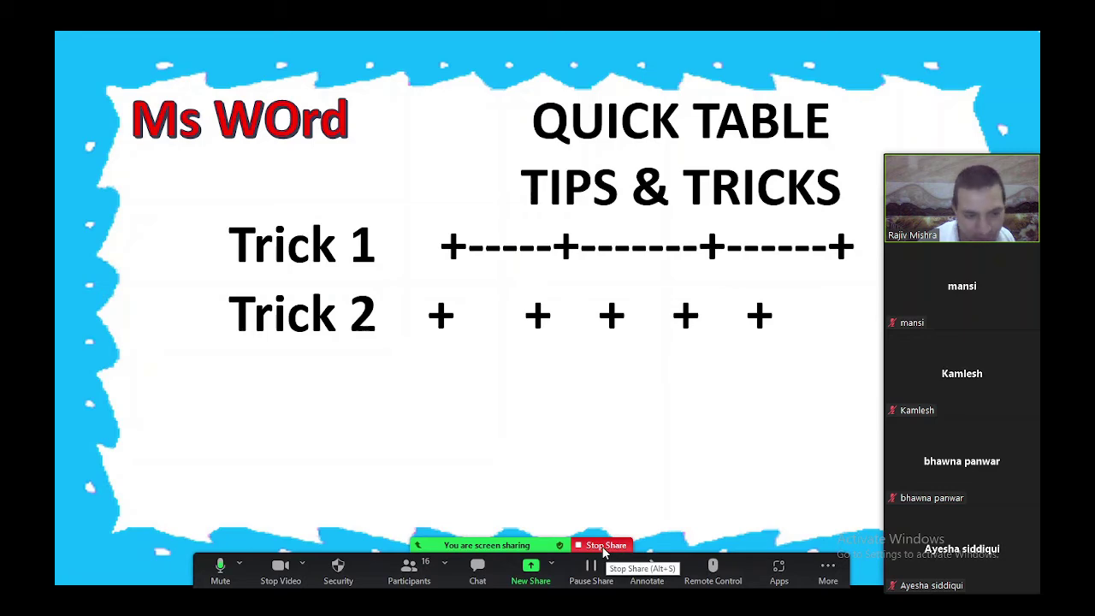
pyautogui.click(605, 547)
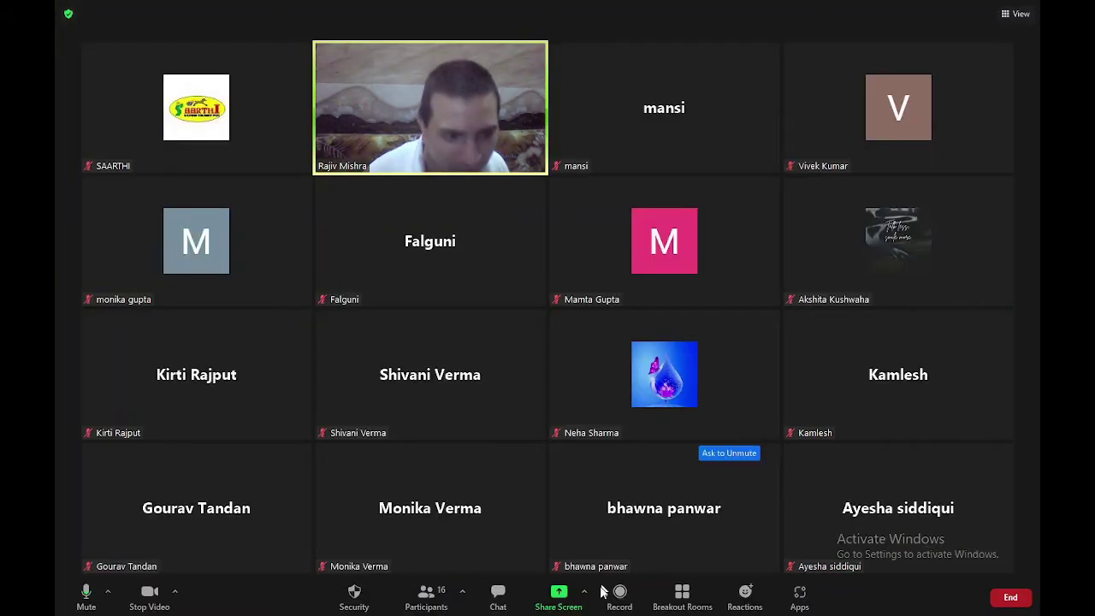
# Share the Document2 - Word window in Zoom so the sample-word table shows again
pyautogui.click(558, 599)
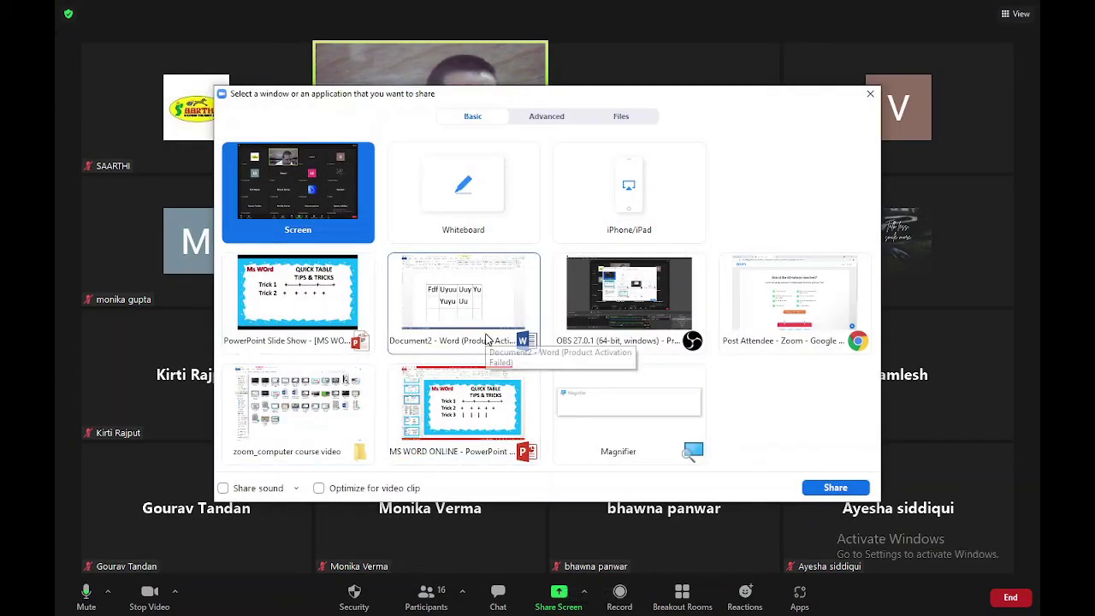
pyautogui.click(488, 301)
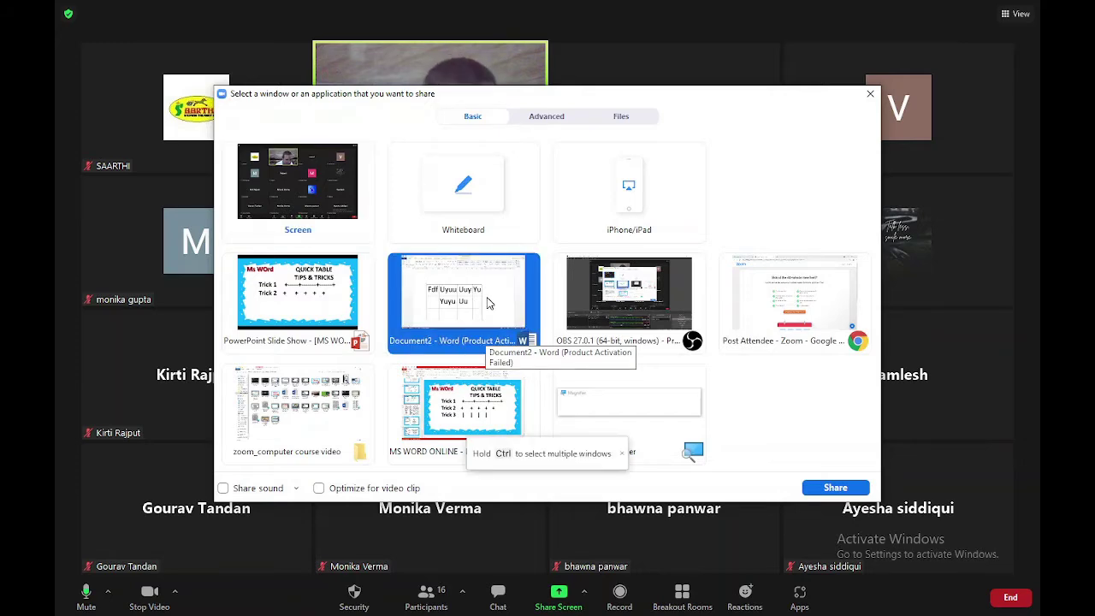
pyautogui.doubleClick(488, 301)
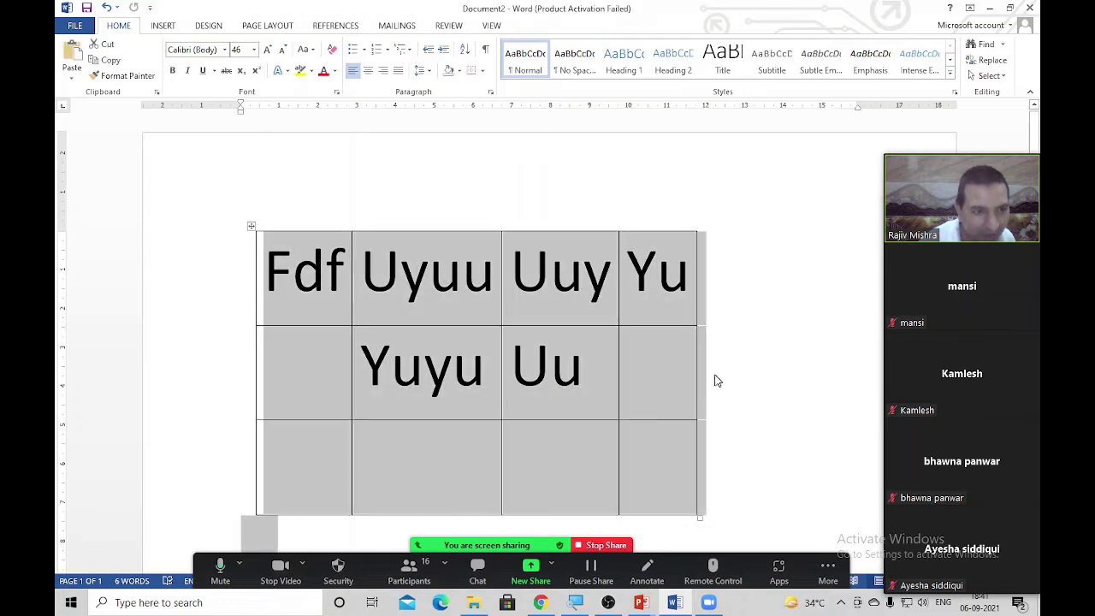
# Delete the old table and type five spaced 36 pt plus signs, converting them into a table
pyautogui.hotkey('ctrl', 'a')
pyautogui.press('Delete')
pyautogui.write('+')
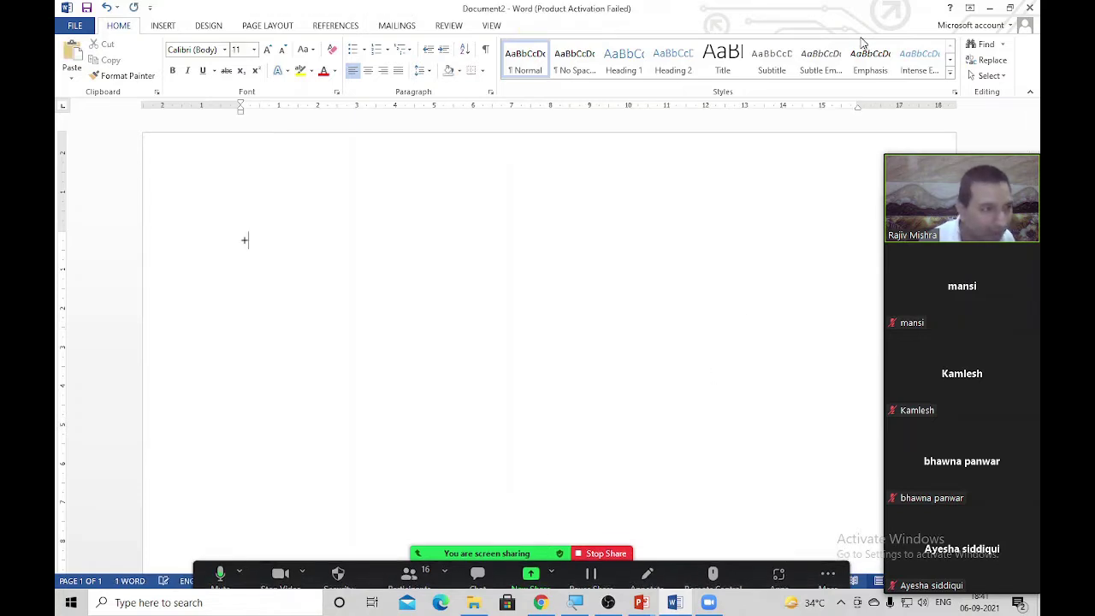
pyautogui.hotkey('ctrl', 'a')
pyautogui.hotkey('ctrl', ']')
pyautogui.hotkey('ctrl', ']')
pyautogui.hotkey('ctrl', ']')
pyautogui.hotkey('ctrl', ']')
pyautogui.hotkey('ctrl', ']')
pyautogui.hotkey('ctrl', ']')
pyautogui.hotkey('ctrl', ']')
pyautogui.hotkey('ctrl', ']')
pyautogui.hotkey('ctrl', ']')
pyautogui.hotkey('ctrl', ']')
pyautogui.hotkey('ctrl', ']')
pyautogui.hotkey('ctrl', ']')
pyautogui.hotkey('ctrl', ']')
pyautogui.hotkey('ctrl', ']')
pyautogui.hotkey('ctrl', ']')
pyautogui.hotkey('ctrl', ']')
pyautogui.hotkey('ctrl', ']')
pyautogui.hotkey('ctrl', ']')
pyautogui.hotkey('ctrl', ']')
pyautogui.hotkey('ctrl', ']')
pyautogui.hotkey('ctrl', ']')
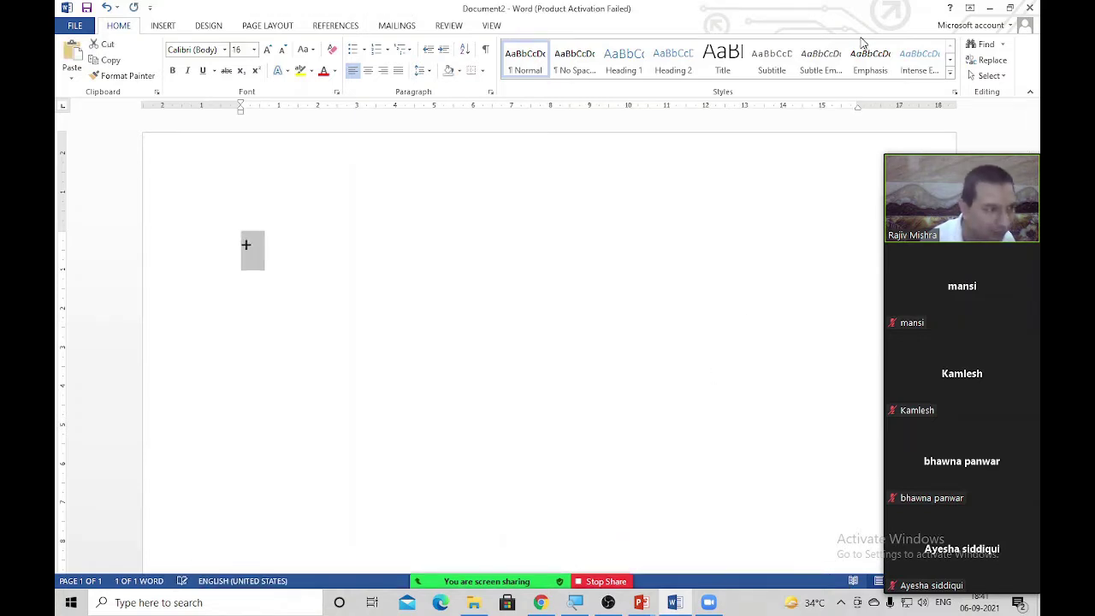
pyautogui.press('Right')
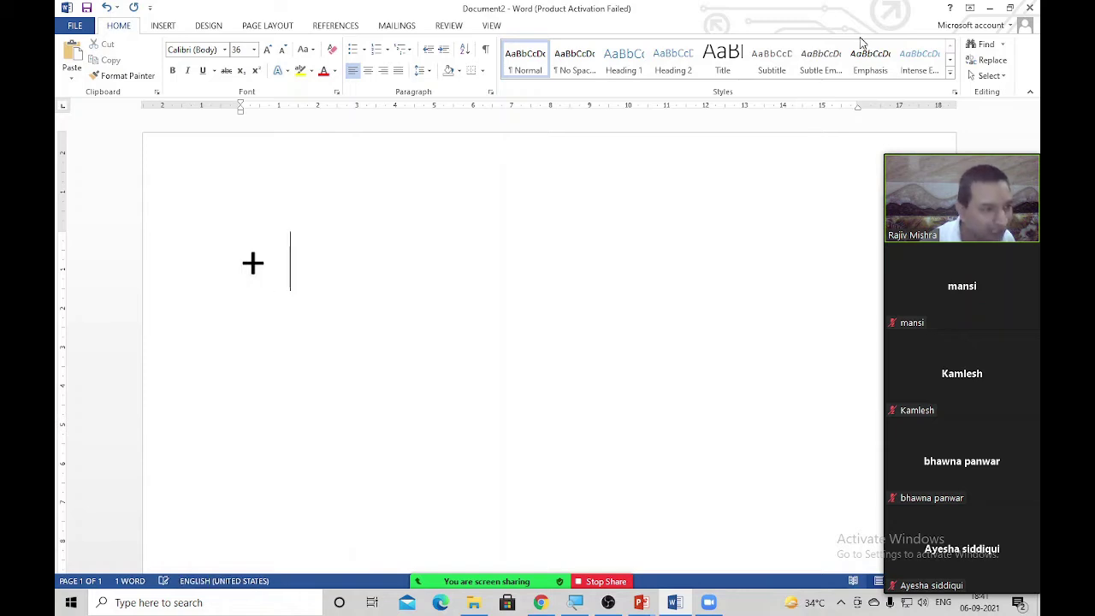
pyautogui.write('+ + ')
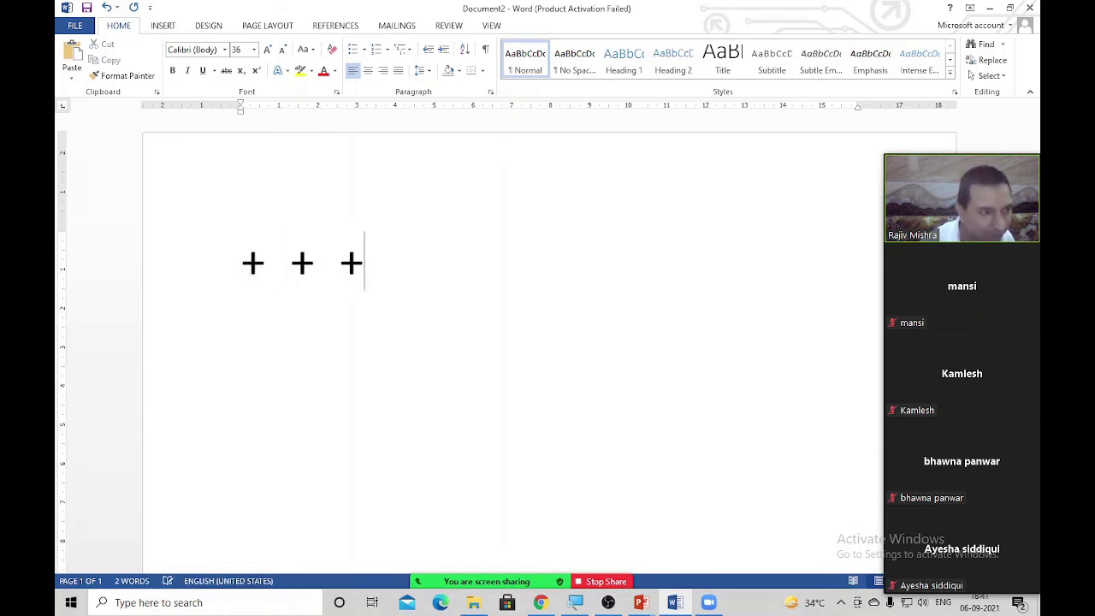
pyautogui.write('+ +')
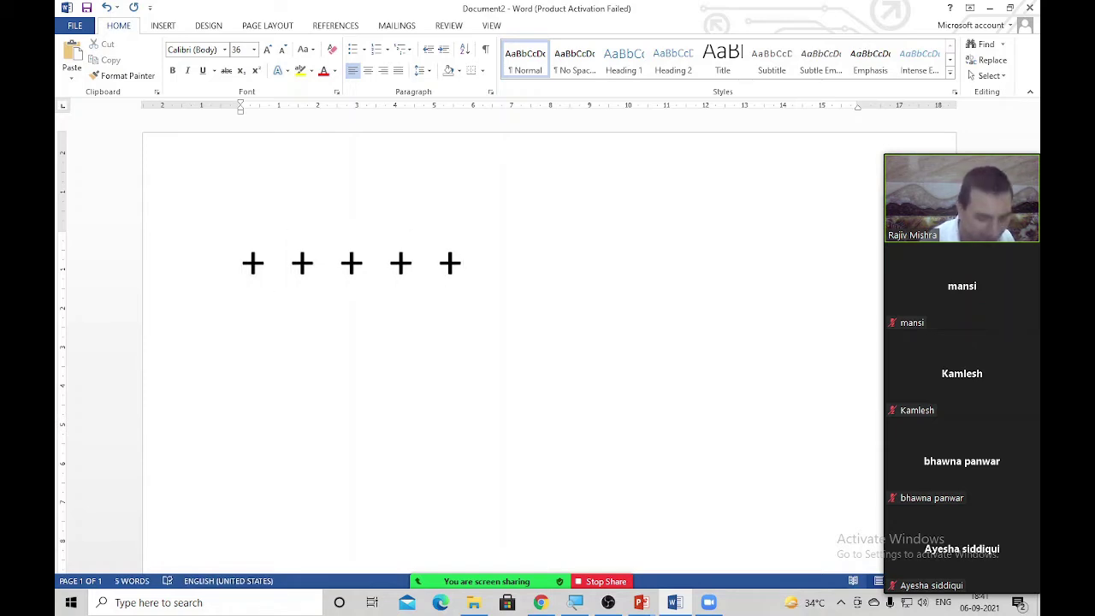
pyautogui.press('Return')
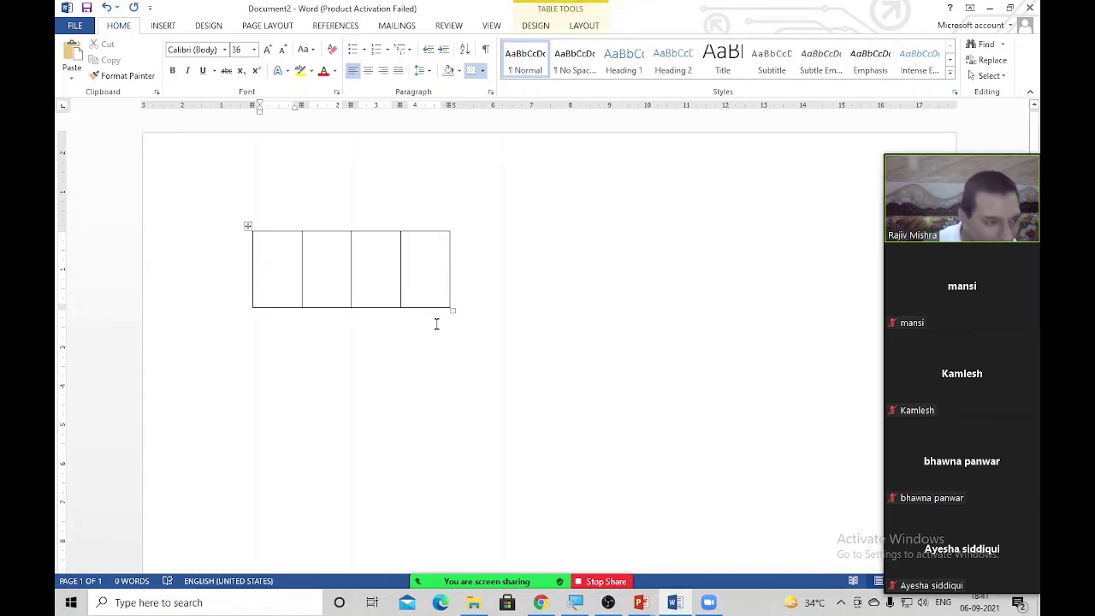
# Widen the plus-sign table across the page and add two more rows
pyautogui.moveTo(451, 310); pyautogui.dragTo(753, 283)
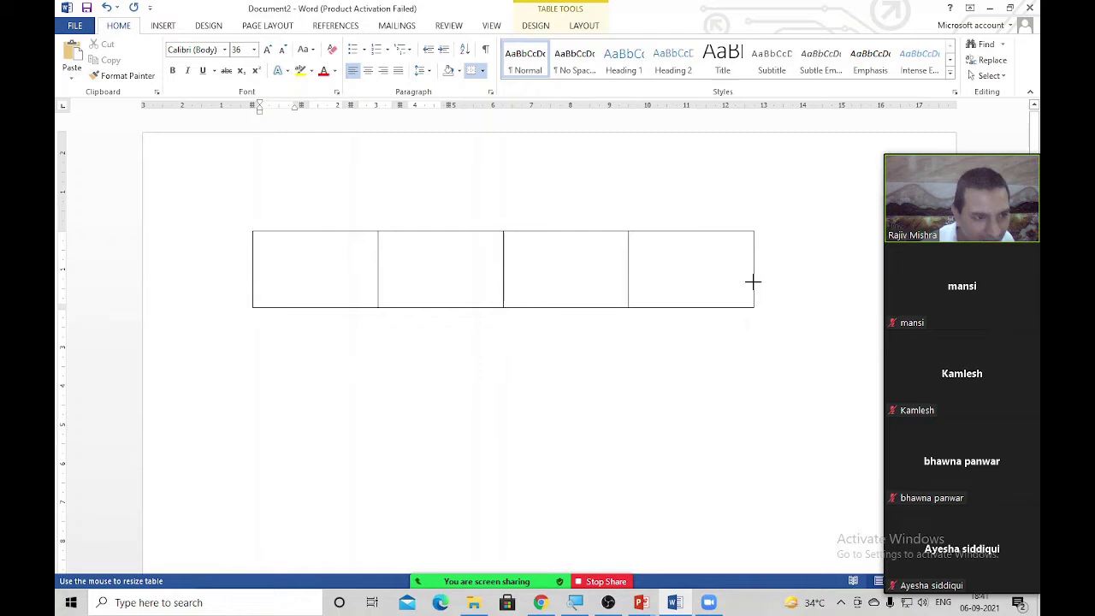
pyautogui.click(677, 286)
pyautogui.press('Tab')
pyautogui.click(701, 342)
pyautogui.press('Tab')
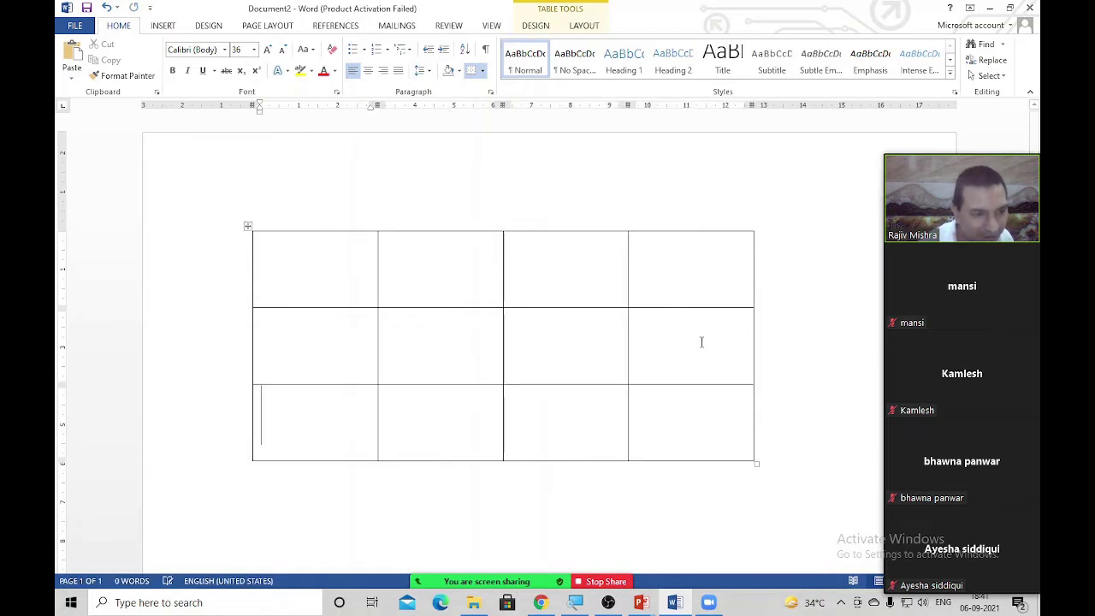
# Fill the header row with S.No, Name, Class and Result
pyautogui.click(304, 263)
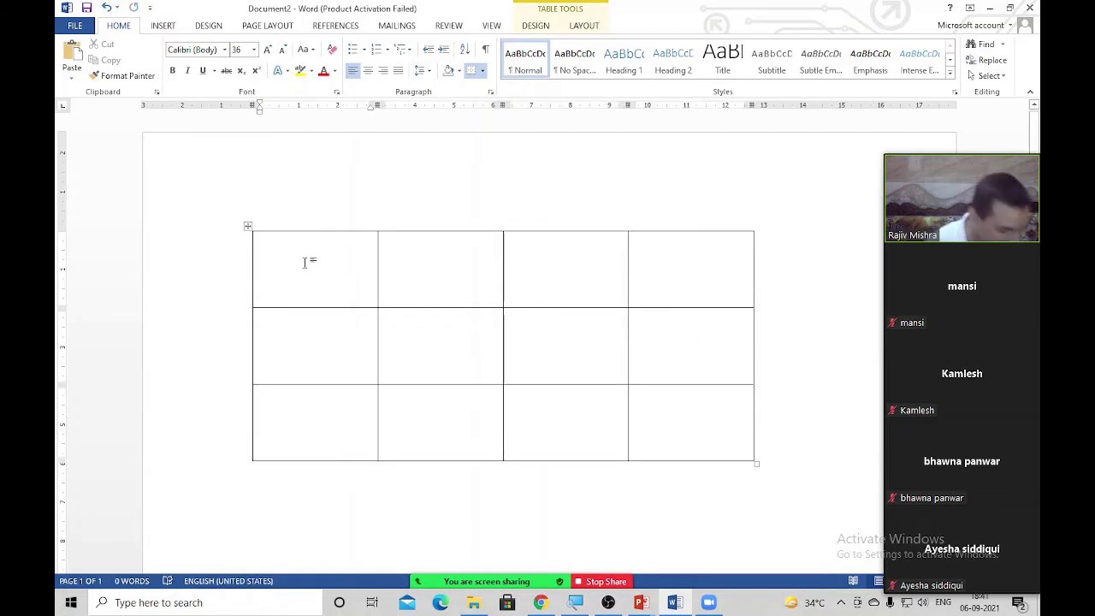
pyautogui.write('S/')
pyautogui.press('BackSpace')
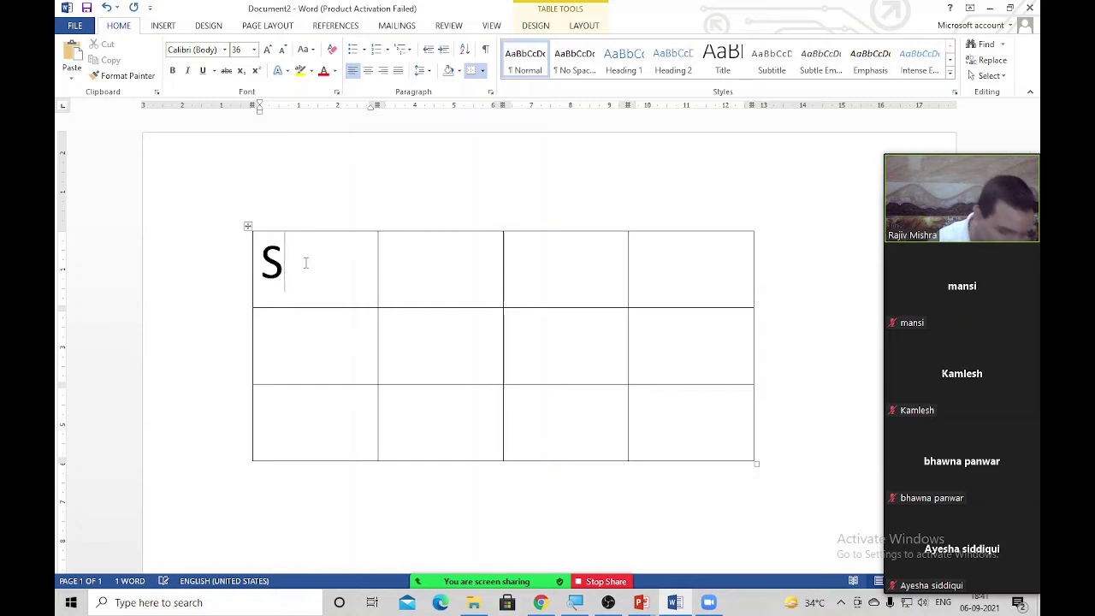
pyautogui.write('.No')
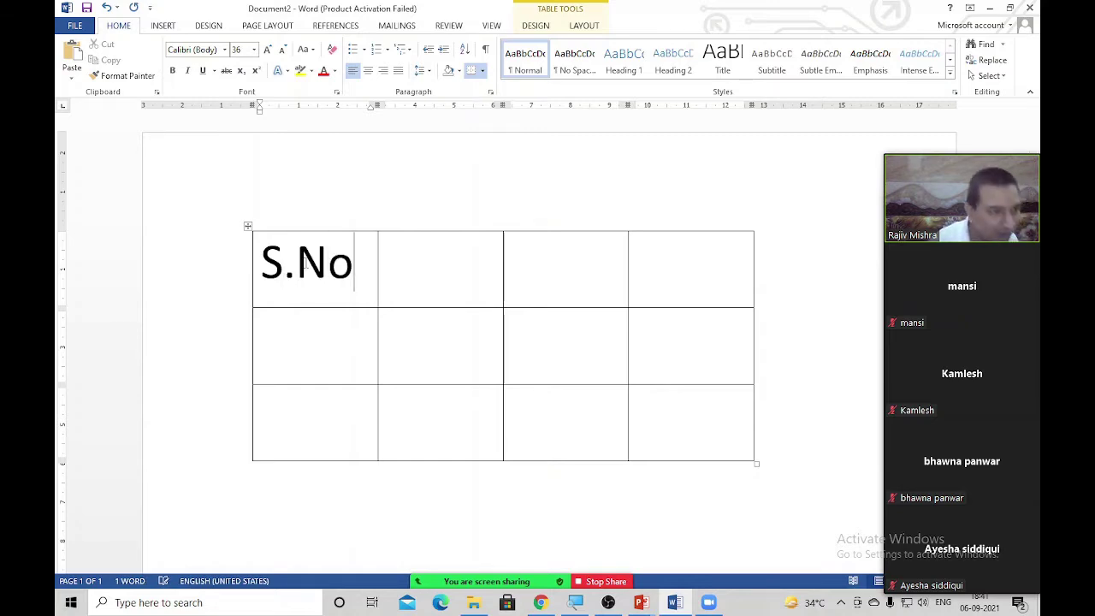
pyautogui.press('Tab')
pyautogui.write('Name')
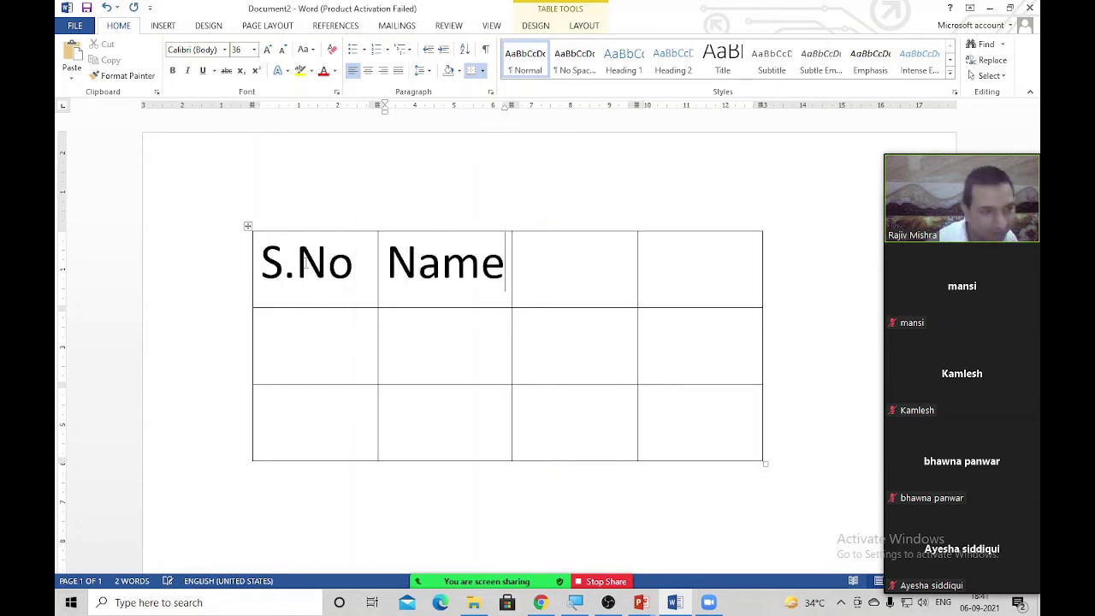
pyautogui.click(586, 280)
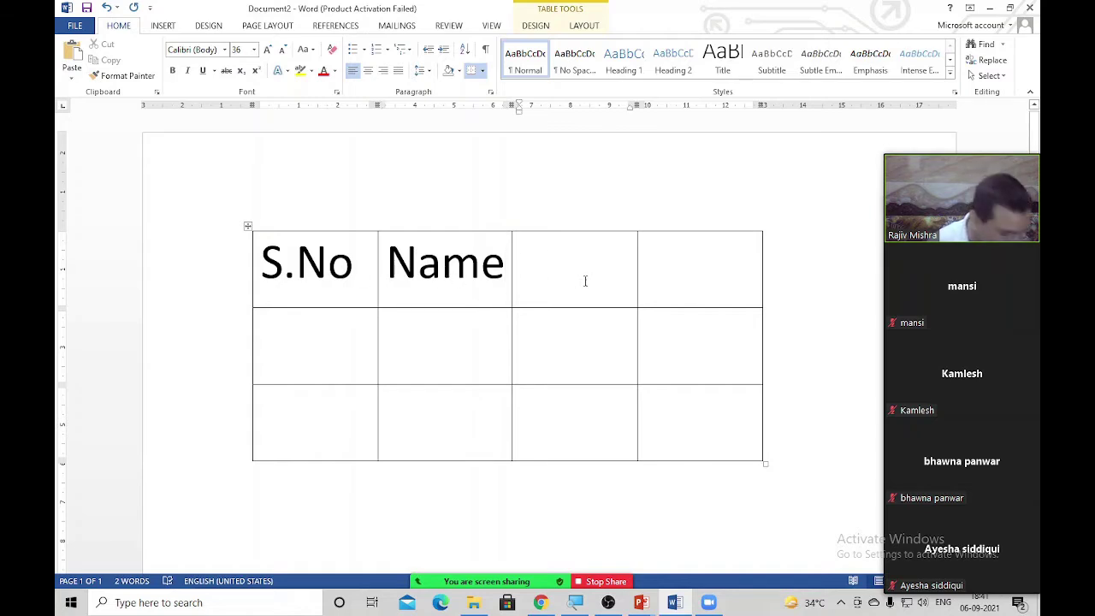
pyautogui.write('Class')
pyautogui.press('Tab')
pyautogui.write('R')
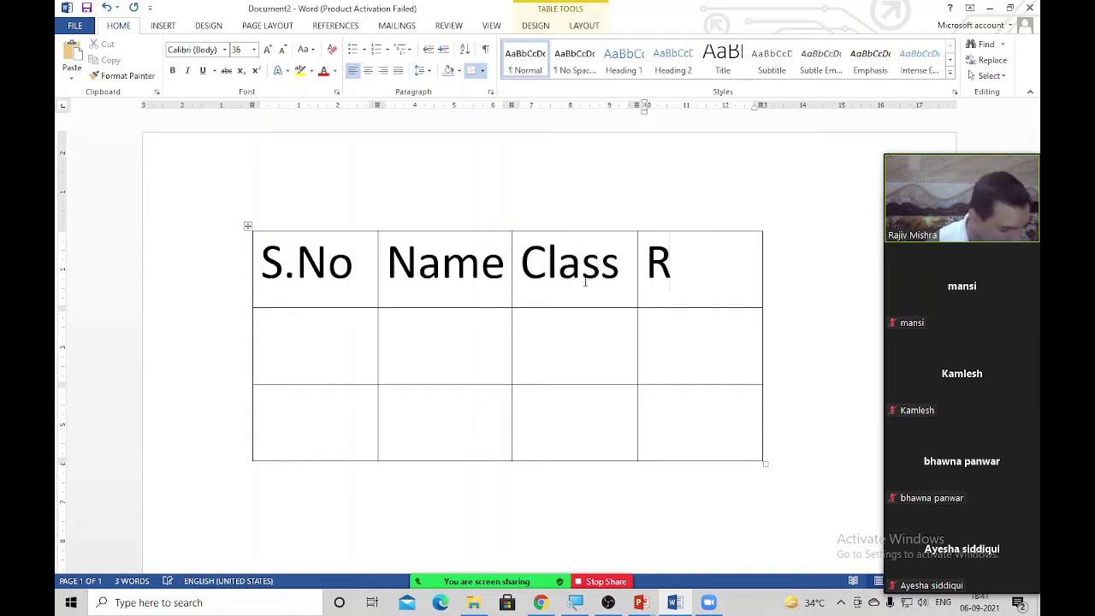
pyautogui.write('esult')
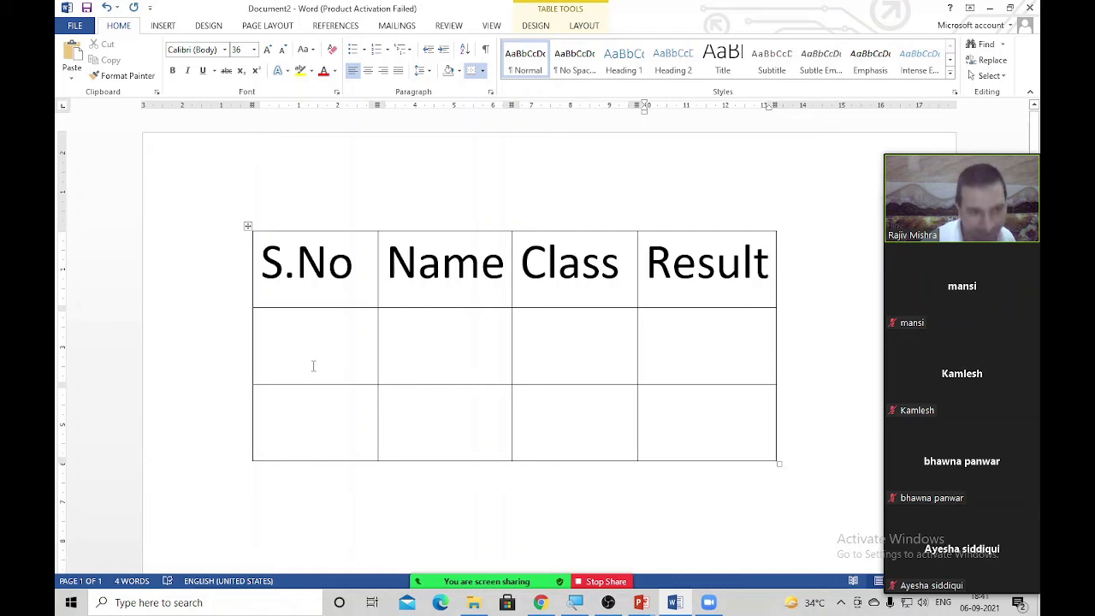
# Select the whole table and delete it, leaving an empty page
pyautogui.press('Tab')
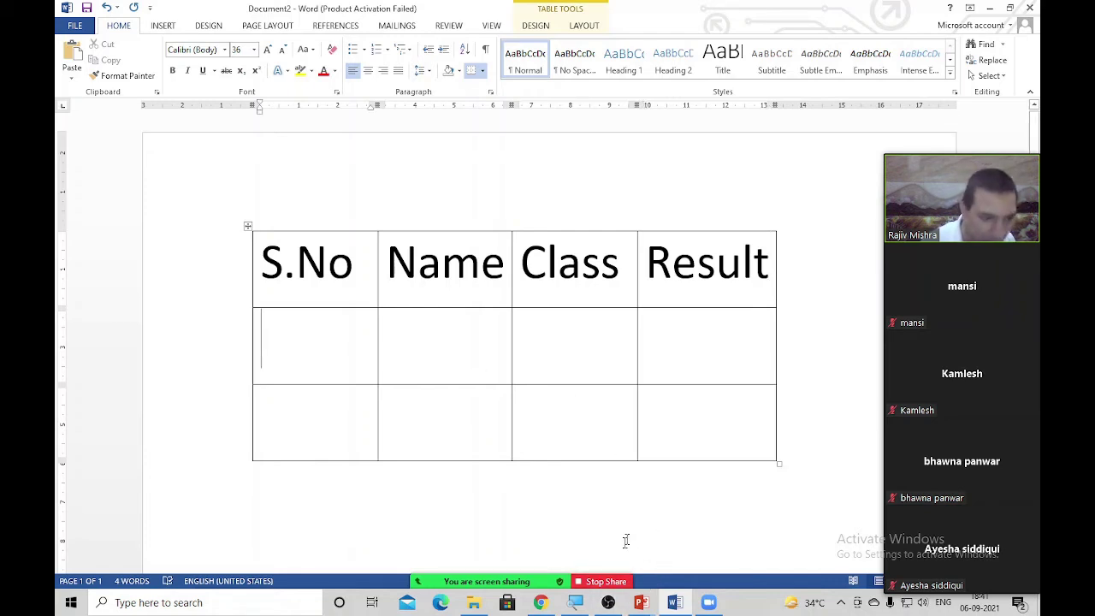
pyautogui.click(633, 532)
pyautogui.hotkey('ctrl', 'a')
pyautogui.press('Delete')
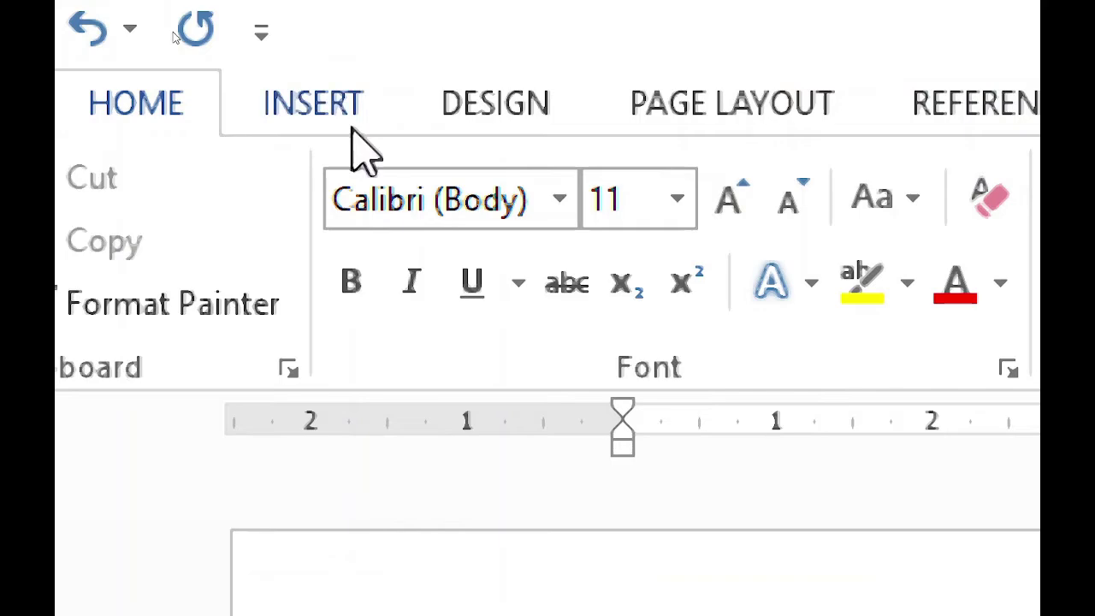
# Type five spaced vertical bars to create a four-column table, then add a second row
pyautogui.click(318, 111)
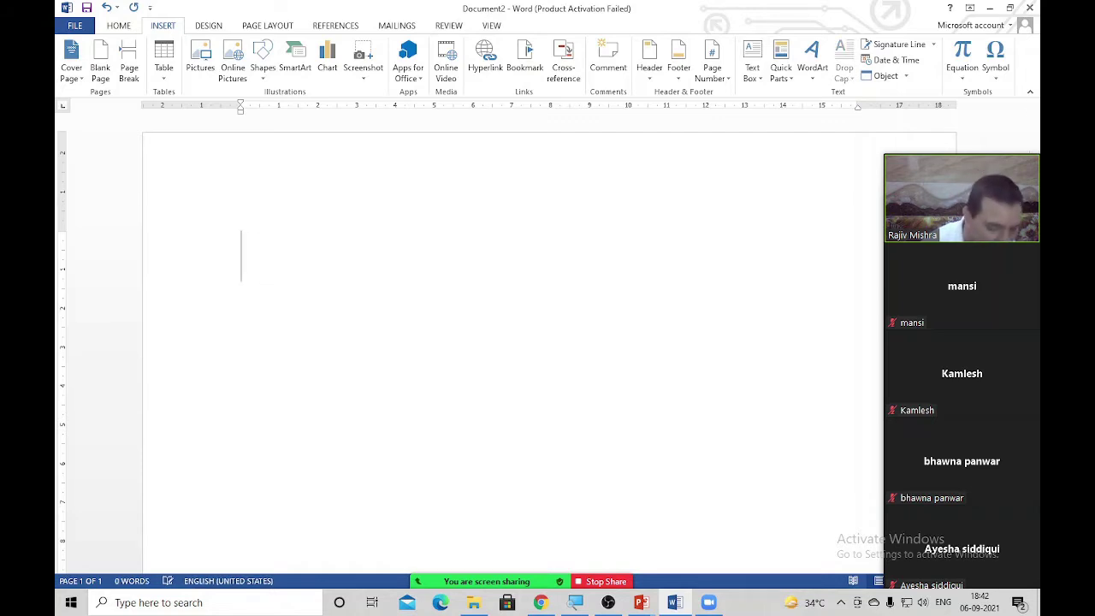
pyautogui.write('I')
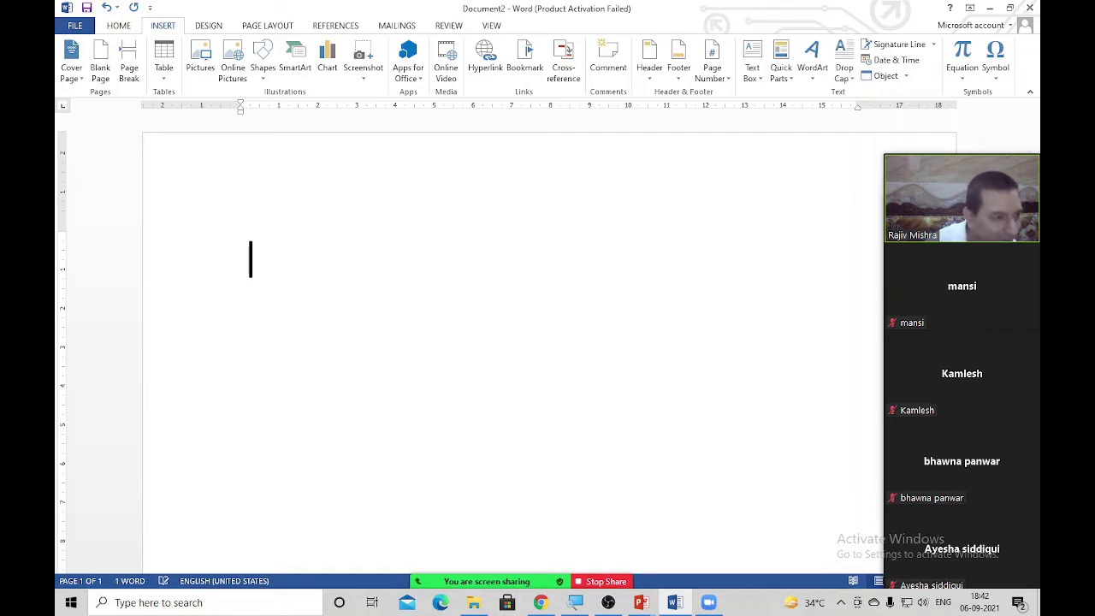
pyautogui.write('  I  I')
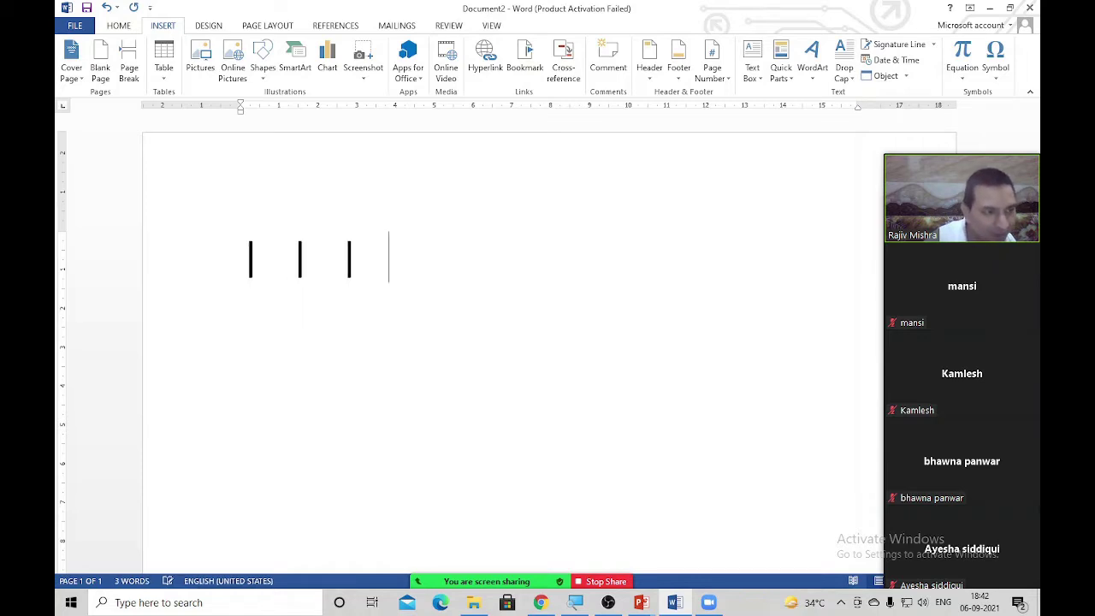
pyautogui.write('  I  I')
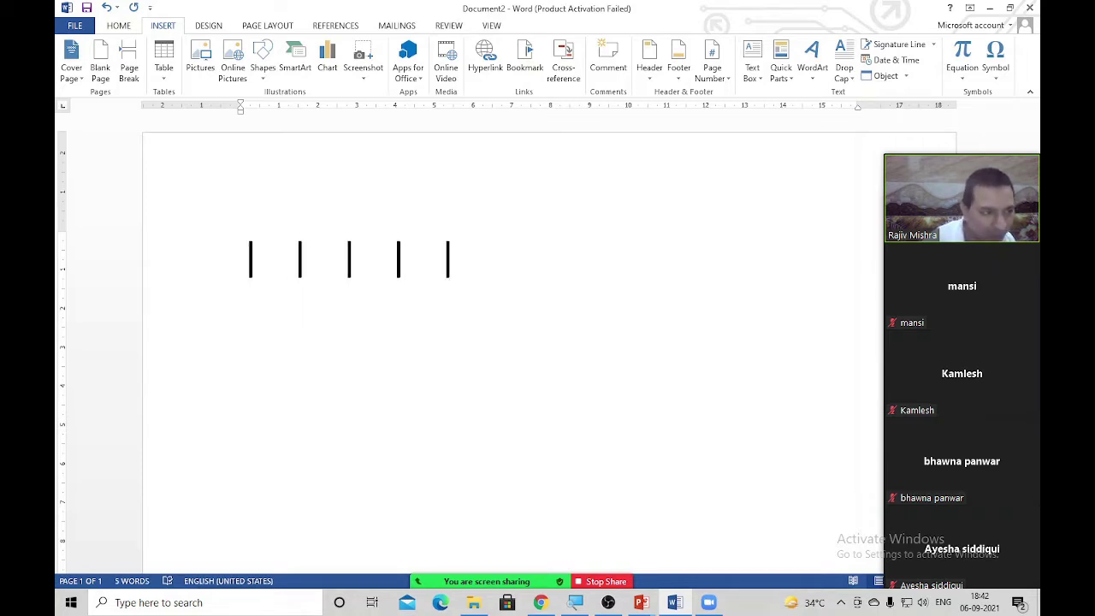
pyautogui.press('Return')
pyautogui.press('Tab')
pyautogui.press('Tab')
pyautogui.press('Tab')
pyautogui.press('Tab')
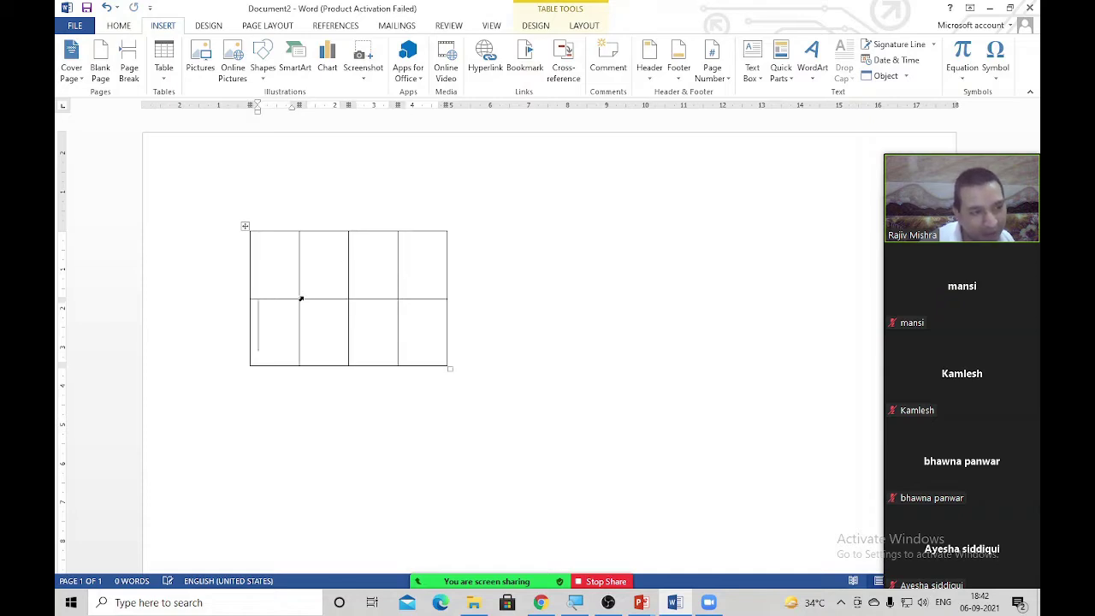
# Grow the vertical-bar table to four rows, then select and delete it
pyautogui.press('Tab')
pyautogui.press('Tab')
pyautogui.press('Tab')
pyautogui.press('Tab')
pyautogui.press('Tab')
pyautogui.press('Tab')
pyautogui.press('Tab')
pyautogui.press('Tab')
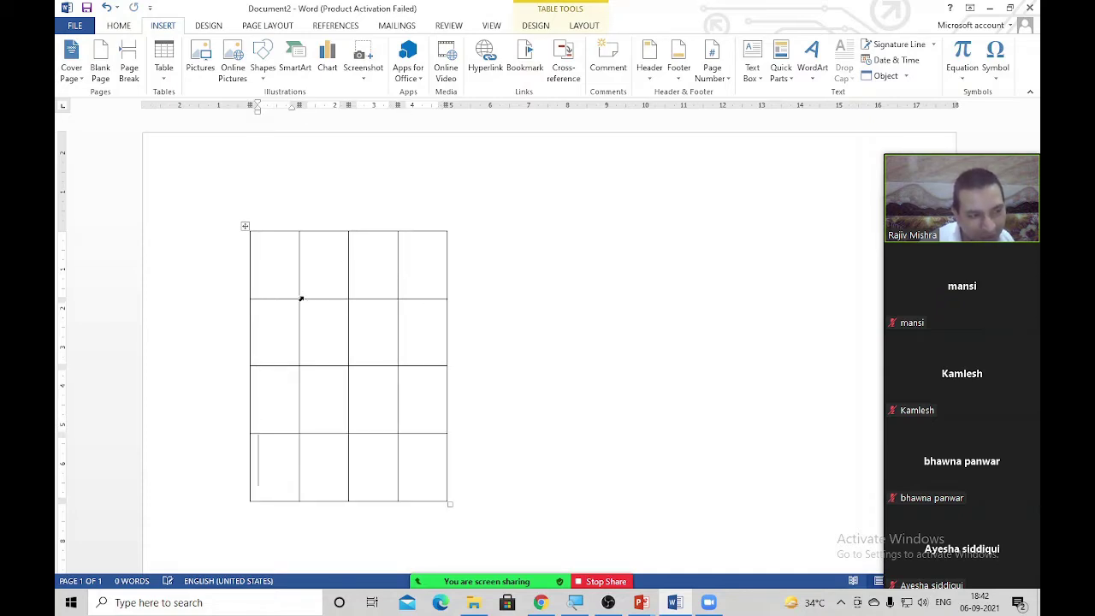
pyautogui.hotkey('ctrl', 'a')
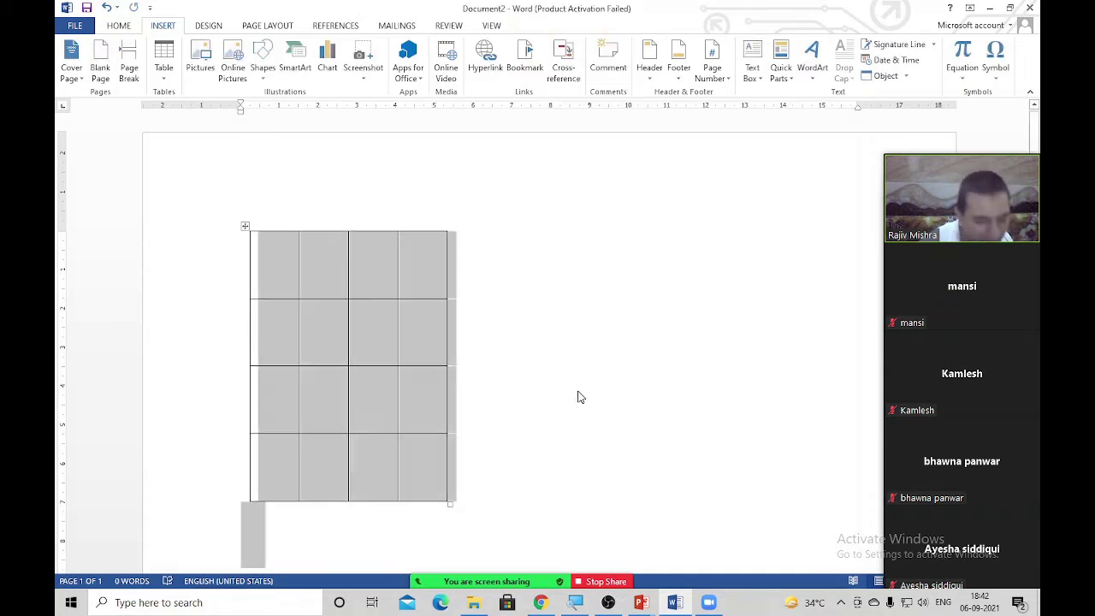
pyautogui.press('Delete')
pyautogui.hotkey('alt', 'Tab')
pyautogui.press('Escape')
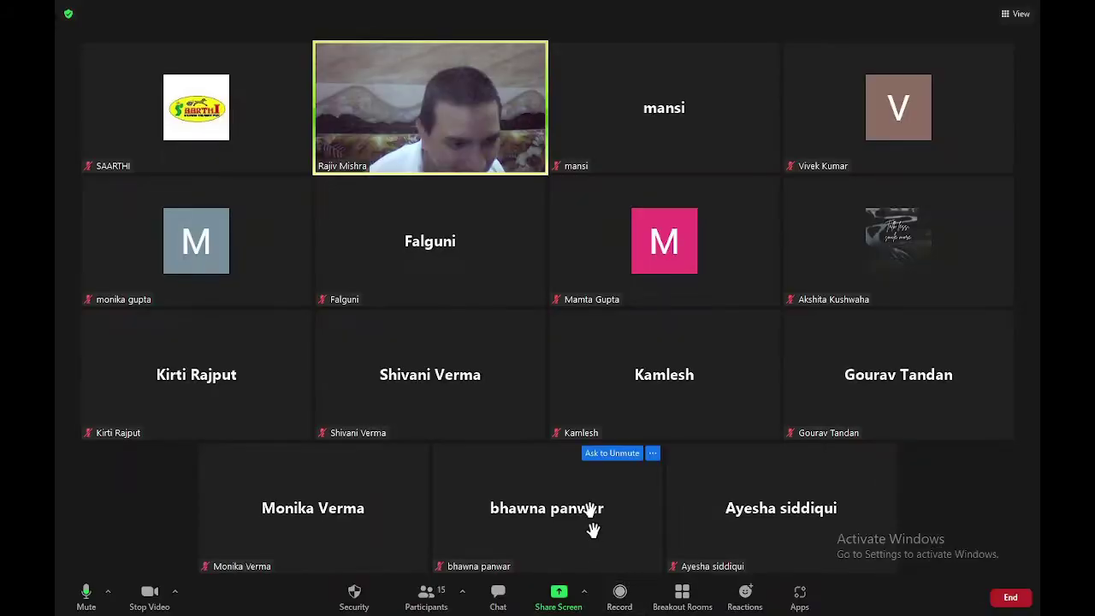
# Switch the Zoom share to the PowerPoint slide show and reveal the Trick 3 line
pyautogui.click(607, 581)
pyautogui.click(559, 594)
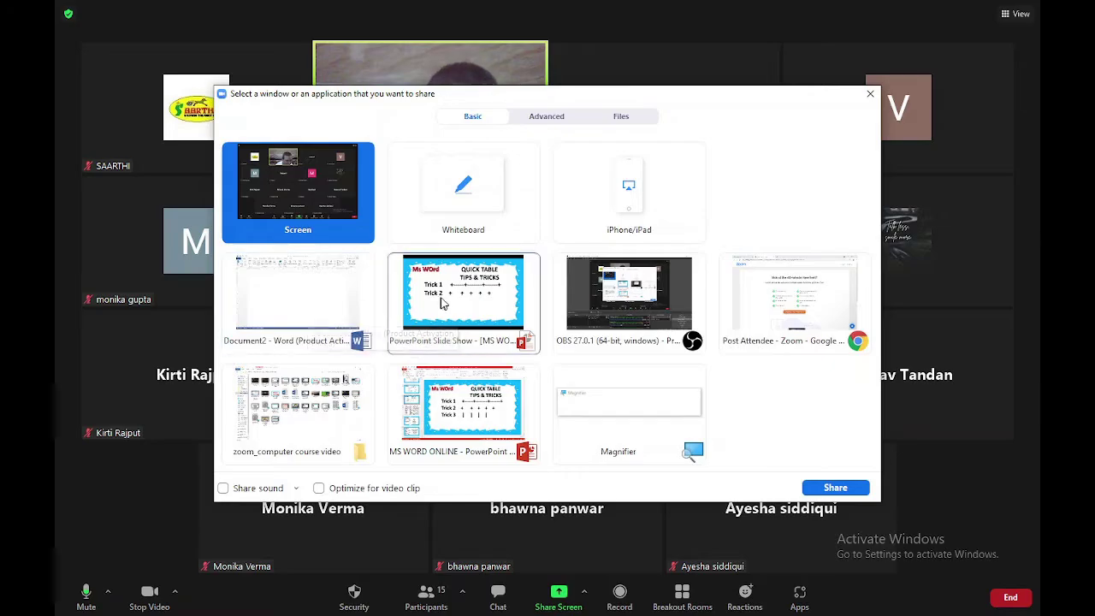
pyautogui.doubleClick(462, 300)
pyautogui.press('Right')
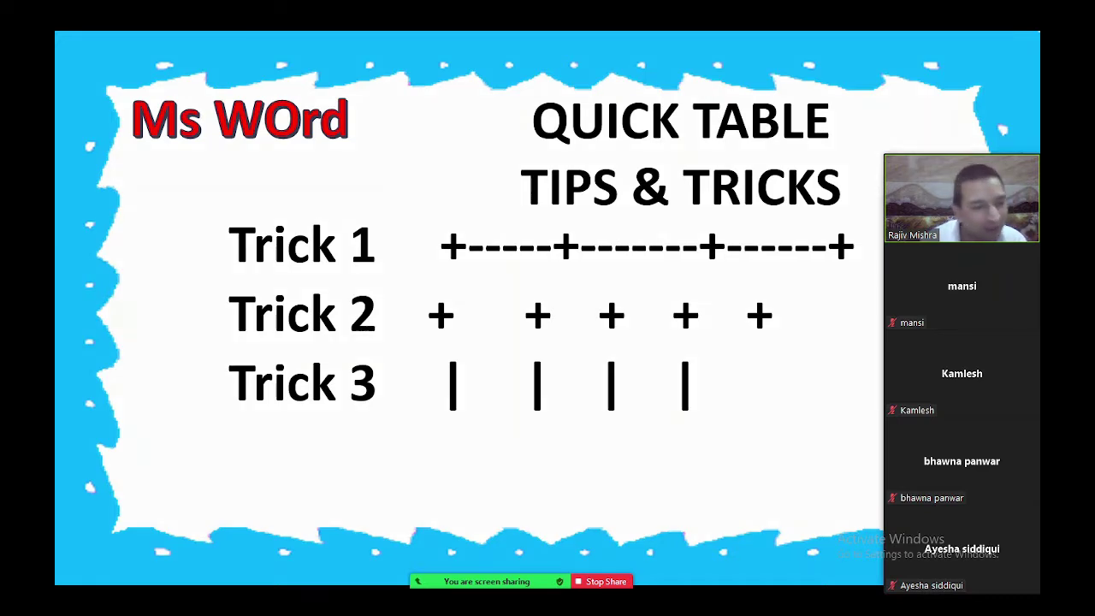
# Switch the Zoom share back to the Word document window
pyautogui.moveTo(594, 581)
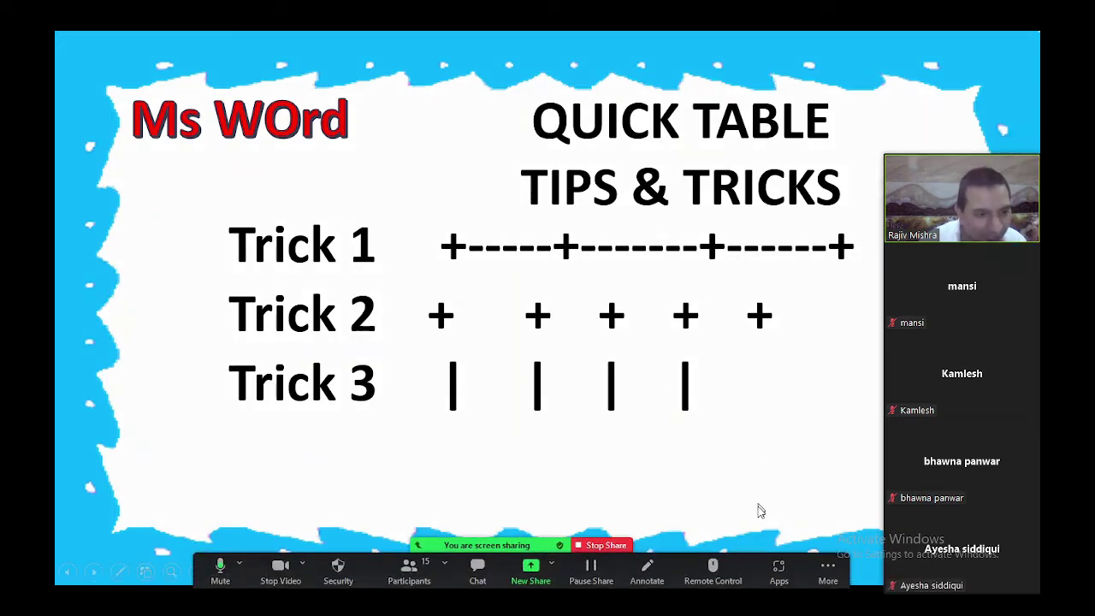
pyautogui.click(609, 547)
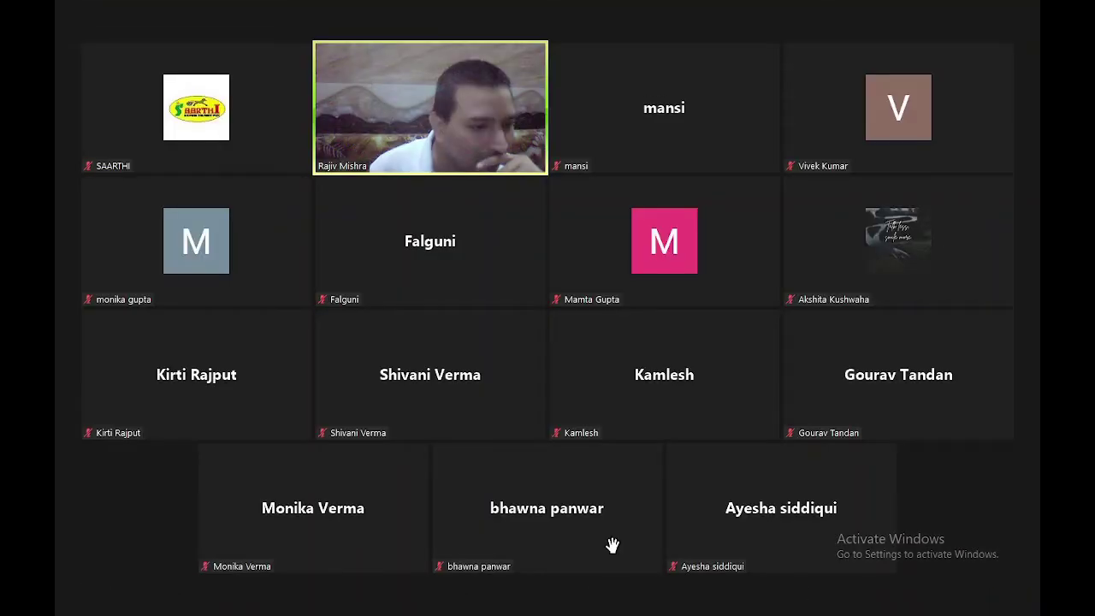
pyautogui.click(558, 603)
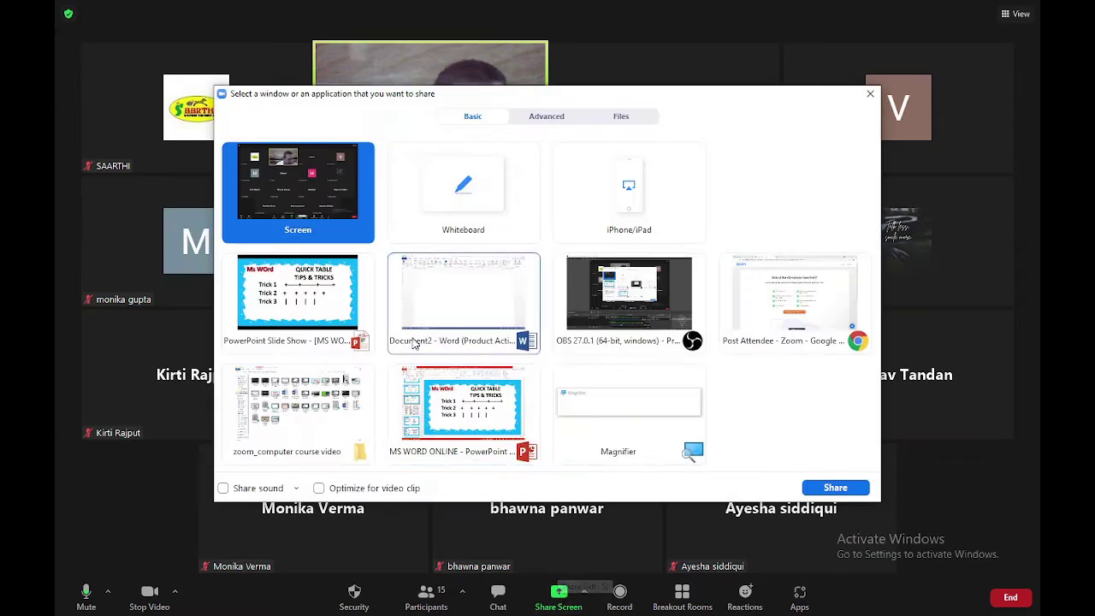
pyautogui.doubleClick(439, 299)
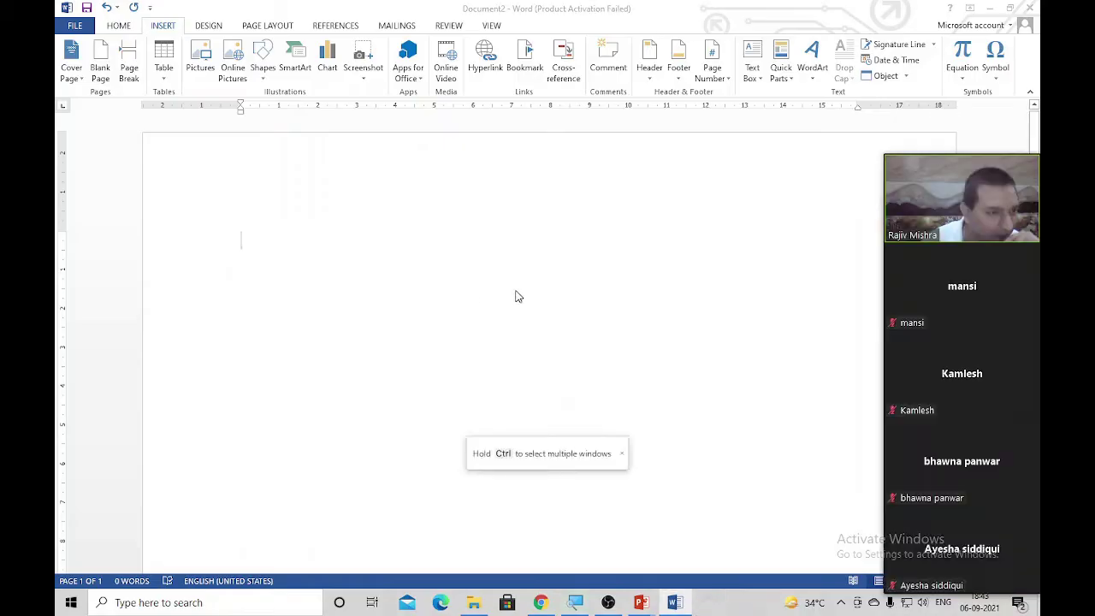
# Share the PowerPoint slide show again and advance to the Font group buttons slide
pyautogui.click(591, 544)
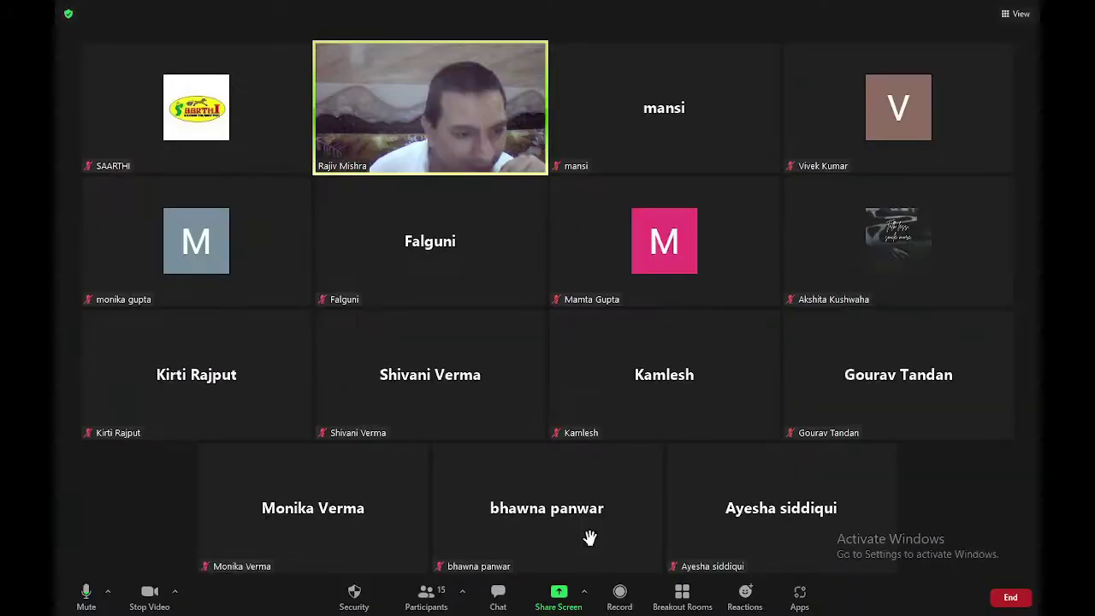
pyautogui.click(559, 596)
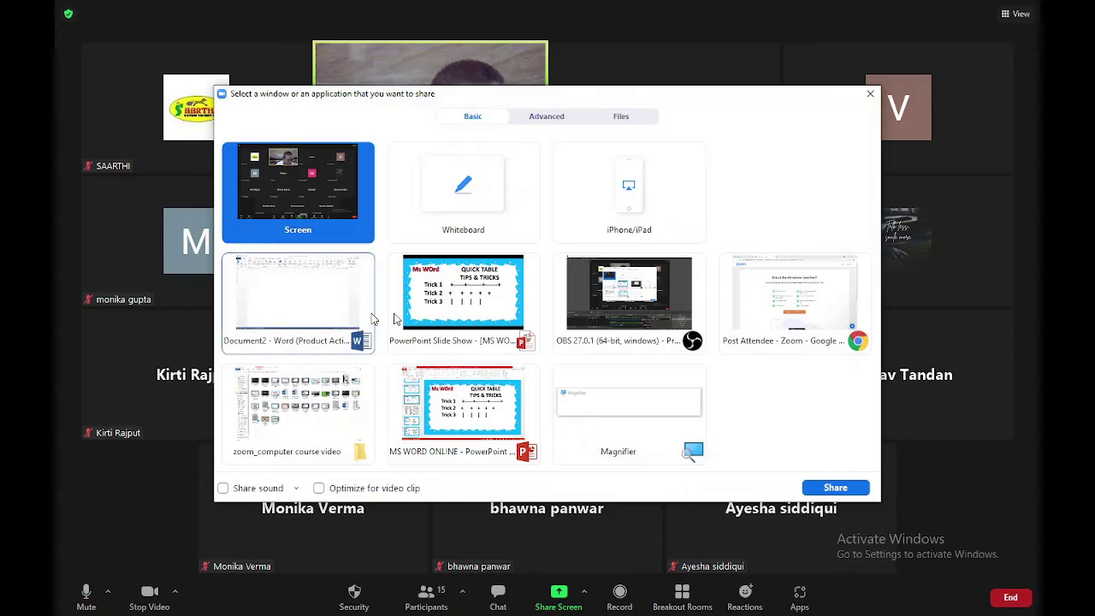
pyautogui.doubleClick(502, 301)
pyautogui.click(496, 359)
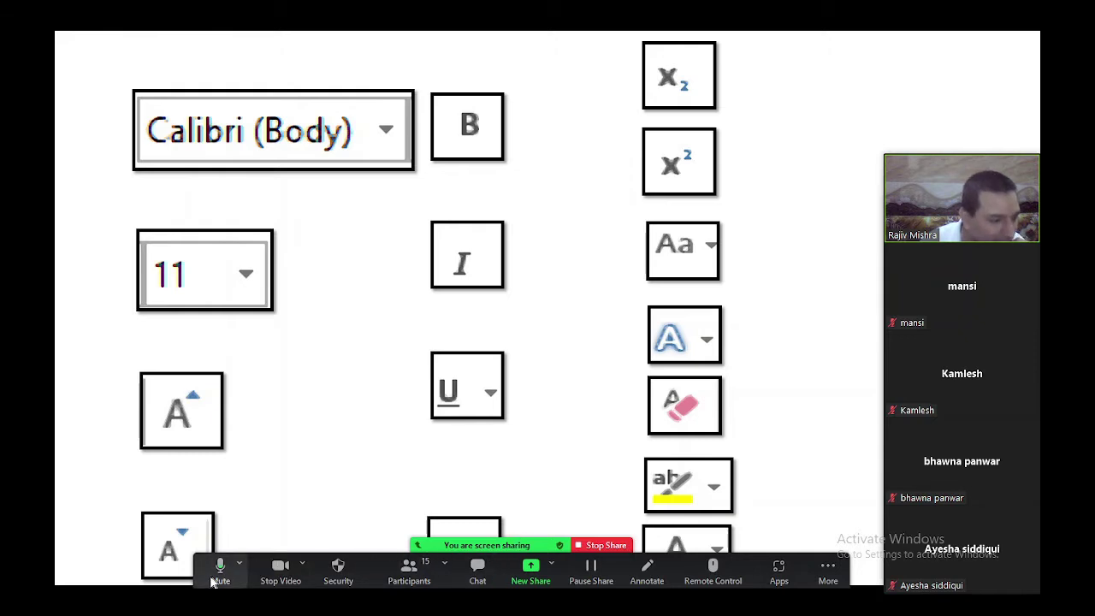
# Reveal the Font, Font Size, Grow and following button labels on the slide
pyautogui.moveTo(202, 581); pyautogui.dragTo(420, 607)
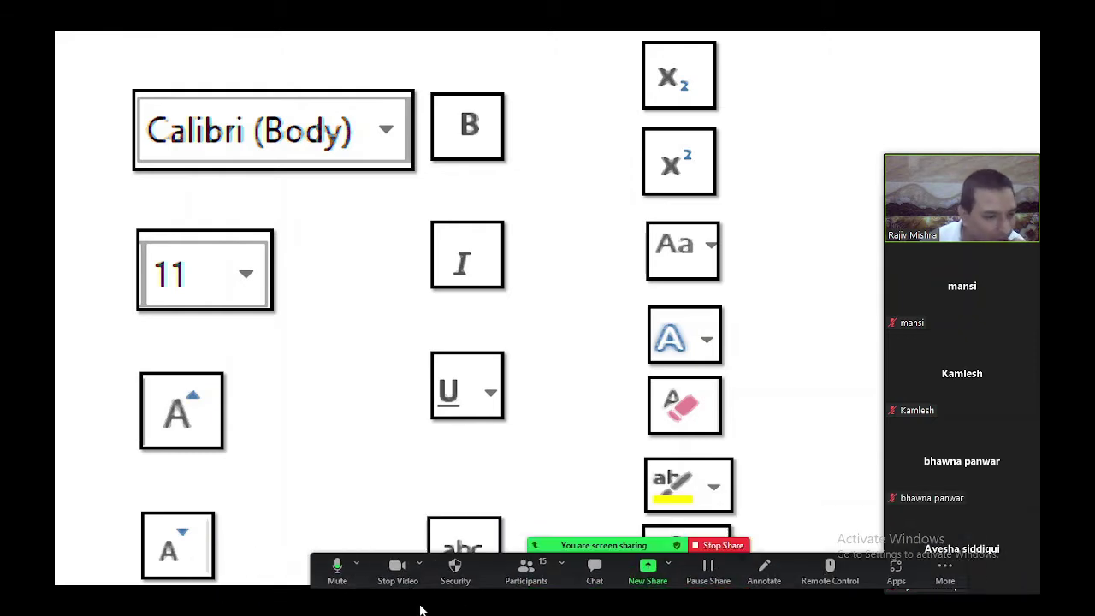
pyautogui.click(308, 382)
pyautogui.click(308, 382)
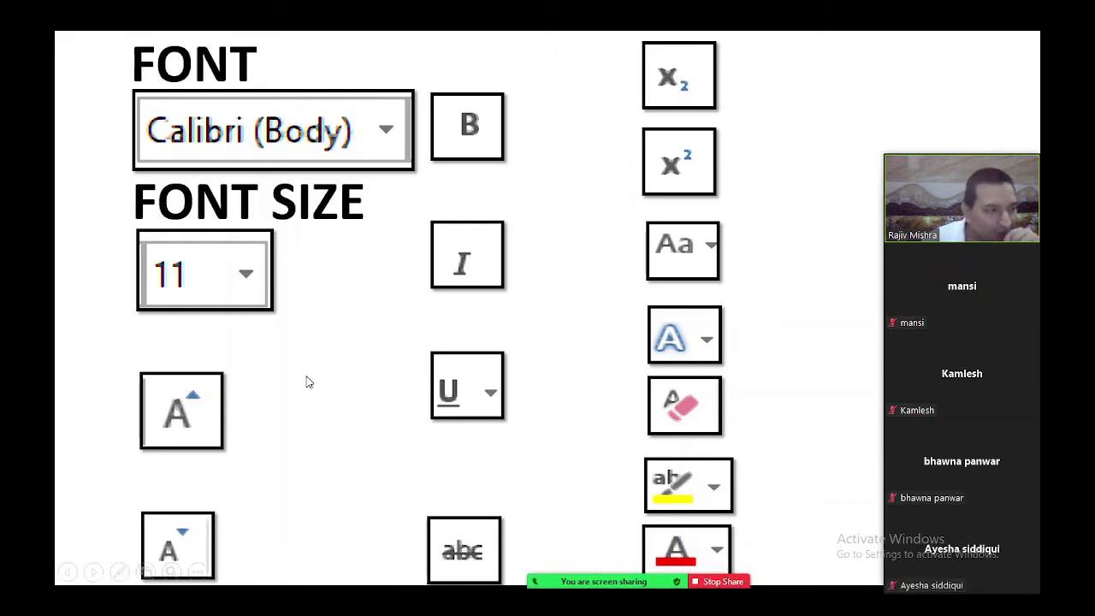
pyautogui.click(309, 382)
pyautogui.click(308, 382)
pyautogui.click(309, 382)
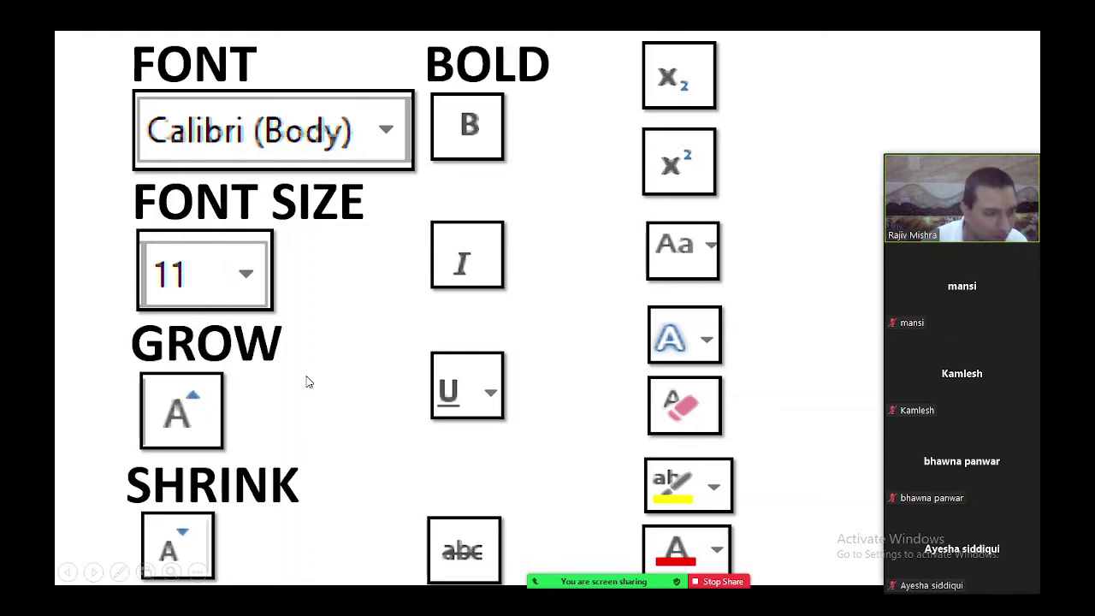
# Reveal the remaining labels, from Italic, Underline and Strikethrough through Highlight and Font Color
pyautogui.click(399, 348)
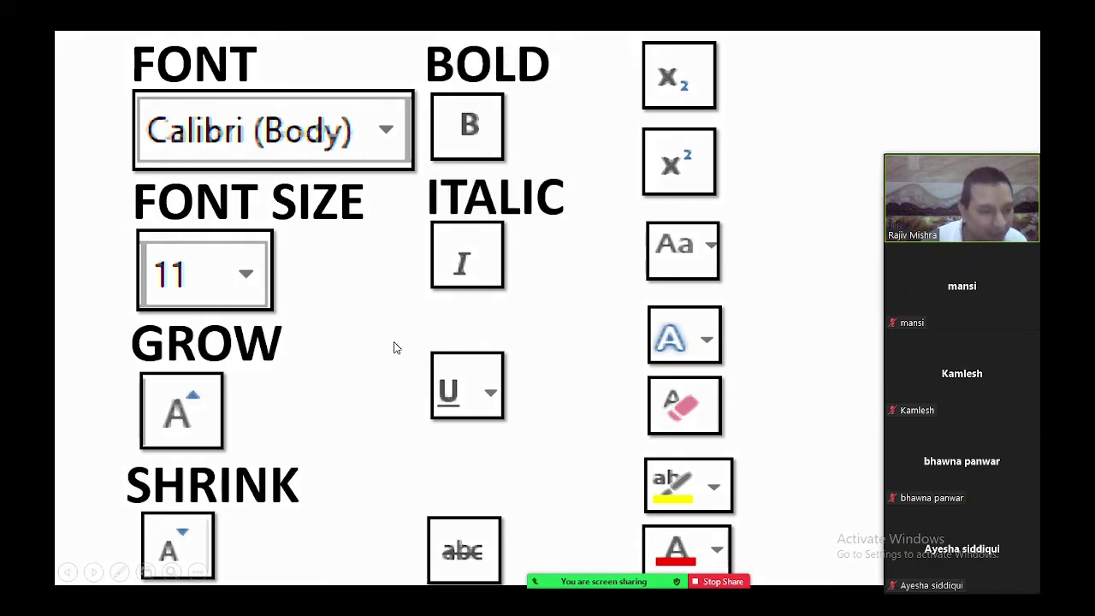
pyautogui.click(396, 347)
pyautogui.click(395, 347)
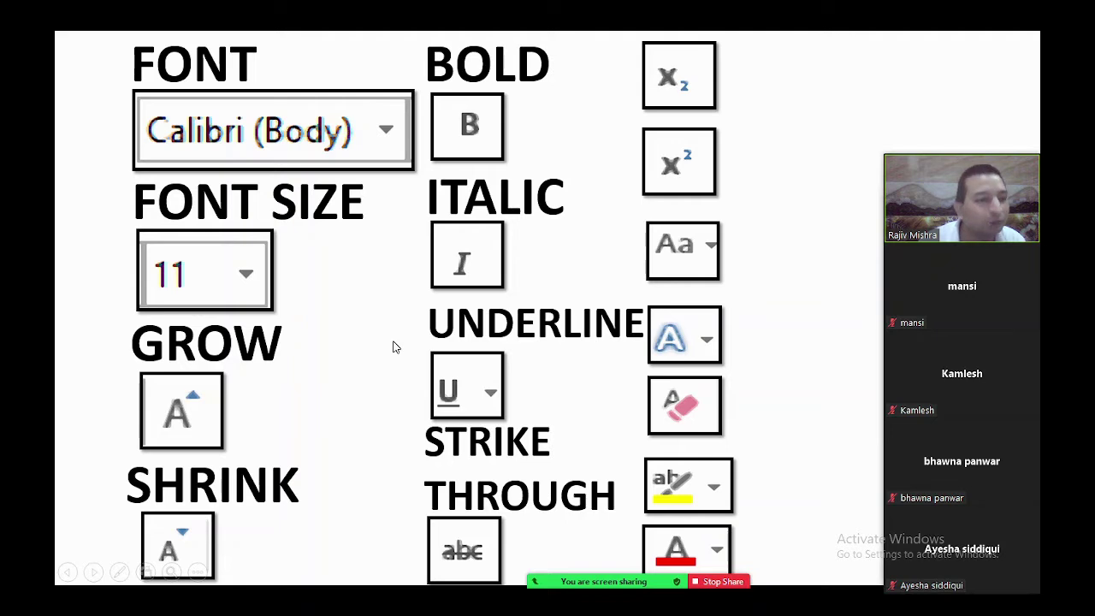
pyautogui.click(395, 346)
pyautogui.click(394, 346)
pyautogui.click(394, 346)
pyautogui.click(394, 346)
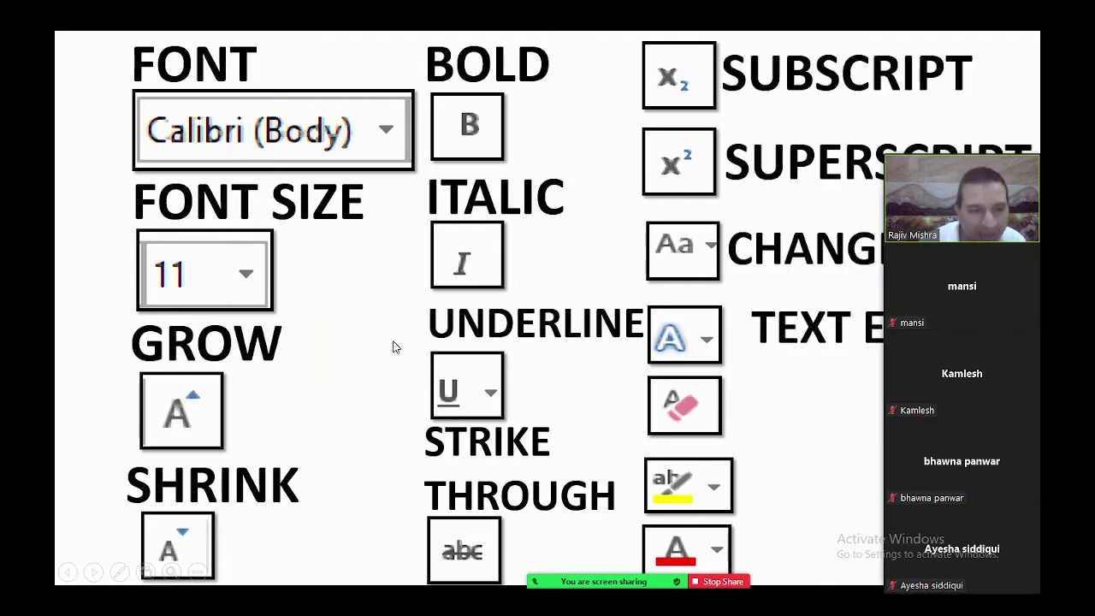
pyautogui.click(394, 346)
pyautogui.click(394, 346)
pyautogui.click(394, 346)
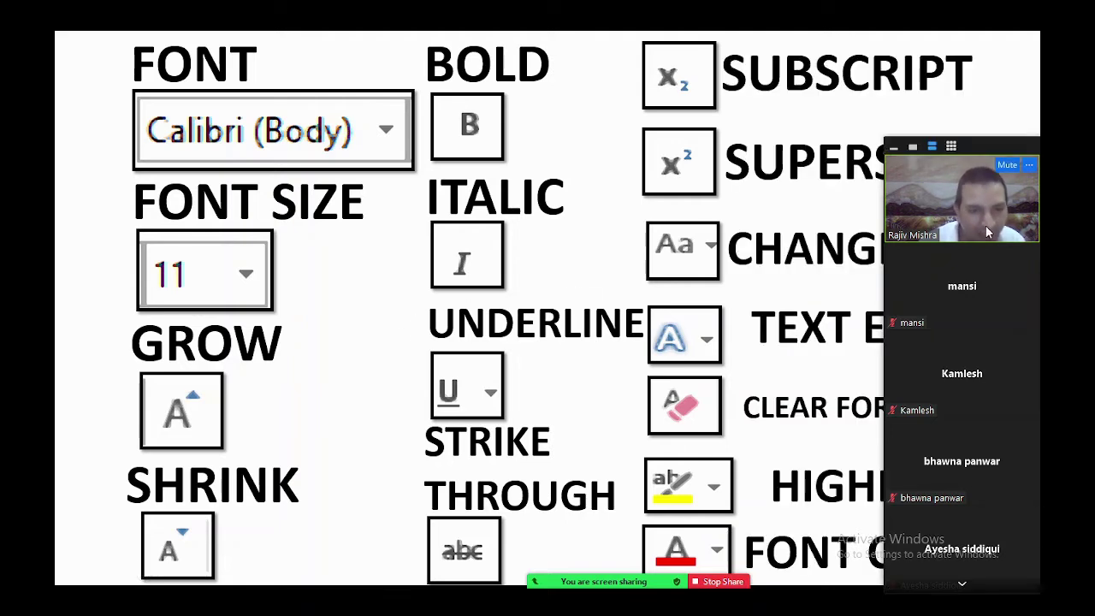
# Reposition the participant video panel, then stop sharing the slide show
pyautogui.moveTo(965, 250); pyautogui.dragTo(94, 552)
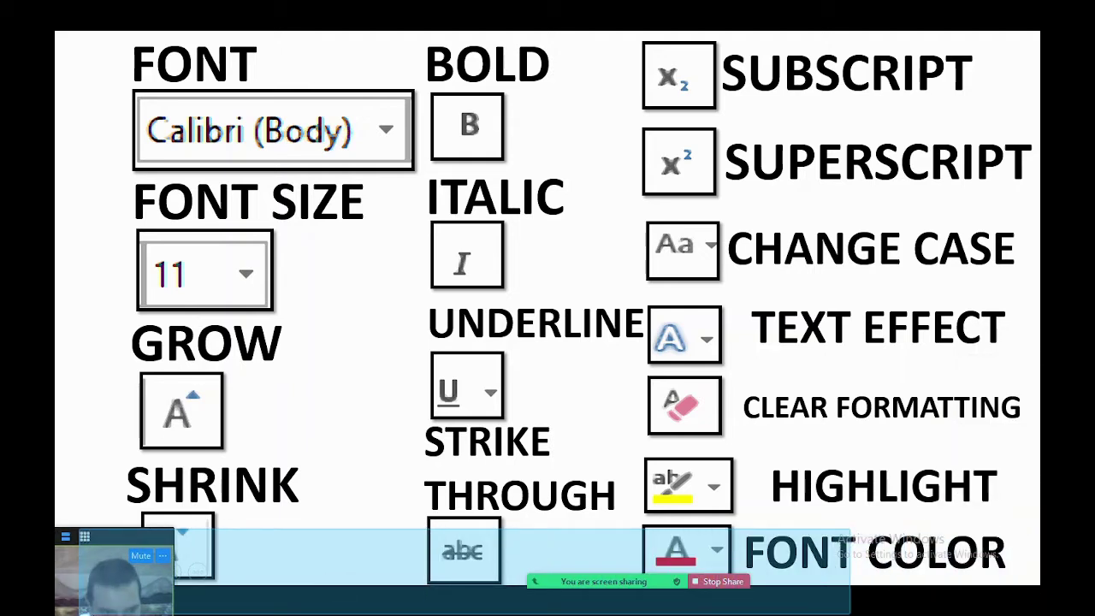
pyautogui.moveTo(94, 552); pyautogui.dragTo(1006, 195)
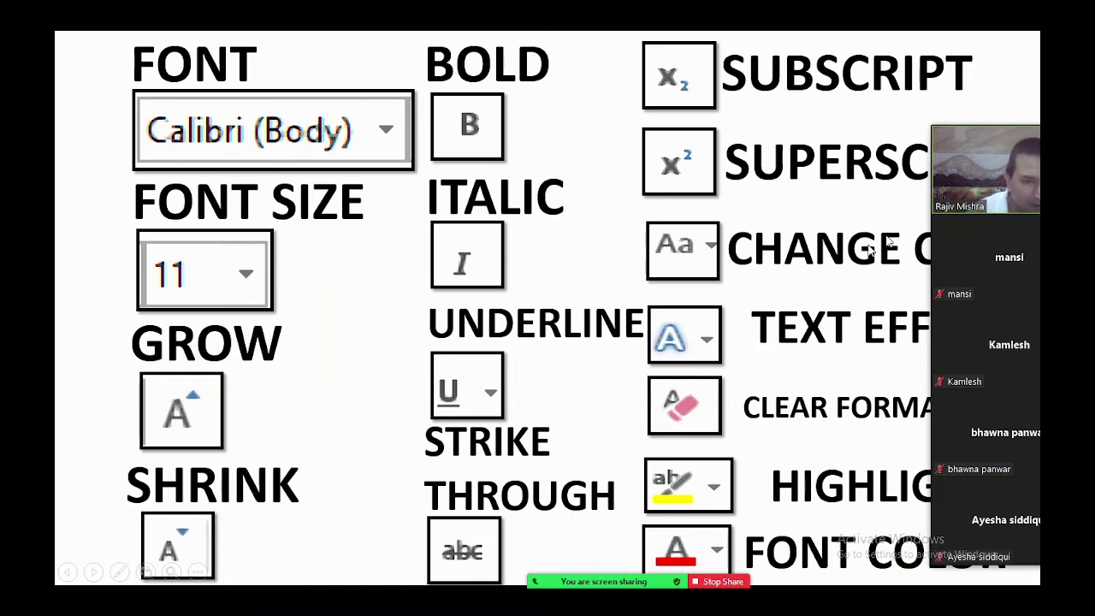
pyautogui.moveTo(972, 166); pyautogui.dragTo(904, 159)
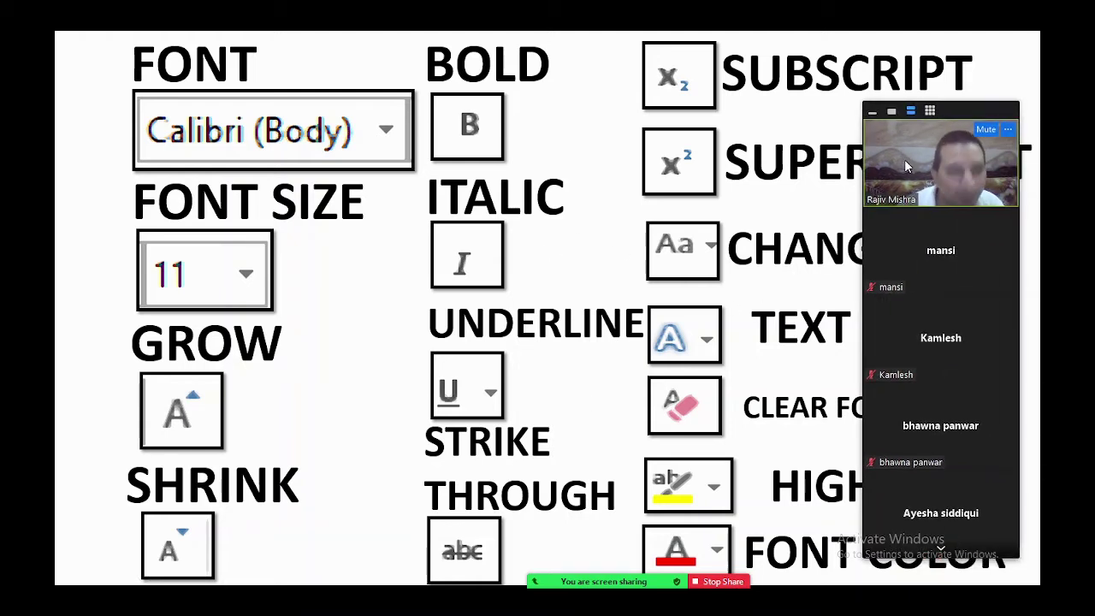
pyautogui.click(718, 582)
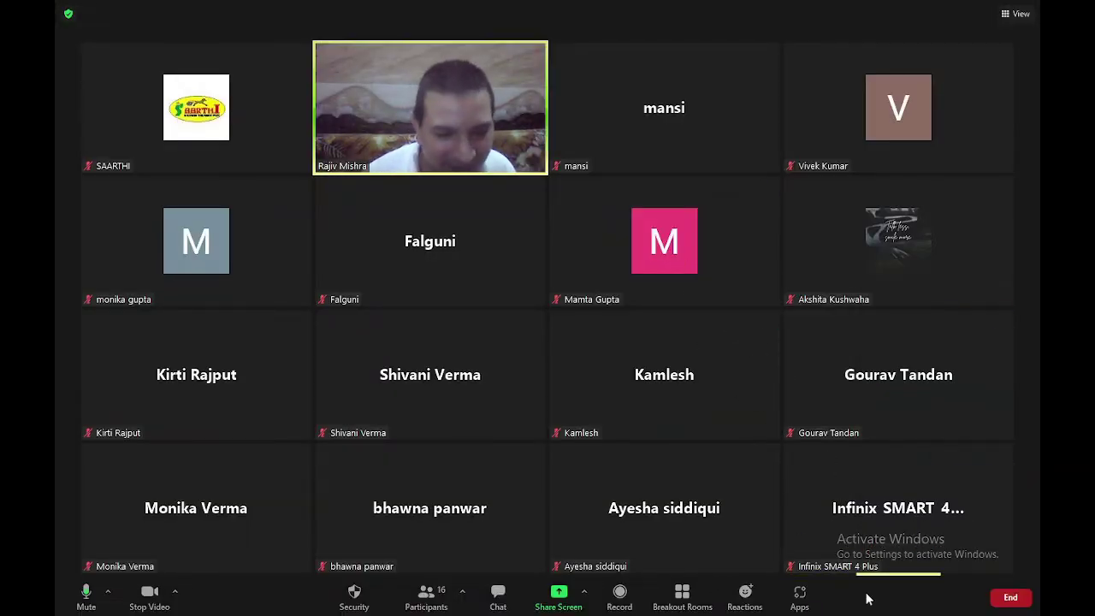
# Share the PowerPoint editing window (MS WORD ONLINE) in Zoom
pyautogui.moveTo(914, 513)
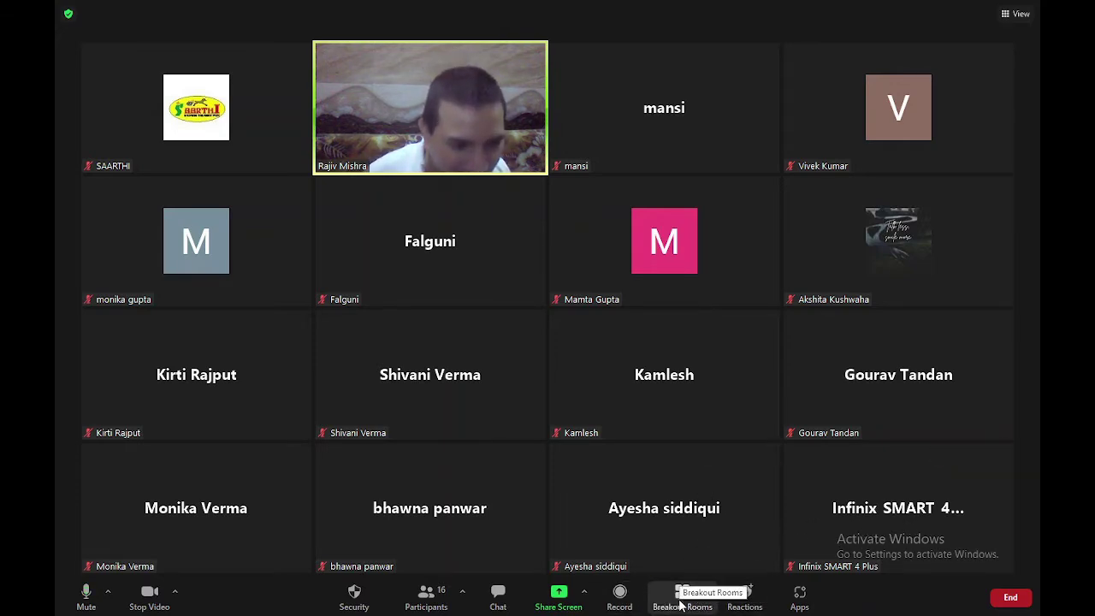
pyautogui.click(682, 599)
pyautogui.click(558, 594)
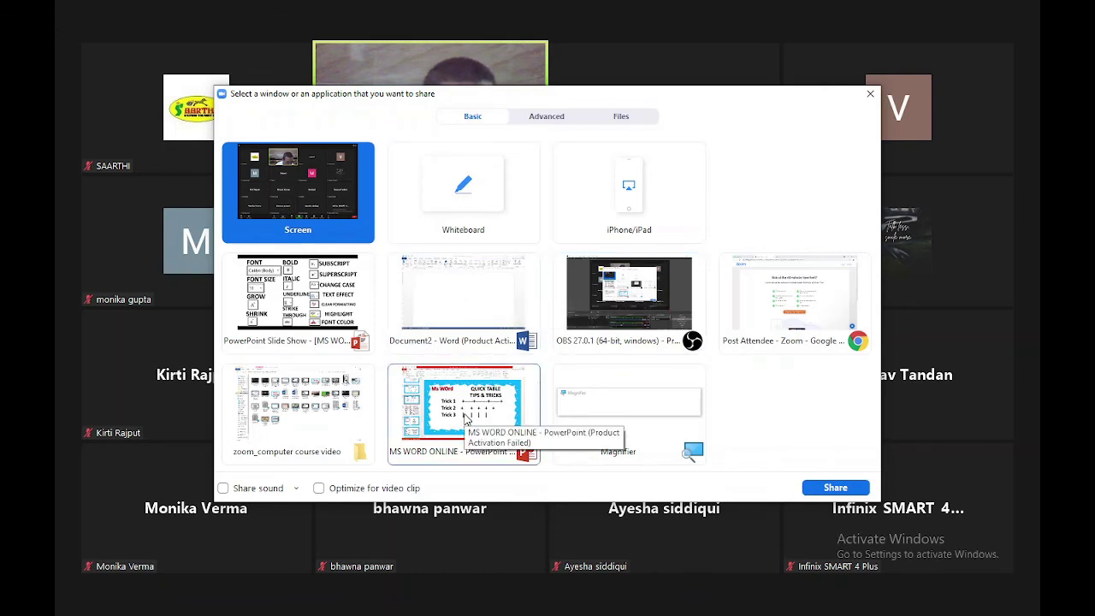
pyautogui.doubleClick(462, 423)
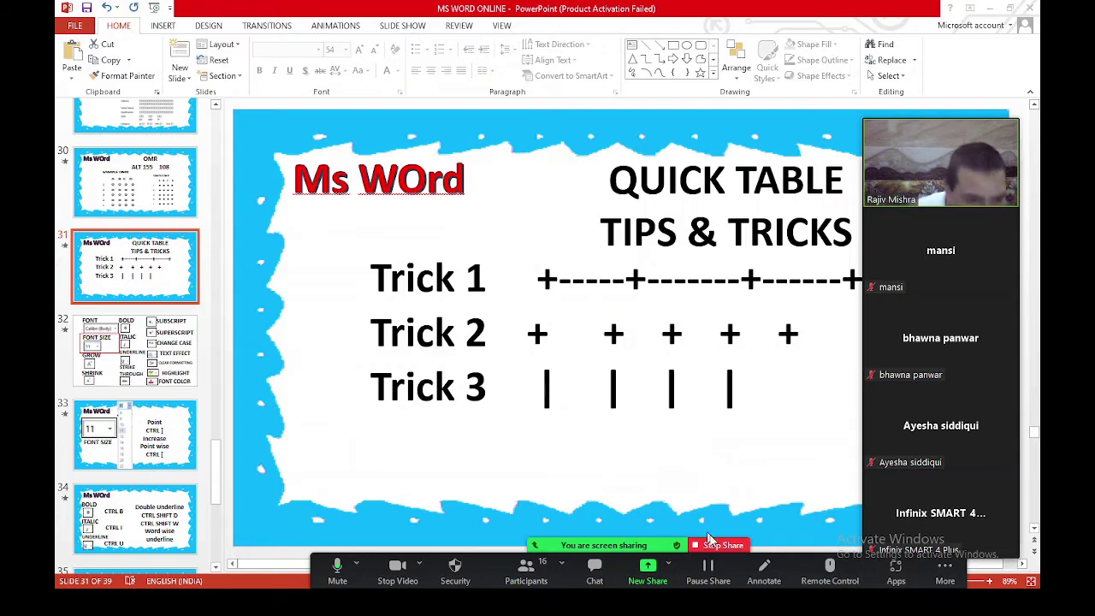
# Stop that share and share the PowerPoint Slide Show window instead
pyautogui.click(720, 545)
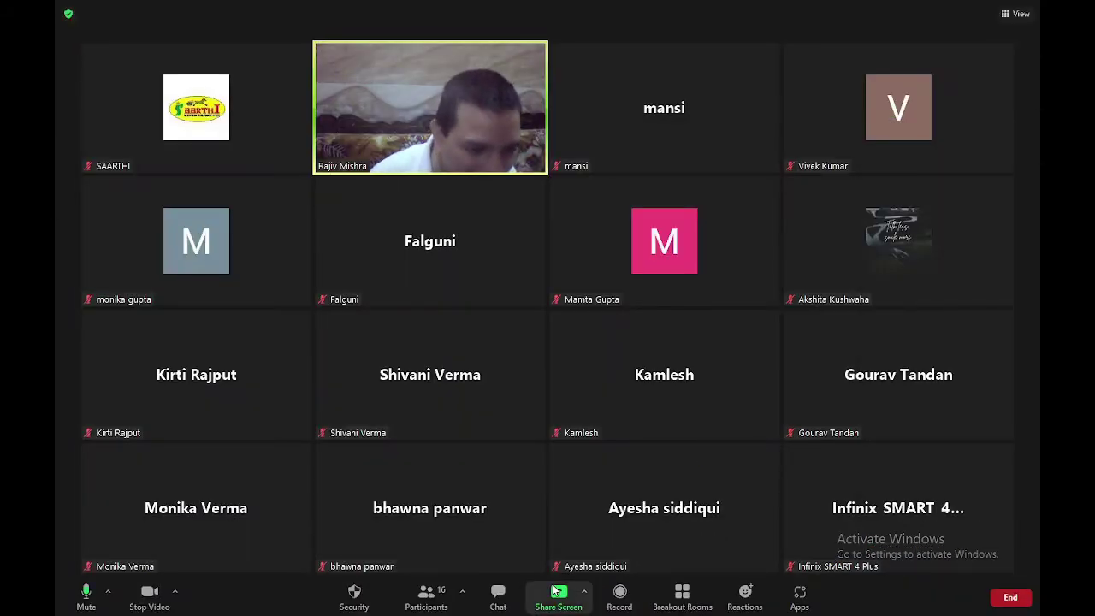
pyautogui.click(556, 592)
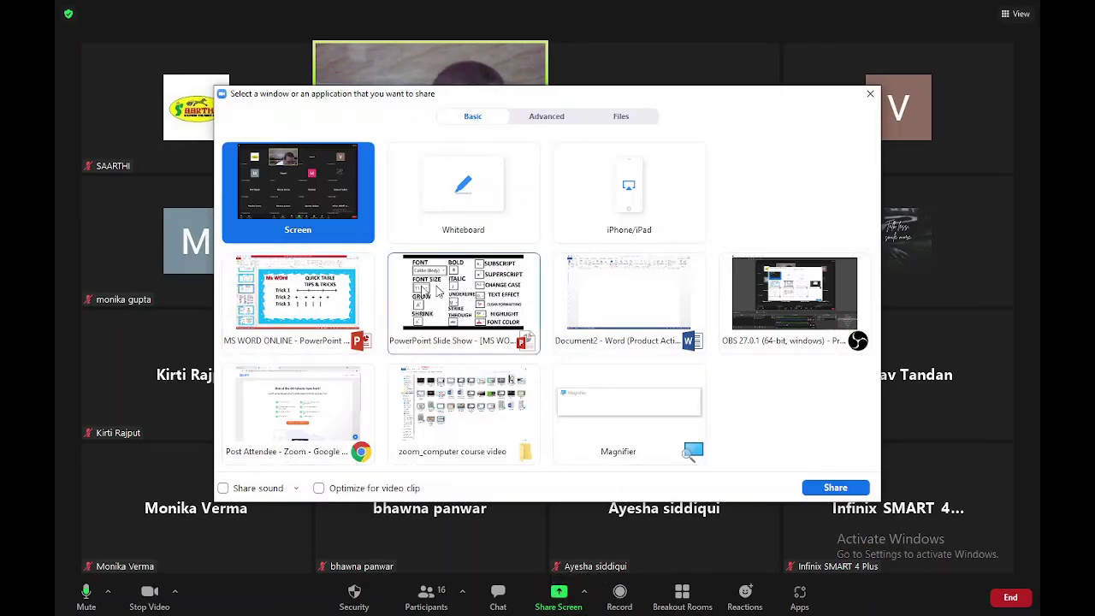
pyautogui.doubleClick(479, 352)
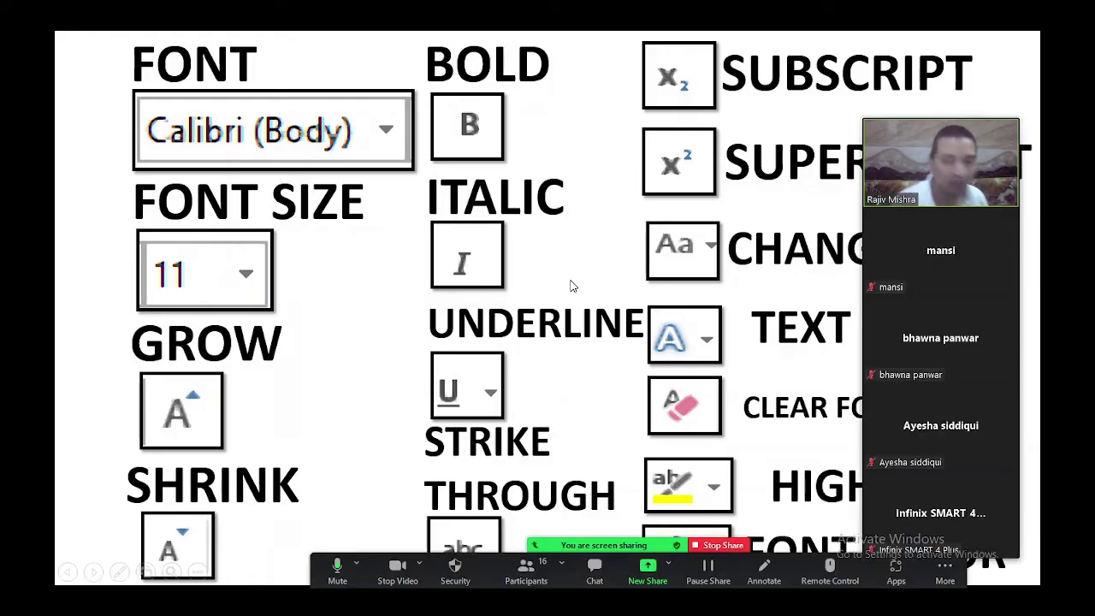
# Outline Font Size in red, show the font-size shortcut slide's FONT SIZE caption, then stop sharing
pyautogui.click(547, 233)
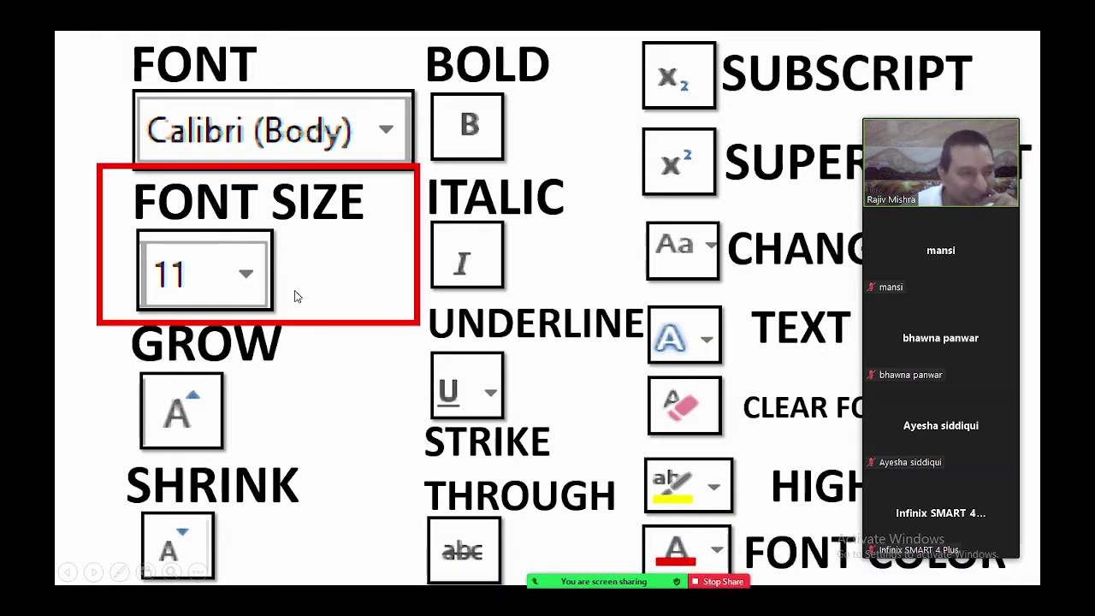
pyautogui.click(609, 254)
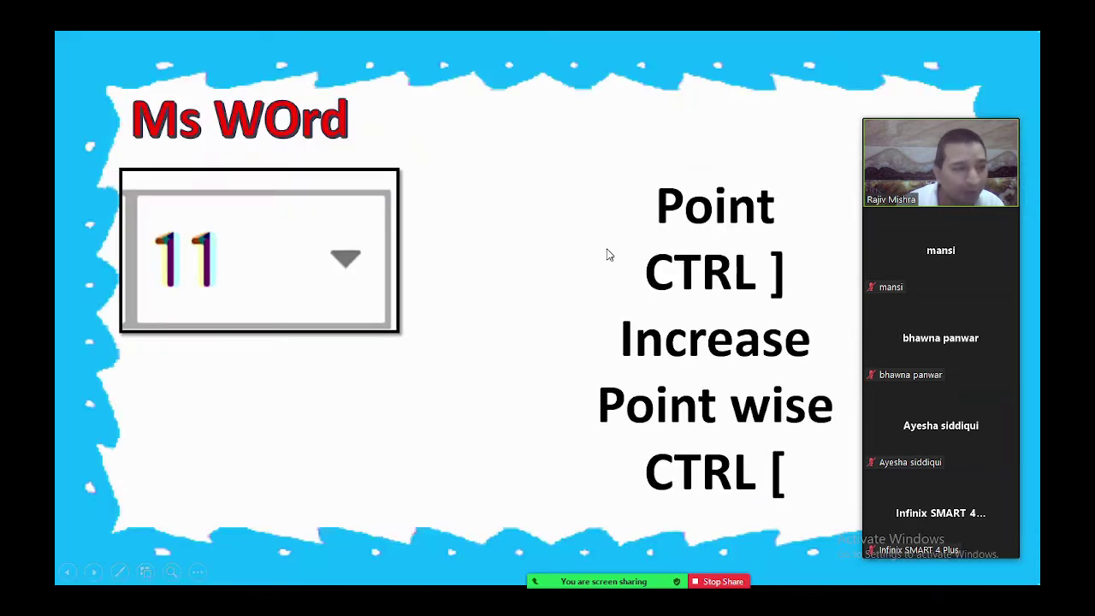
pyautogui.click(352, 301)
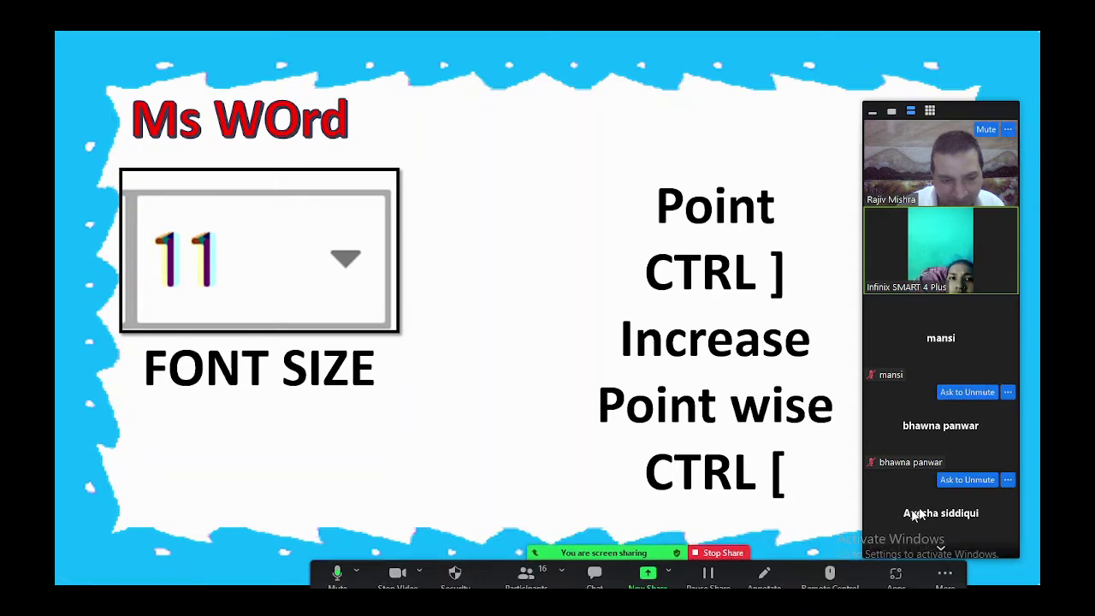
pyautogui.click(723, 545)
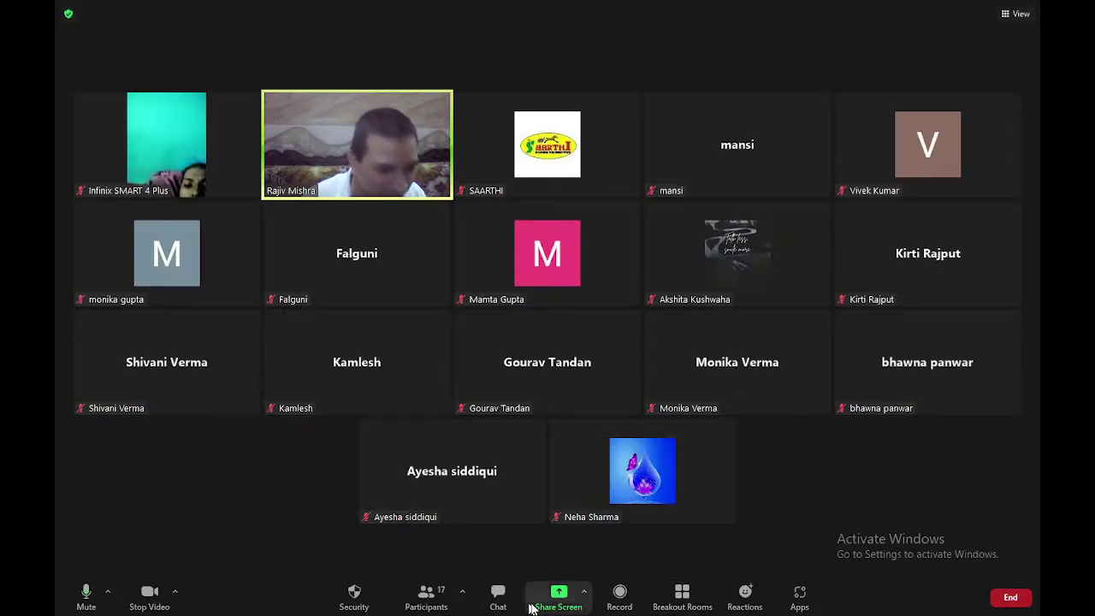
# Reshare the PowerPoint Slide Show and reveal the 8–22 font-size list picture
pyautogui.click(560, 606)
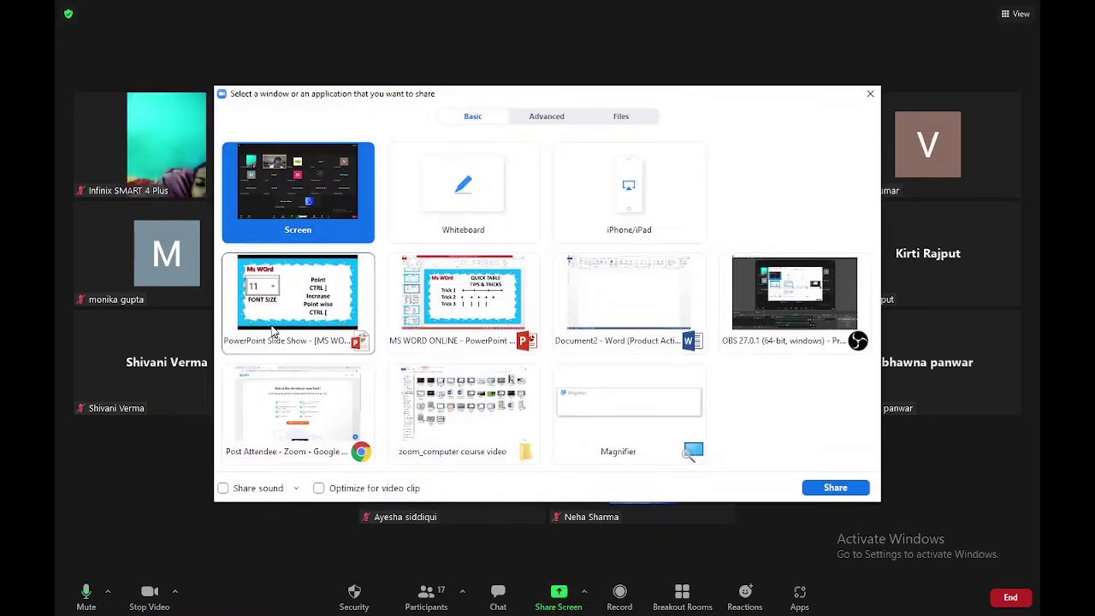
pyautogui.doubleClick(274, 332)
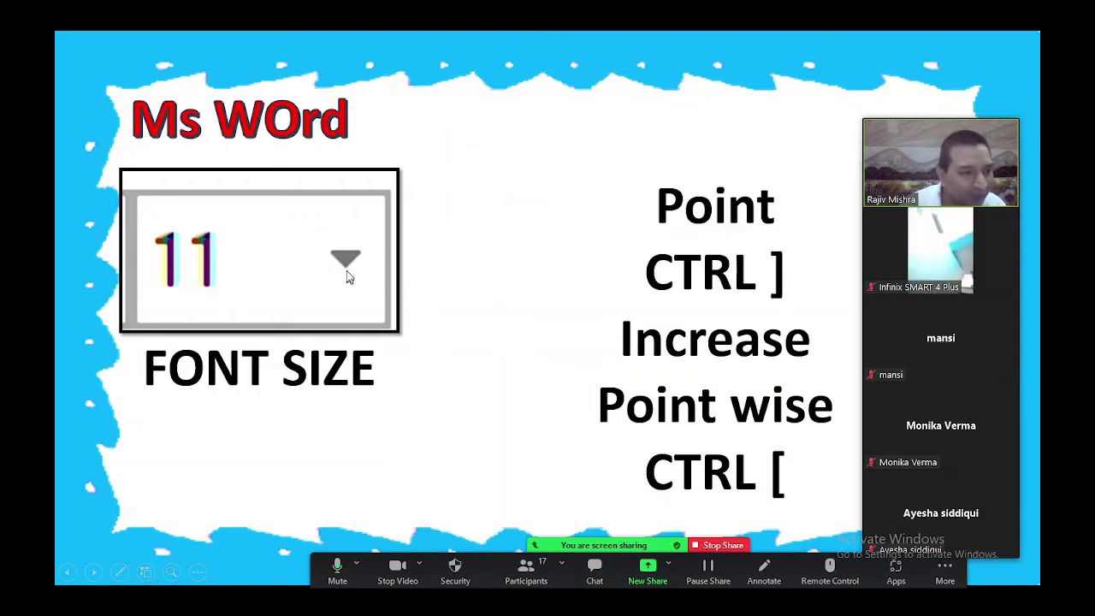
pyautogui.click(473, 214)
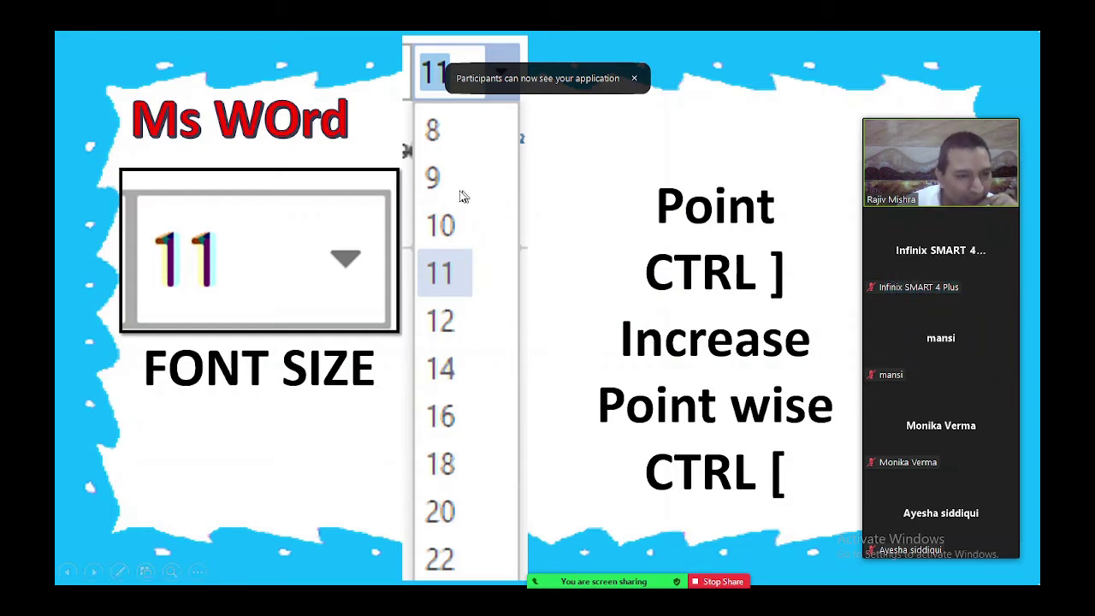
pyautogui.moveTo(891, 177); pyautogui.dragTo(947, 182)
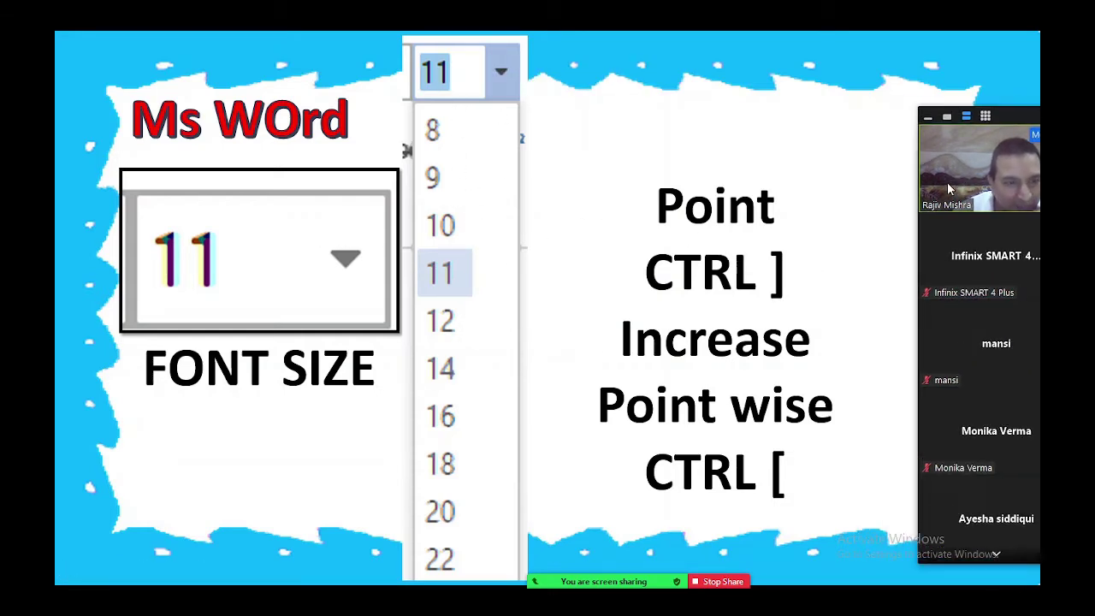
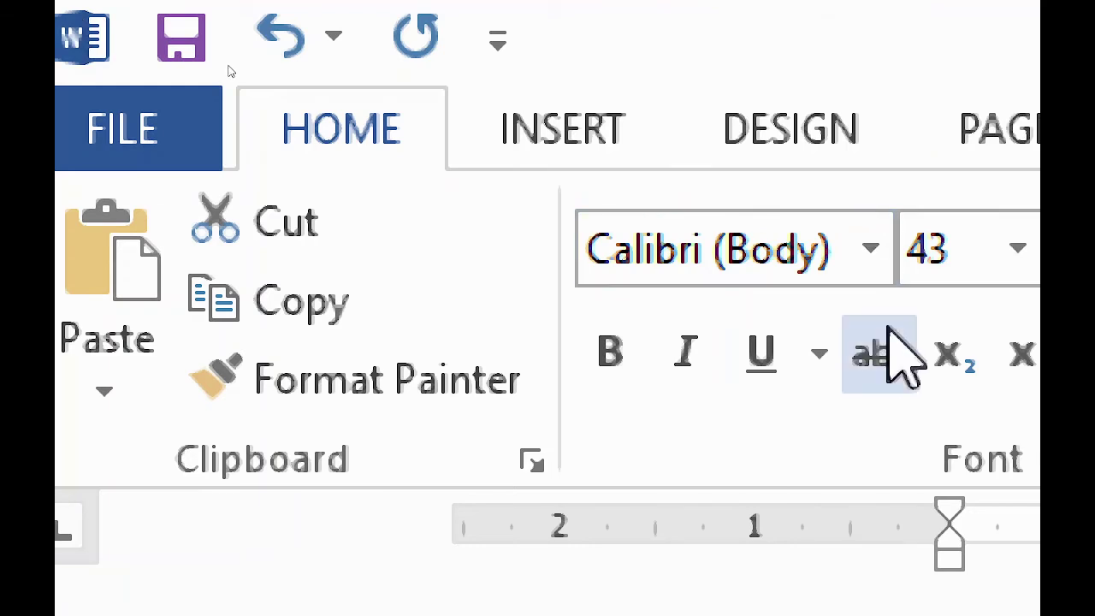
# Reduce the name text's font size by one point with Ctrl+[
pyautogui.hotkey('ctrl', '[')
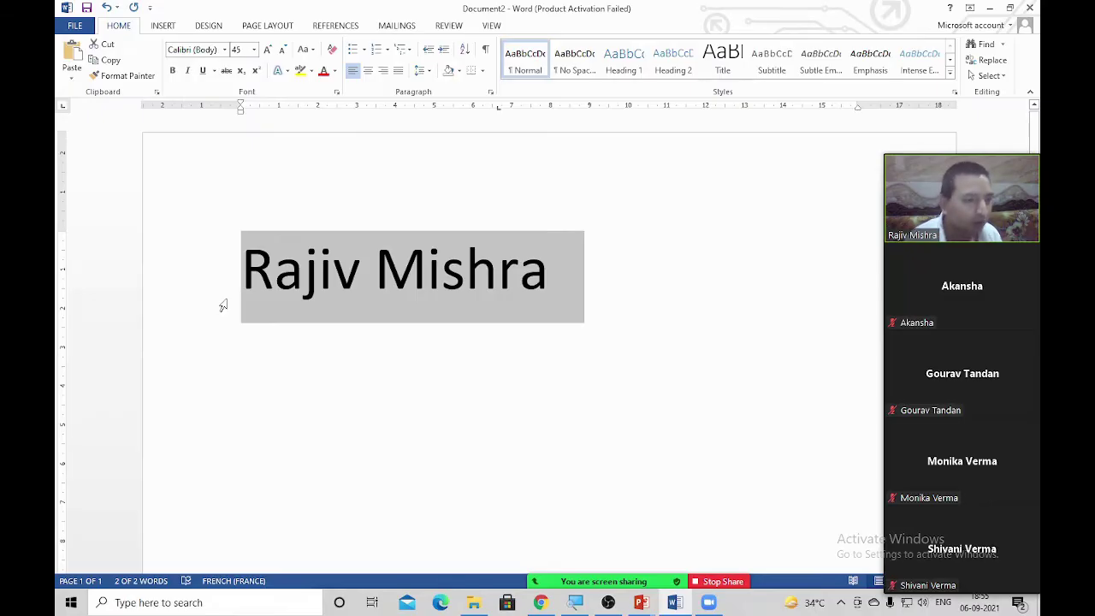
# Grow and shrink the name text with shortcuts, then use Grow Font to reach 80 pt
pyautogui.hotkey('ctrl', 'shift', '.')
pyautogui.hotkey('ctrl', 'shift', '.')
pyautogui.hotkey('ctrl', 'shift', '.')
pyautogui.hotkey('ctrl', 'shift', '.')
pyautogui.hotkey('ctrl', 'shift', '.')
pyautogui.hotkey('ctrl', 'shift', '.')
pyautogui.hotkey('ctrl', 'shift', '.')
pyautogui.hotkey('ctrl', 'shift', '.')
pyautogui.hotkey('ctrl', 'shift', '.')
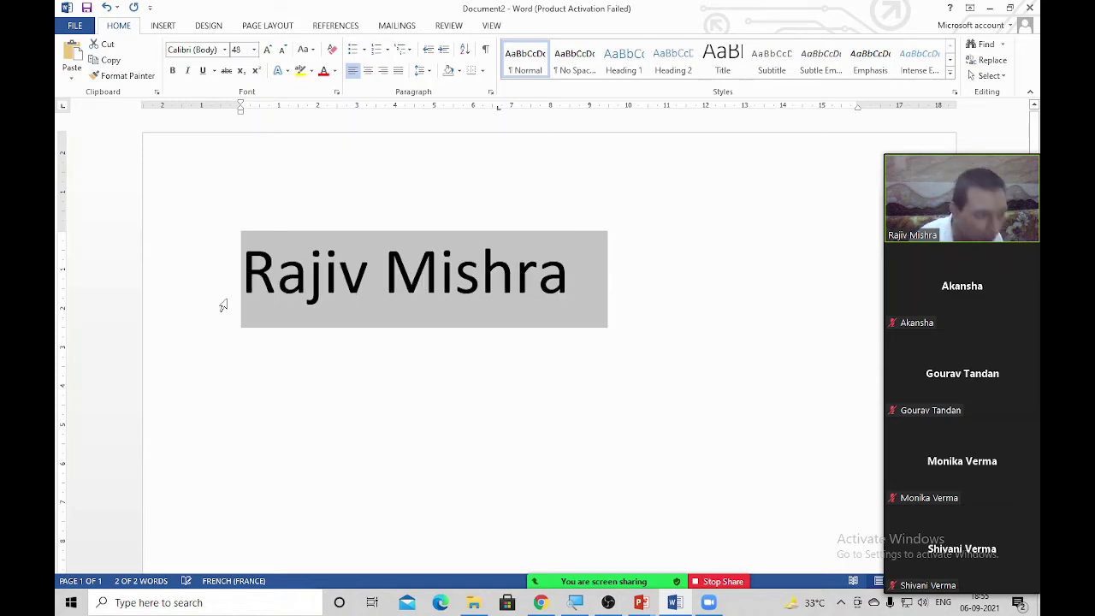
pyautogui.hotkey('ctrl', 'shift', '.')
pyautogui.hotkey('ctrl', 'shift', '.')
pyautogui.hotkey('ctrl', 'shift', '.')
pyautogui.hotkey('ctrl', 'shift', '.')
pyautogui.hotkey('ctrl', 'shift', '.')
pyautogui.hotkey('ctrl', 'shift', '.')
pyautogui.hotkey('ctrl', 'shift', '.')
pyautogui.hotkey('ctrl', 'shift', '.')
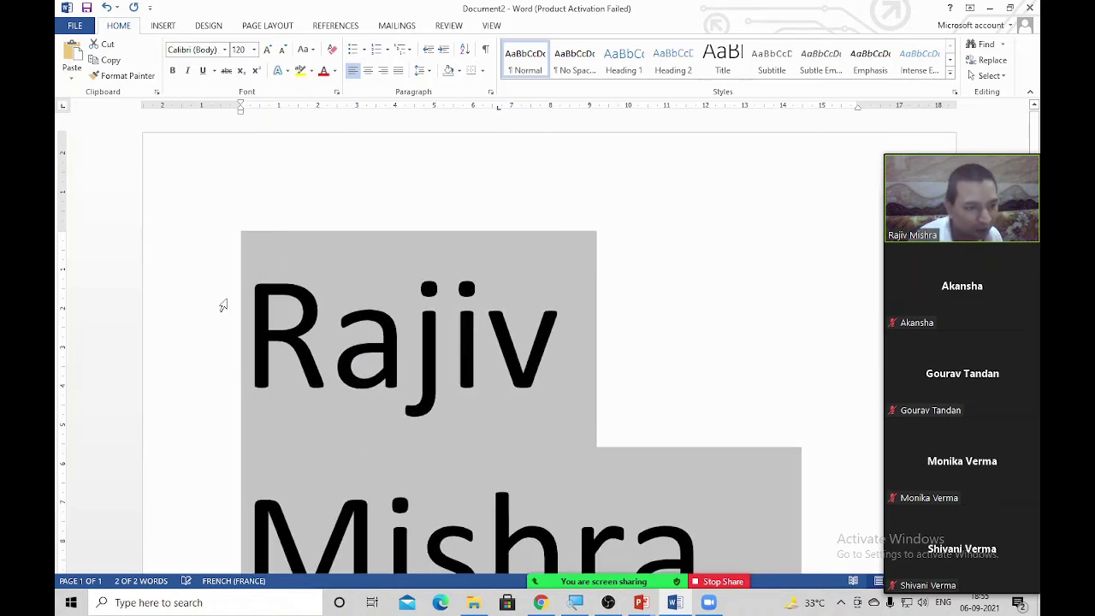
pyautogui.hotkey('ctrl', 'shift', '.')
pyautogui.hotkey('ctrl', 'shift', '.')
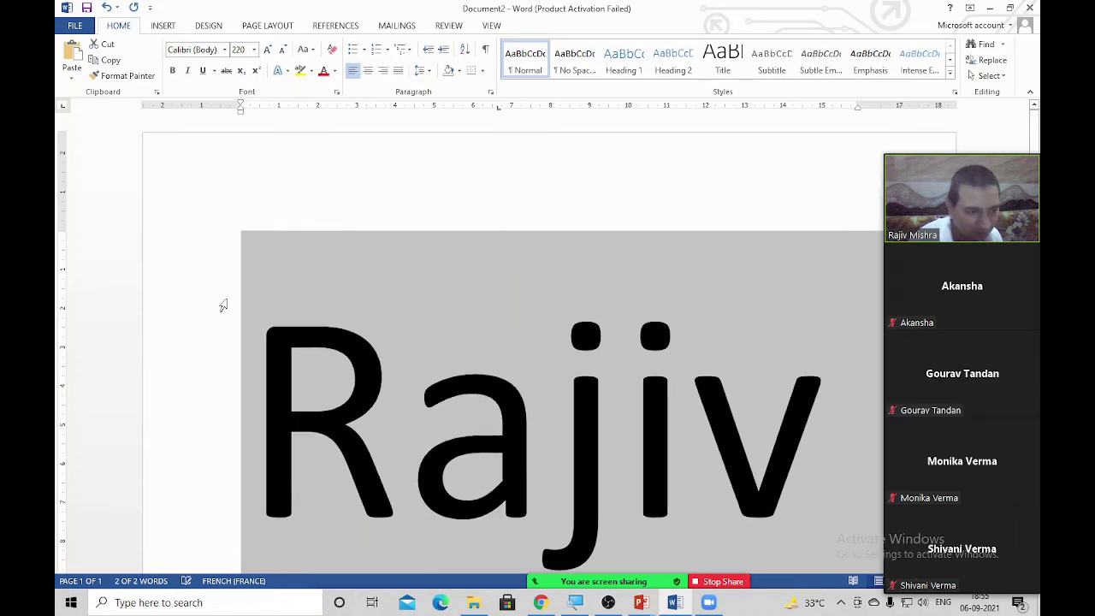
pyautogui.hotkey('ctrl', 'shift', ',')
pyautogui.hotkey('ctrl', 'shift', ',')
pyautogui.hotkey('ctrl', 'shift', ',')
pyautogui.hotkey('ctrl', 'shift', ',')
pyautogui.hotkey('ctrl', 'shift', ',')
pyautogui.hotkey('ctrl', 'shift', ',')
pyautogui.hotkey('ctrl', 'shift', ',')
pyautogui.hotkey('ctrl', 'shift', ',')
pyautogui.hotkey('ctrl', 'shift', ',')
pyautogui.hotkey('ctrl', 'shift', ',')
pyautogui.hotkey('ctrl', 'shift', ',')
pyautogui.hotkey('ctrl', 'shift', ',')
pyautogui.hotkey('ctrl', 'shift', ',')
pyautogui.hotkey('ctrl', 'shift', ',')
pyautogui.hotkey('ctrl', 'shift', ',')
pyautogui.hotkey('ctrl', 'shift', ',')
pyautogui.hotkey('ctrl', 'shift', ',')
pyautogui.hotkey('ctrl', 'shift', ',')
pyautogui.hotkey('ctrl', 'shift', ',')
pyautogui.hotkey('ctrl', 'shift', ',')
pyautogui.hotkey('ctrl', 'shift', ',')
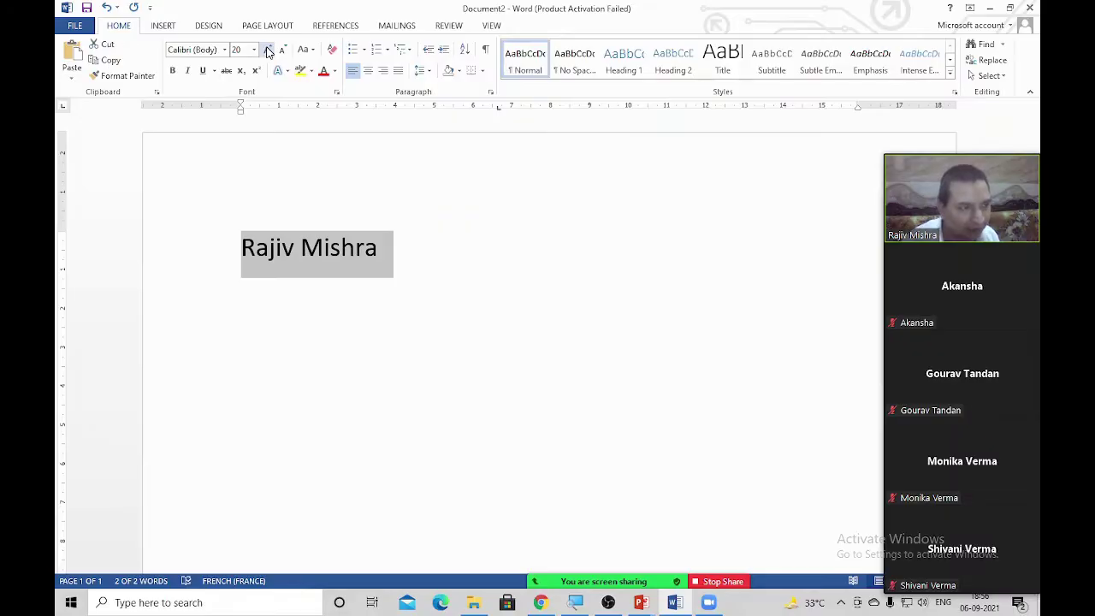
pyautogui.click(393, 105)
pyautogui.click(394, 105)
pyautogui.click(393, 104)
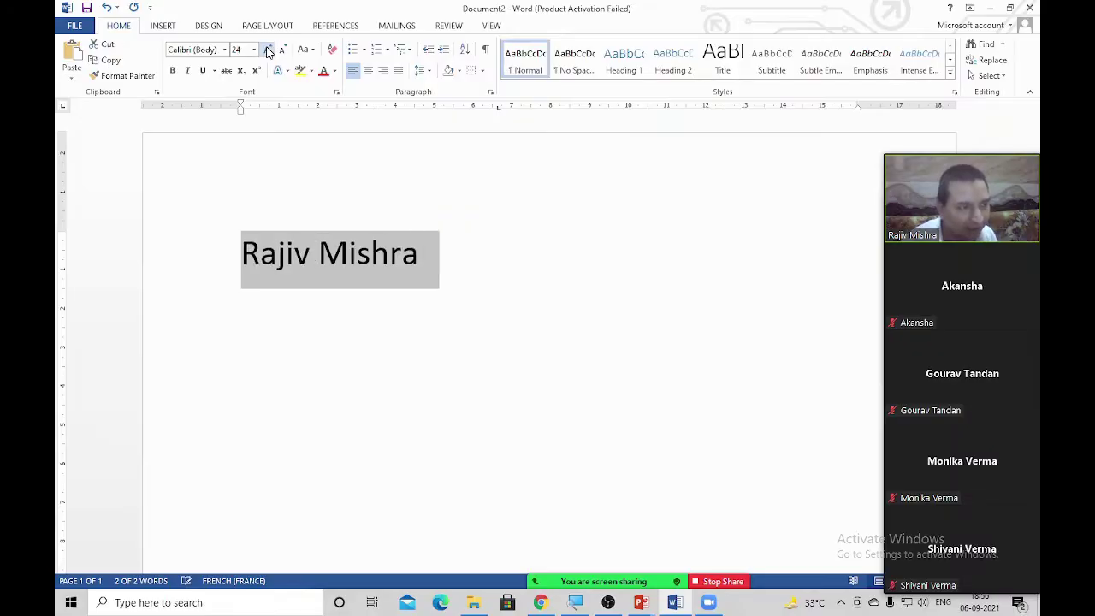
pyautogui.click(393, 105)
pyautogui.click(393, 104)
pyautogui.click(393, 105)
pyautogui.click(394, 105)
pyautogui.click(393, 105)
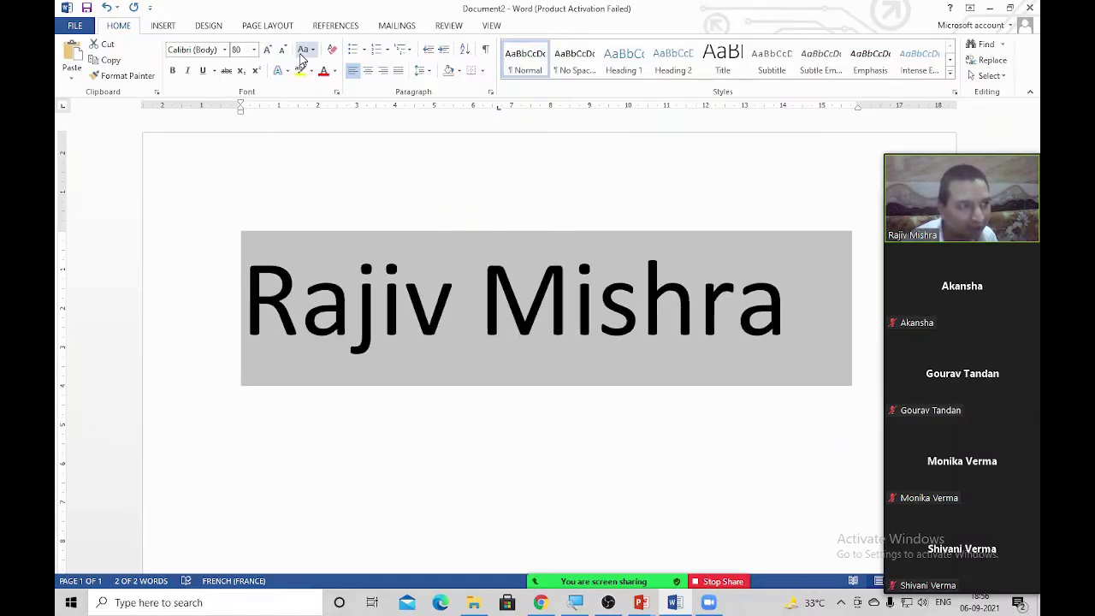
pyautogui.click(301, 53)
pyautogui.click(301, 53)
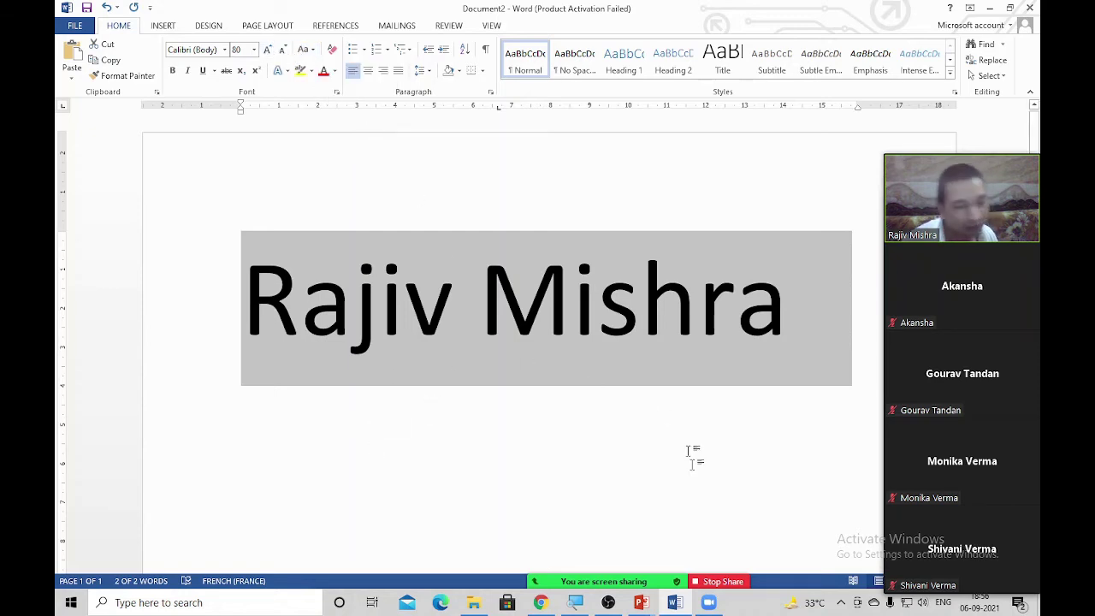
# Select all the text on the page and delete it
pyautogui.moveTo(700, 580)
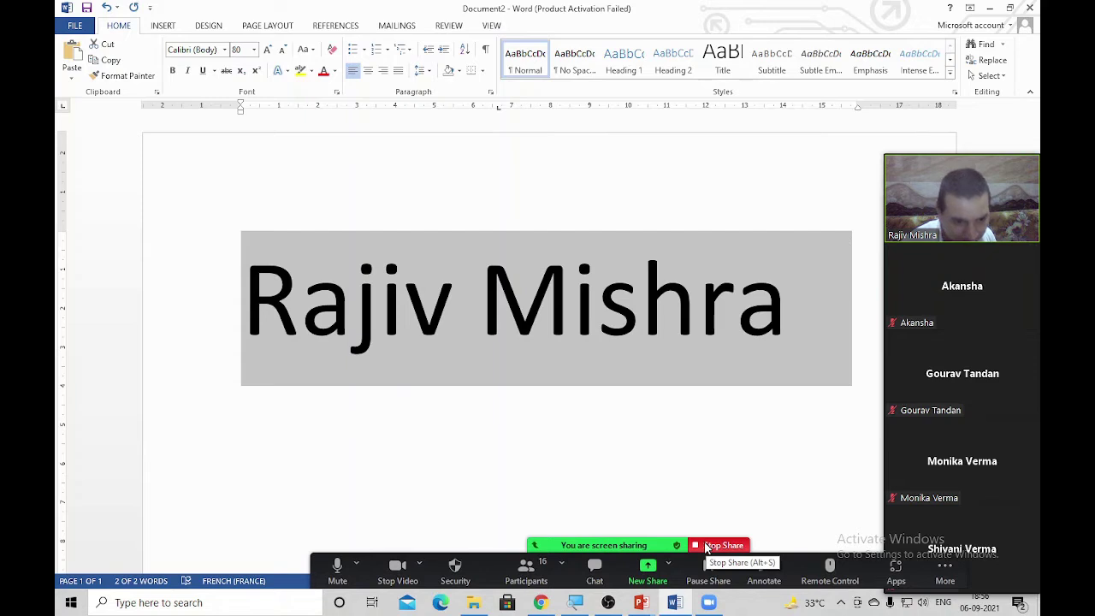
pyautogui.click(687, 425)
pyautogui.hotkey('ctrl', 'a')
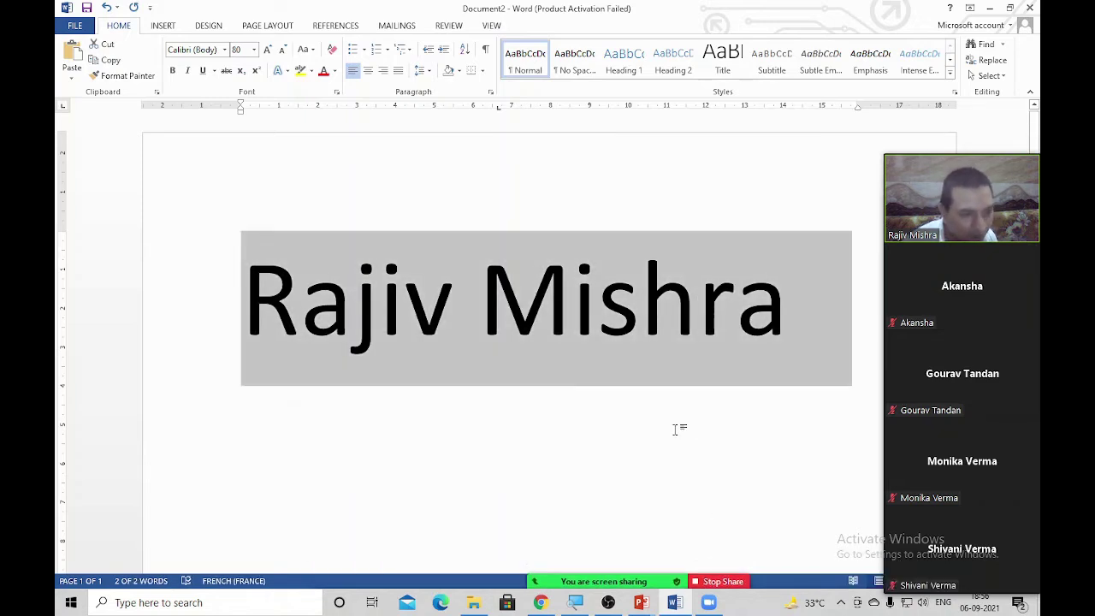
pyautogui.press('Delete')
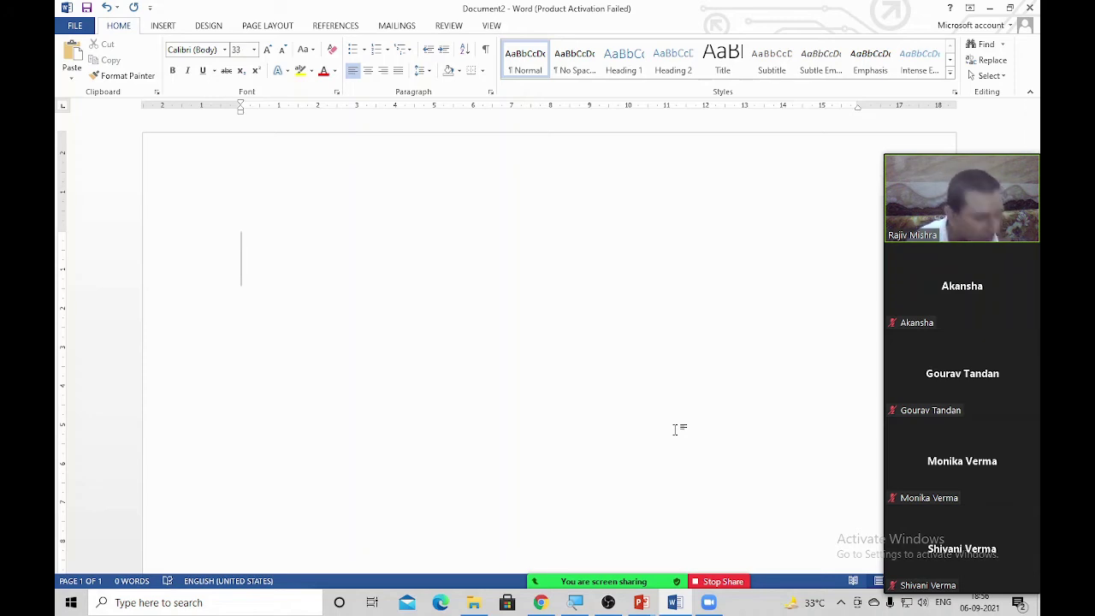
# Type 1st and enlarge it to 66 pt
pyautogui.write('1')
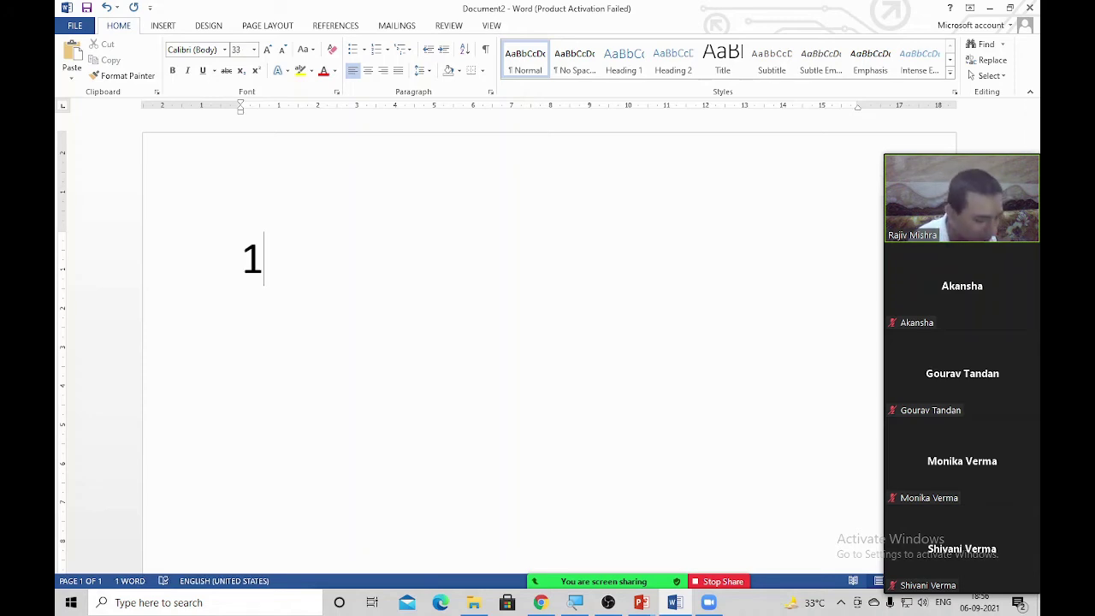
pyautogui.write('st')
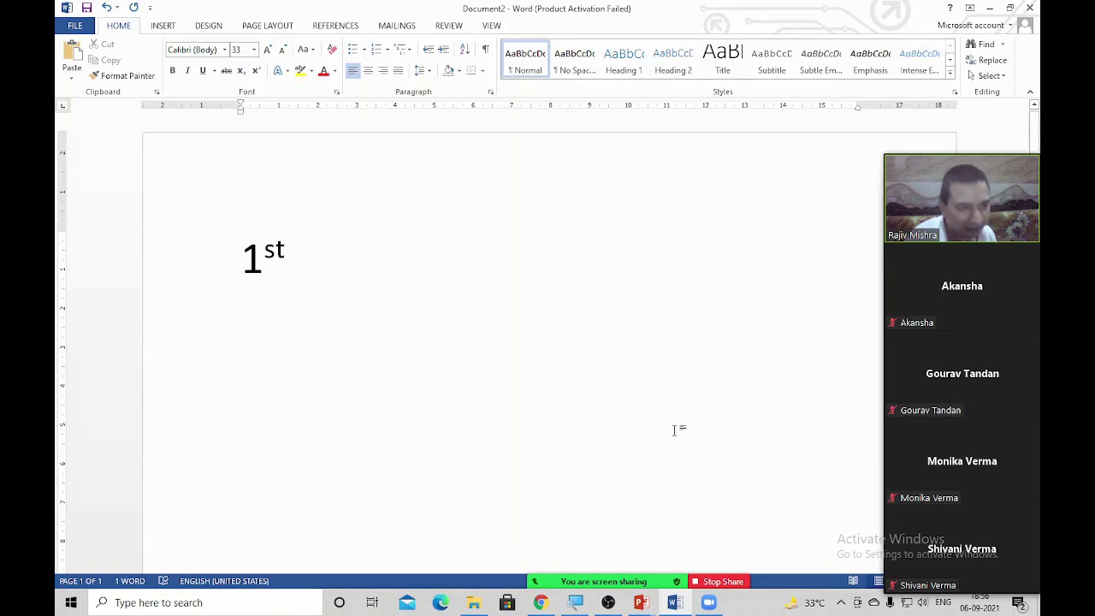
pyautogui.hotkey('ctrl', 'a')
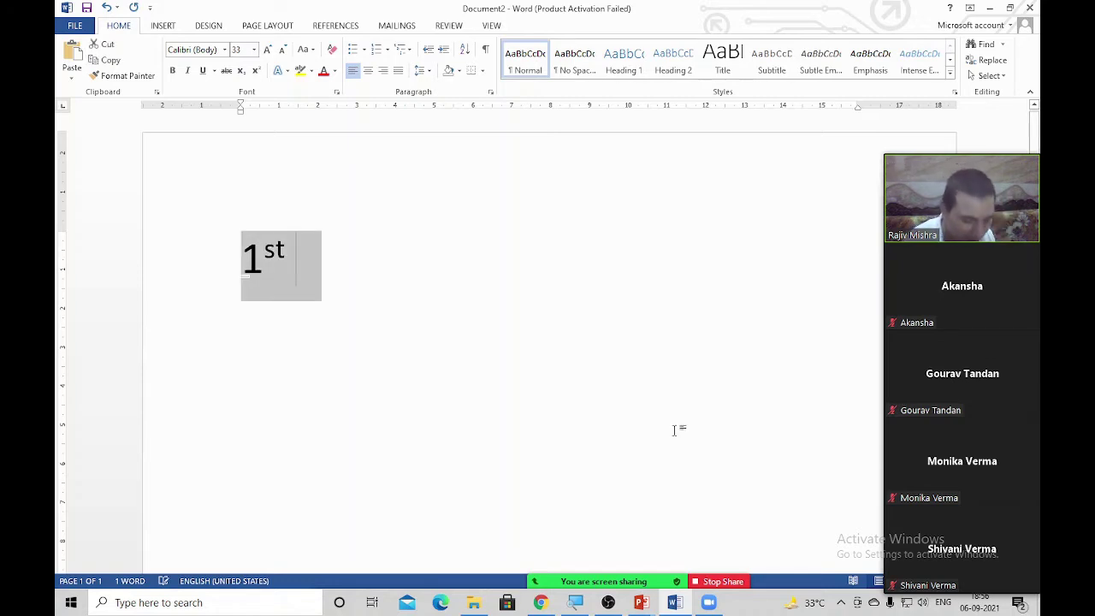
pyautogui.hotkey('ctrl', 'shift', '.')
pyautogui.hotkey('ctrl', ']')
pyautogui.hotkey('ctrl', ']')
pyautogui.hotkey('ctrl', ']')
pyautogui.hotkey('ctrl', ']')
pyautogui.hotkey('ctrl', ']')
pyautogui.hotkey('ctrl', ']')
pyautogui.hotkey('ctrl', ']')
pyautogui.hotkey('ctrl', ']')
pyautogui.hotkey('ctrl', ']')
pyautogui.hotkey('ctrl', ']')
pyautogui.hotkey('ctrl', ']')
pyautogui.hotkey('ctrl', ']')
pyautogui.hotkey('ctrl', ']')
pyautogui.hotkey('ctrl', ']')
pyautogui.hotkey('ctrl', ']')
pyautogui.hotkey('ctrl', ']')
pyautogui.hotkey('ctrl', ']')
pyautogui.hotkey('ctrl', ']')
pyautogui.hotkey('ctrl', ']')
pyautogui.hotkey('ctrl', ']')
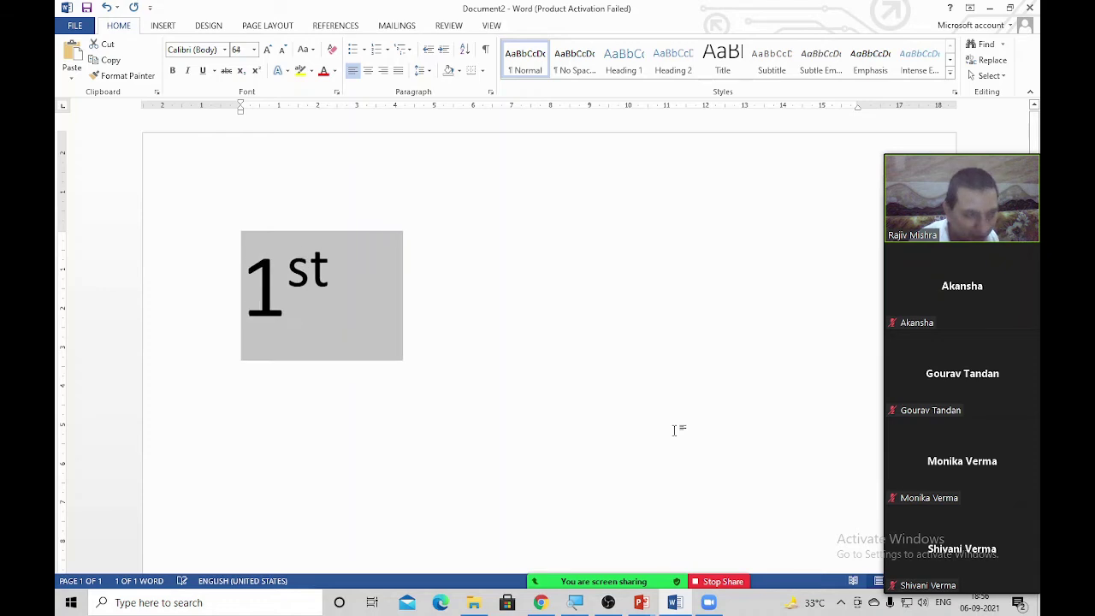
pyautogui.press('Right')
# Add 2nd and 10th on their own lines below 1st
pyautogui.press('Return')
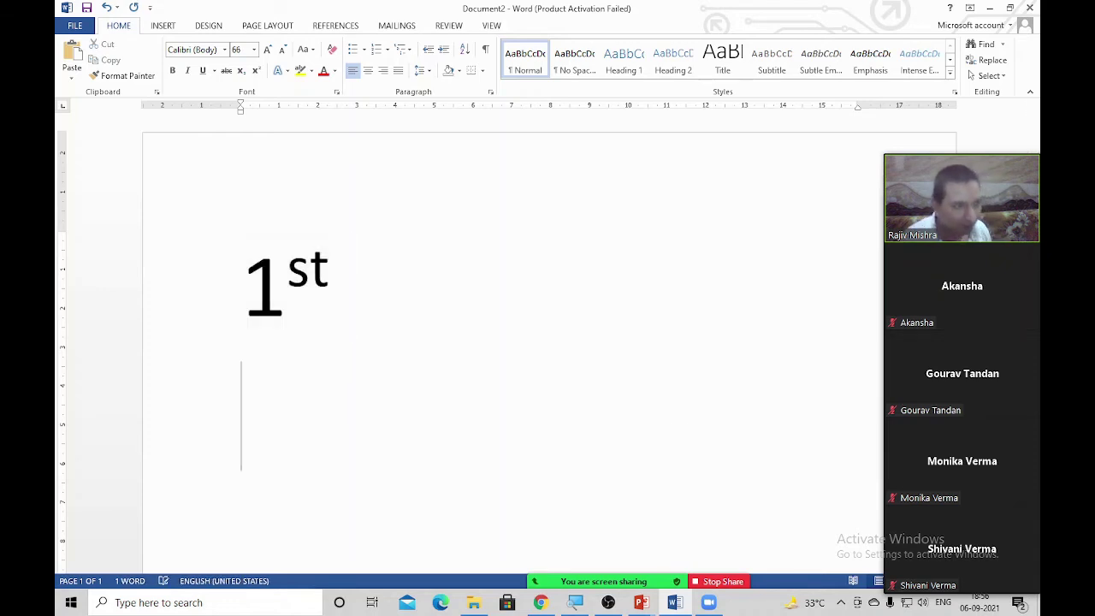
pyautogui.write('2')
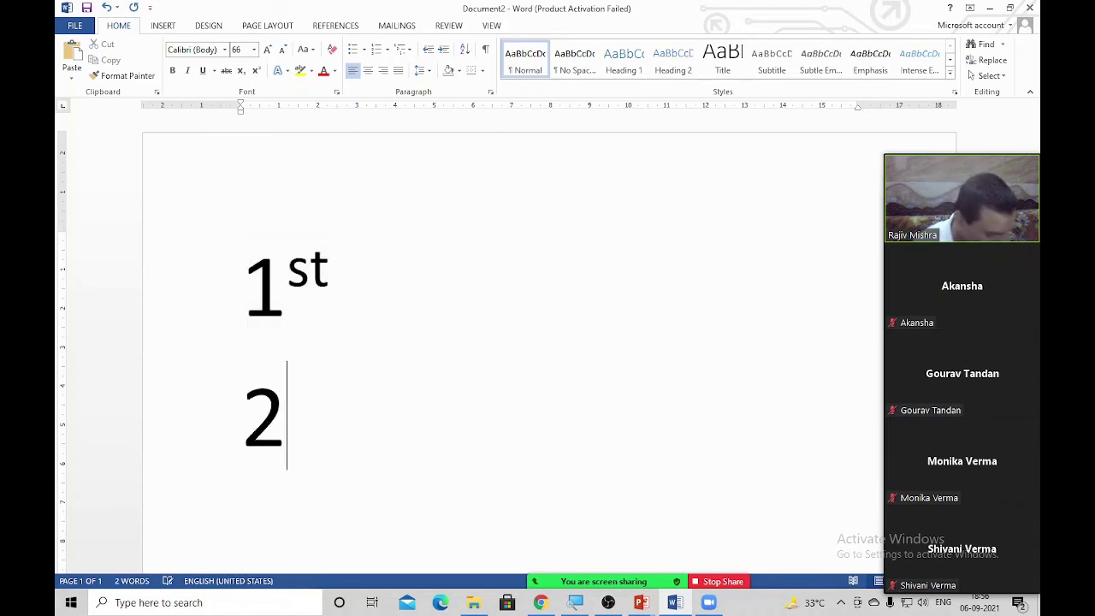
pyautogui.write('nd')
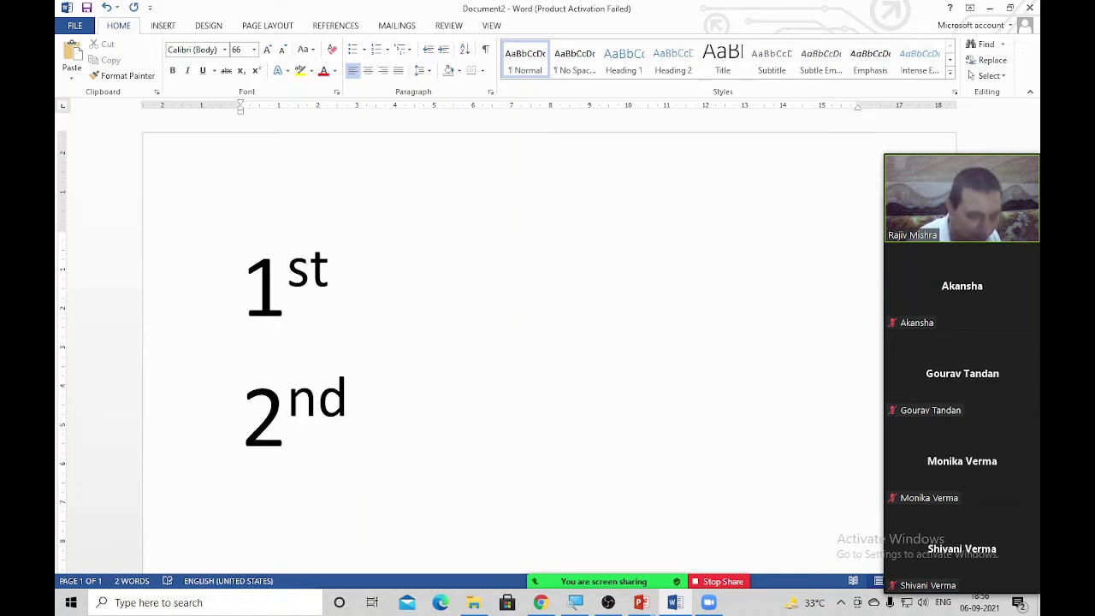
pyautogui.press('Return')
pyautogui.write('10th')
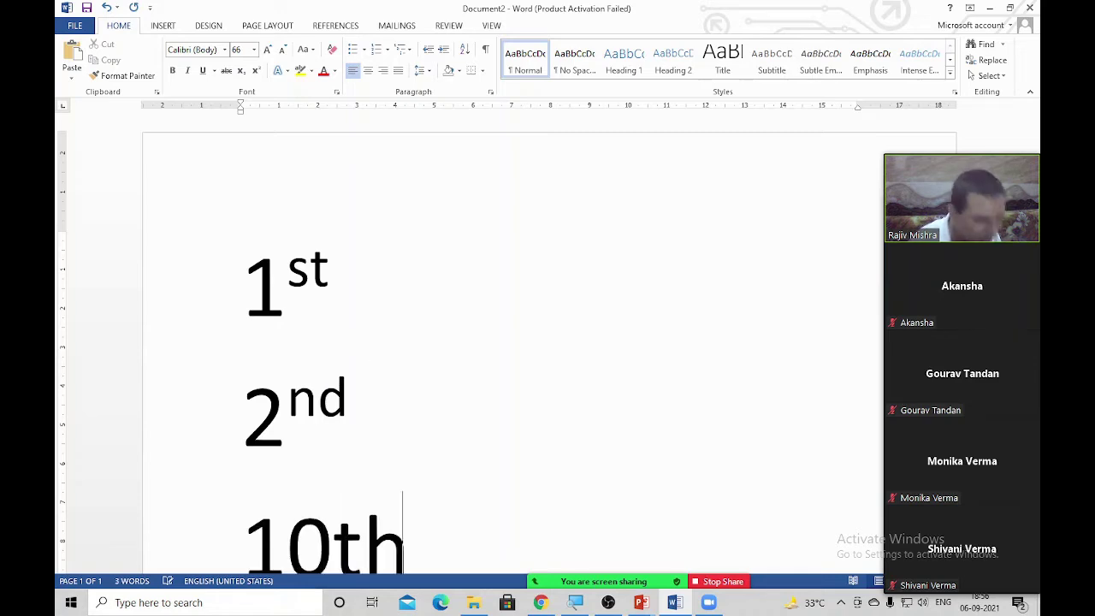
pyautogui.scroll(-1, 660, 457)
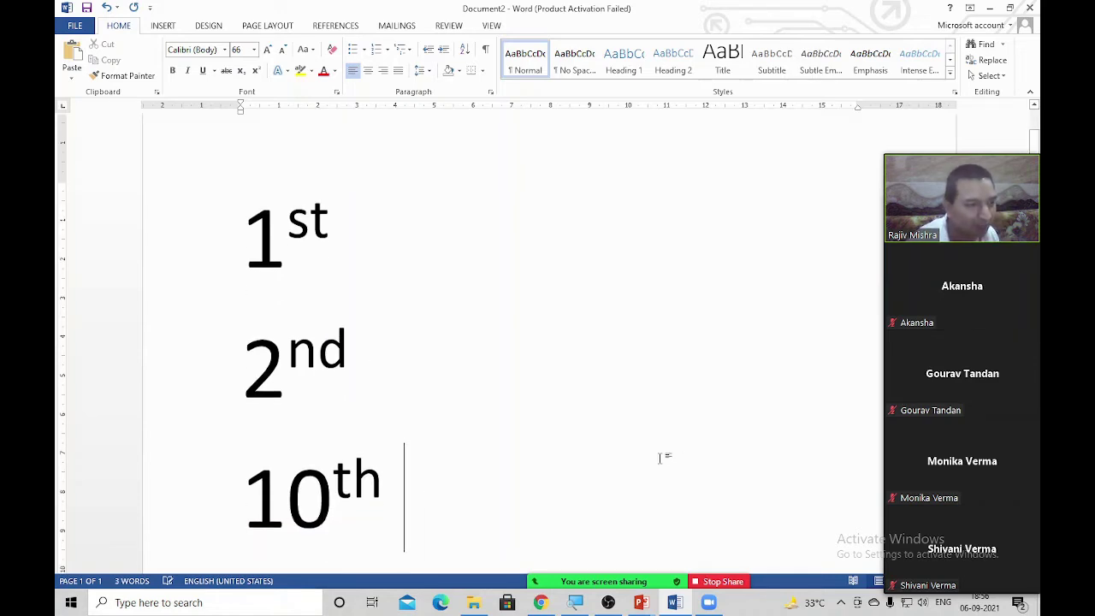
pyautogui.scroll(-5, 660, 456)
# On a new line, type A2 + B2, fixing the typos after B
pyautogui.press('Return')
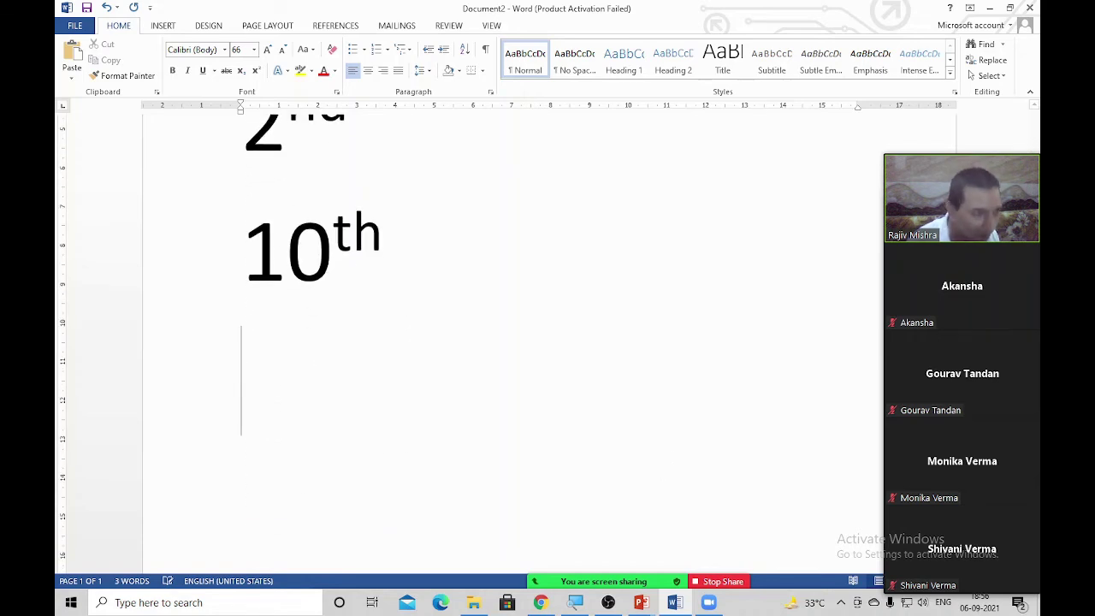
pyautogui.write('A2')
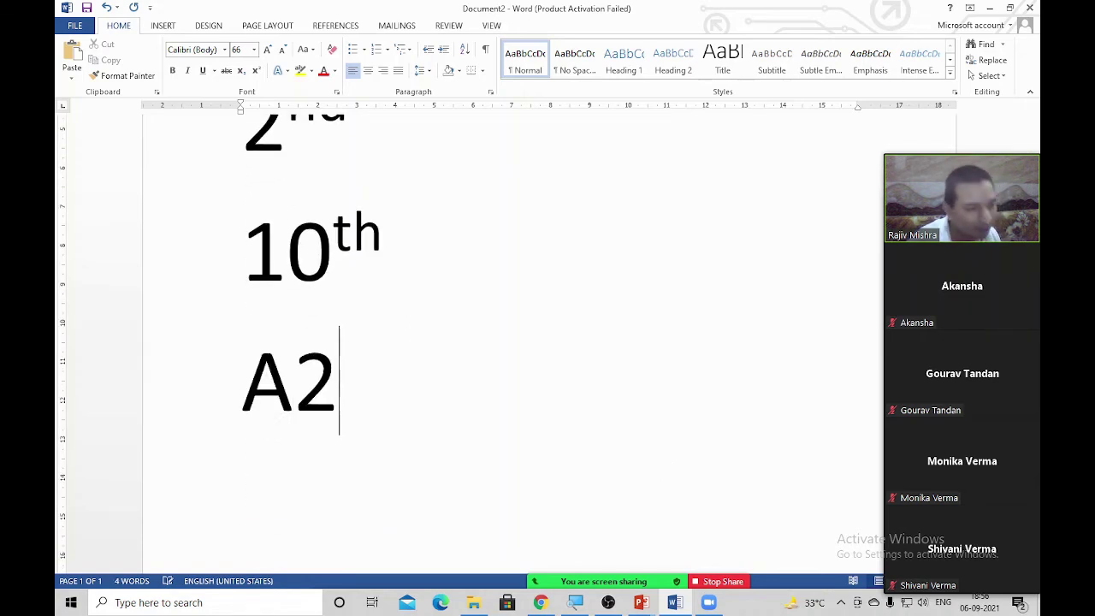
pyautogui.write(' + ')
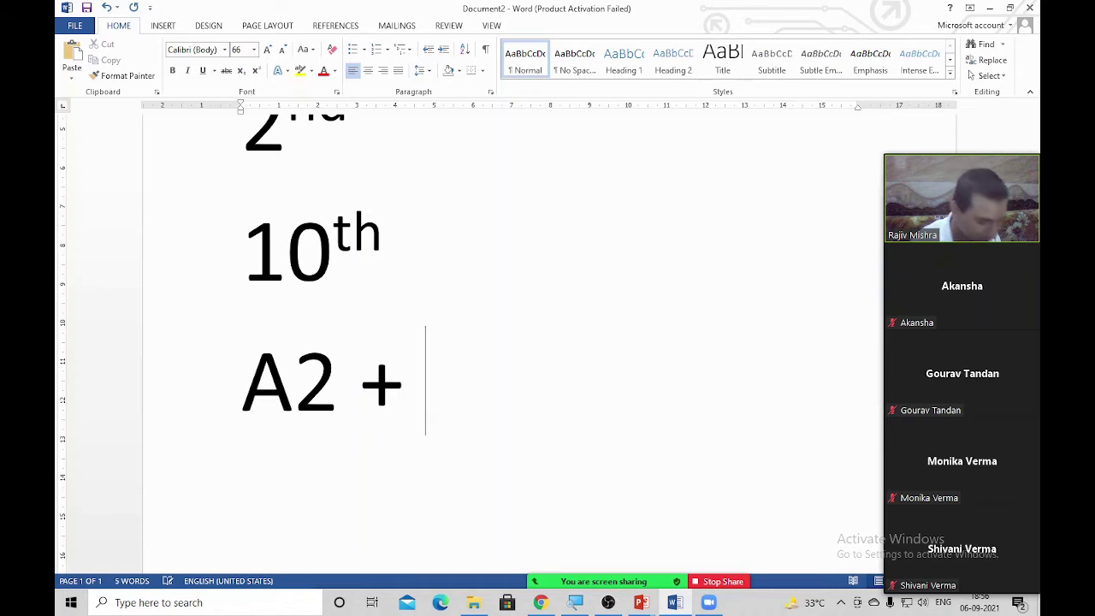
pyautogui.write('Be')
pyautogui.press('BackSpace')
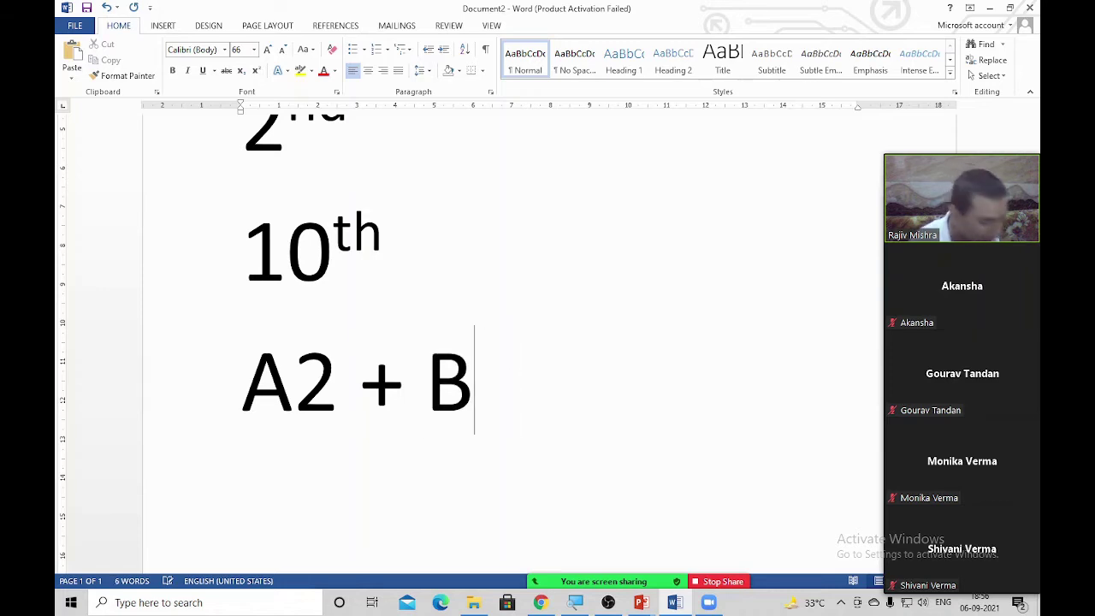
pyautogui.write('@')
pyautogui.press('BackSpace')
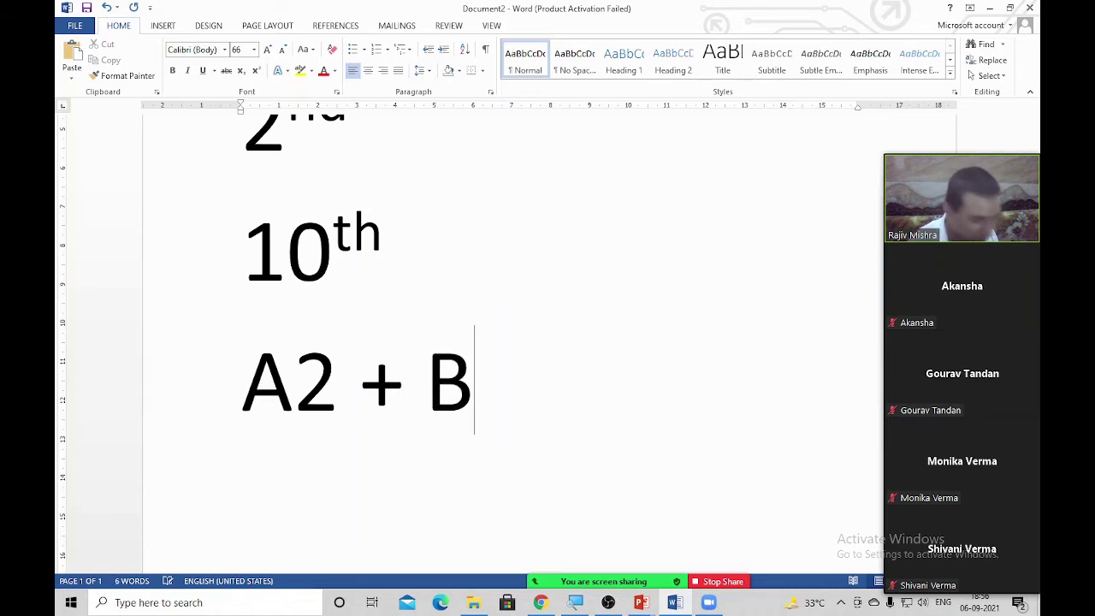
pyautogui.write('2')
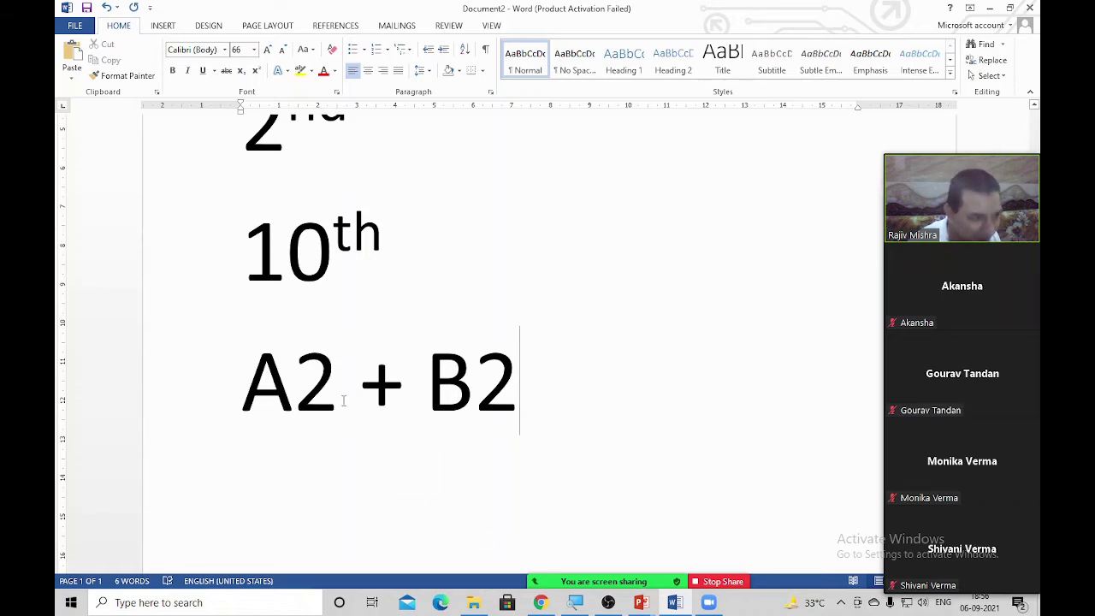
# Superscript the 2 after A and the 2 after B
pyautogui.click(324, 392)
pyautogui.hotkey('shift', 'Left')
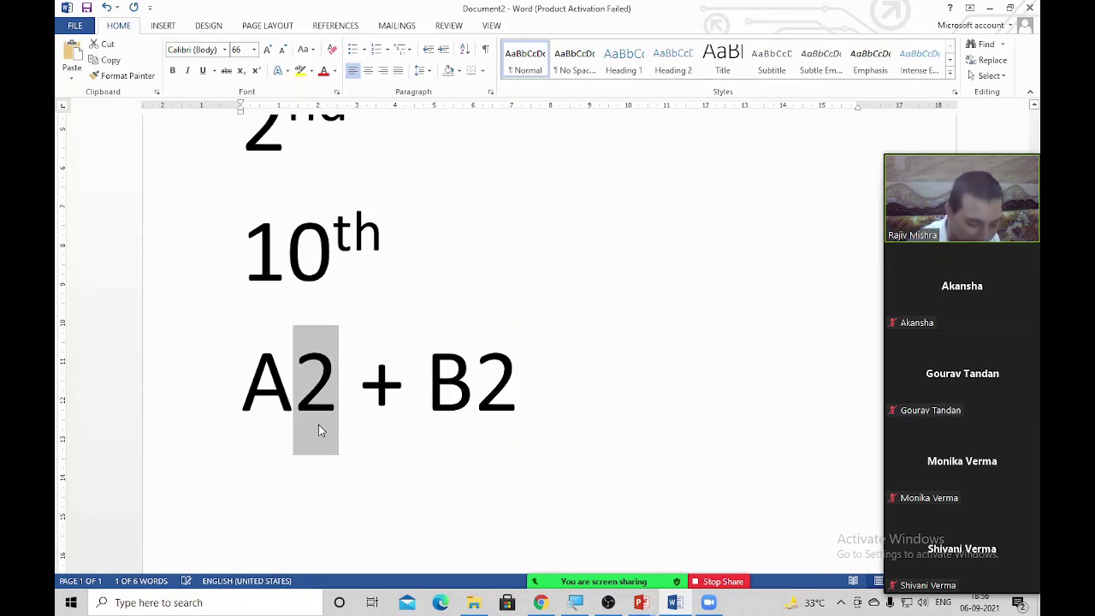
pyautogui.hotkey('ctrl', 'shift', '=')
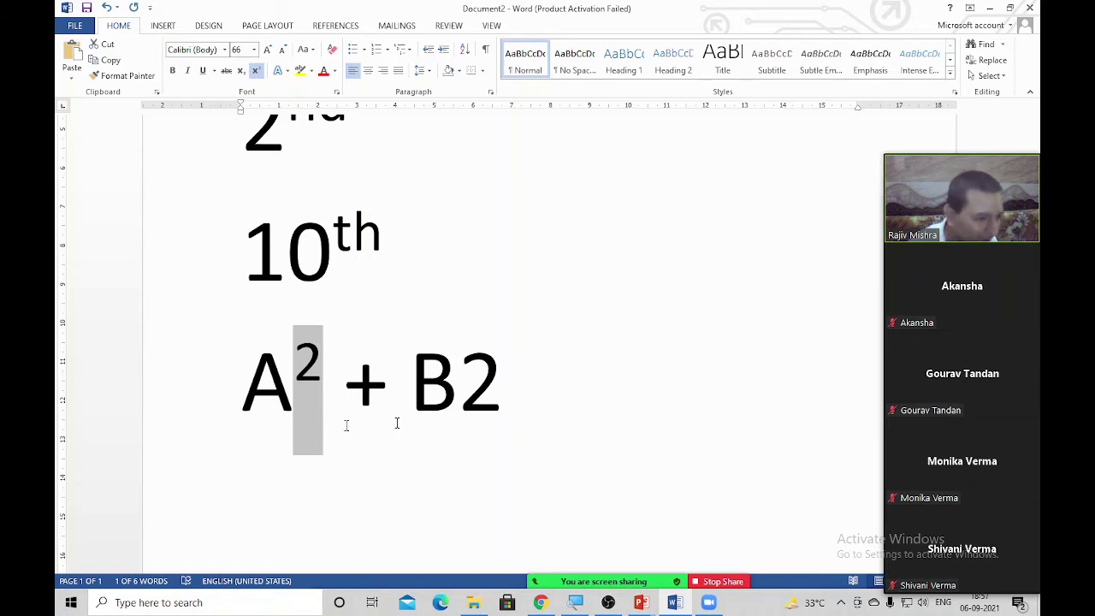
pyautogui.moveTo(502, 417); pyautogui.dragTo(467, 393)
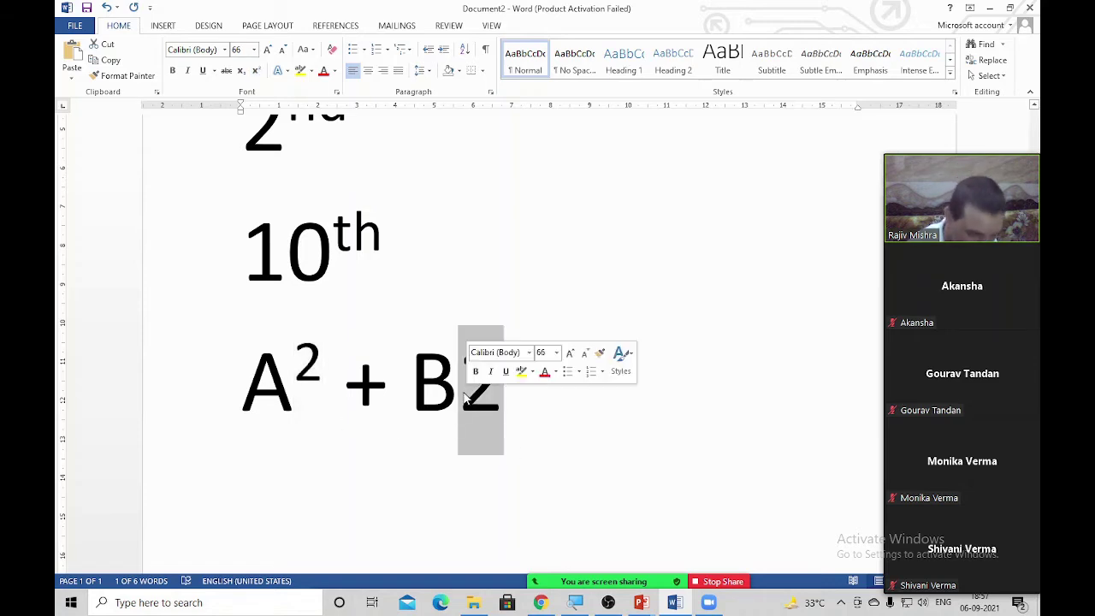
pyautogui.hotkey('ctrl', 'shift', '=')
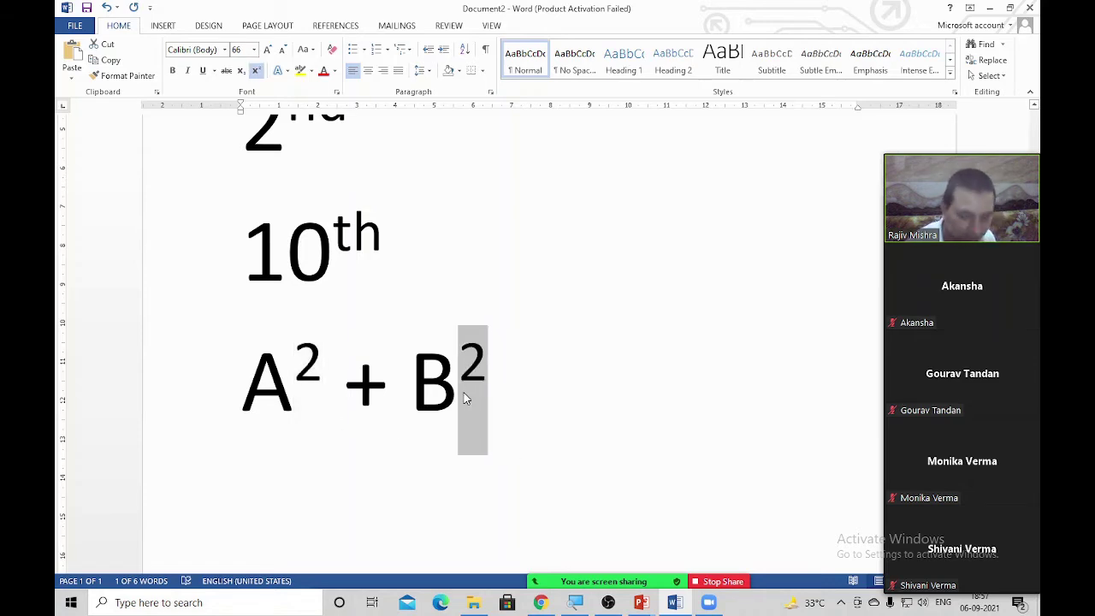
# Reselect the 2 after B and reapply superscript so B² is correct
pyautogui.press('Right')
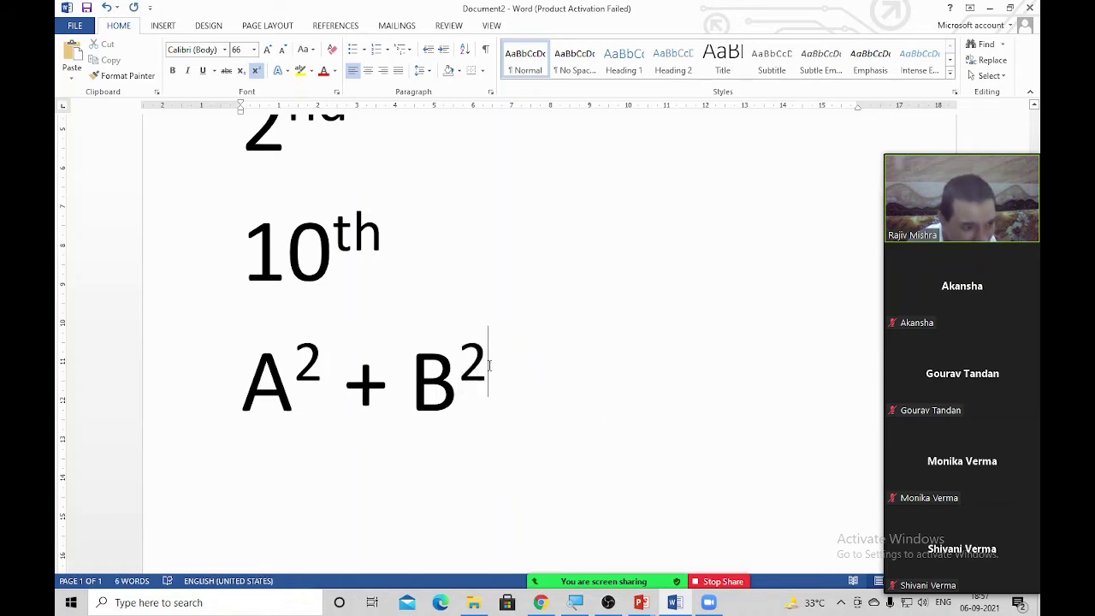
pyautogui.hotkey('shift', 'Left')
pyautogui.press('Right')
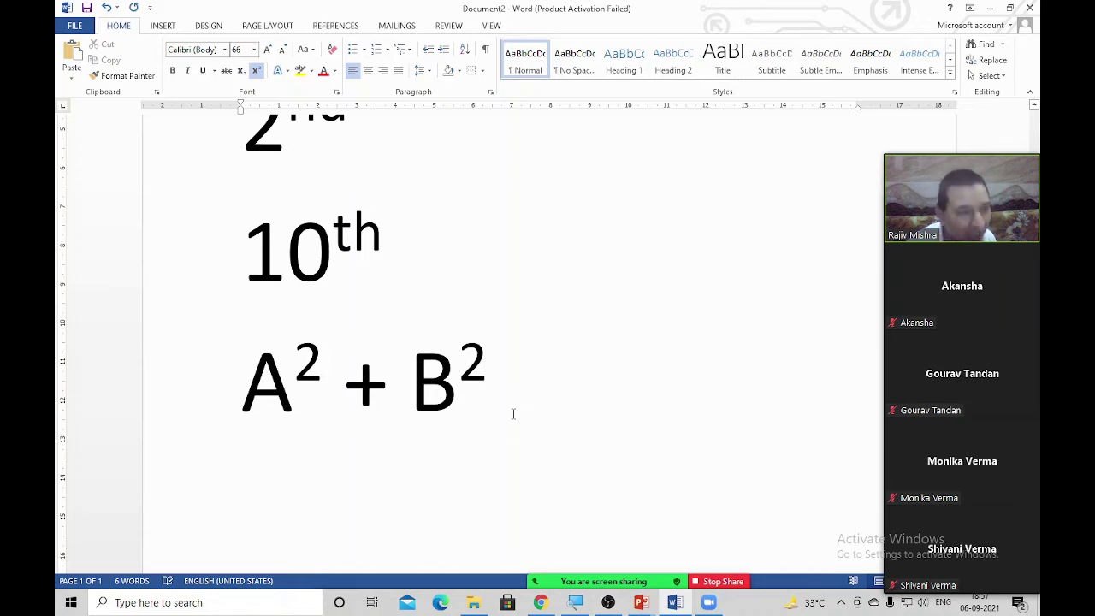
pyautogui.hotkey('shift', 'Left')
pyautogui.hotkey('ctrl', 'shift', '=')
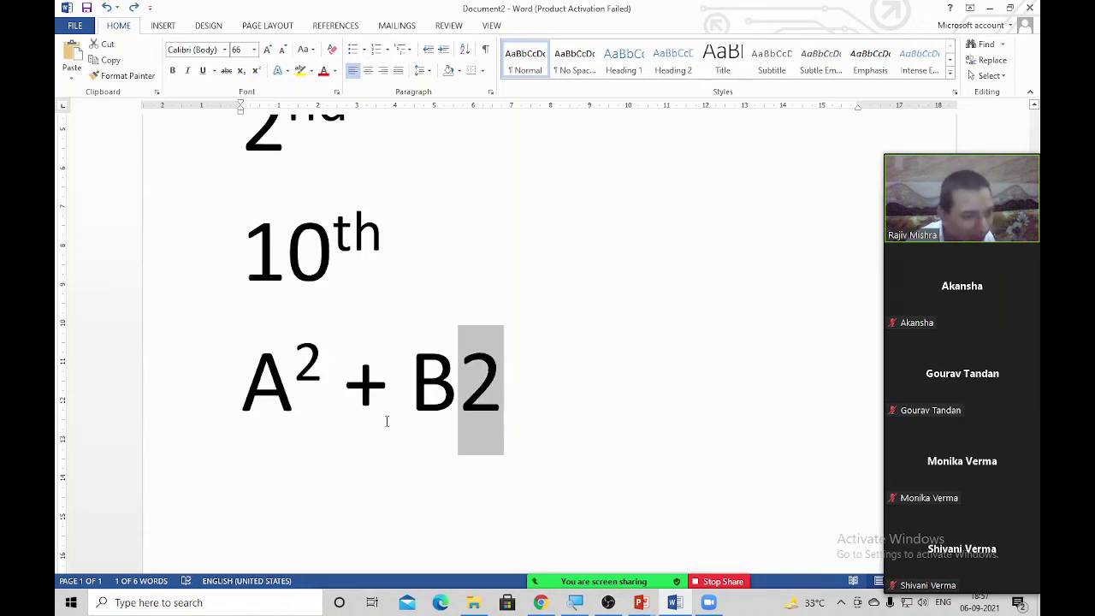
pyautogui.click(507, 392)
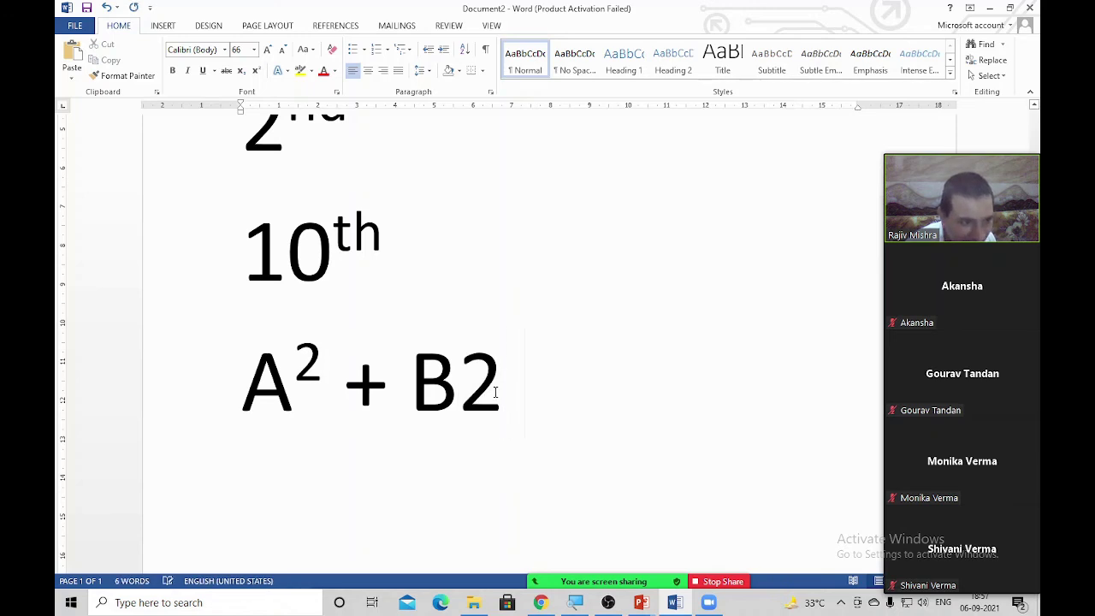
pyautogui.moveTo(496, 392); pyautogui.dragTo(469, 386)
pyautogui.hotkey('ctrl', 'shift', '=')
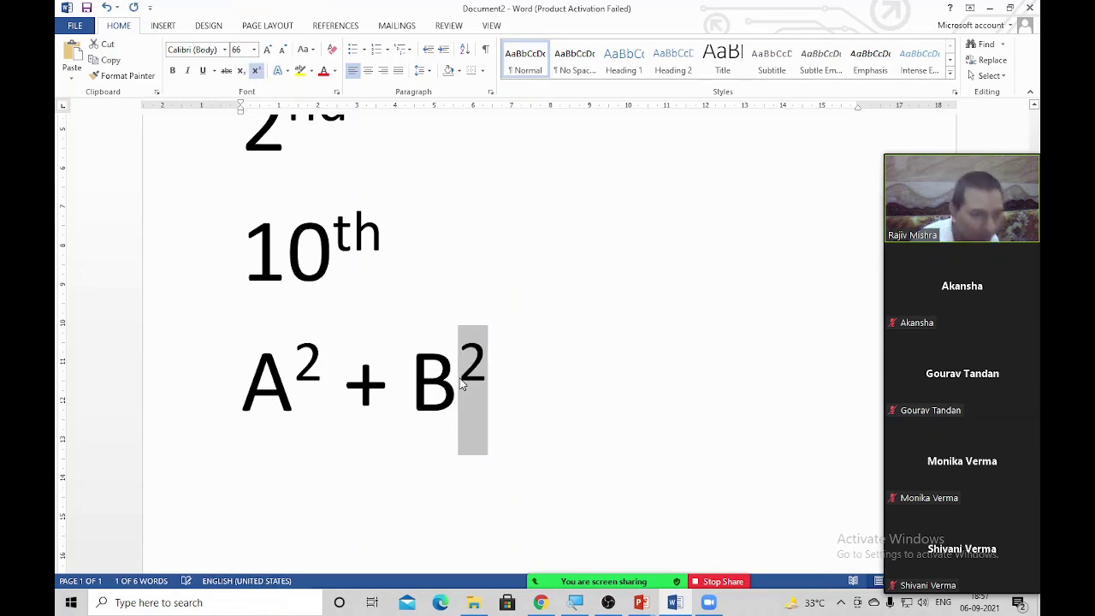
pyautogui.click(517, 434)
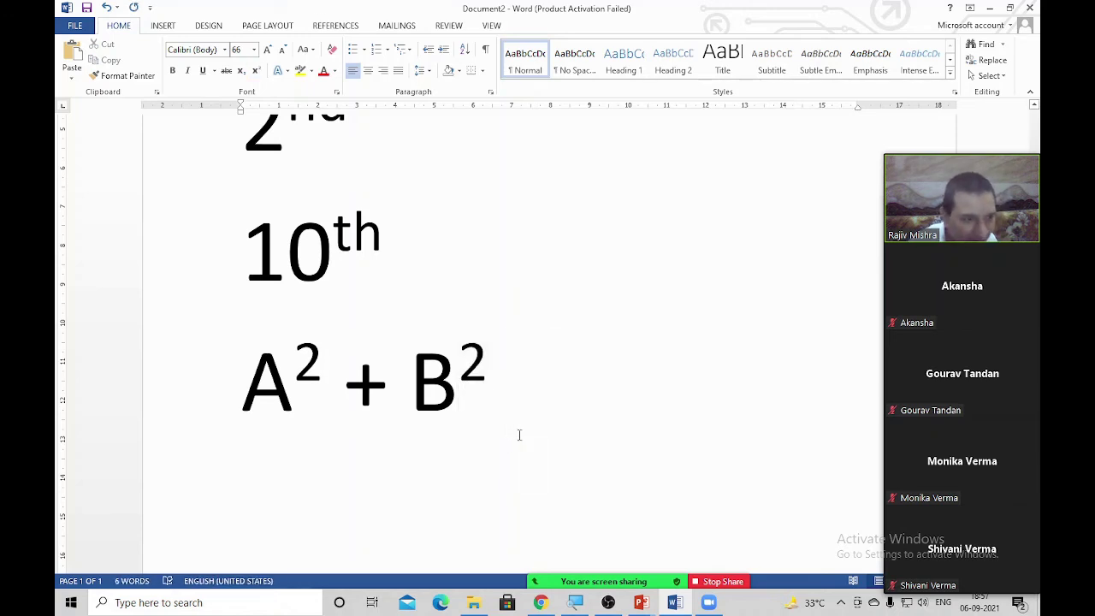
# Finish the line with = 2AB and start a new line below
pyautogui.write('ff')
pyautogui.press('BackSpace')
pyautogui.press('BackSpace')
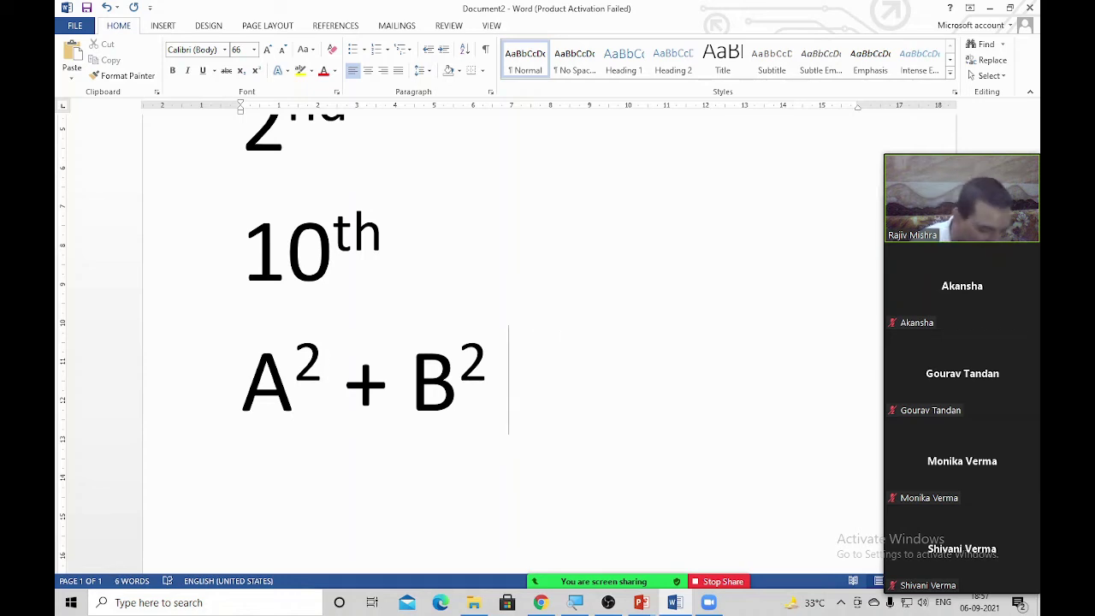
pyautogui.write('= ')
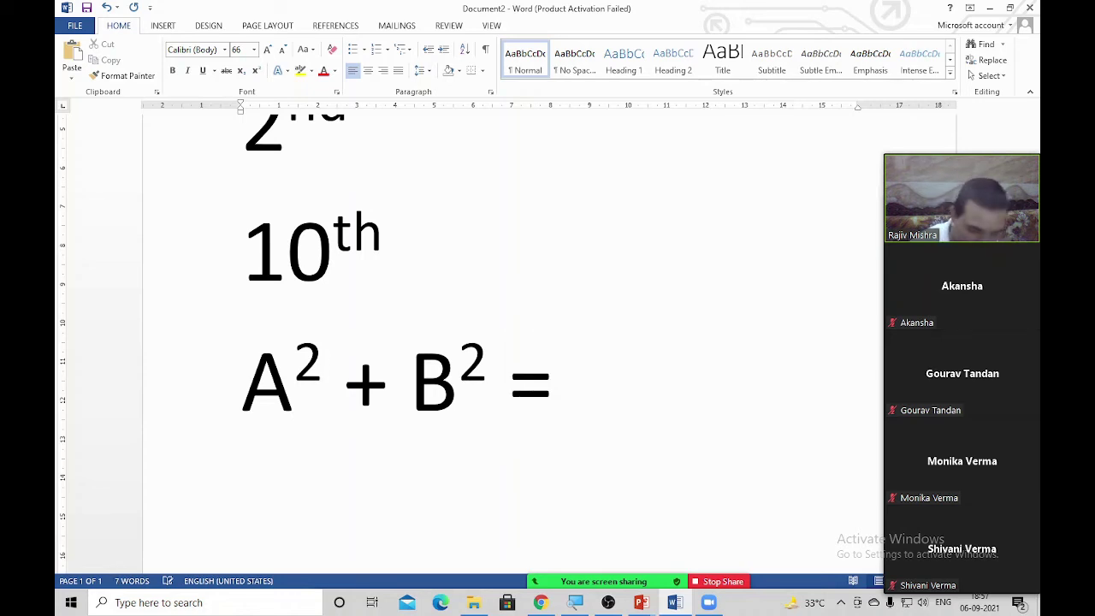
pyautogui.write('2Ab')
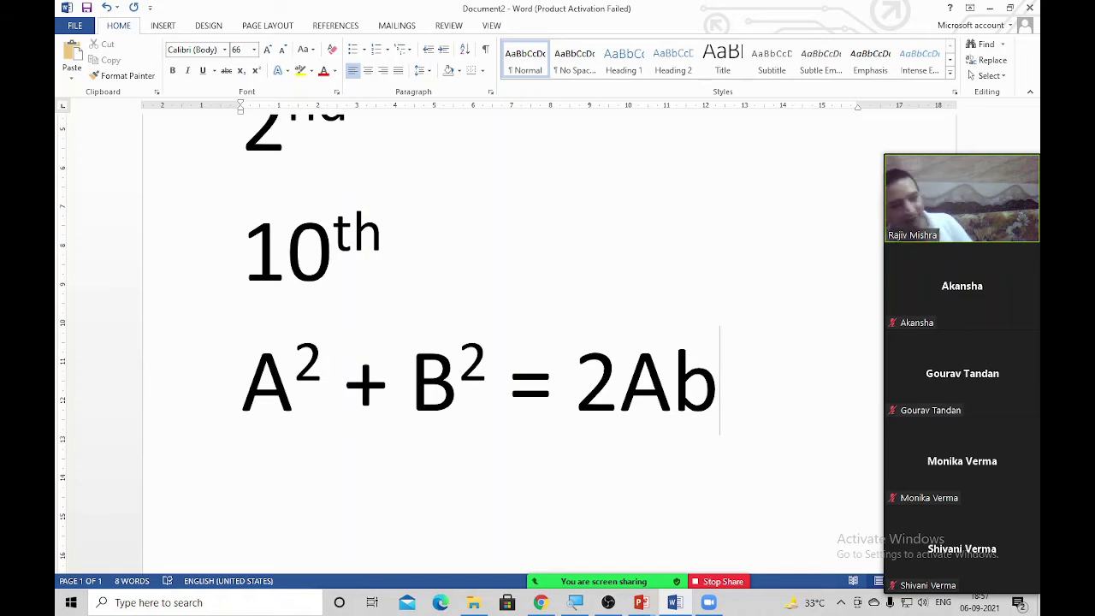
pyautogui.press('BackSpace')
pyautogui.write('B')
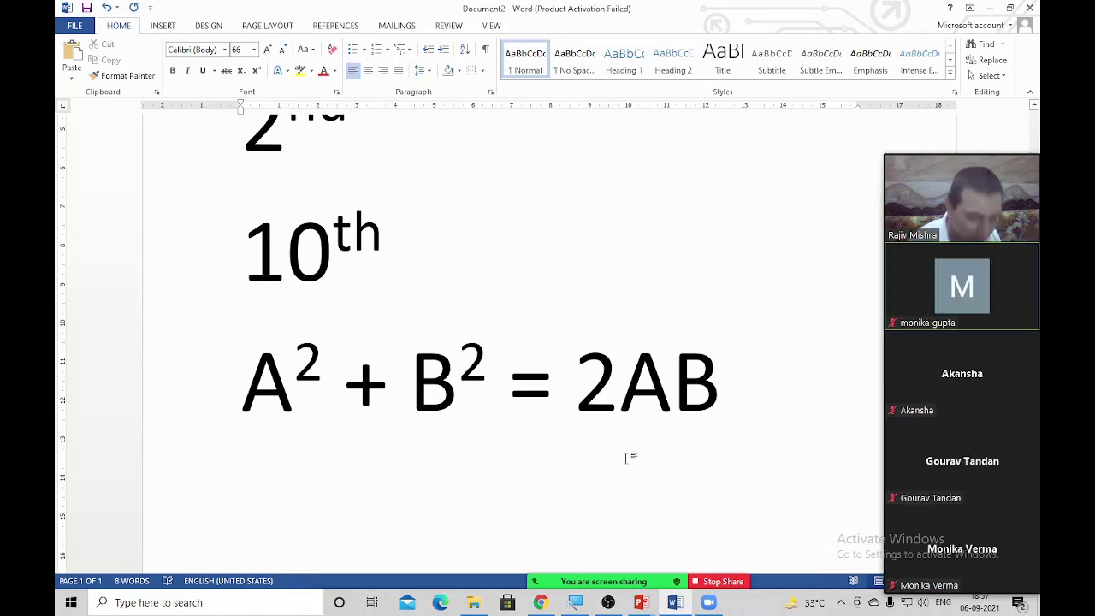
pyautogui.press('Return')
pyautogui.scroll(-2, 564, 496)
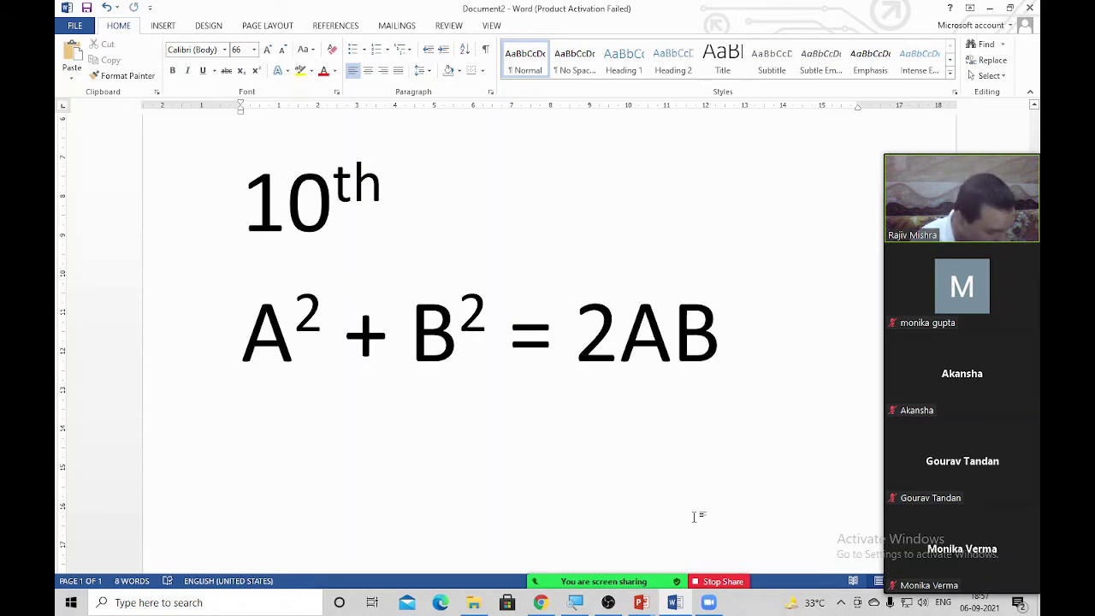
# Type H2O on the new line, then stop the screen share
pyautogui.write('H2')
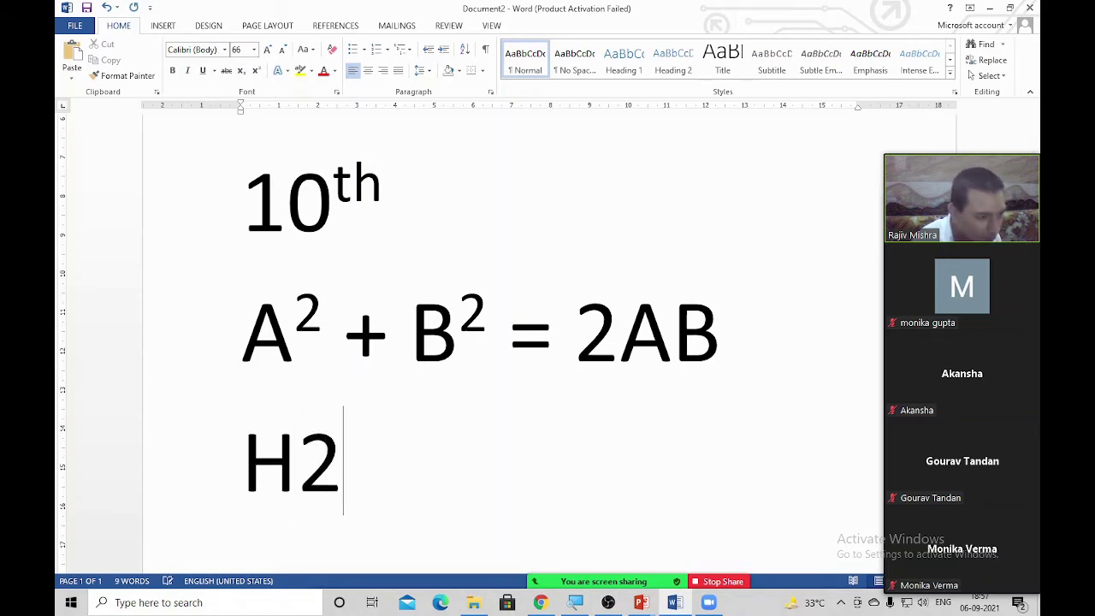
pyautogui.write('O')
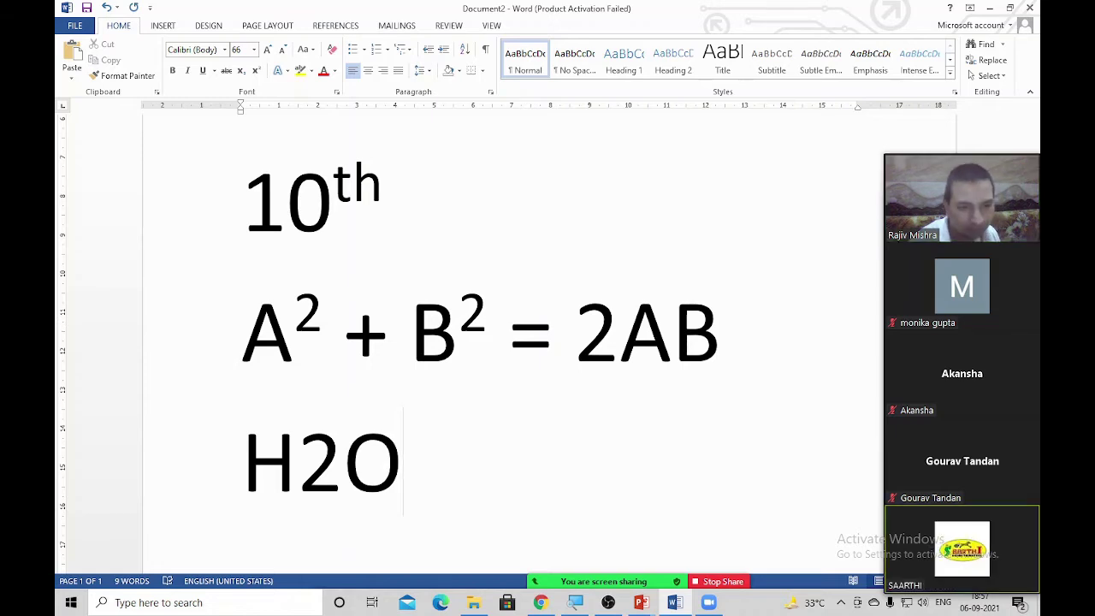
pyautogui.click(730, 584)
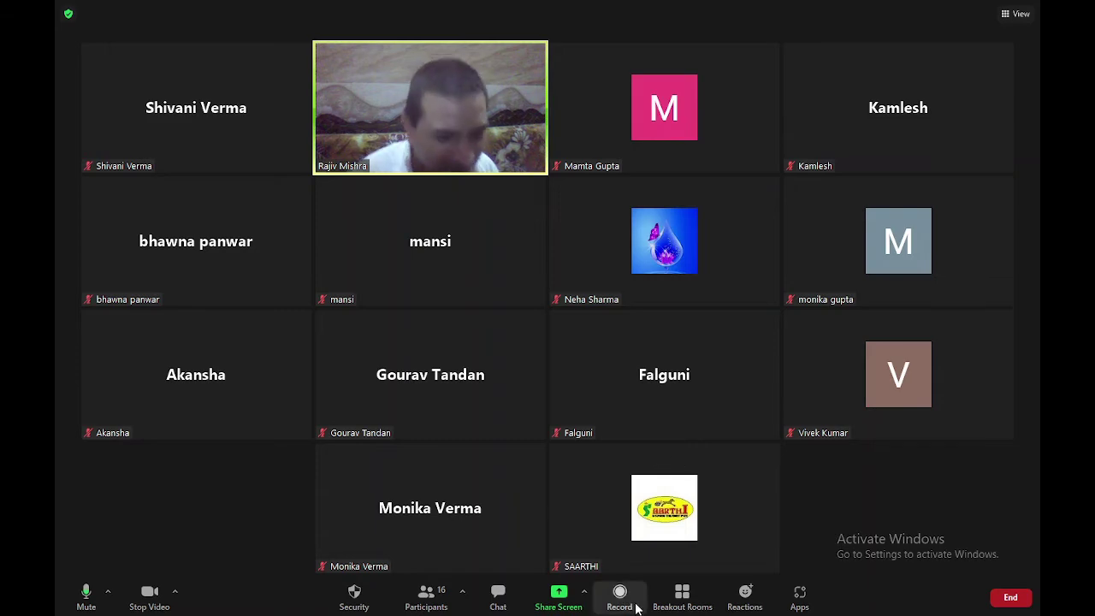
# Reopen the share picker and share the Word document window
pyautogui.click(559, 597)
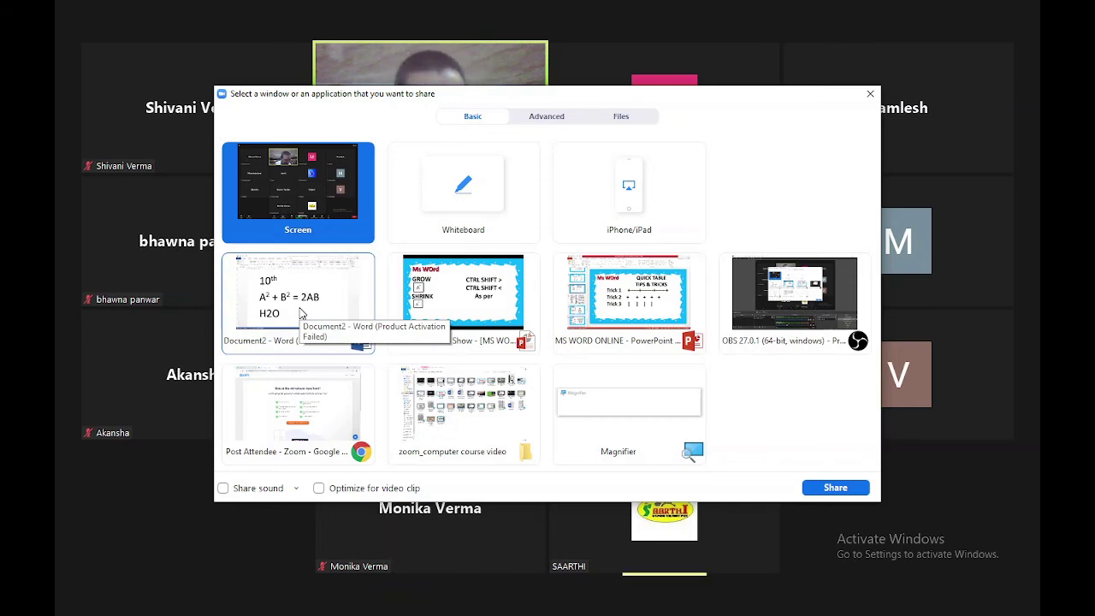
pyautogui.click(869, 95)
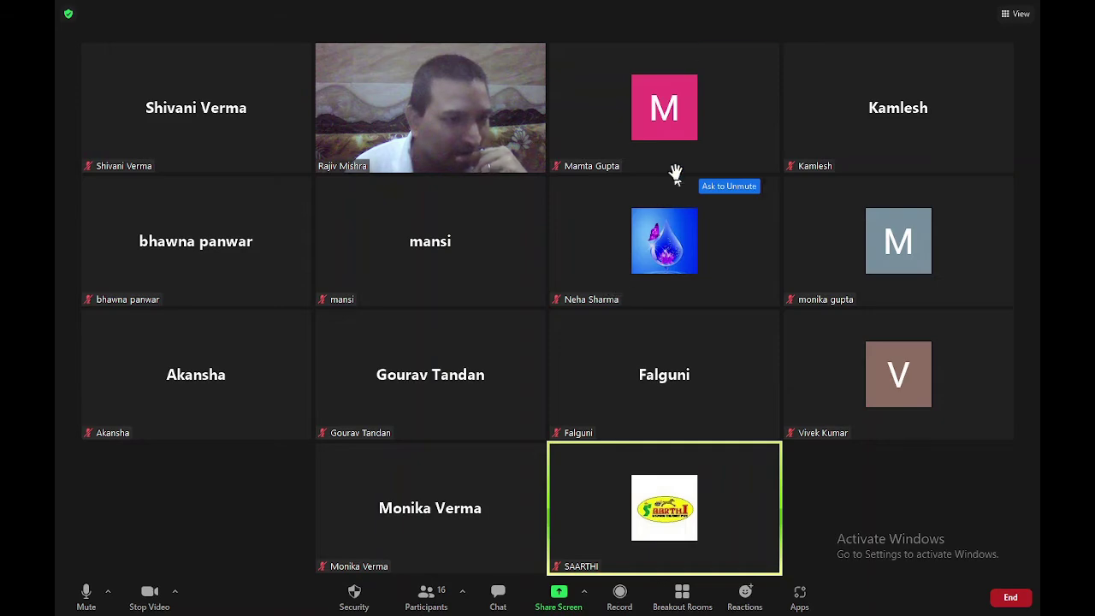
pyautogui.click(557, 594)
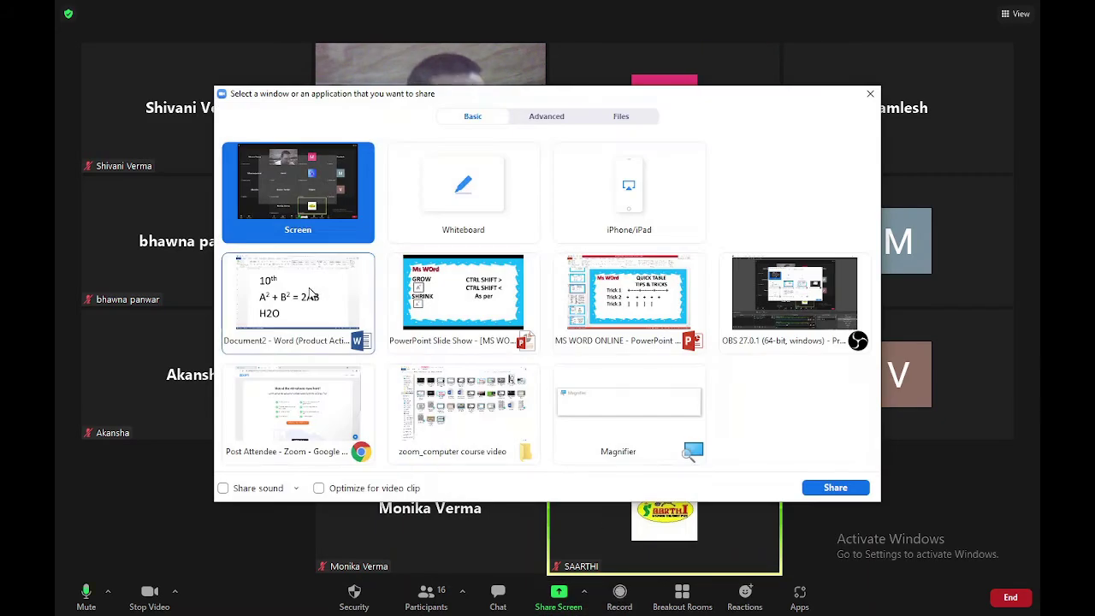
pyautogui.doubleClick(303, 308)
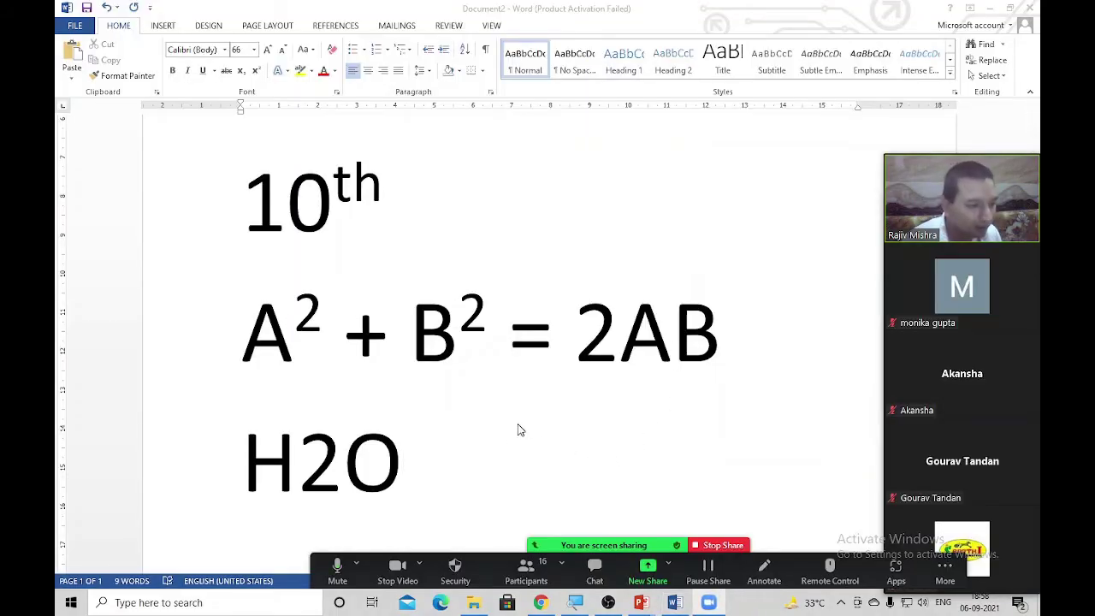
# Make the 2 in H2O a subscript
pyautogui.moveTo(344, 462); pyautogui.dragTo(296, 462)
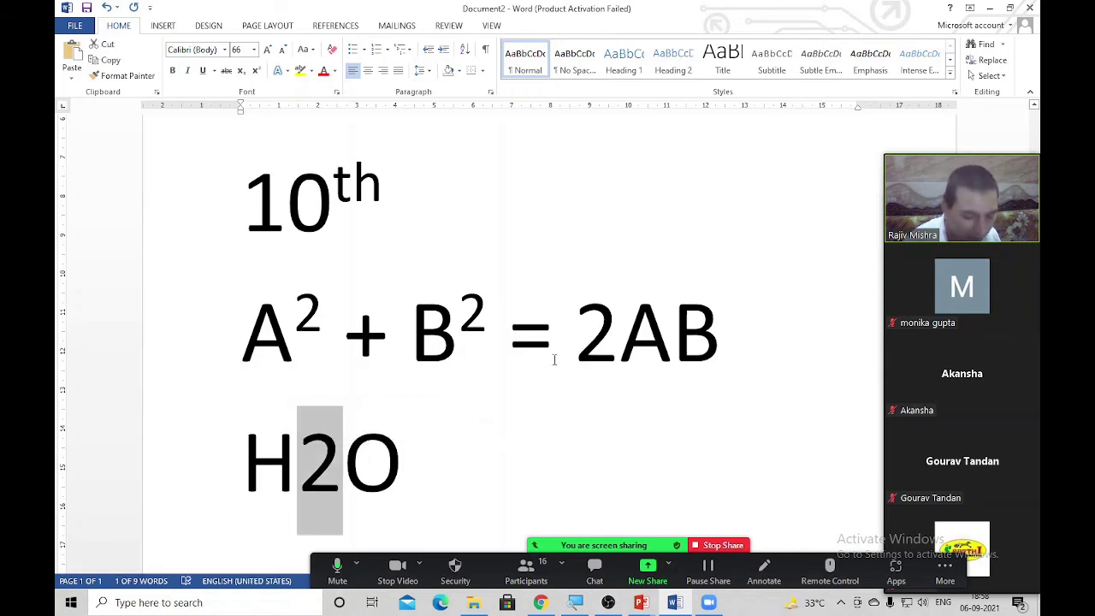
pyautogui.hotkey('ctrl', '=')
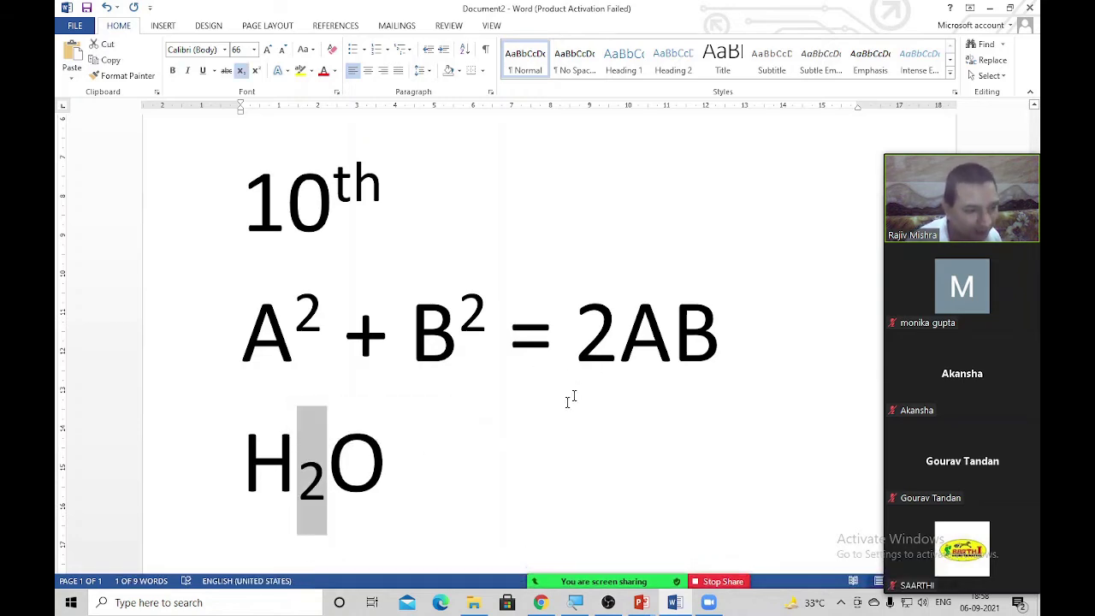
pyautogui.click(542, 420)
# Add CO2 after H₂O with its 2 subscripted, then begin a new line
pyautogui.write('C')
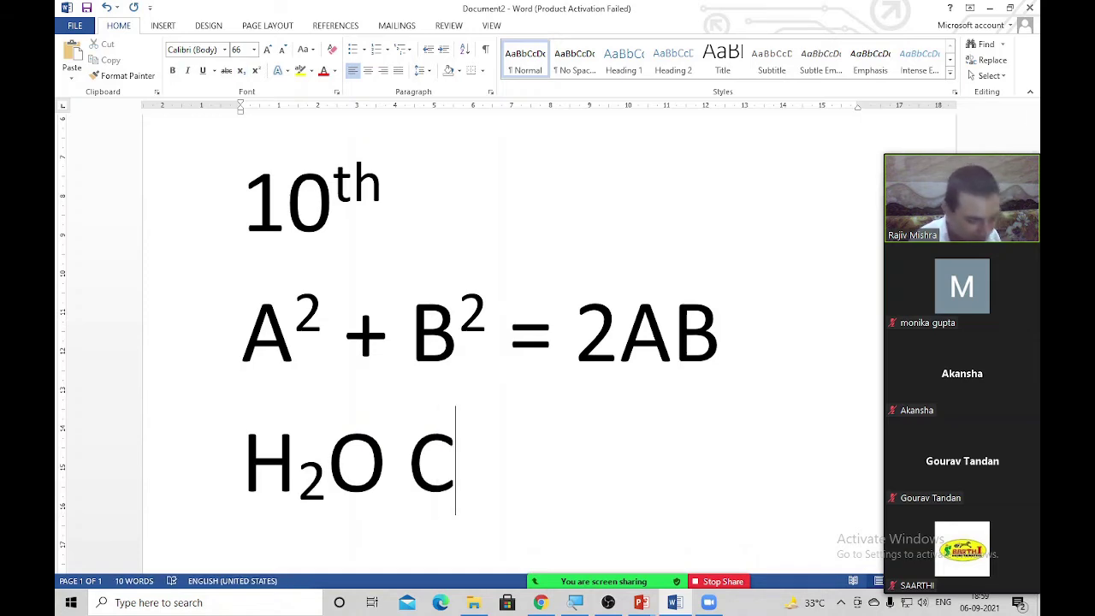
pyautogui.write('O')
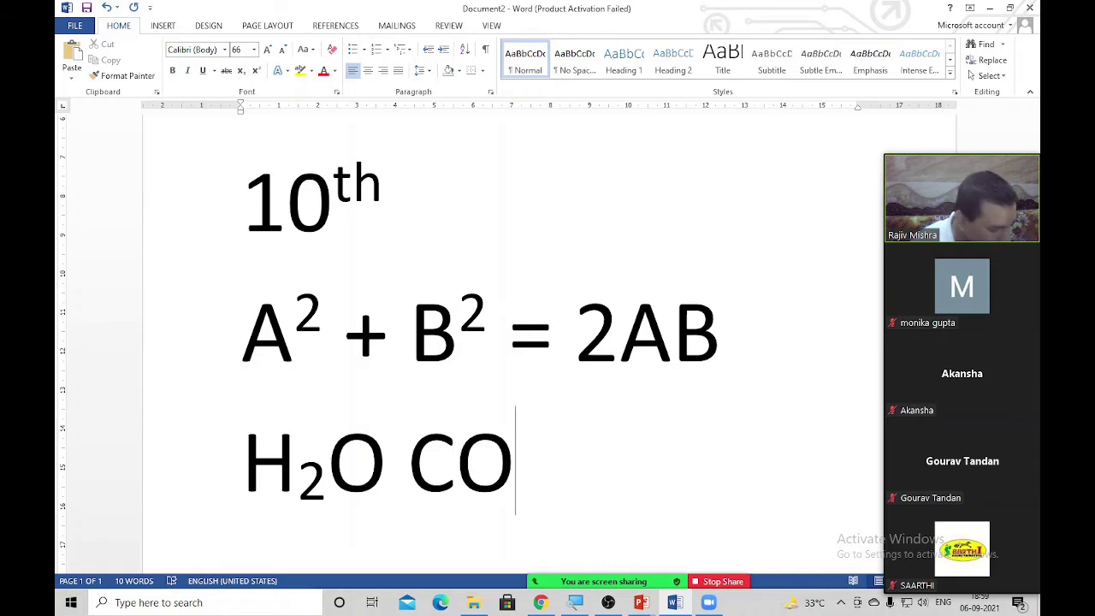
pyautogui.write('2')
pyautogui.press('Left')
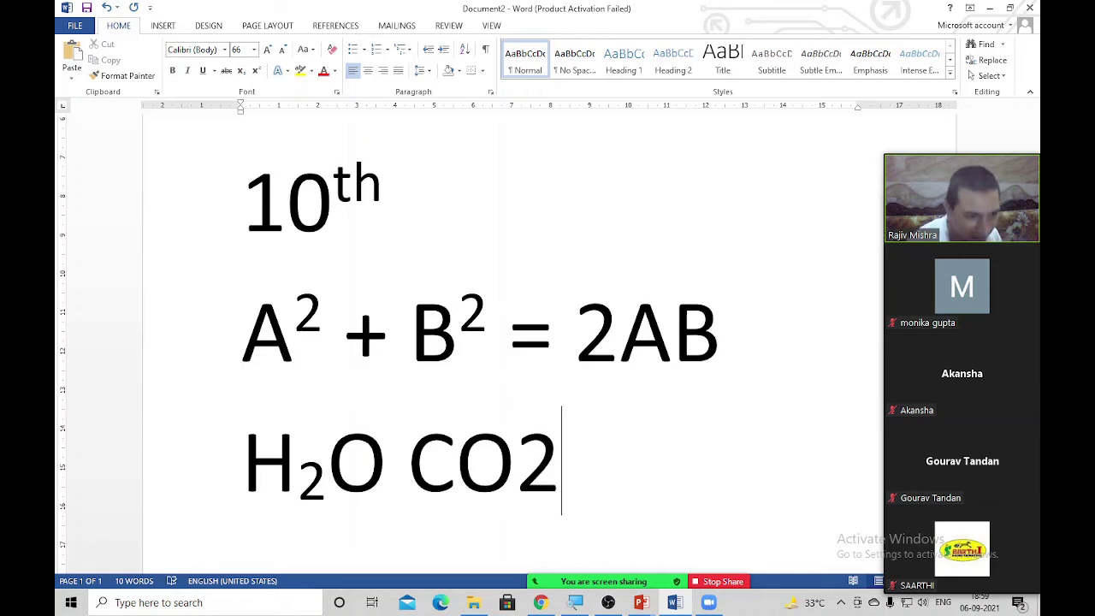
pyautogui.hotkey('shift', 'Left')
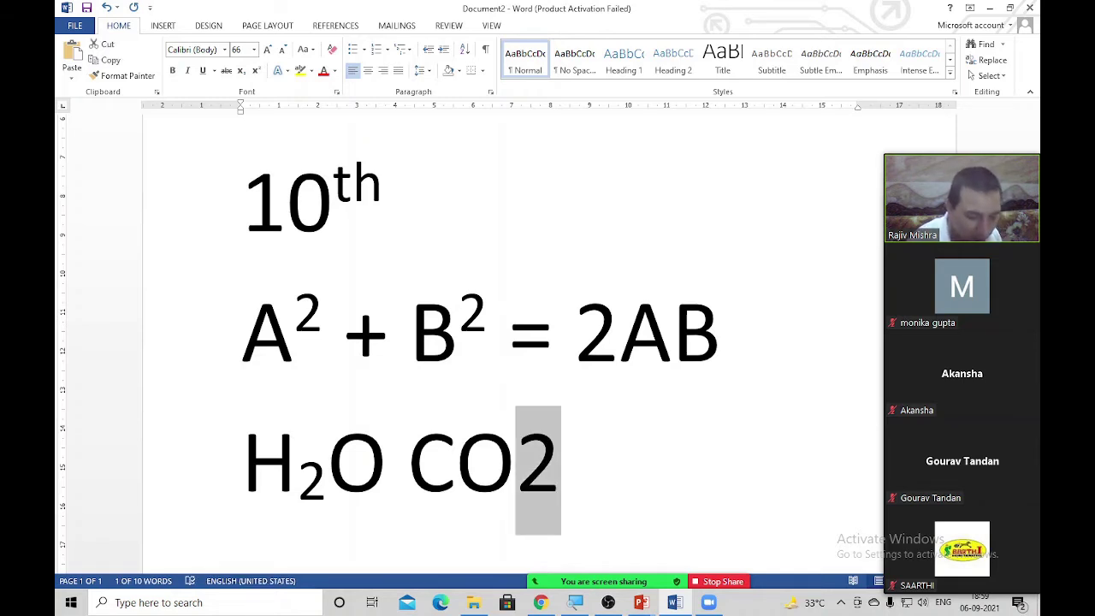
pyautogui.hotkey('ctrl', '=')
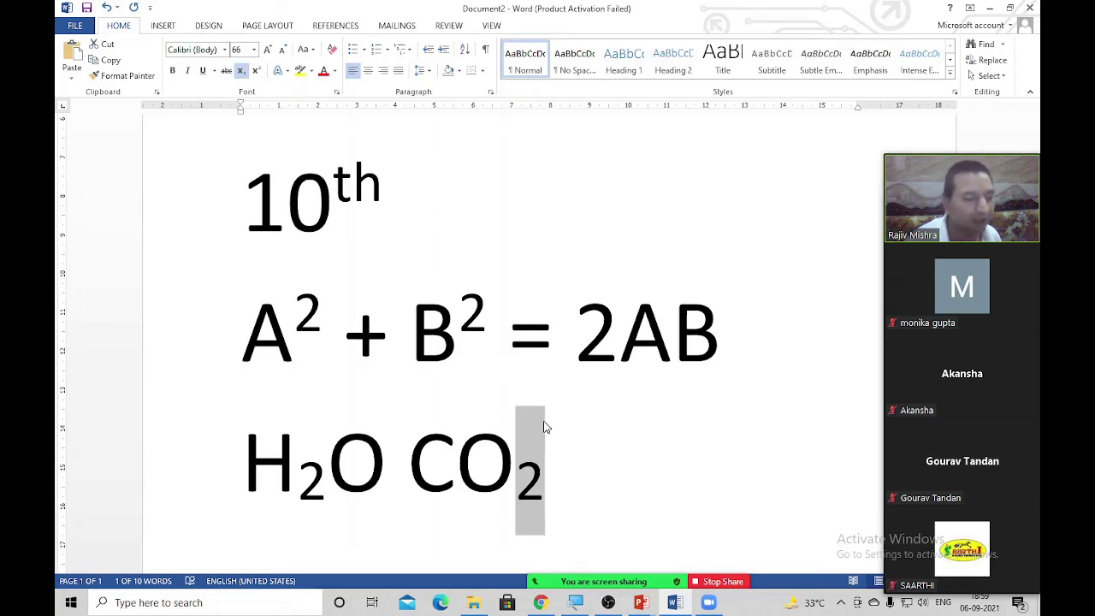
pyautogui.click(575, 504)
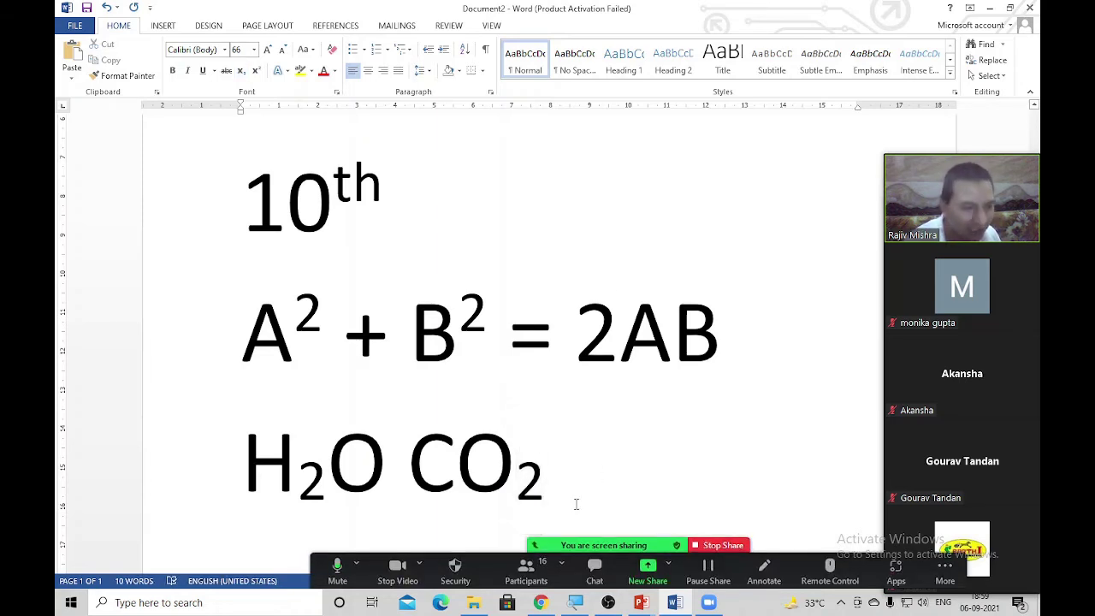
pyautogui.press('Return')
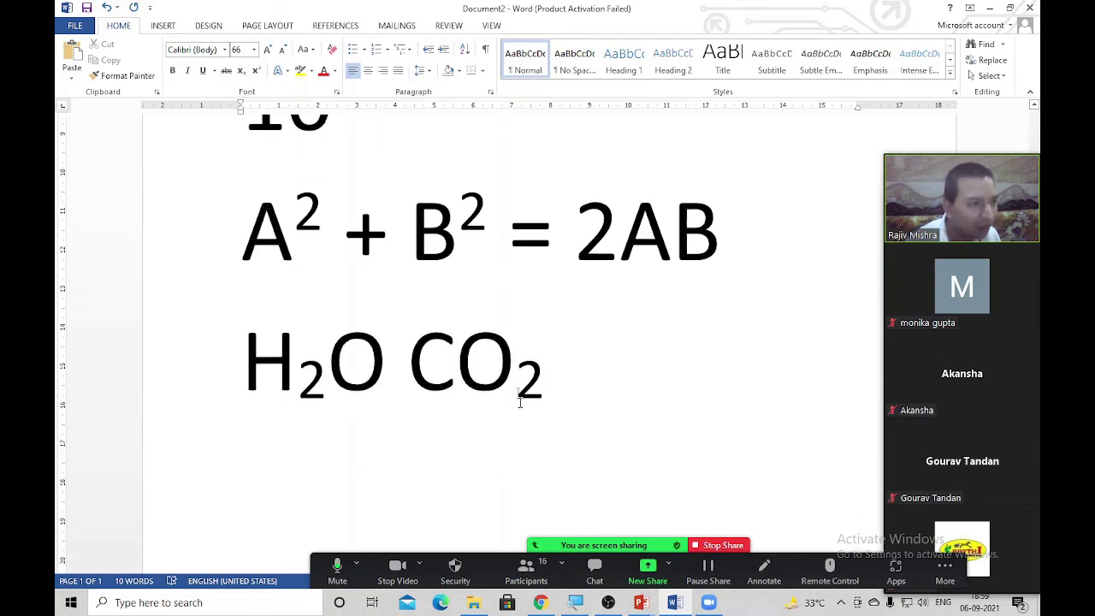
pyautogui.moveTo(324, 218); pyautogui.dragTo(305, 210)
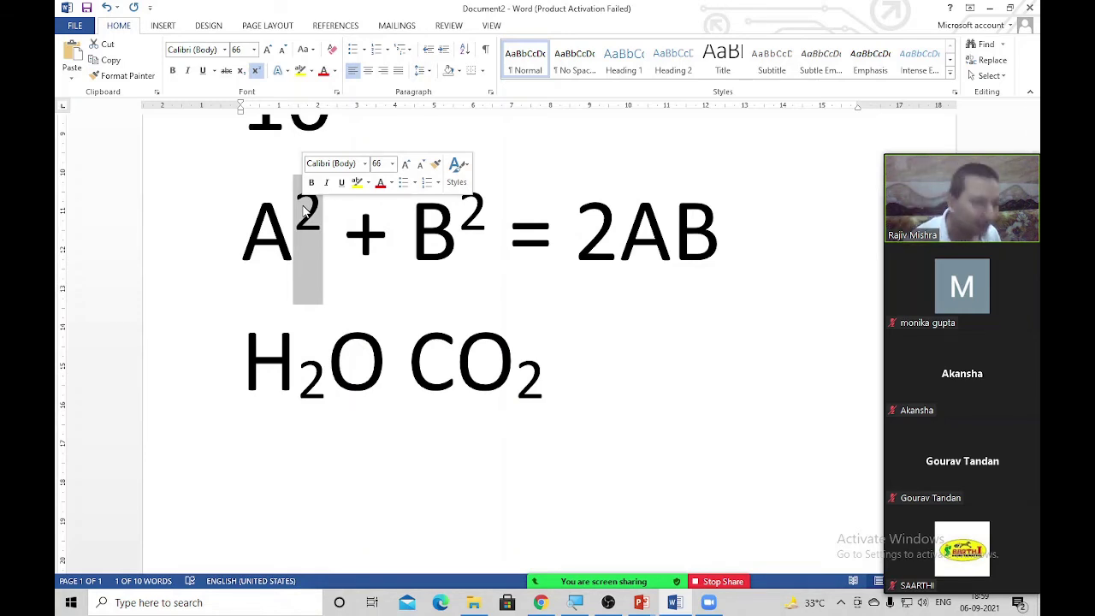
pyautogui.moveTo(541, 385); pyautogui.dragTo(517, 385)
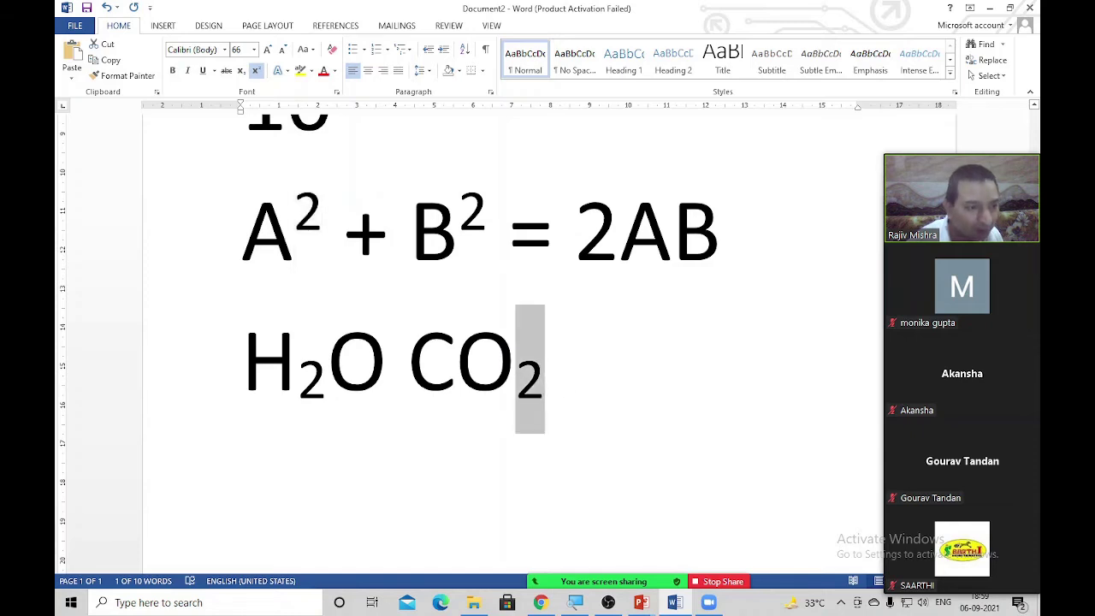
pyautogui.click(578, 421)
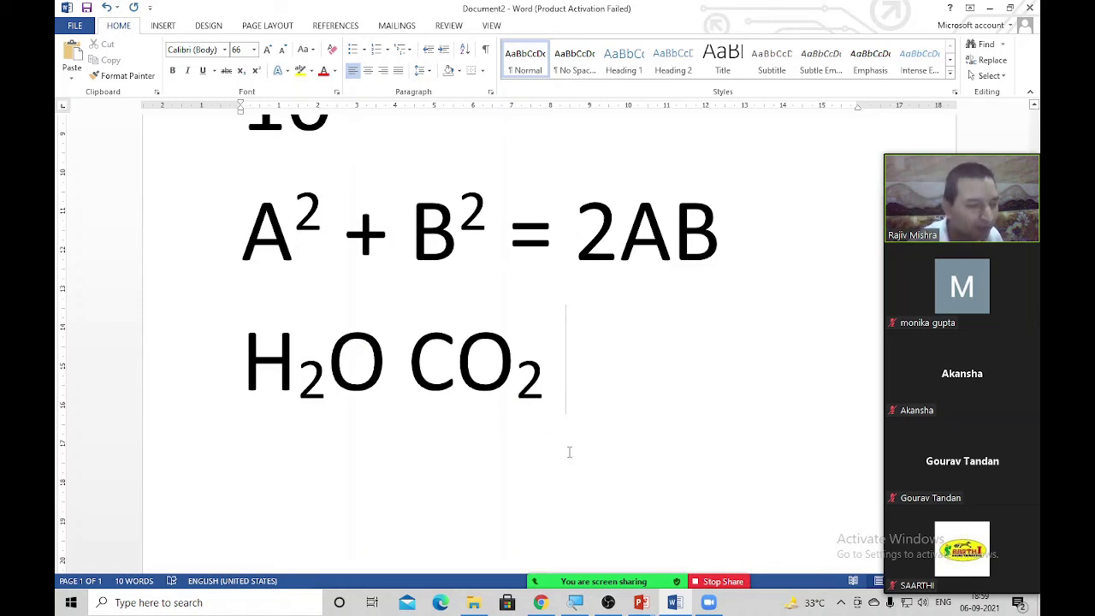
pyautogui.press('Return')
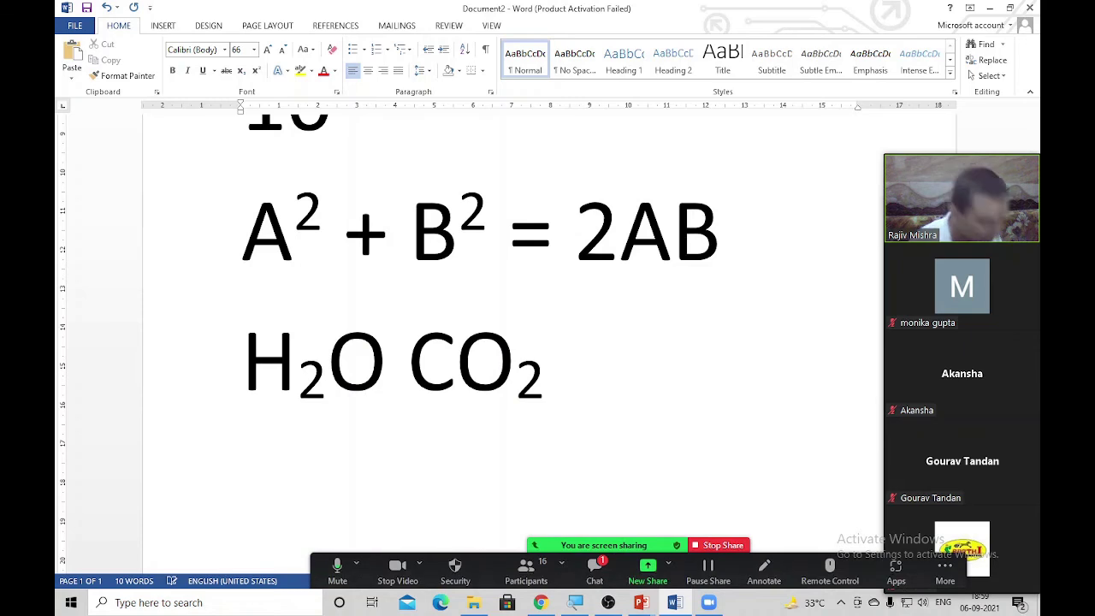
# Type SaarthiTM, correcting typos, and superscript the TM to read Saarthi™
pyautogui.write('Saart')
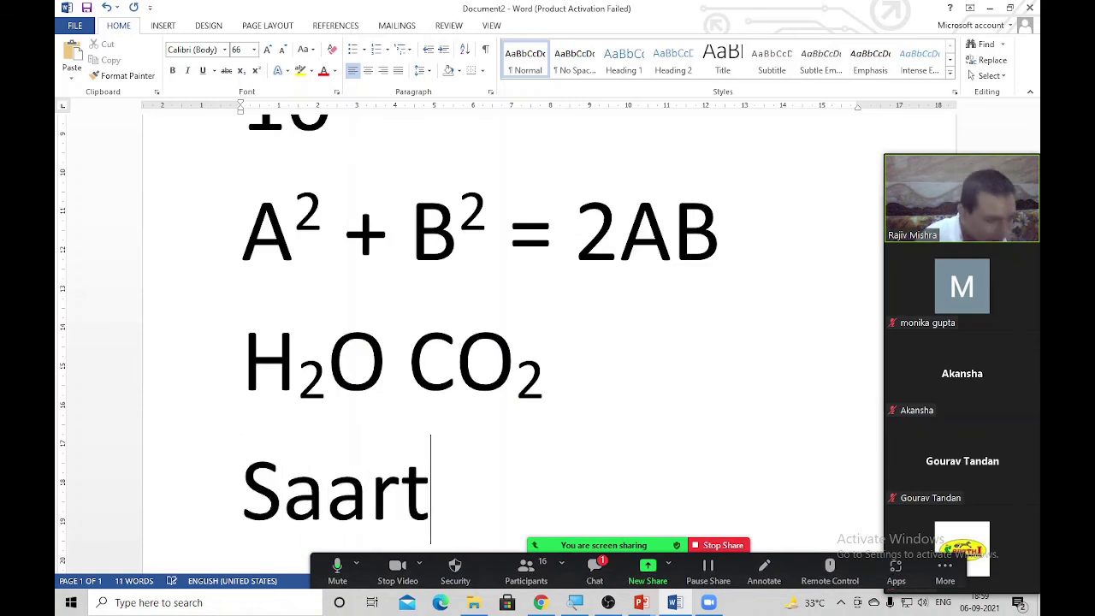
pyautogui.write('j')
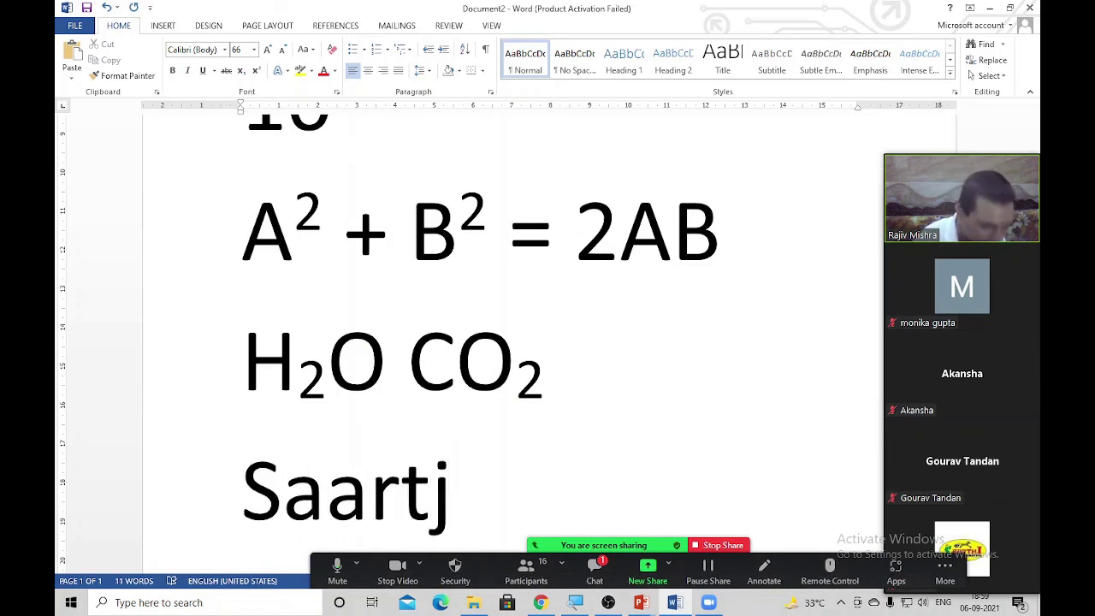
pyautogui.press('BackSpace')
pyautogui.write('hi')
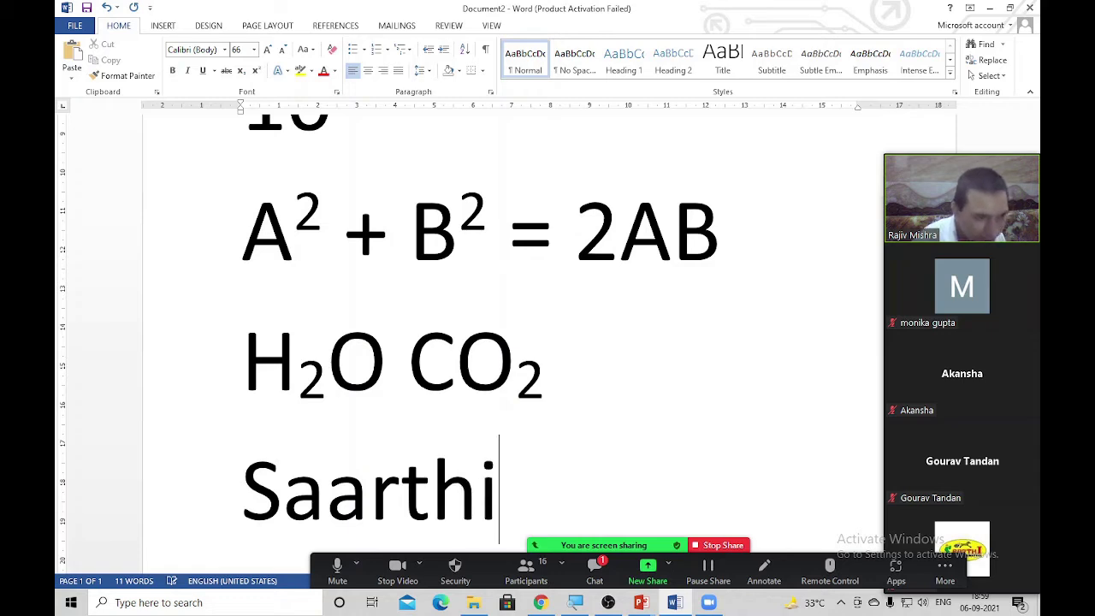
pyautogui.write('TH')
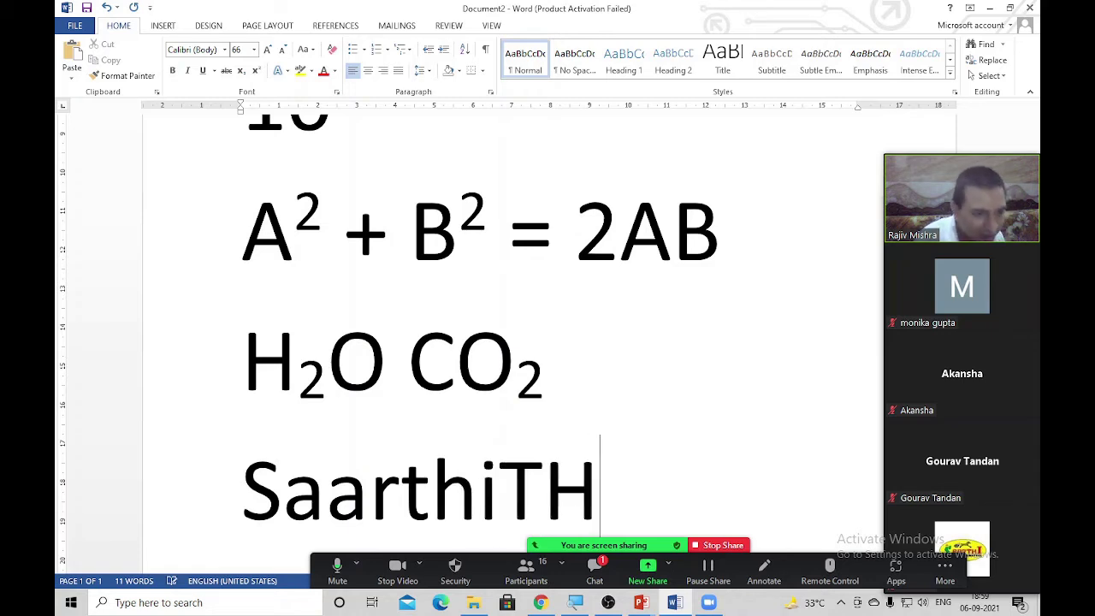
pyautogui.press('BackSpace')
pyautogui.write('M')
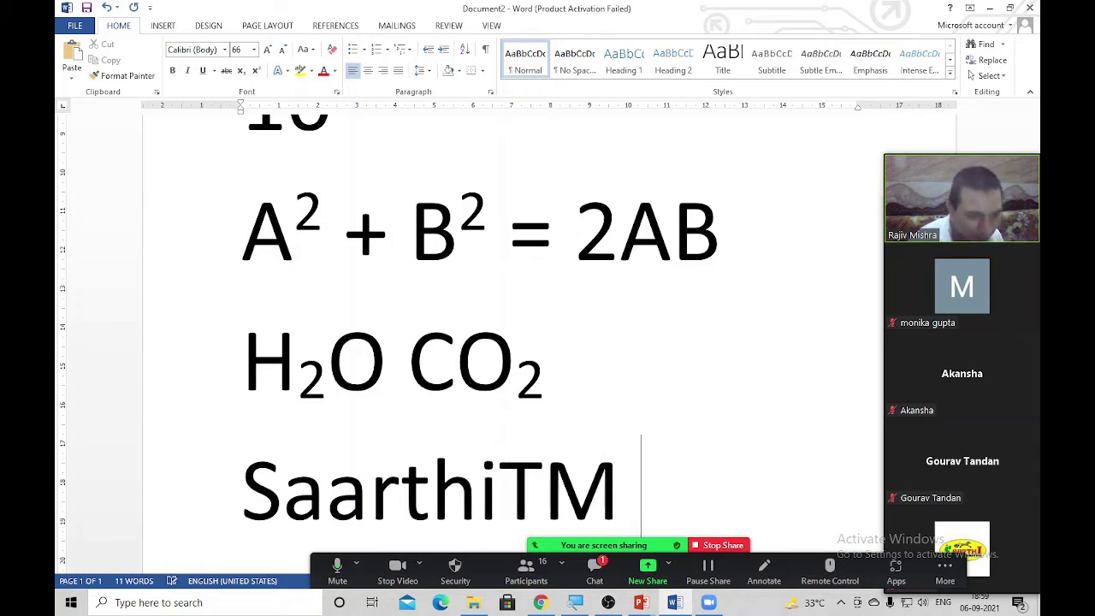
pyautogui.hotkey('shift', 'Left')
pyautogui.hotkey('shift', 'Left')
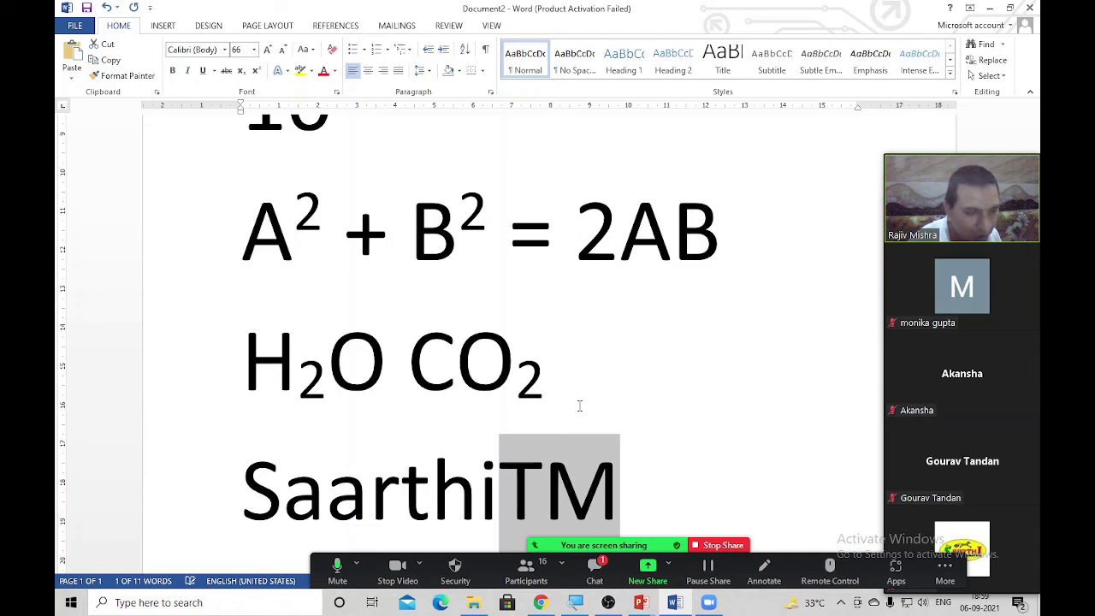
pyautogui.hotkey('ctrl', 'shift', '+')
pyautogui.click(696, 496)
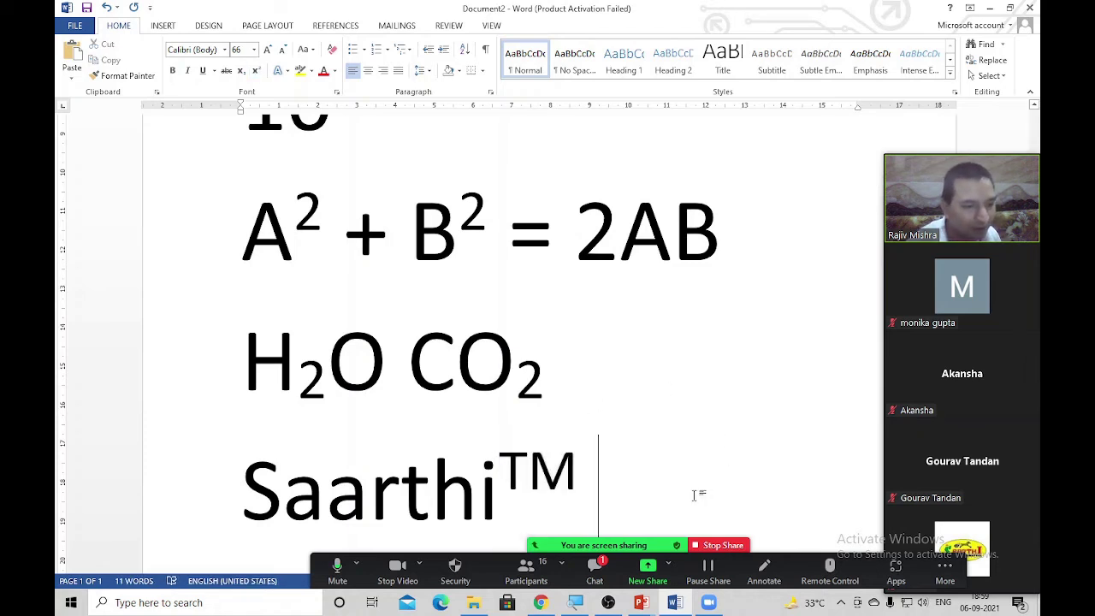
pyautogui.scroll(-2, 621, 484)
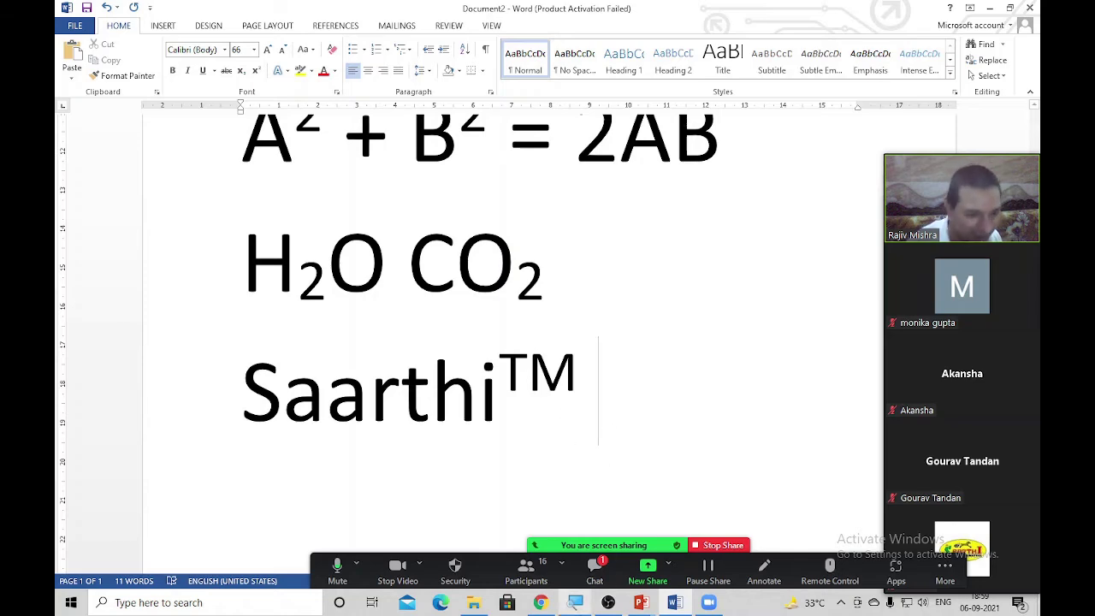
# Switch the share from Word to the PowerPoint Slide Show window via New Share
pyautogui.click(647, 573)
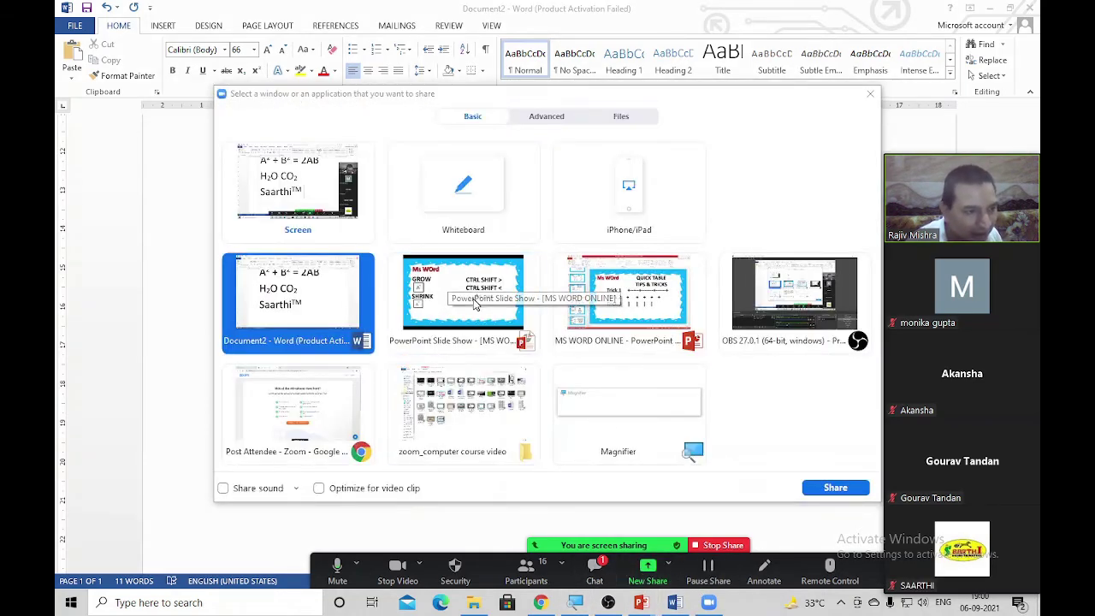
pyautogui.doubleClick(548, 299)
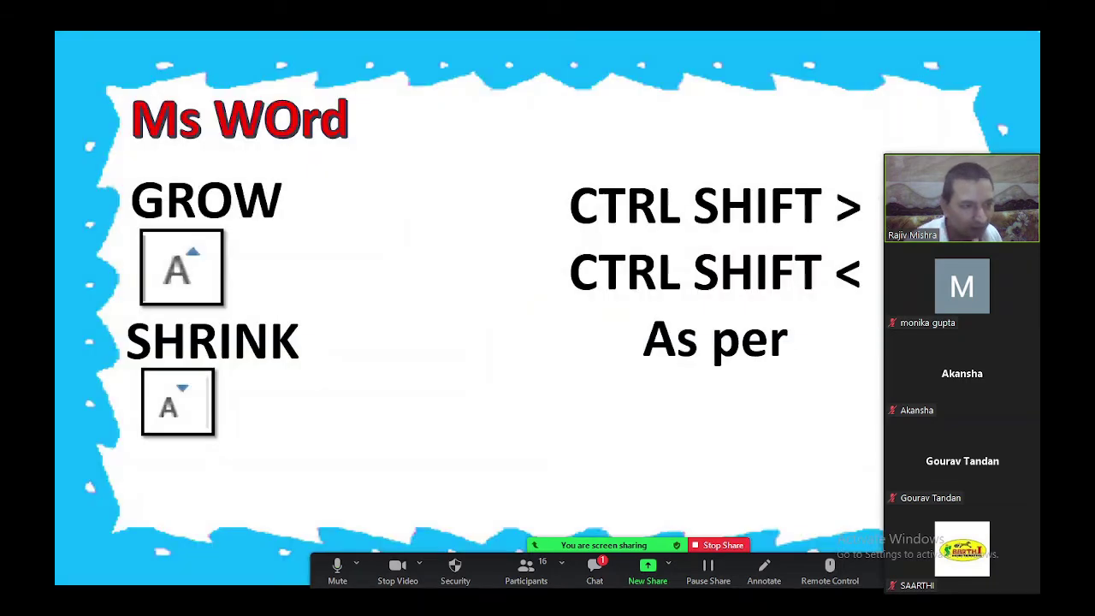
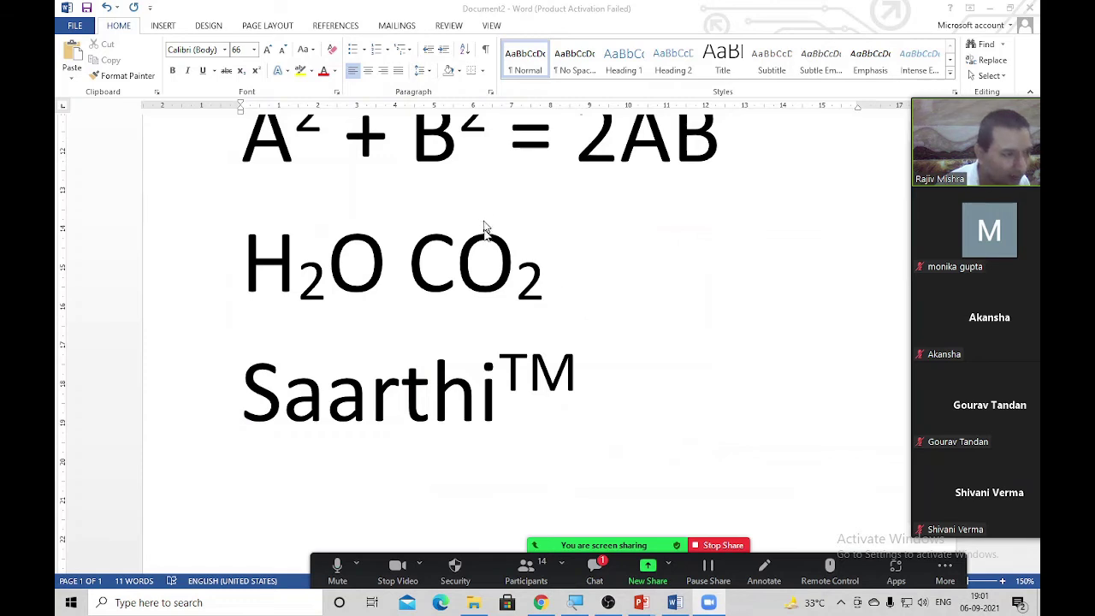
# Scroll back to the top and select the whole document
pyautogui.scroll(3, 330, 288)
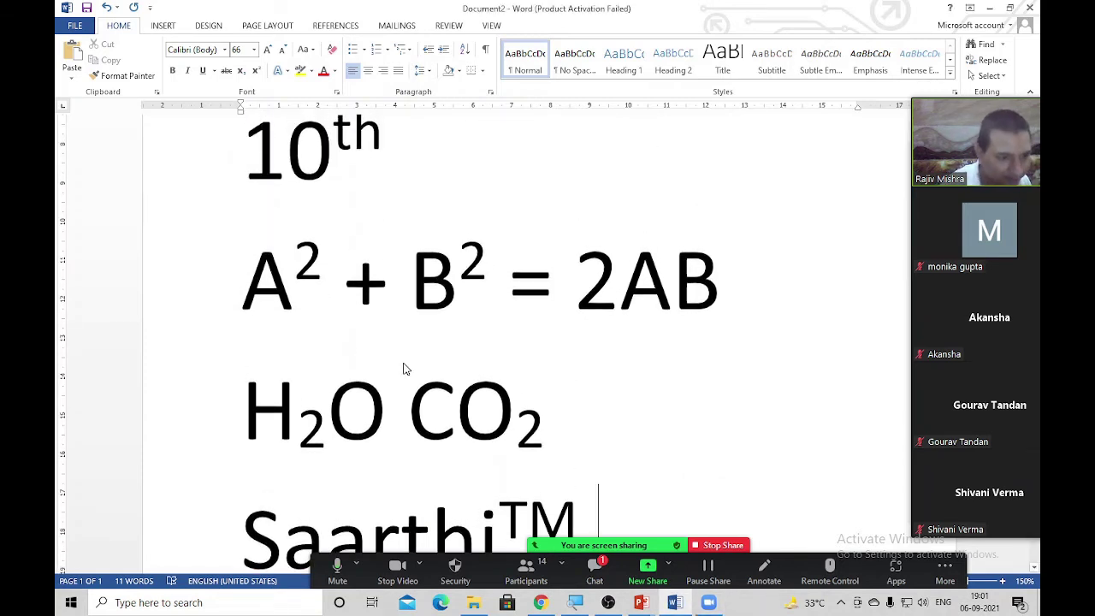
pyautogui.hotkey('ctrl', 'a')
# Replace all the text with A2 and raise the 2 to superscript
pyautogui.press('BackSpace')
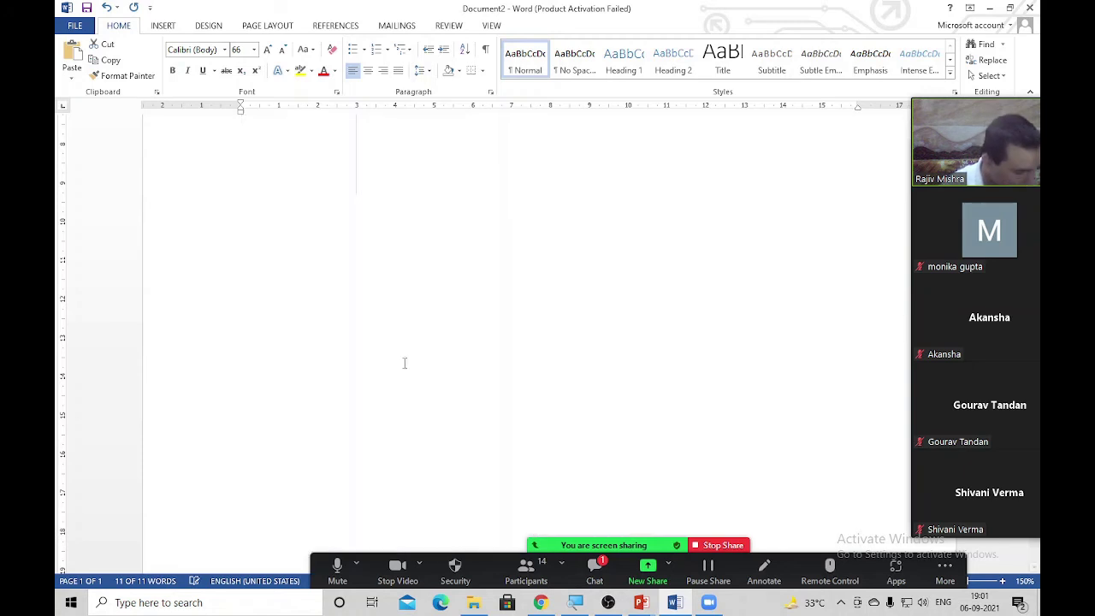
pyautogui.write('A2')
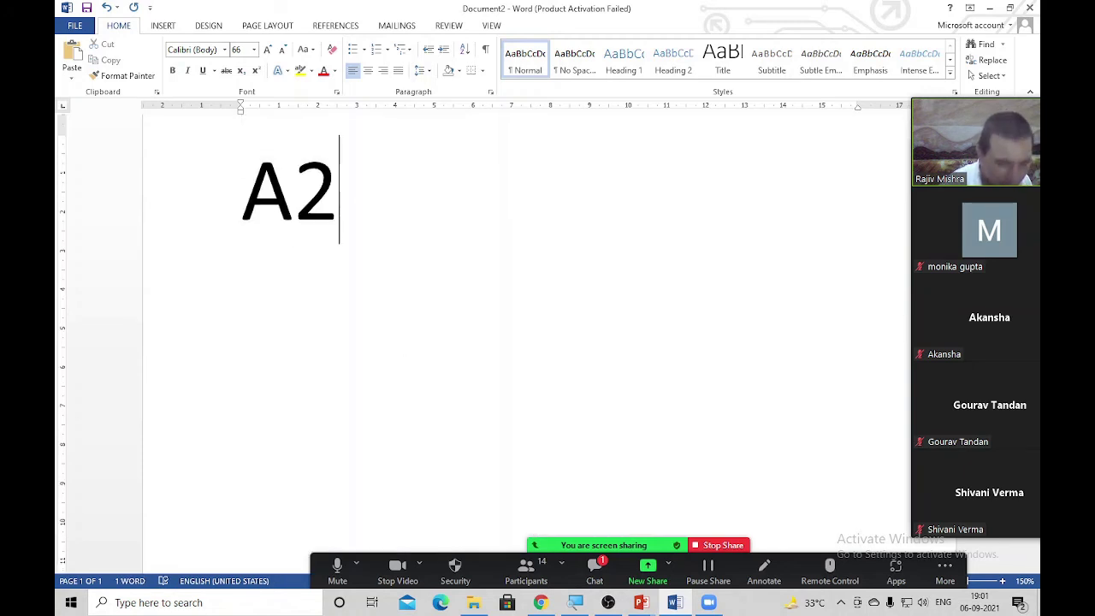
pyautogui.hotkey('shift', 'Left')
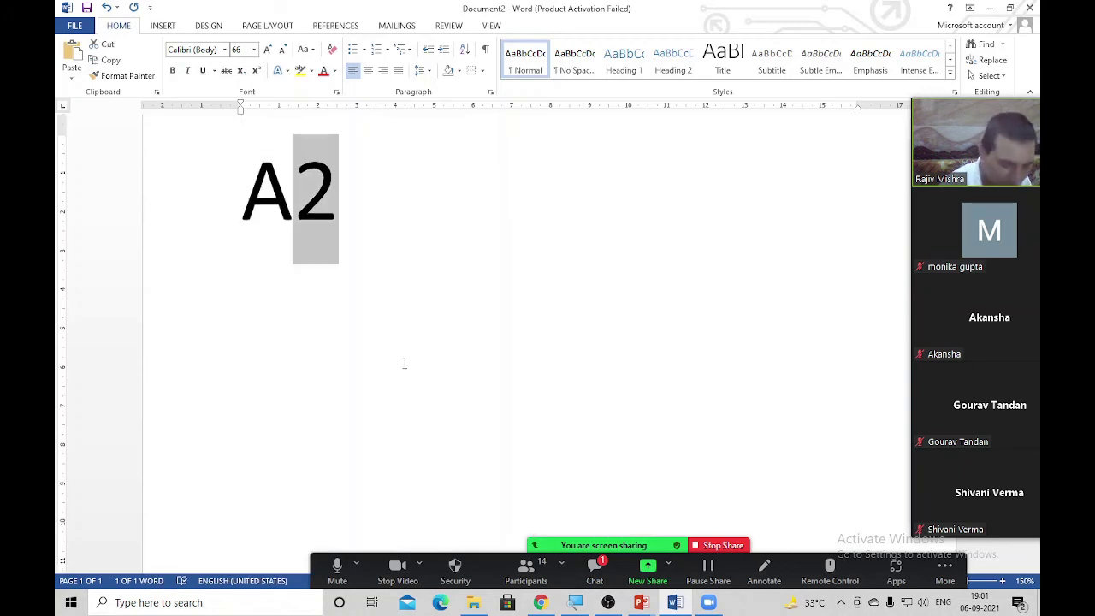
pyautogui.hotkey('ctrl', 'shift', '=')
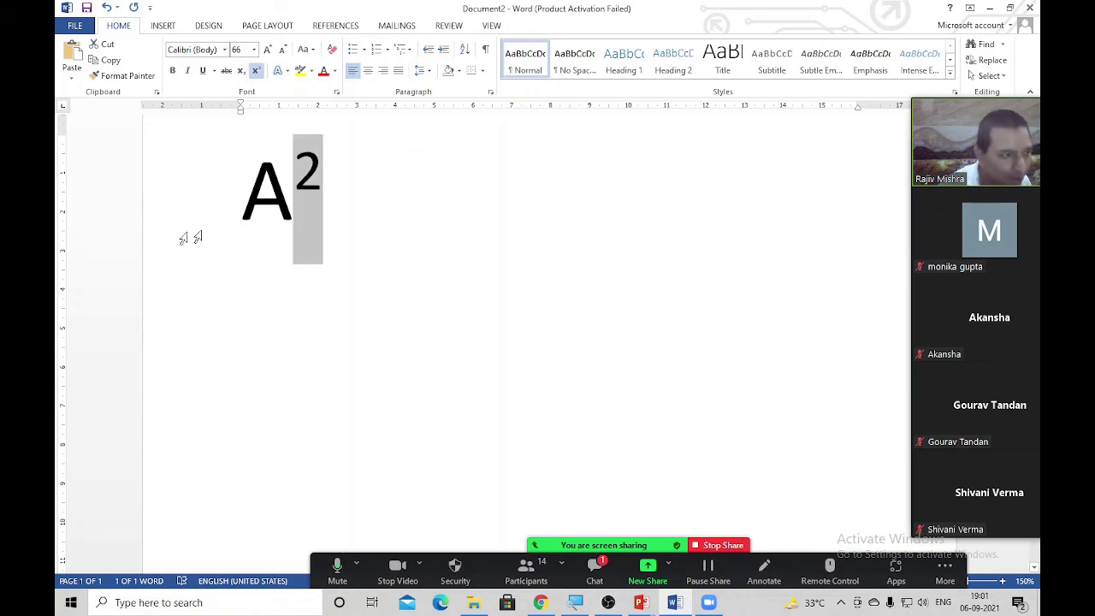
# Remove the superscript from the 2 and lower it to subscript, giving A₂
pyautogui.click(353, 217)
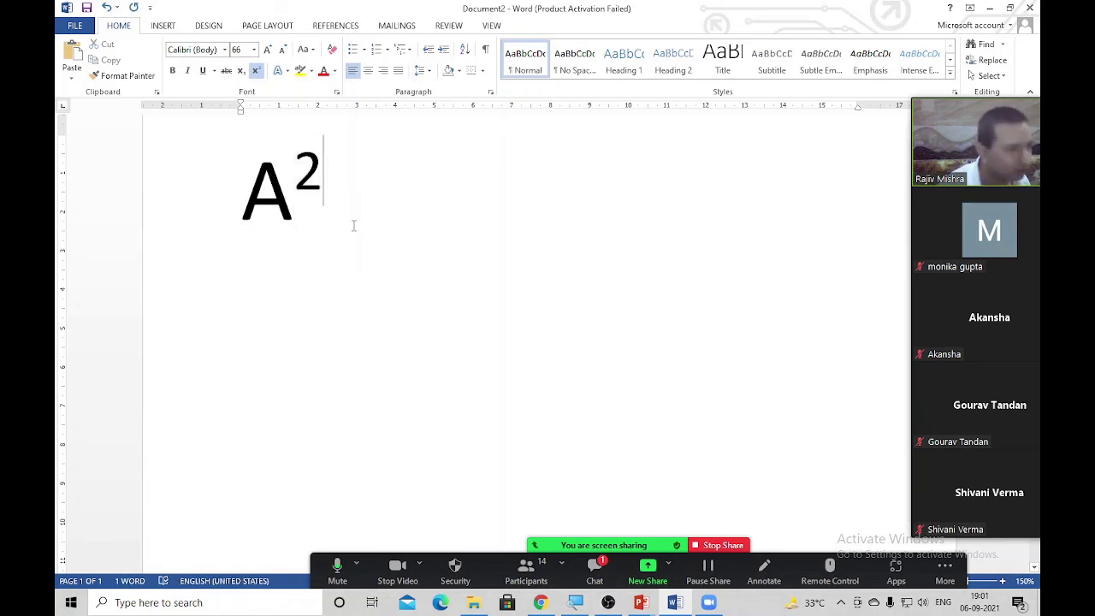
pyautogui.hotkey('shift', 'Left')
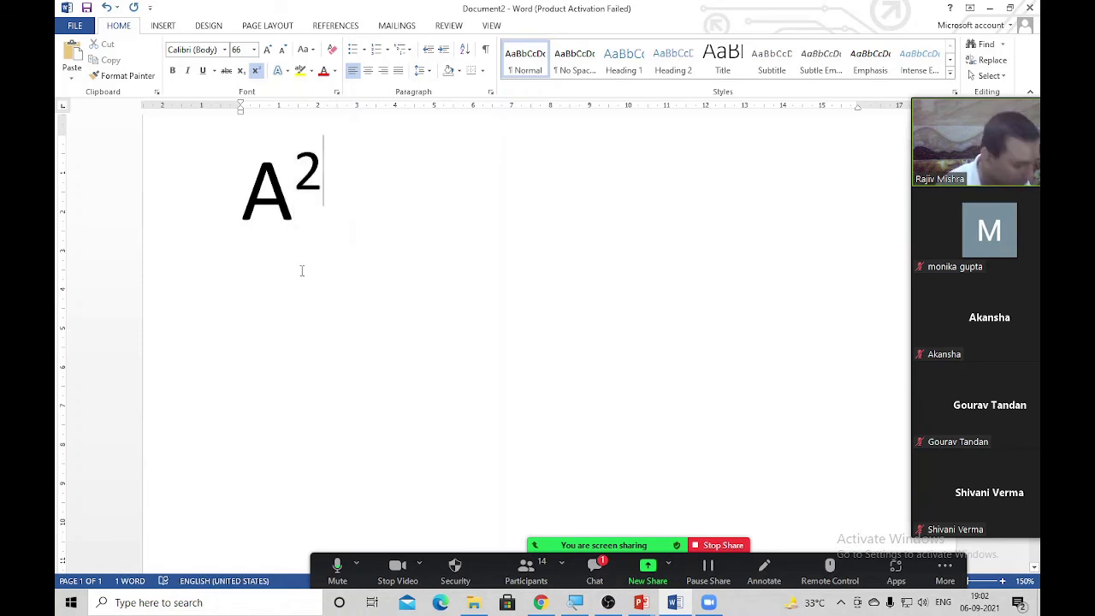
pyautogui.hotkey('ctrl', 'shift', '=')
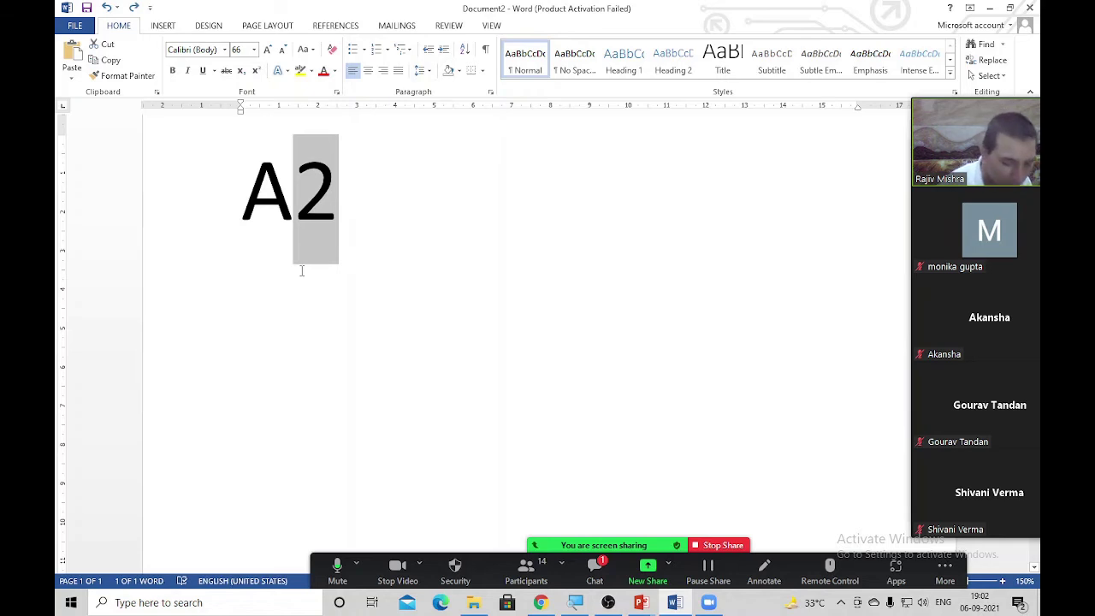
pyautogui.hotkey('ctrl', '=')
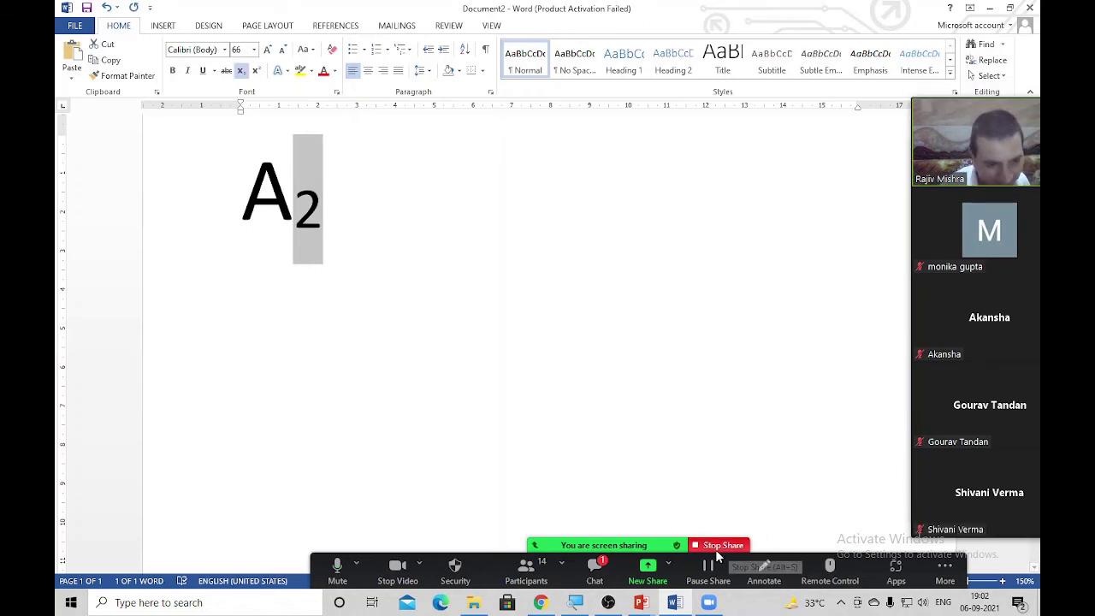
pyautogui.click(712, 547)
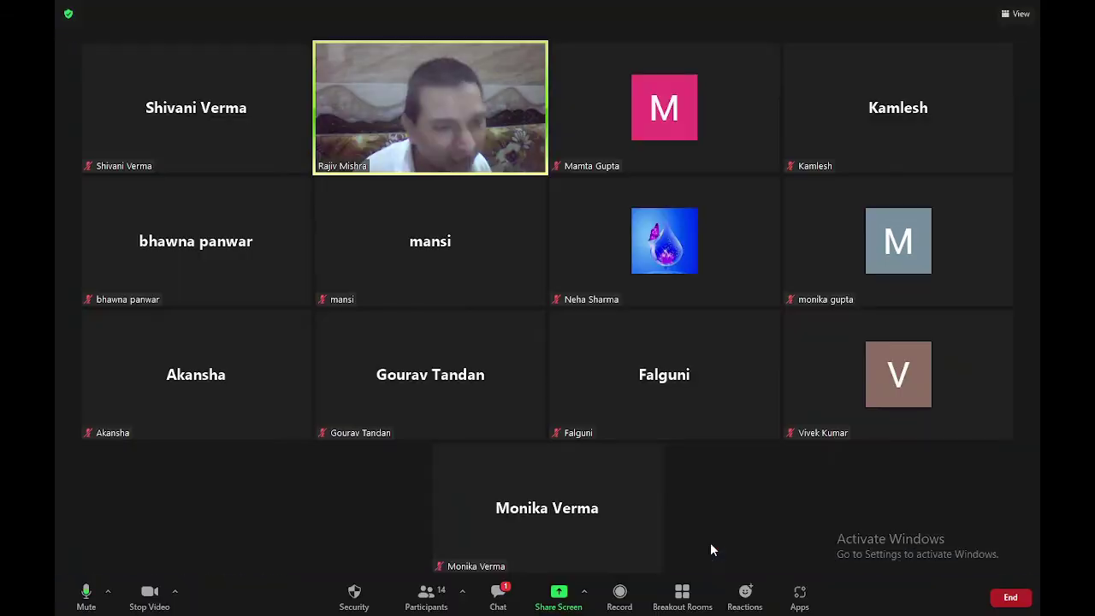
pyautogui.click(558, 599)
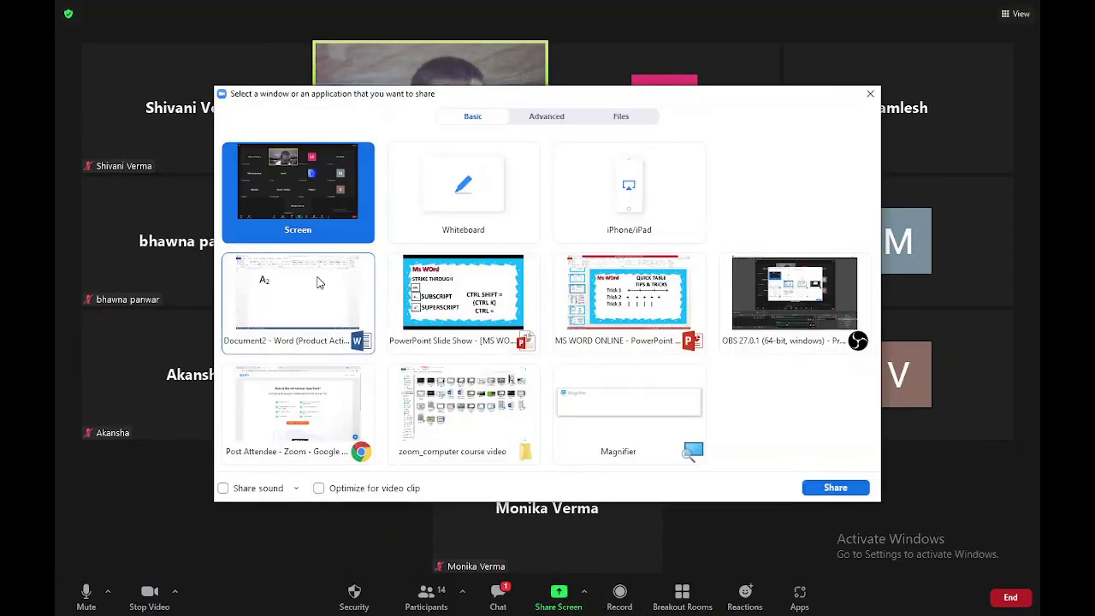
pyautogui.doubleClick(463, 295)
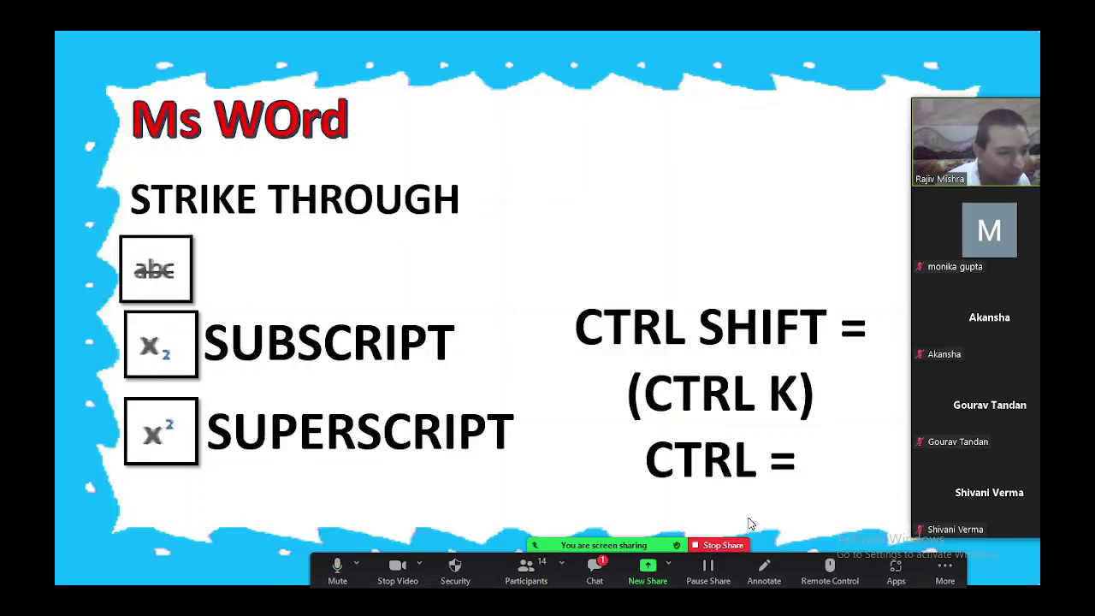
pyautogui.click(715, 548)
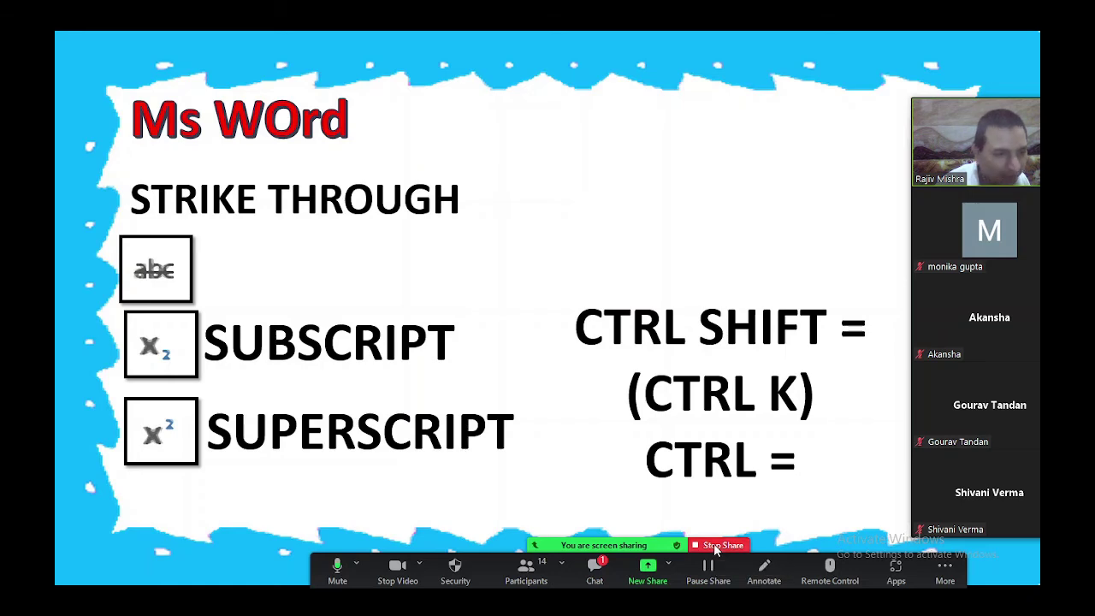
pyautogui.click(570, 604)
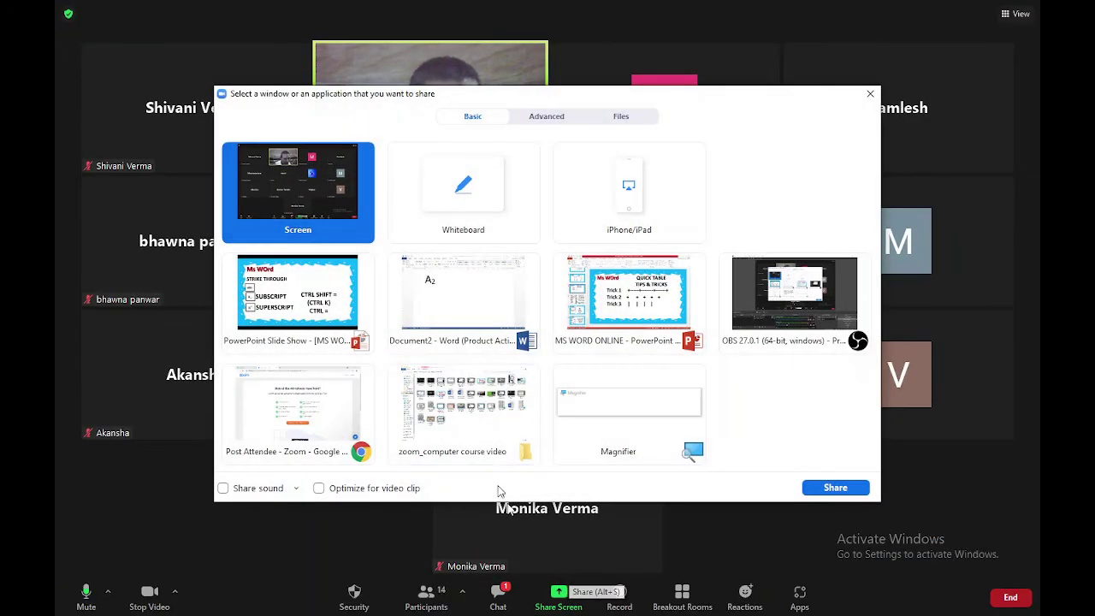
pyautogui.doubleClick(453, 278)
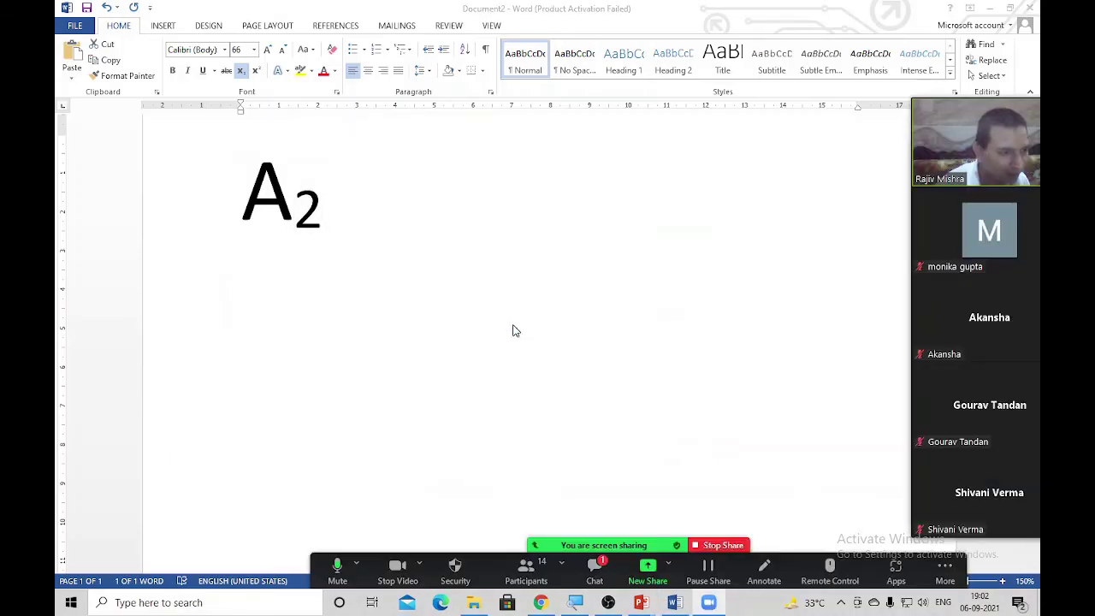
# Replace A₂ with quick-brown-fox sample paragraphs generated by =rand.old()
pyautogui.hotkey('ctrl', 'a')
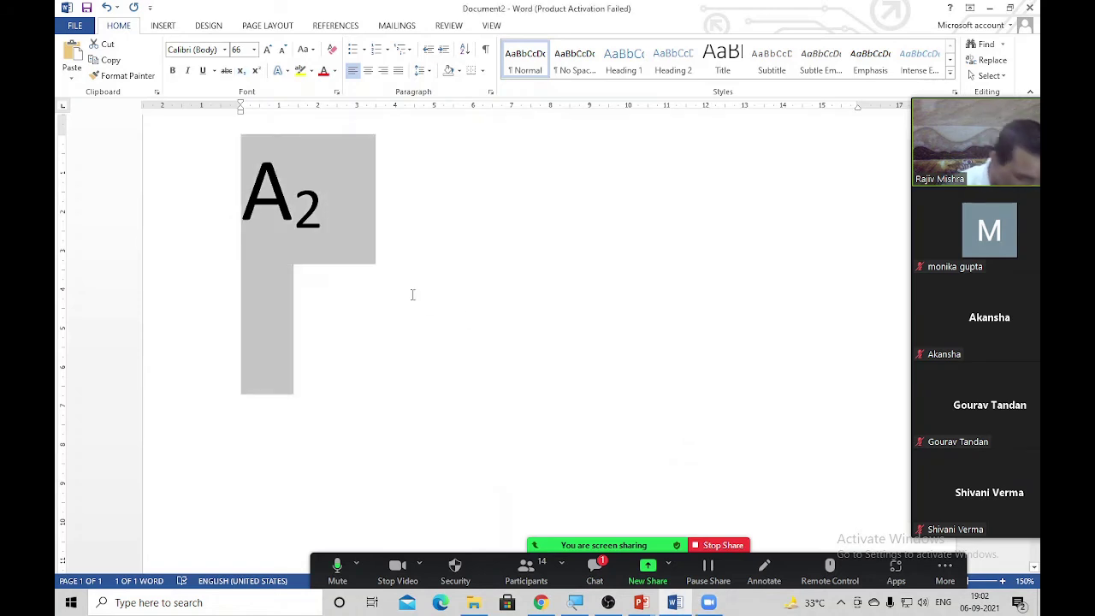
pyautogui.write('=ran')
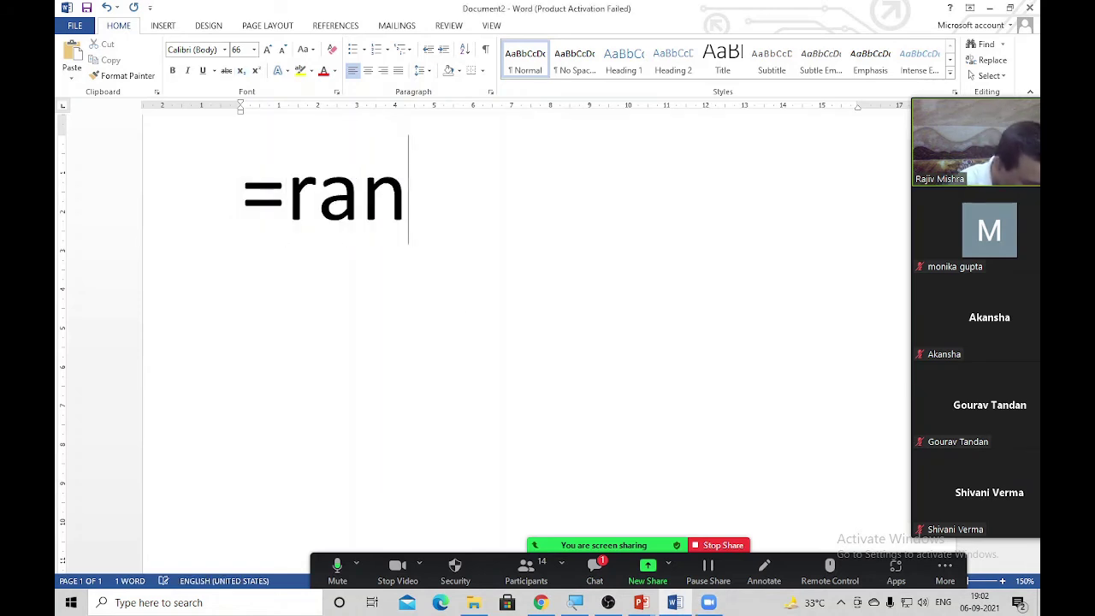
pyautogui.write('d.ol')
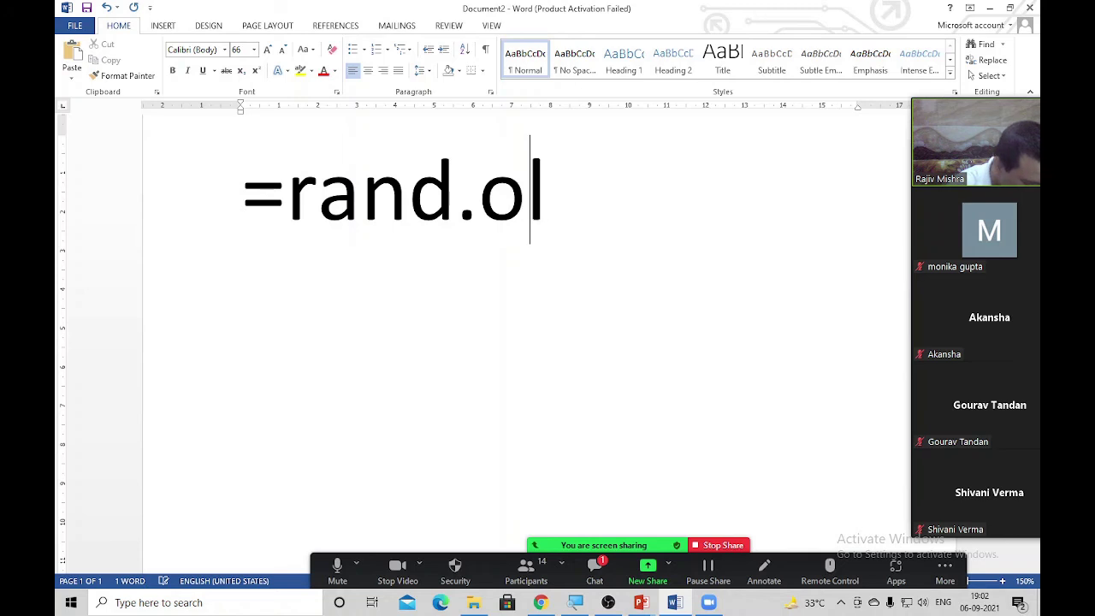
pyautogui.write('d()')
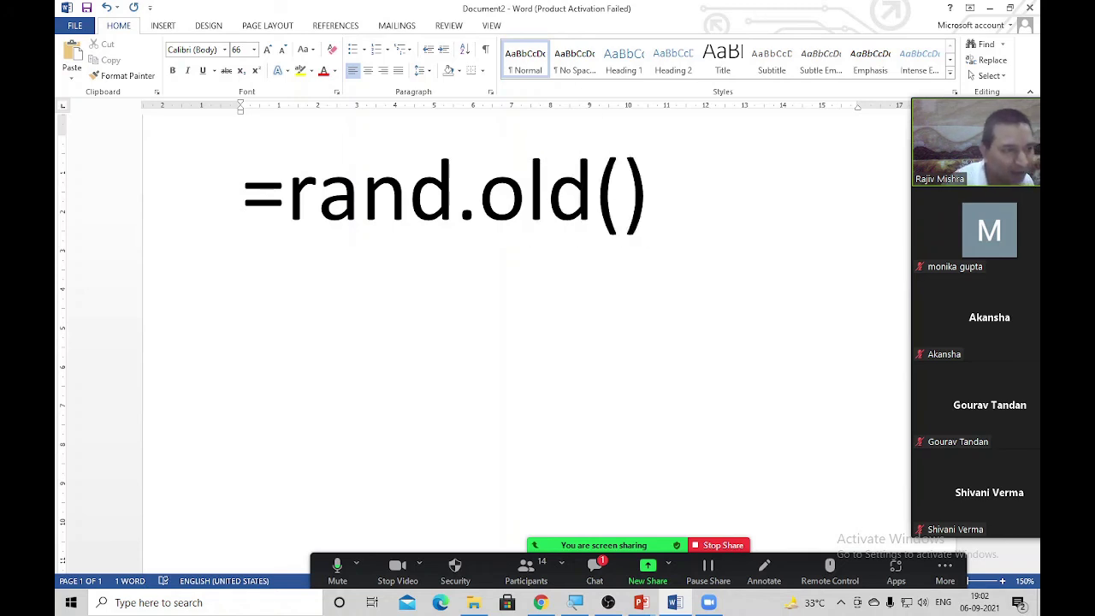
pyautogui.press('Return')
# Enlarge all the sample text to 14 pt, then select the first paragraph
pyautogui.hotkey('ctrl', 'a')
pyautogui.scroll(-15, 411, 294)
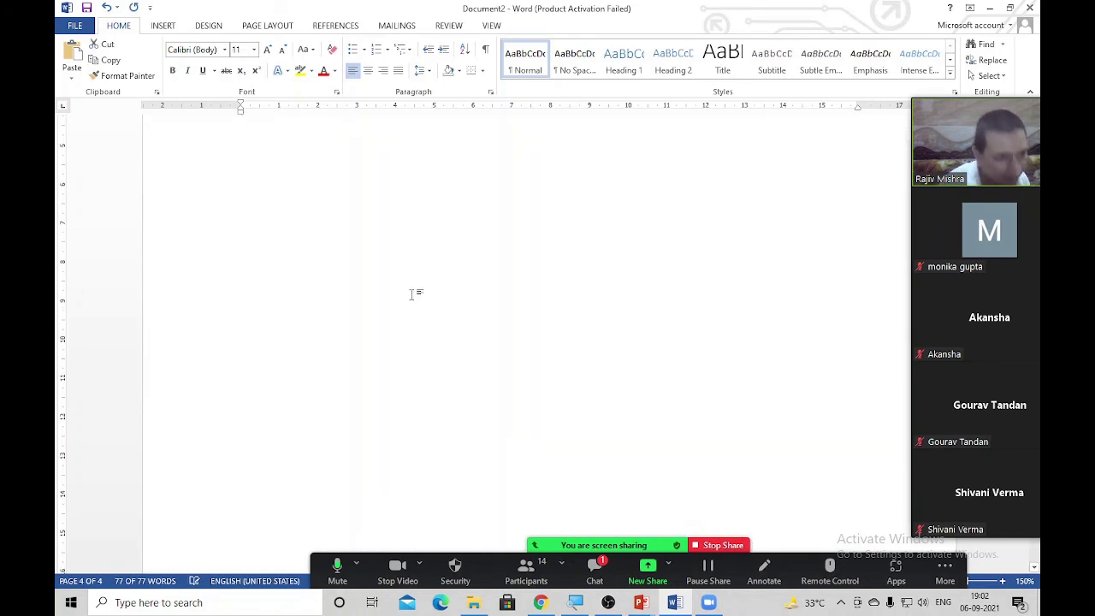
pyautogui.scroll(5, 413, 291)
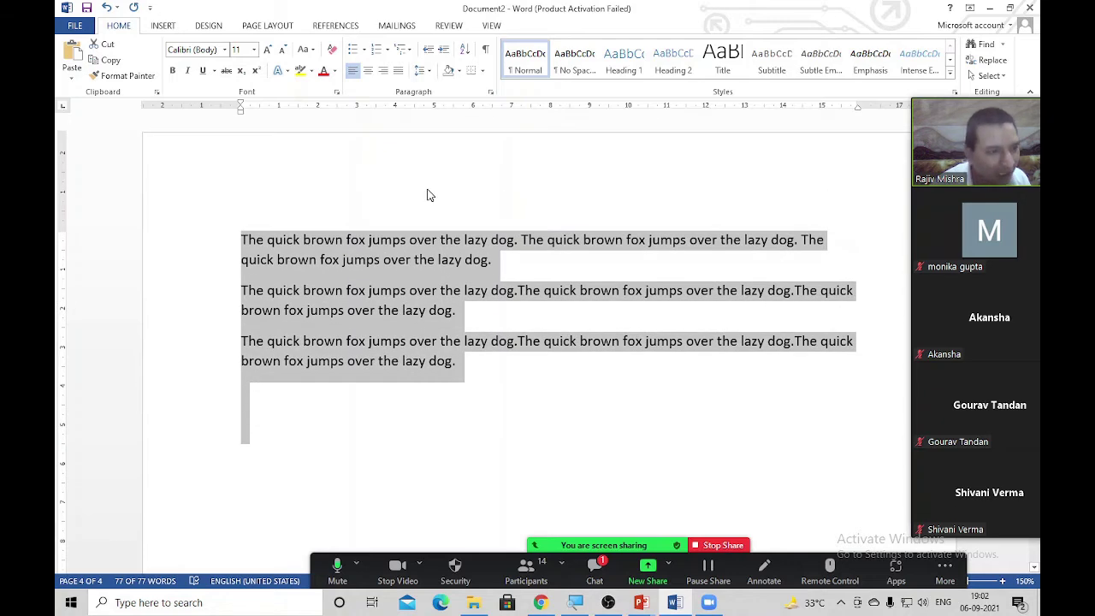
pyautogui.keyDown('ctrl'); pyautogui.scroll(-3, 429, 195); pyautogui.keyUp('ctrl')
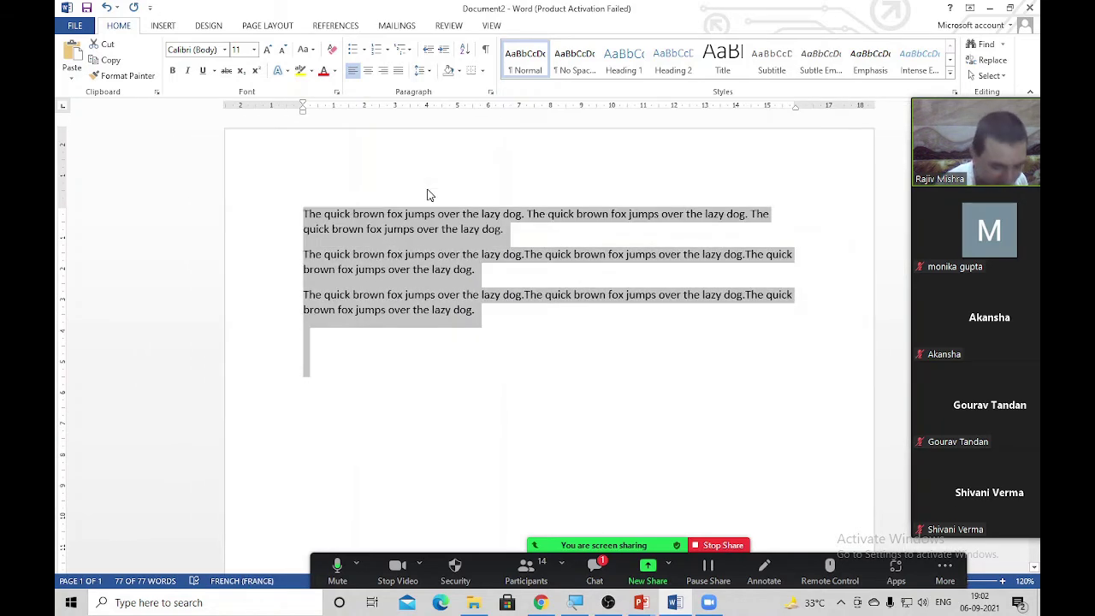
pyautogui.hotkey('ctrl', ']')
pyautogui.hotkey('ctrl', ']')
pyautogui.hotkey('ctrl', ']')
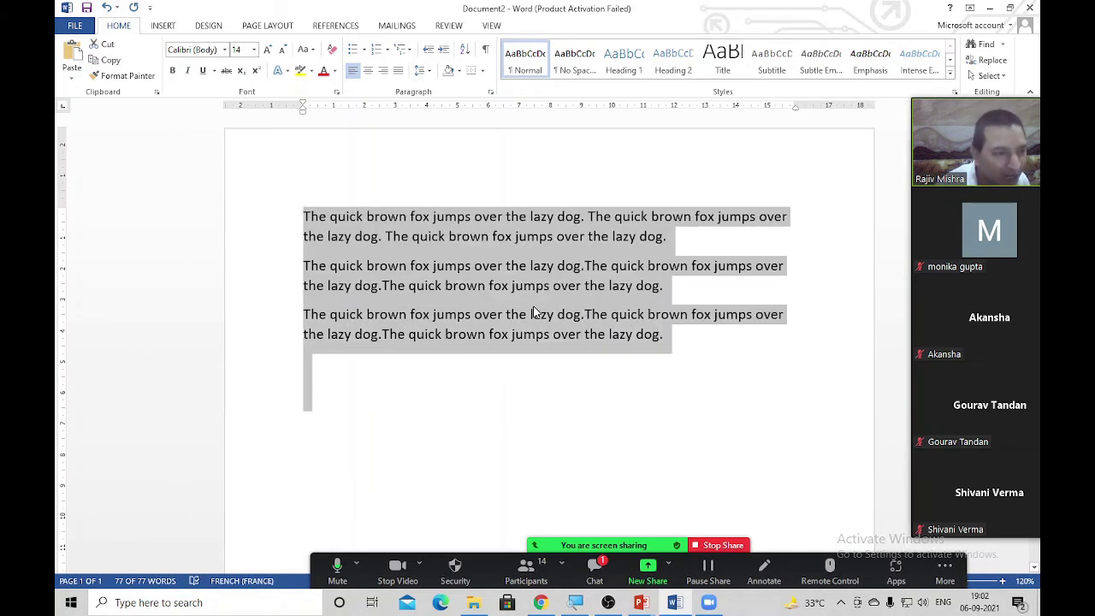
pyautogui.click(533, 314)
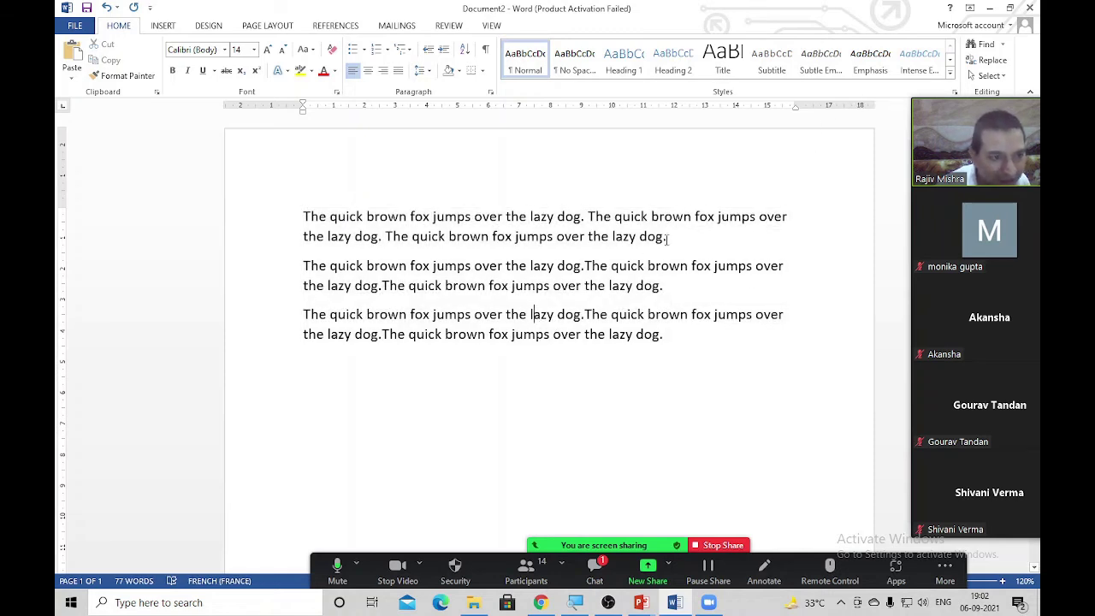
pyautogui.moveTo(667, 239); pyautogui.dragTo(213, 220)
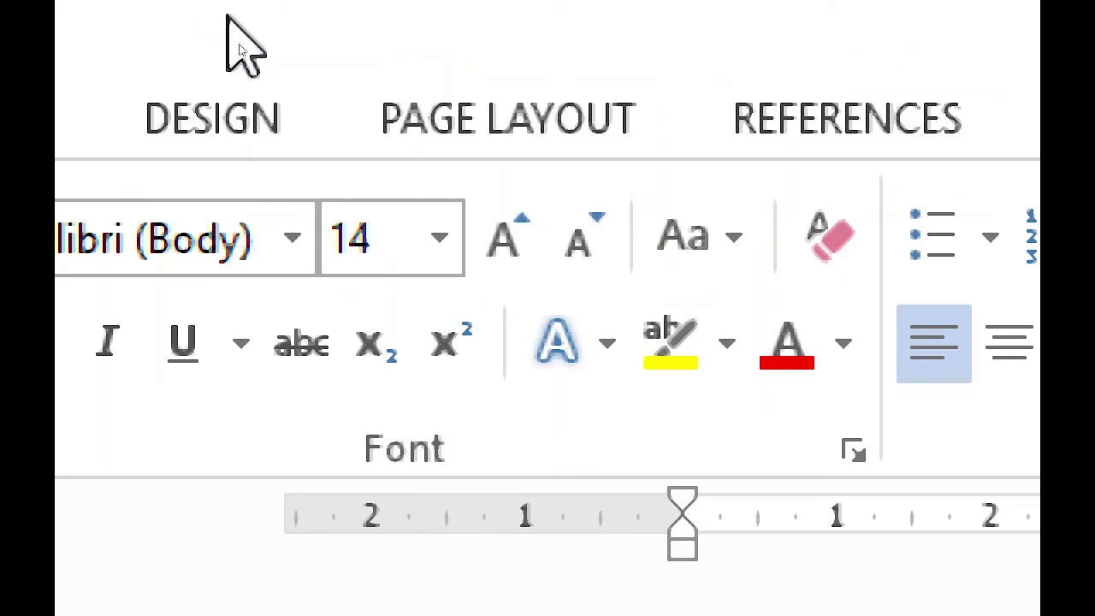
# Strike through the third paragraph with Alt+H+4
pyautogui.click(289, 366)
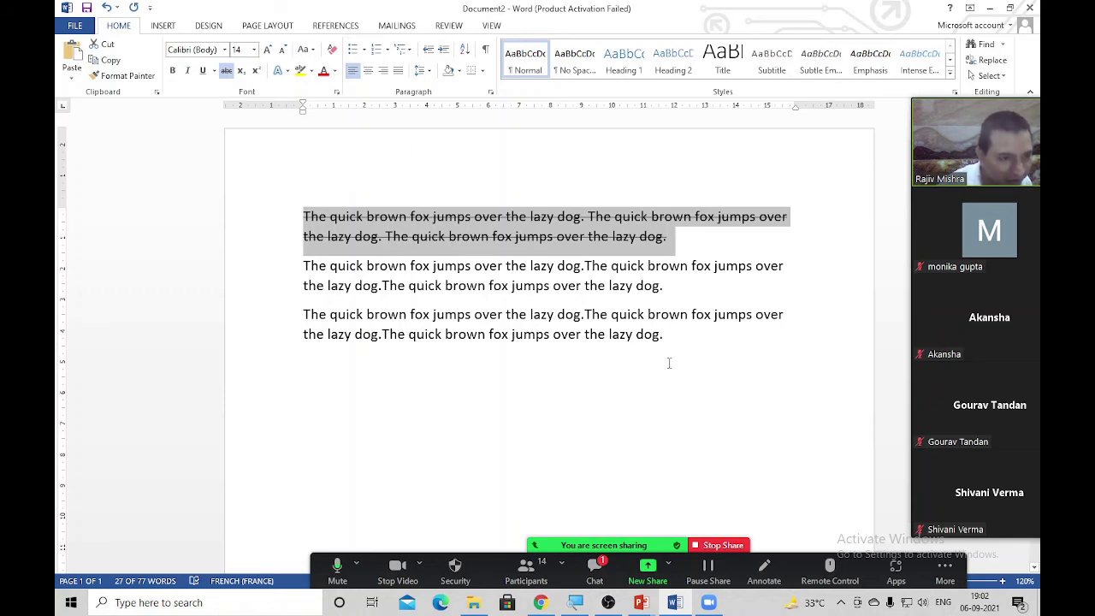
pyautogui.moveTo(665, 336); pyautogui.dragTo(221, 329)
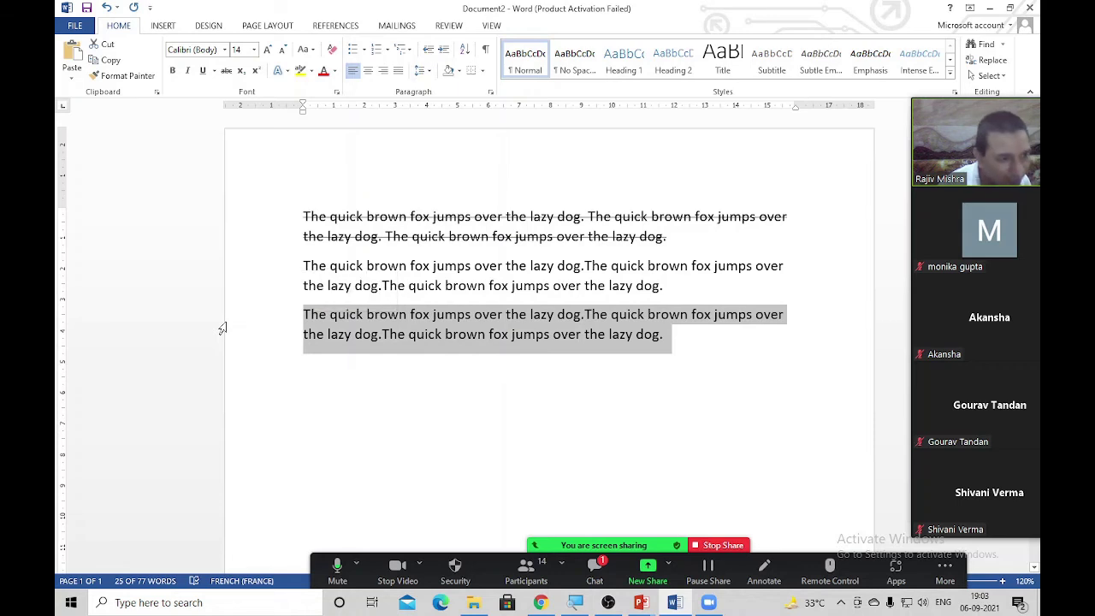
pyautogui.press('alt')
pyautogui.press('h')
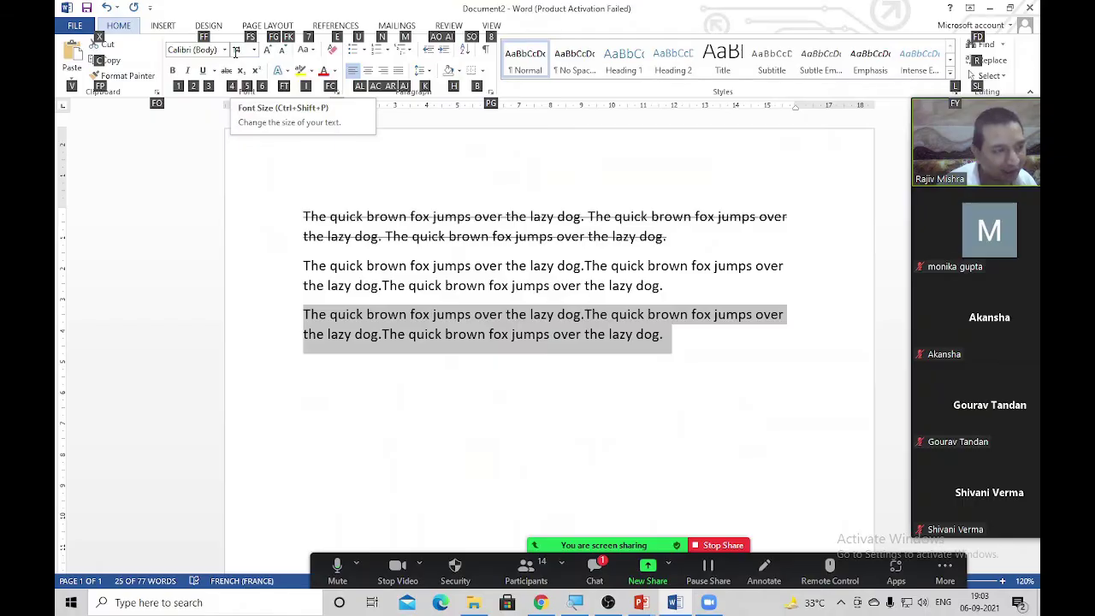
pyautogui.click(535, 478)
pyautogui.moveTo(685, 337); pyautogui.dragTo(166, 318)
pyautogui.press('alt')
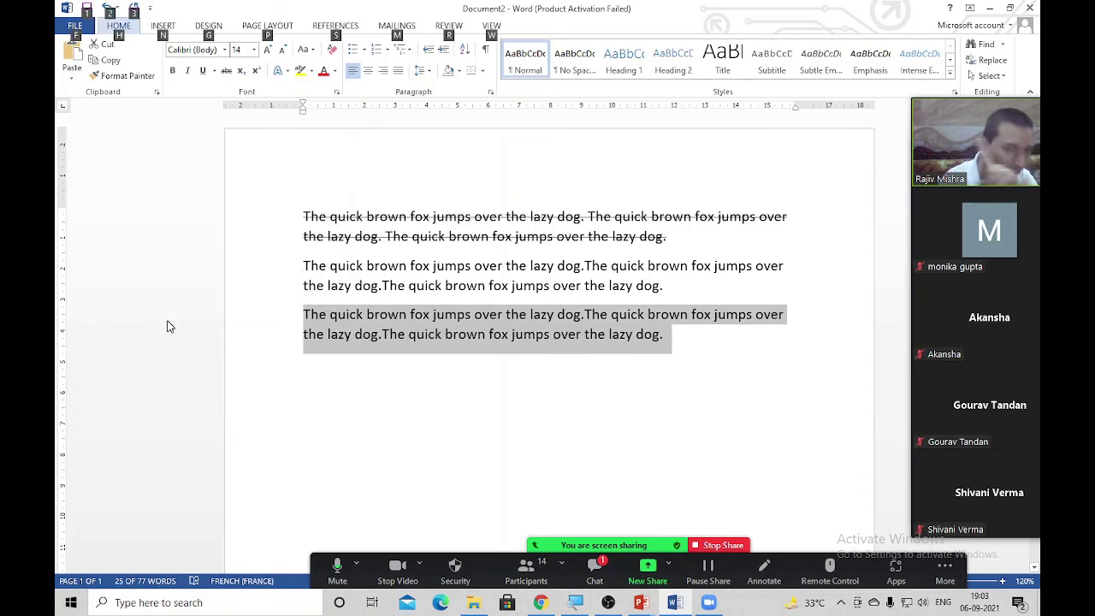
pyautogui.press('h')
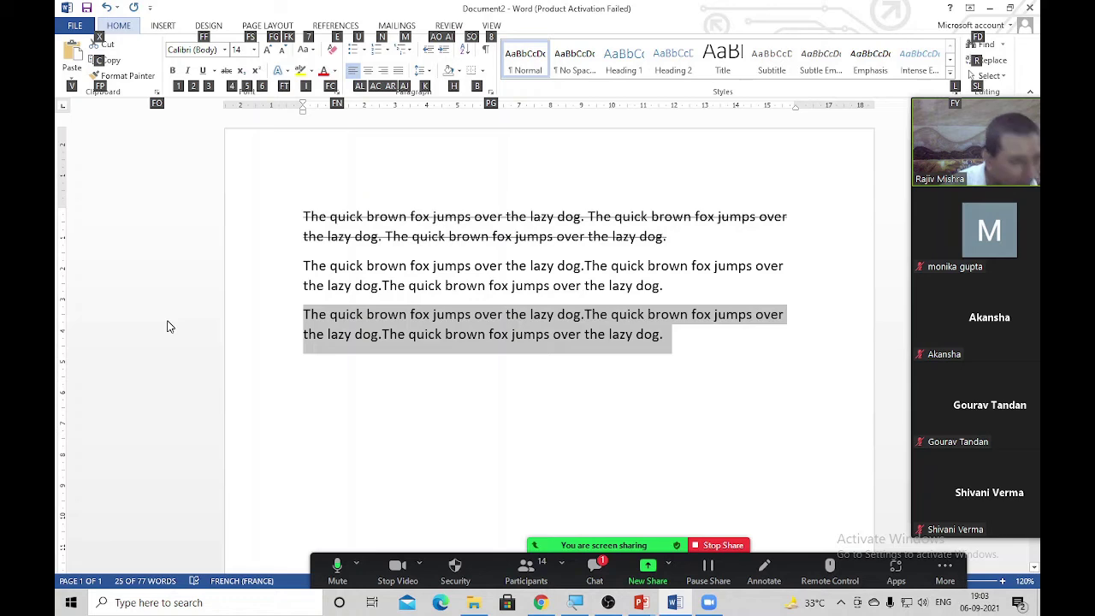
pyautogui.press('4')
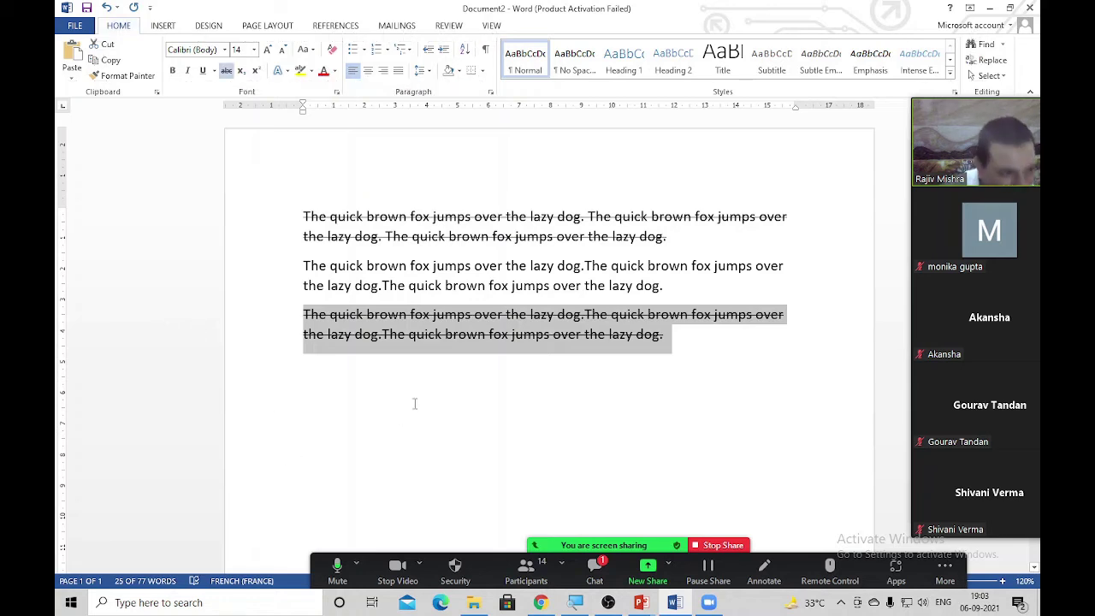
pyautogui.click(478, 376)
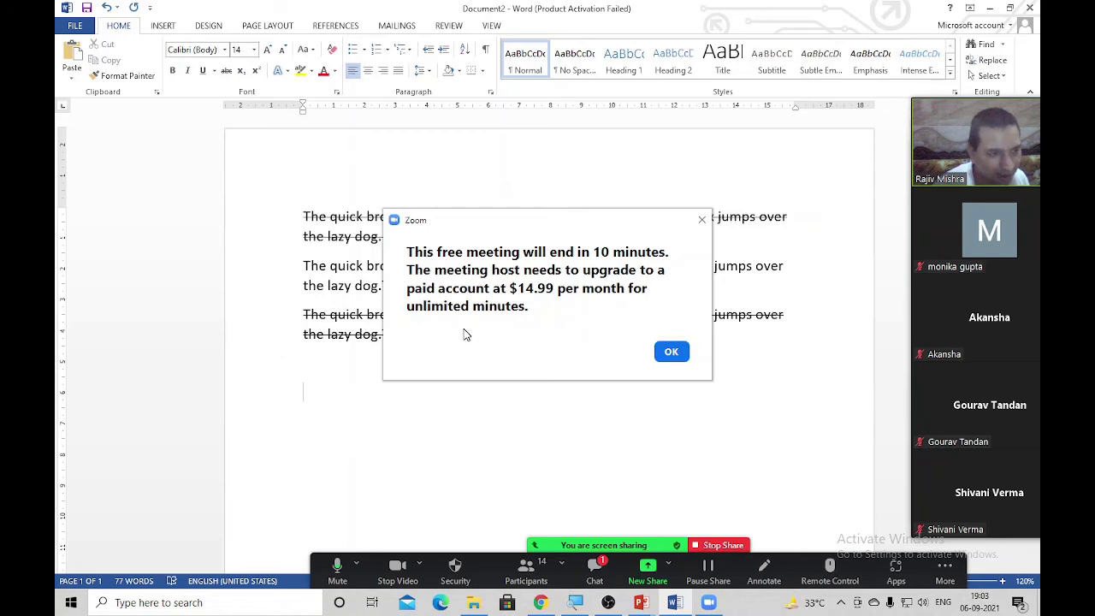
pyautogui.click(671, 351)
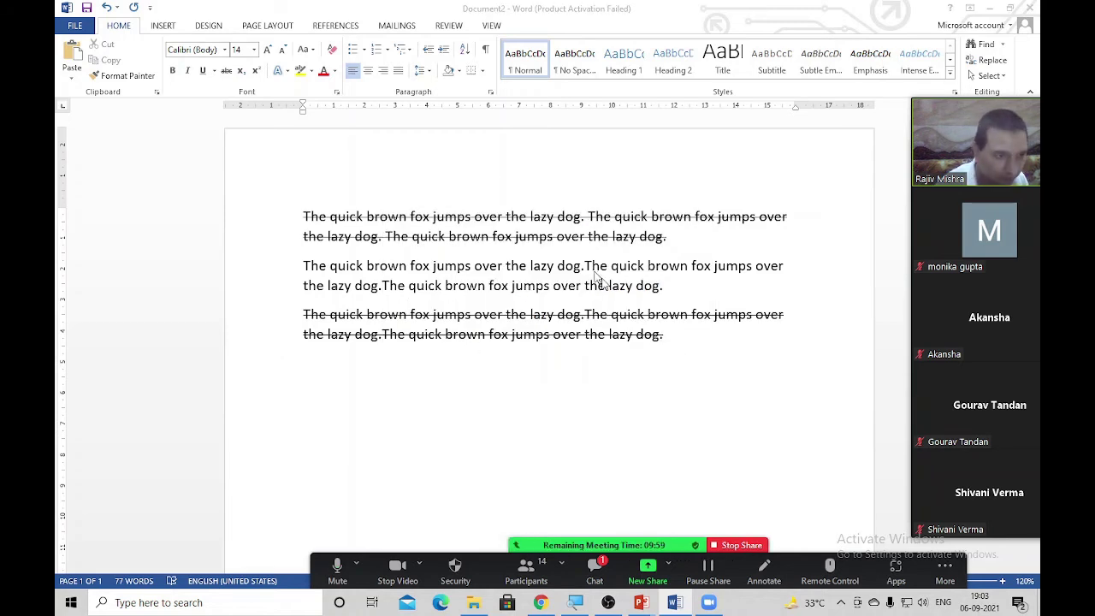
# Enlarge all the document text to 24 pt
pyautogui.hotkey('ctrl', 'a')
pyautogui.hotkey('ctrl', ']')
pyautogui.hotkey('ctrl', ']')
pyautogui.hotkey('ctrl', ']')
pyautogui.hotkey('ctrl', ']')
pyautogui.hotkey('ctrl', ']')
pyautogui.hotkey('ctrl', ']')
pyautogui.hotkey('ctrl', ']')
pyautogui.hotkey('ctrl', ']')
pyautogui.hotkey('ctrl', ']')
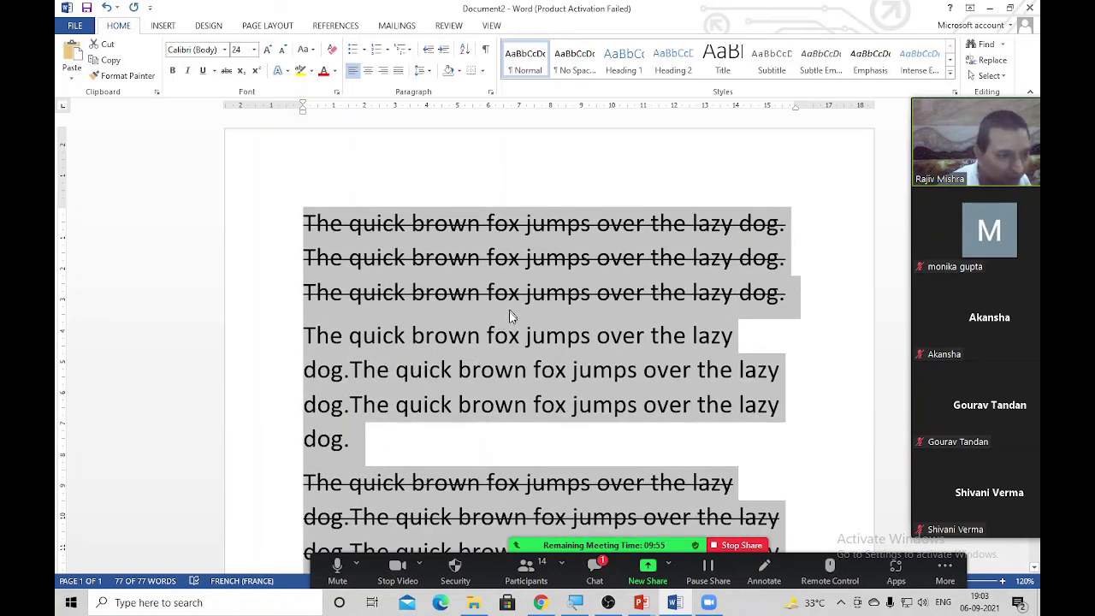
pyautogui.click(732, 335)
# Strike through the first line of the second paragraph
pyautogui.moveTo(732, 333); pyautogui.dragTo(228, 327)
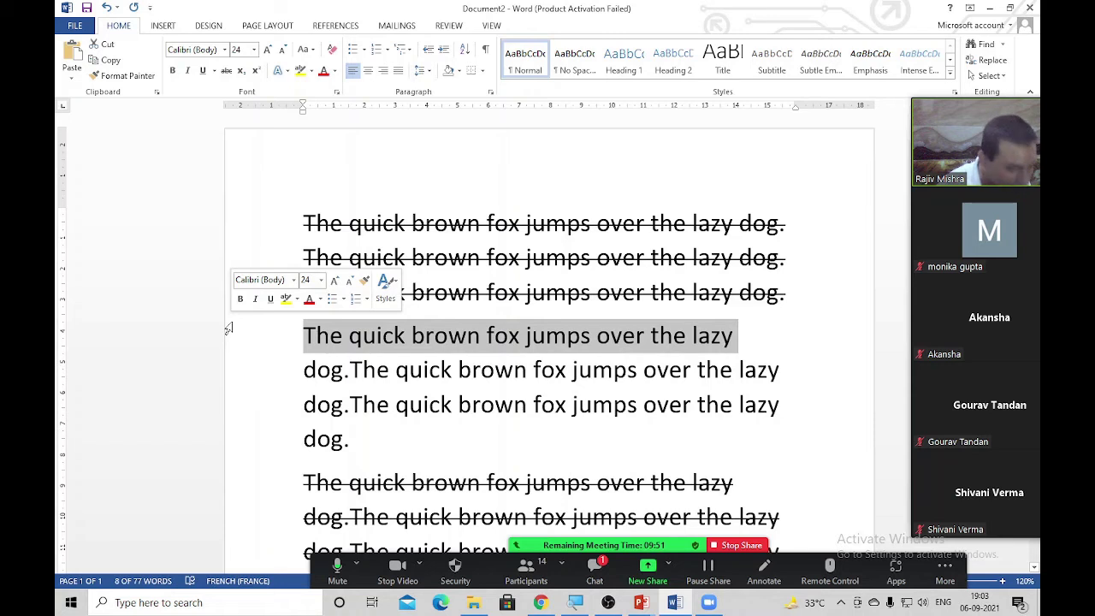
pyautogui.press('alt')
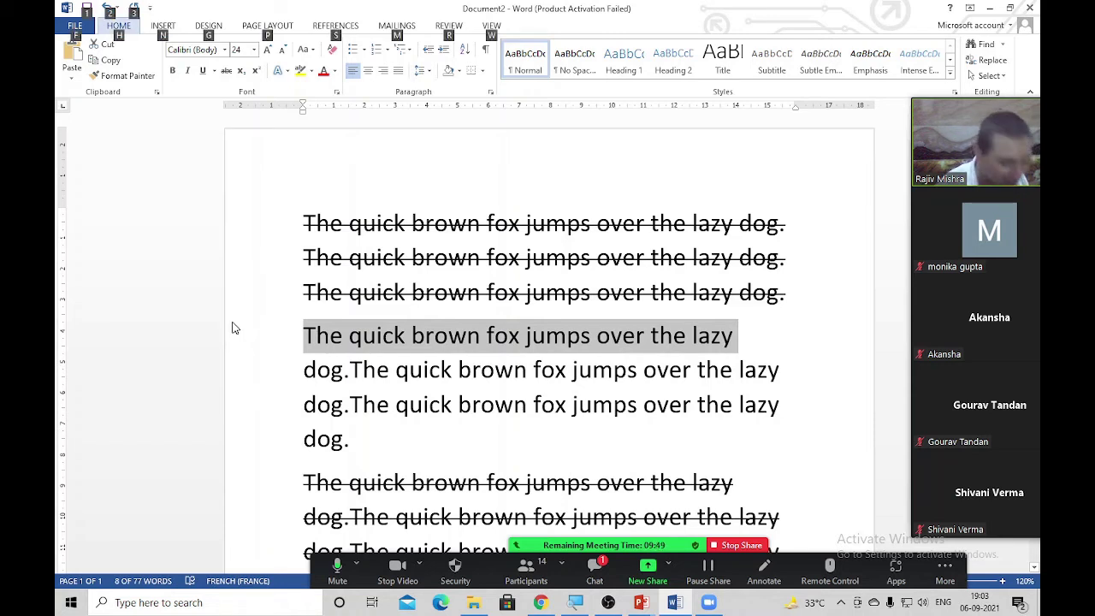
pyautogui.press('h')
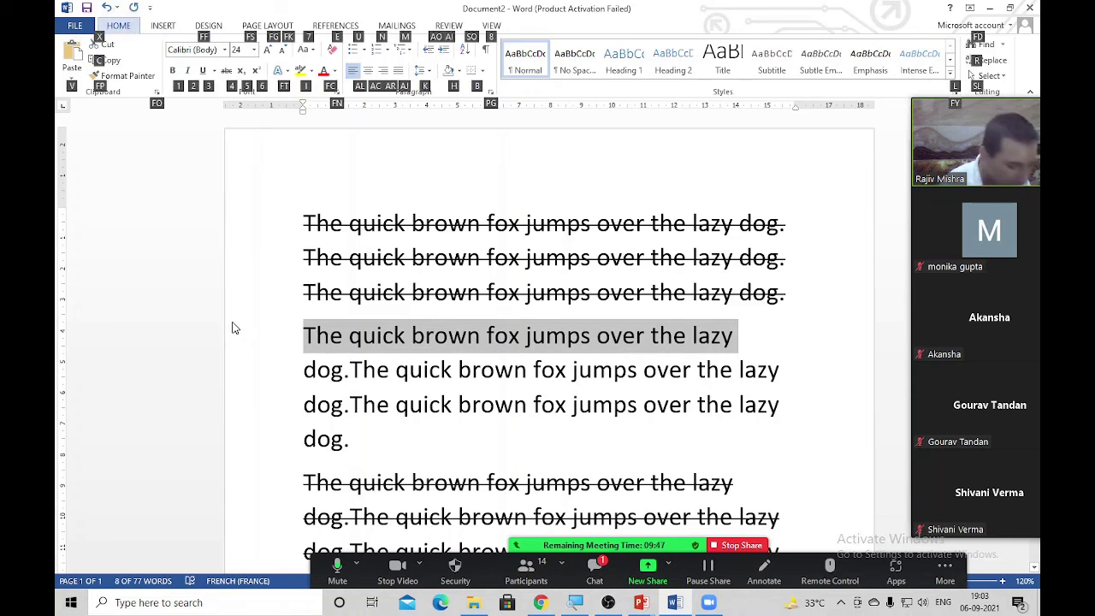
pyautogui.press('4')
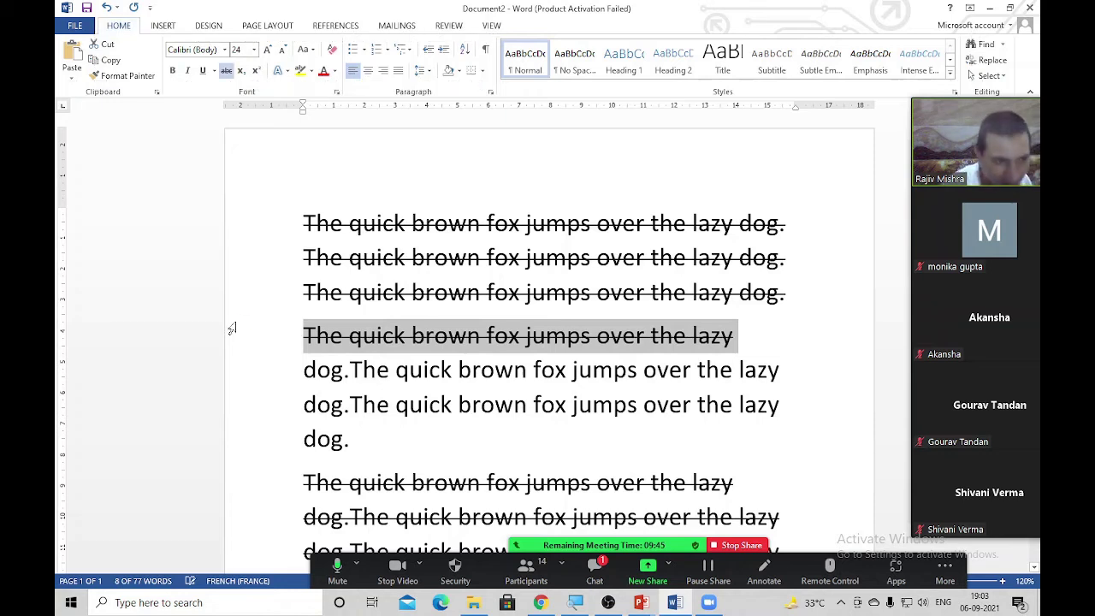
# Type A2 after the last 'dog.' and try the 2 as subscript, then undo it
pyautogui.click(382, 463)
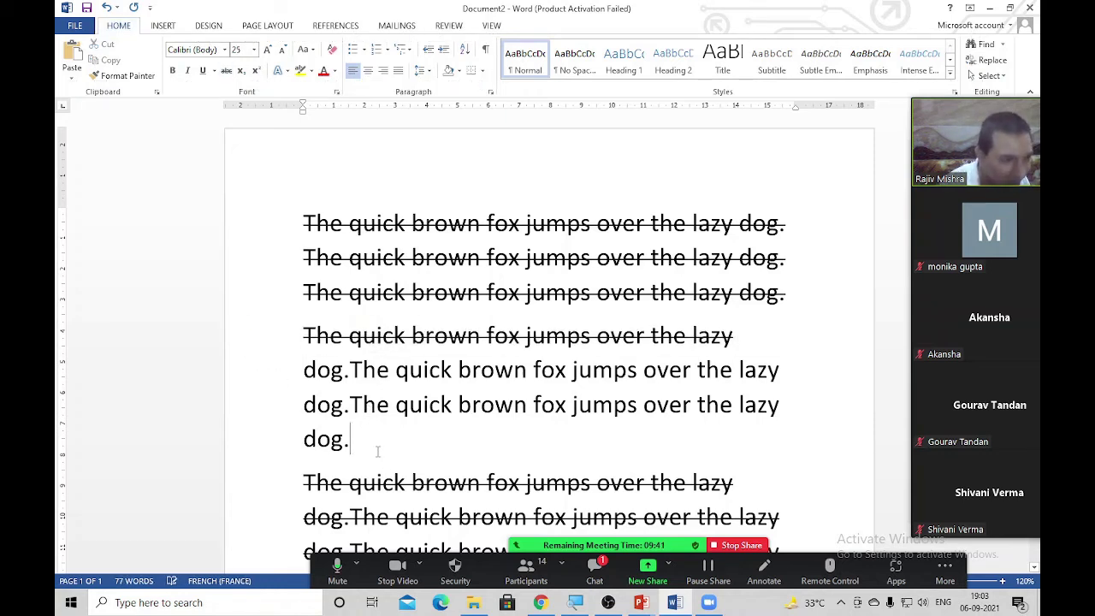
pyautogui.write('A')
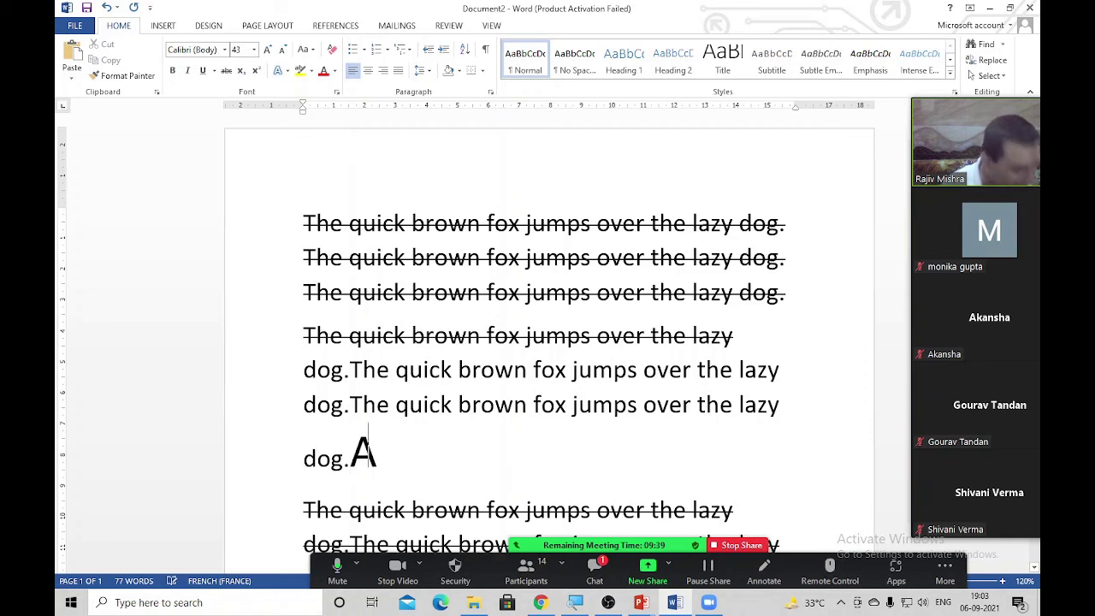
pyautogui.write('2')
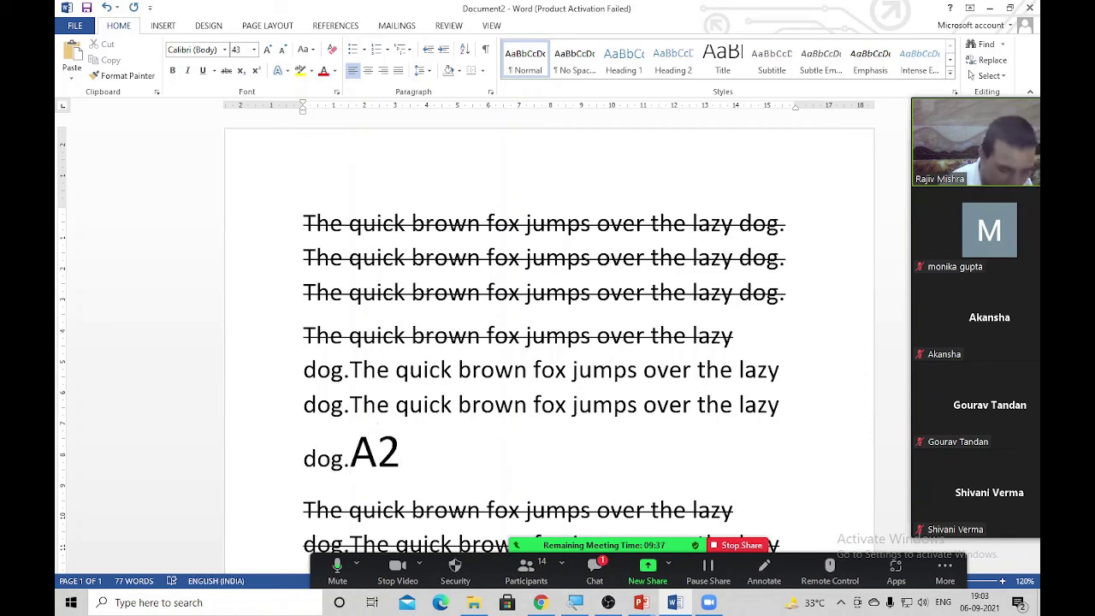
pyautogui.hotkey('shift', 'Left')
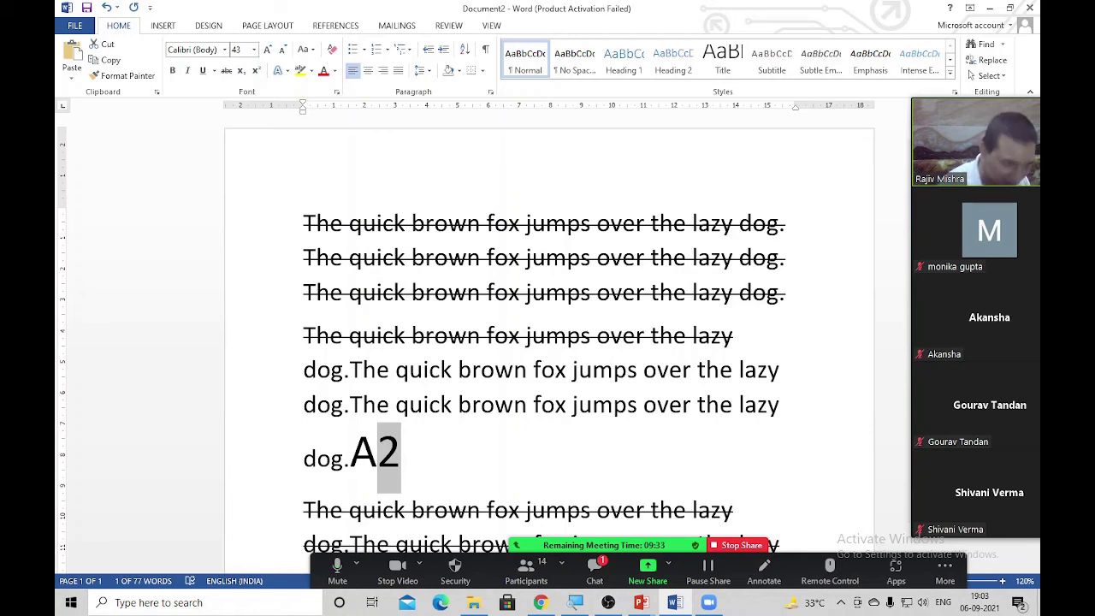
pyautogui.press('alt')
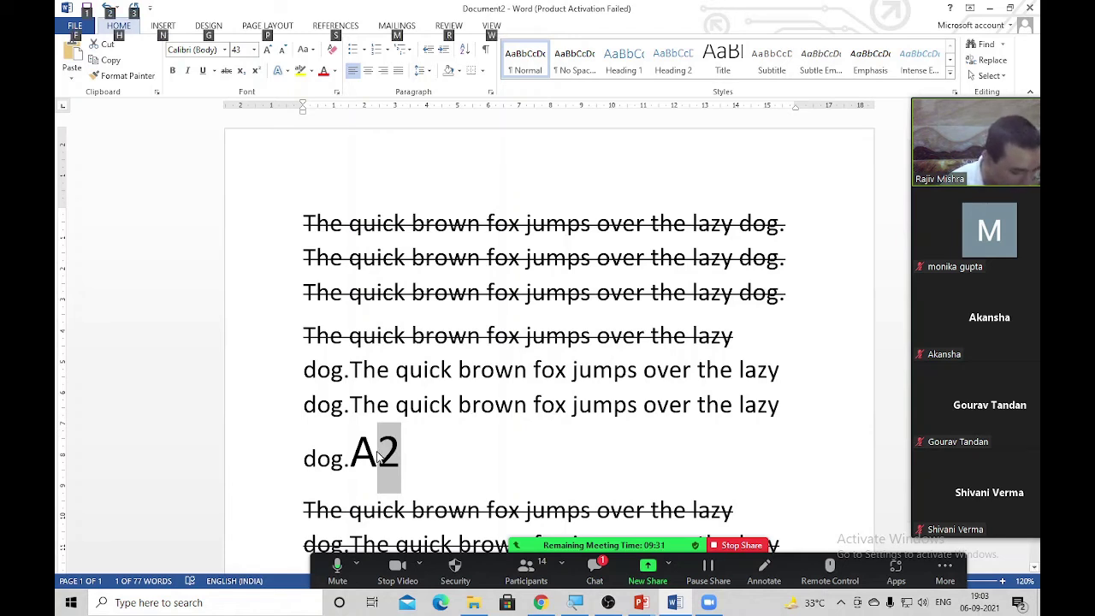
pyautogui.press('h')
pyautogui.press('5')
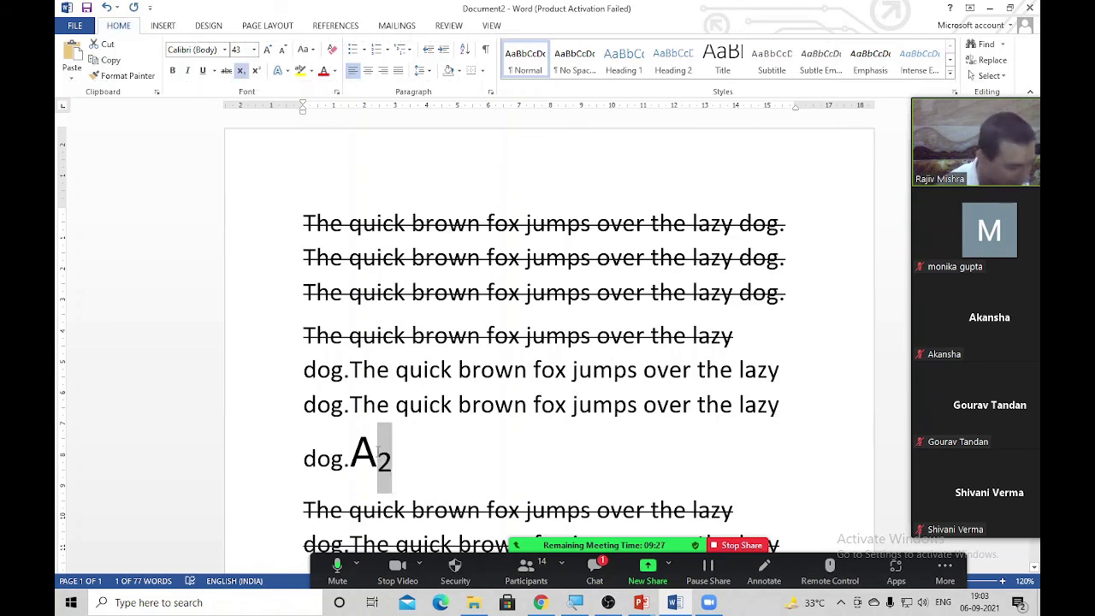
pyautogui.hotkey('ctrl', '=')
# Make the 2 superscript instead, so the line ends with A²
pyautogui.press('alt')
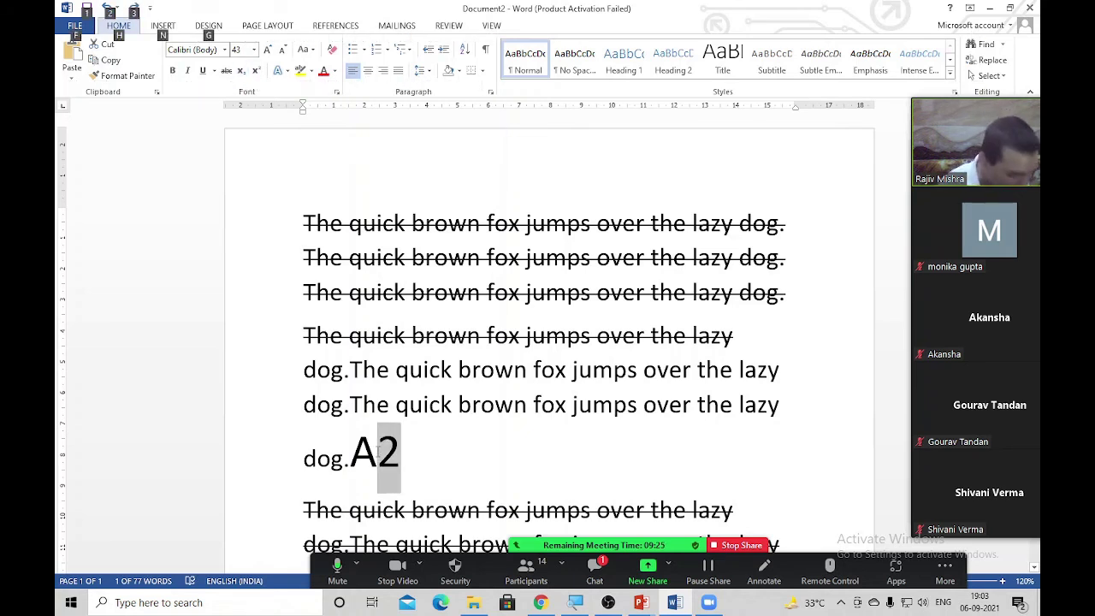
pyautogui.press('h')
pyautogui.press('6')
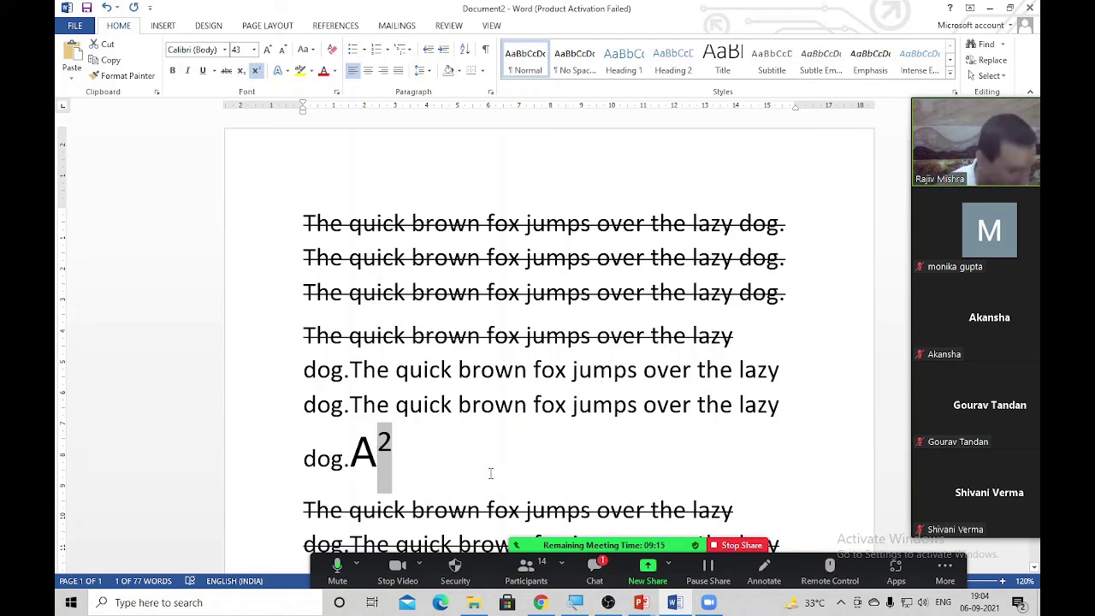
pyautogui.press('alt')
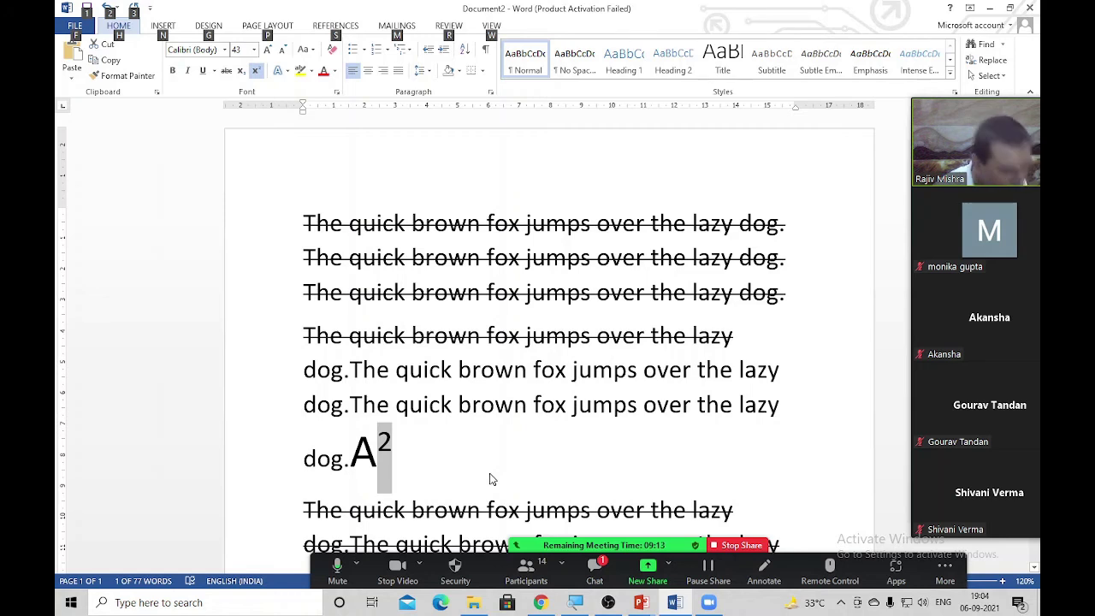
pyautogui.press('h')
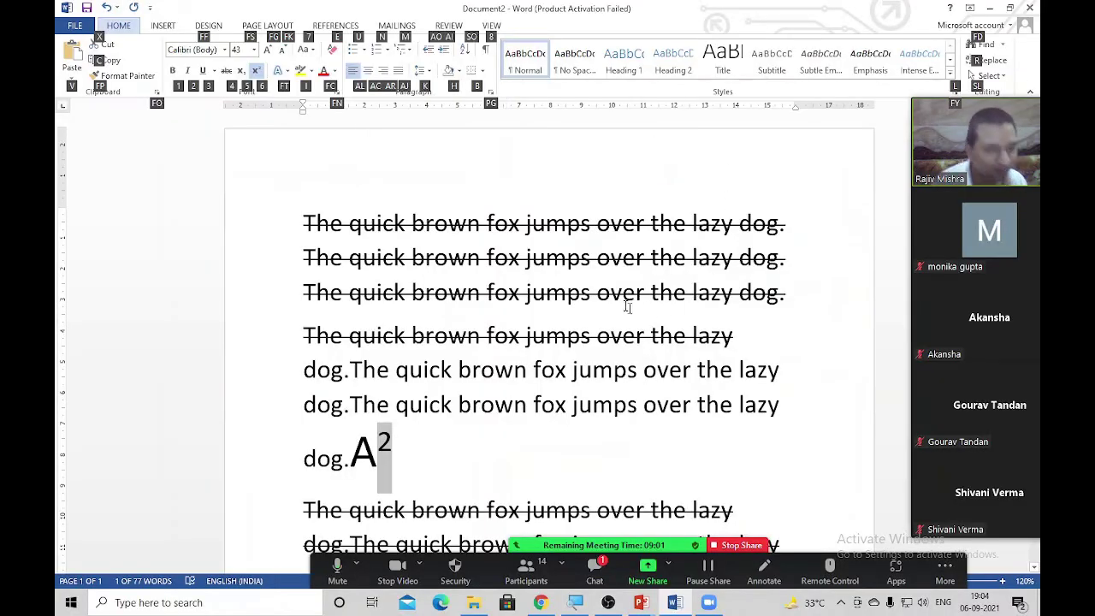
pyautogui.click(626, 301)
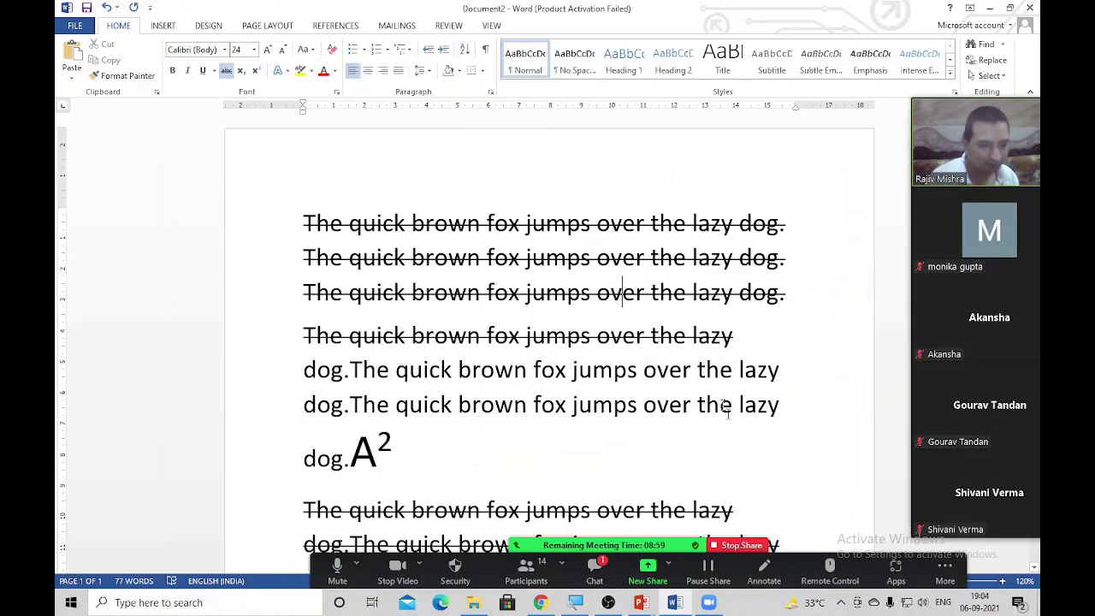
# Switch the Zoom share from Word to the PowerPoint slide show
pyautogui.click(763, 544)
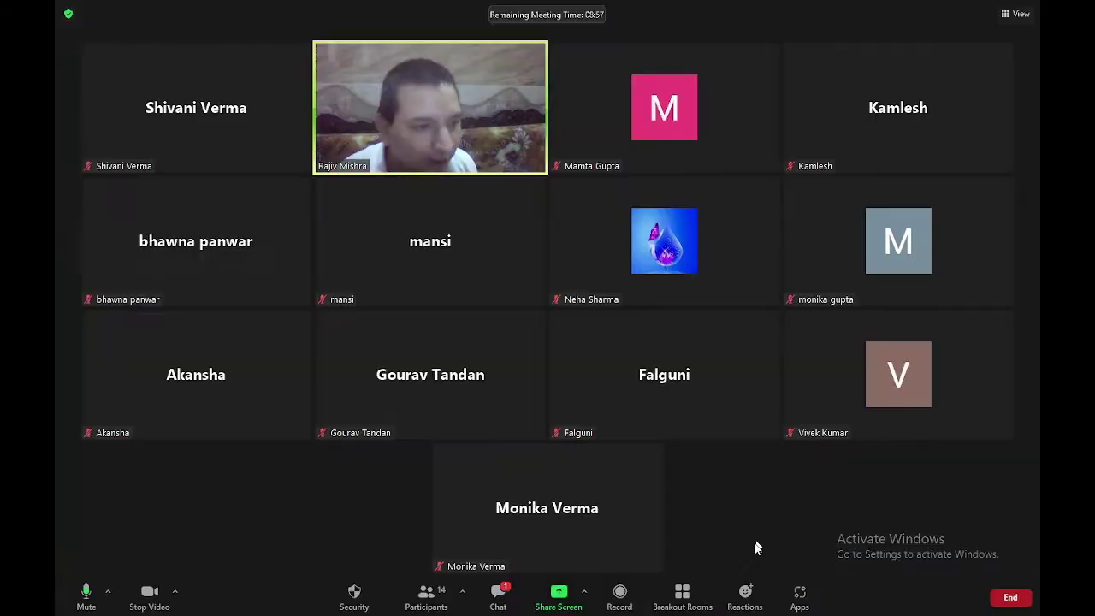
pyautogui.click(562, 591)
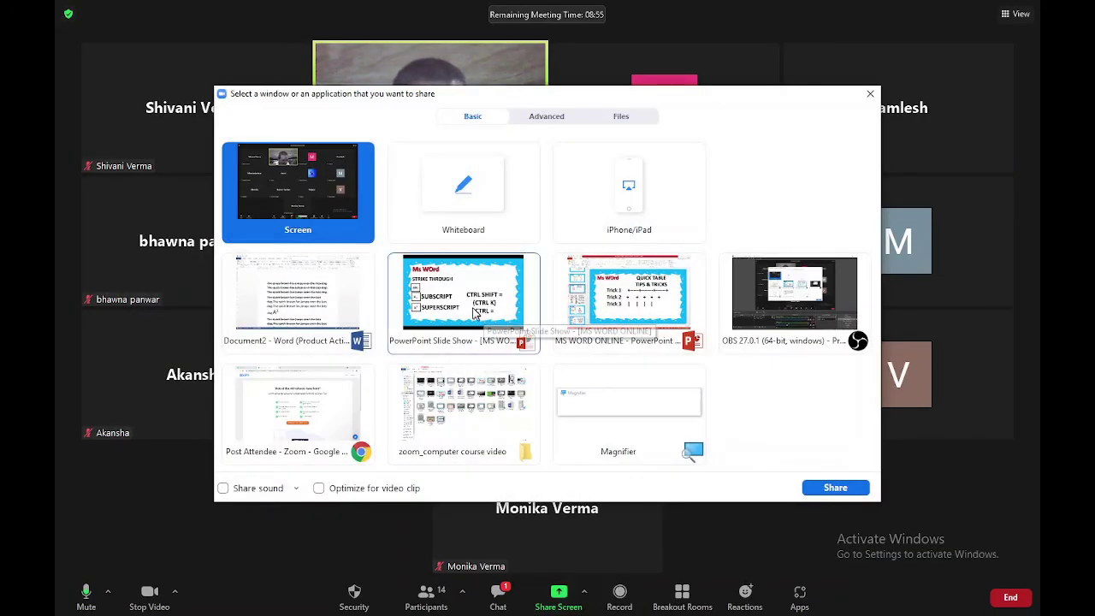
pyautogui.doubleClick(479, 316)
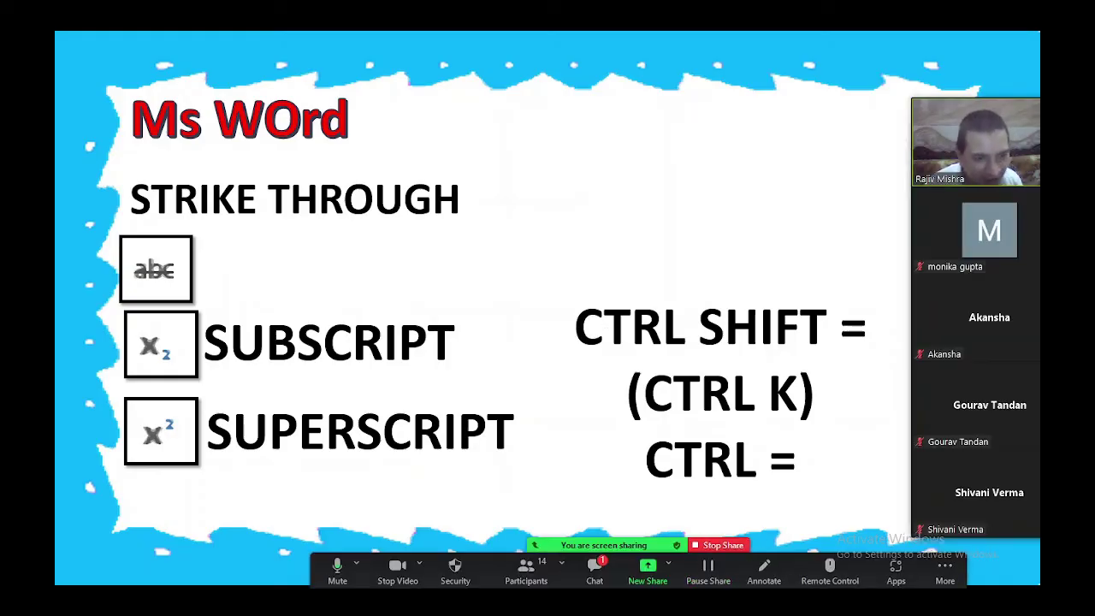
# Show the font-formatting slide with its Shift F3 and CTRL Spacebar shortcuts, then end the share
pyautogui.click(601, 321)
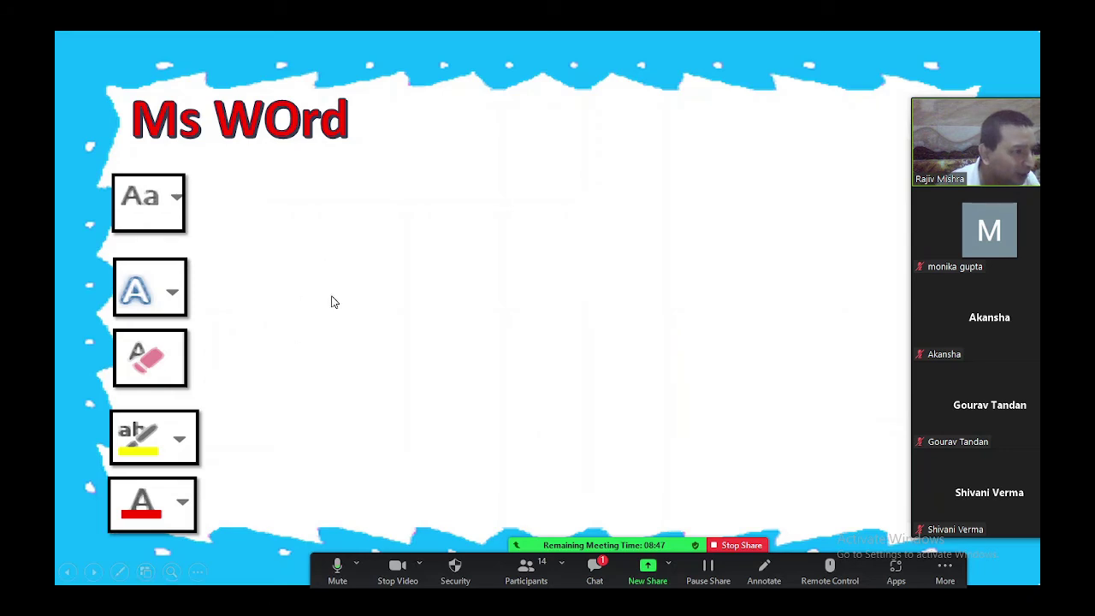
pyautogui.click(359, 350)
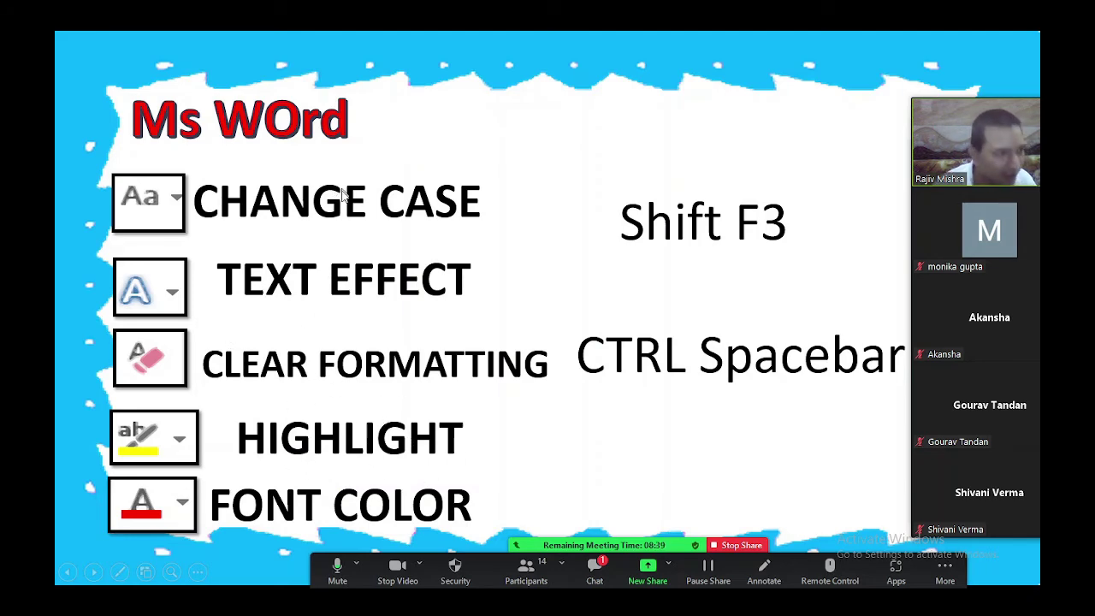
pyautogui.click(737, 546)
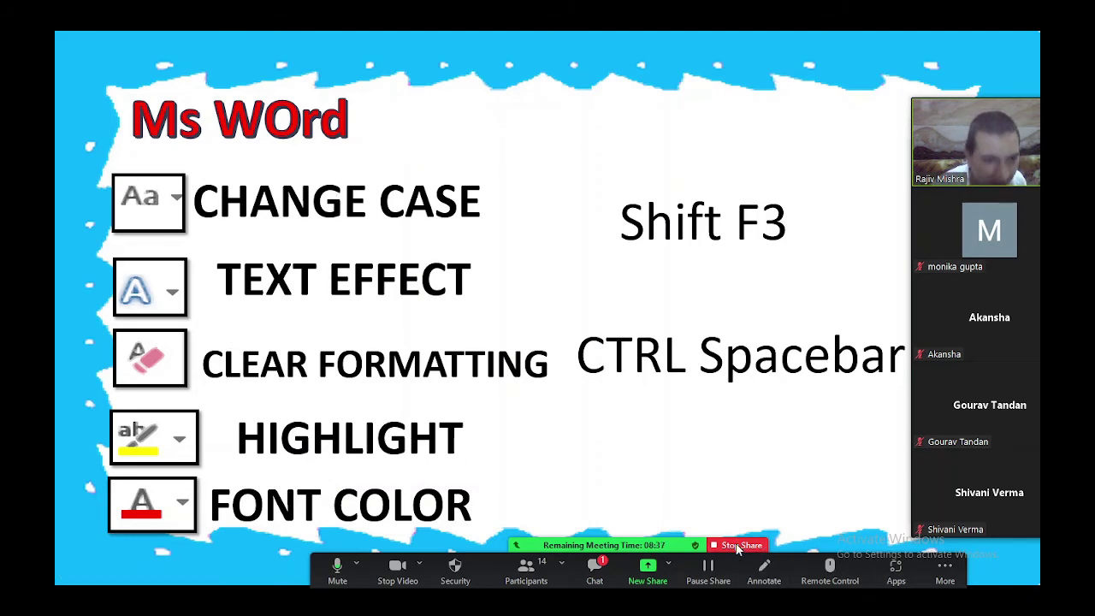
pyautogui.click(559, 593)
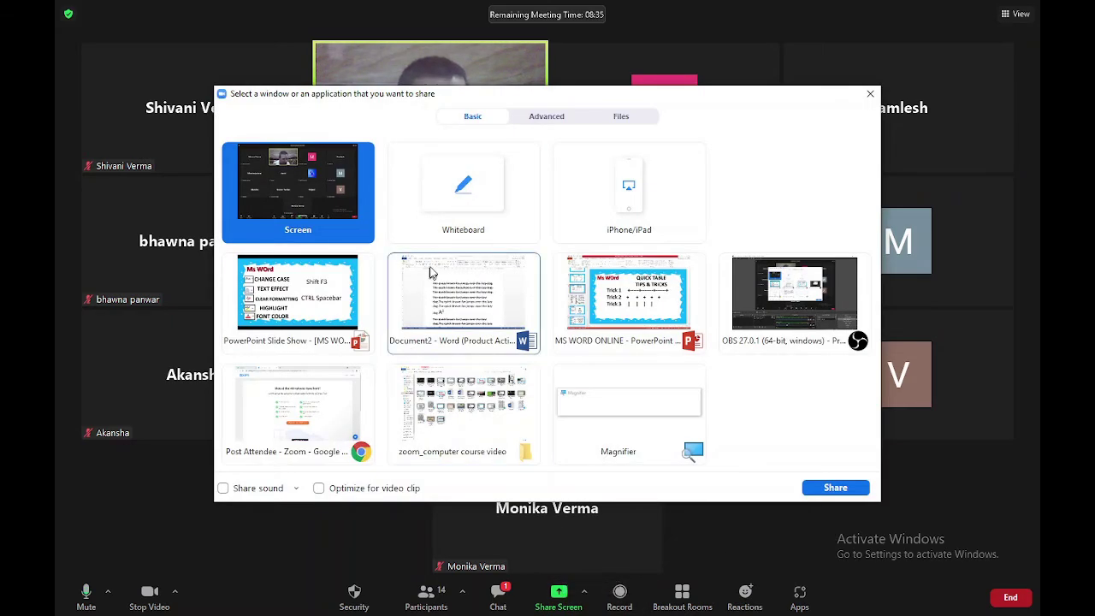
# Re-share Word and replace all the text with a name typed in capitals
pyautogui.doubleClick(430, 278)
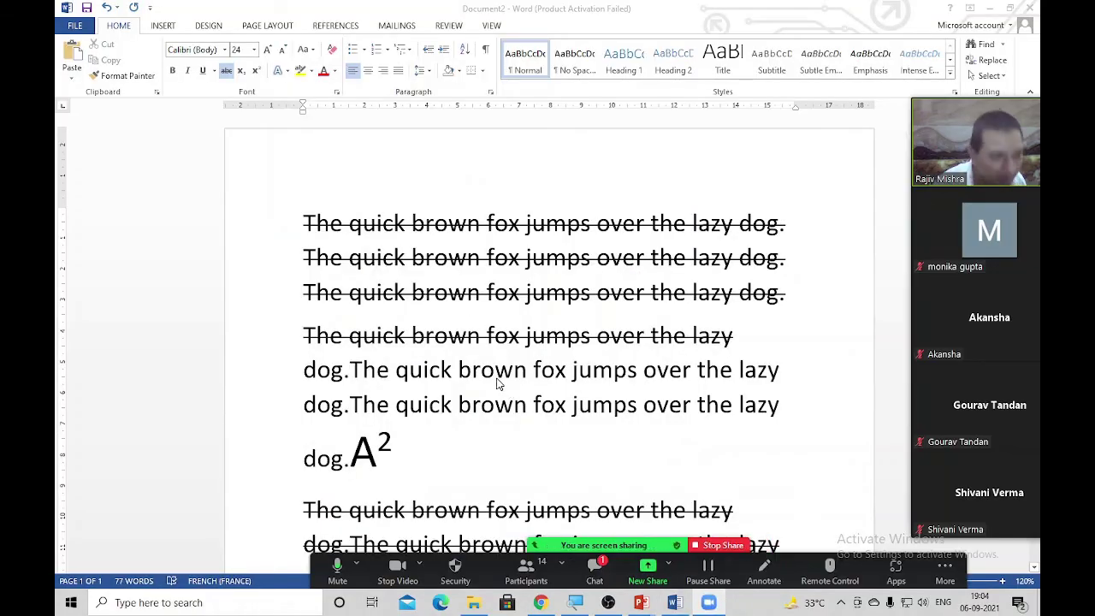
pyautogui.hotkey('ctrl', 'a')
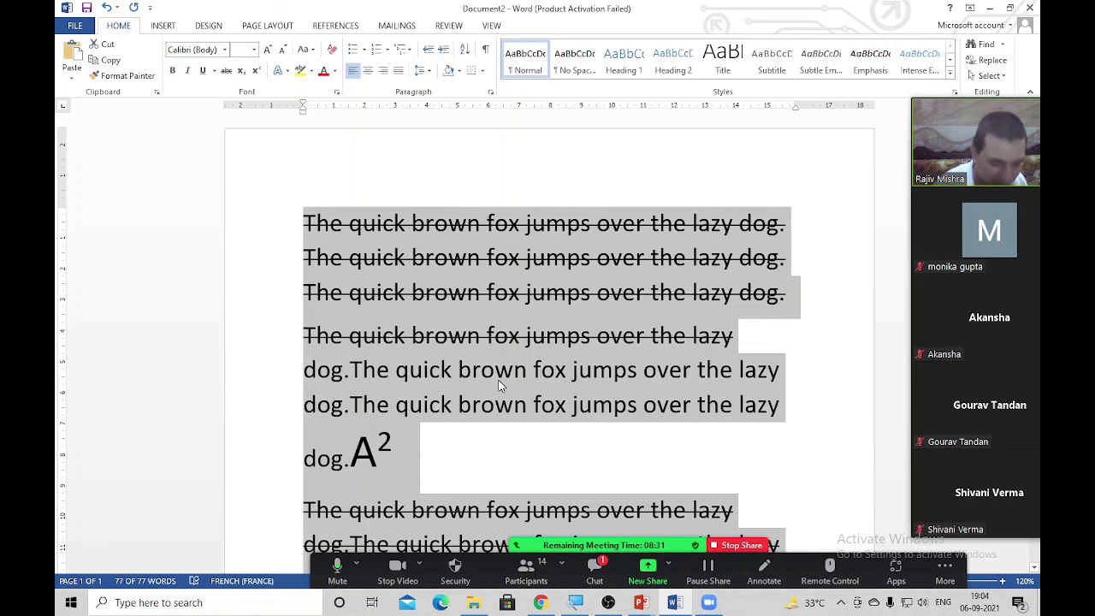
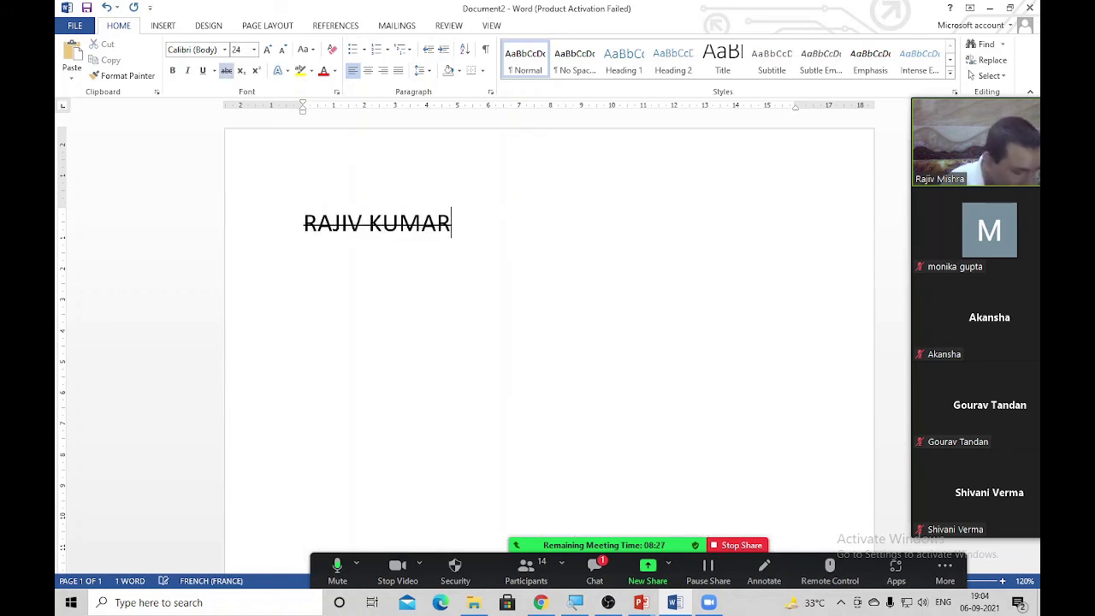
# Clear the name's formatting, enlarge it to 49 pt, and paste a copy on a second line
pyautogui.hotkey('ctrl', 'a')
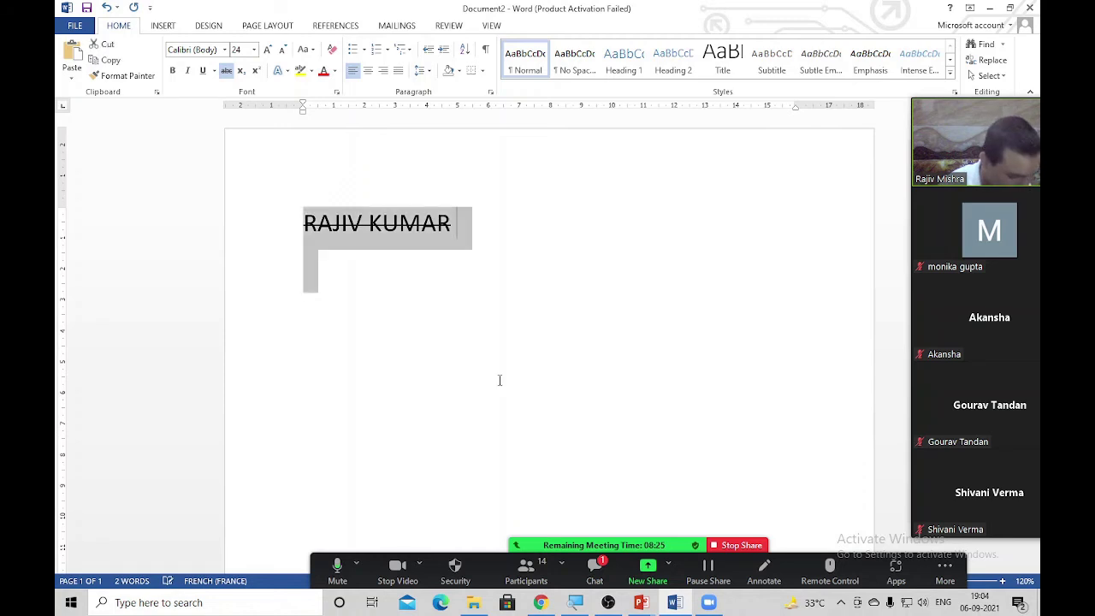
pyautogui.hotkey('ctrl', 'space')
pyautogui.hotkey('ctrl', ']')
pyautogui.hotkey('ctrl', ']')
pyautogui.hotkey('ctrl', ']')
pyautogui.hotkey('ctrl', ']')
pyautogui.hotkey('ctrl', ']')
pyautogui.hotkey('ctrl', ']')
pyautogui.hotkey('ctrl', ']')
pyautogui.hotkey('ctrl', ']')
pyautogui.hotkey('ctrl', ']')
pyautogui.hotkey('ctrl', ']')
pyautogui.hotkey('ctrl', ']')
pyautogui.hotkey('ctrl', ']')
pyautogui.hotkey('ctrl', ']')
pyautogui.hotkey('ctrl', ']')
pyautogui.hotkey('ctrl', ']')
pyautogui.hotkey('ctrl', ']')
pyautogui.hotkey('ctrl', ']')
pyautogui.hotkey('ctrl', ']')
pyautogui.hotkey('ctrl', ']')
pyautogui.hotkey('ctrl', ']')
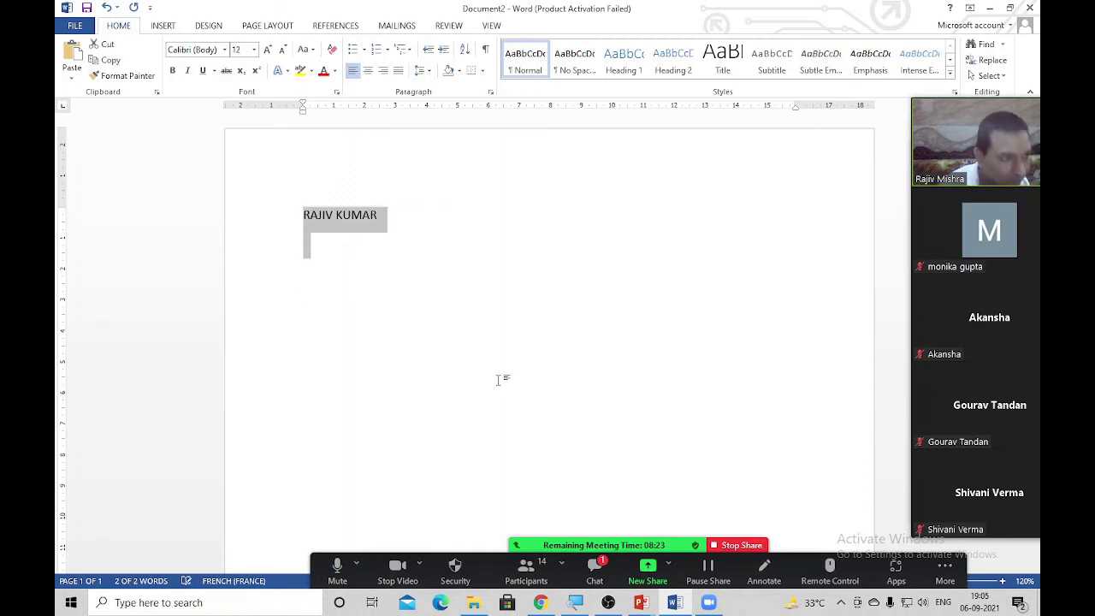
pyautogui.press('Right')
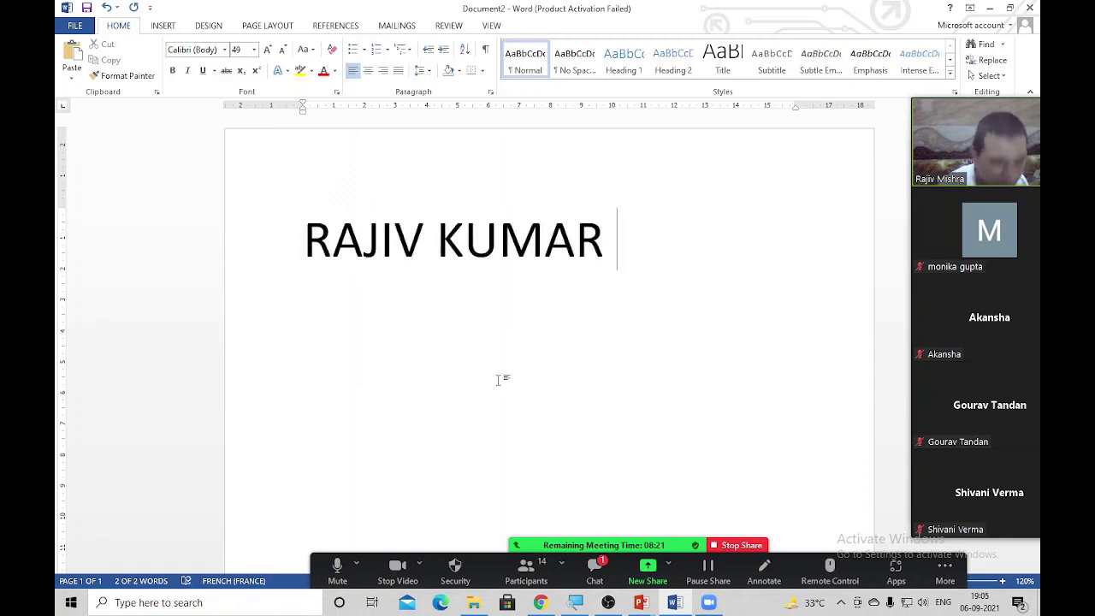
pyautogui.hotkey('ctrl', 'a')
pyautogui.hotkey('ctrl', 'c')
pyautogui.press('Right')
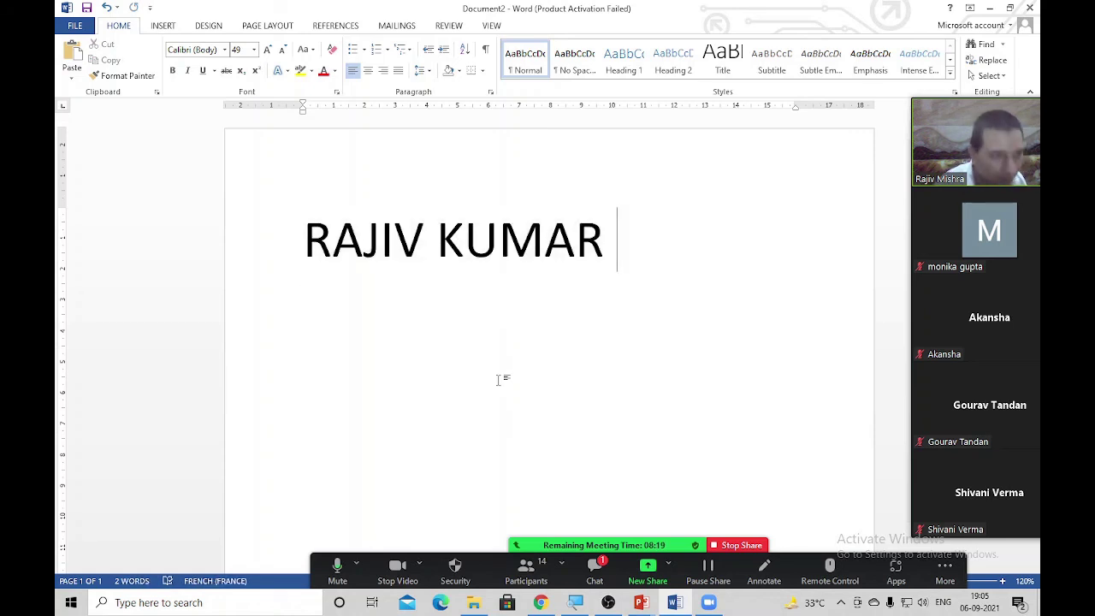
pyautogui.press('Return')
pyautogui.hotkey('ctrl', 'v')
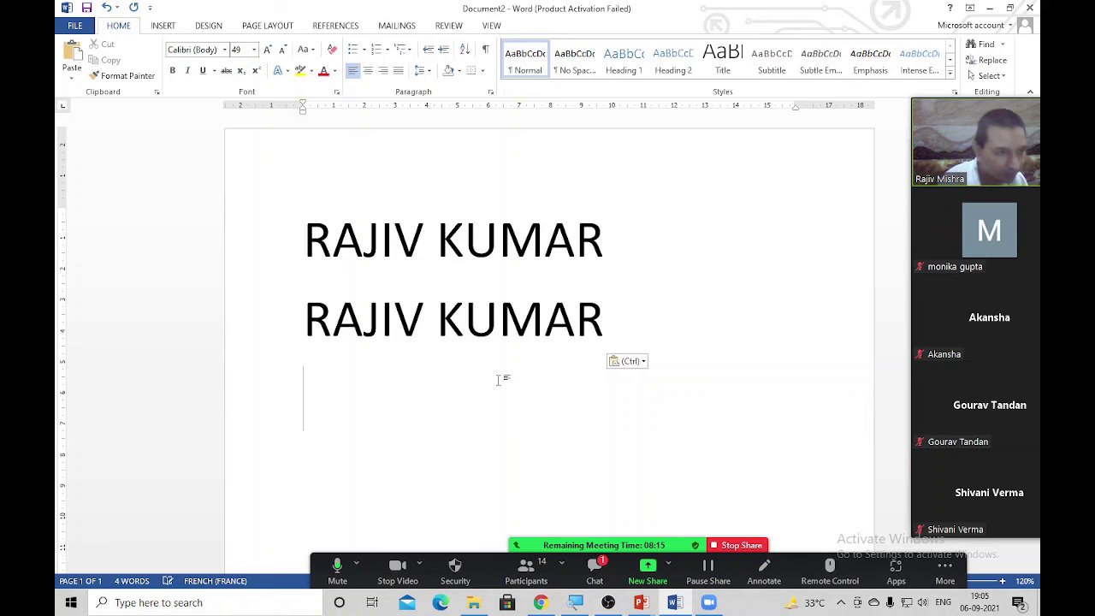
# Lowercase the second name line with Shift+F3 and add the full name in capitalised words below
pyautogui.moveTo(604, 329); pyautogui.dragTo(297, 357)
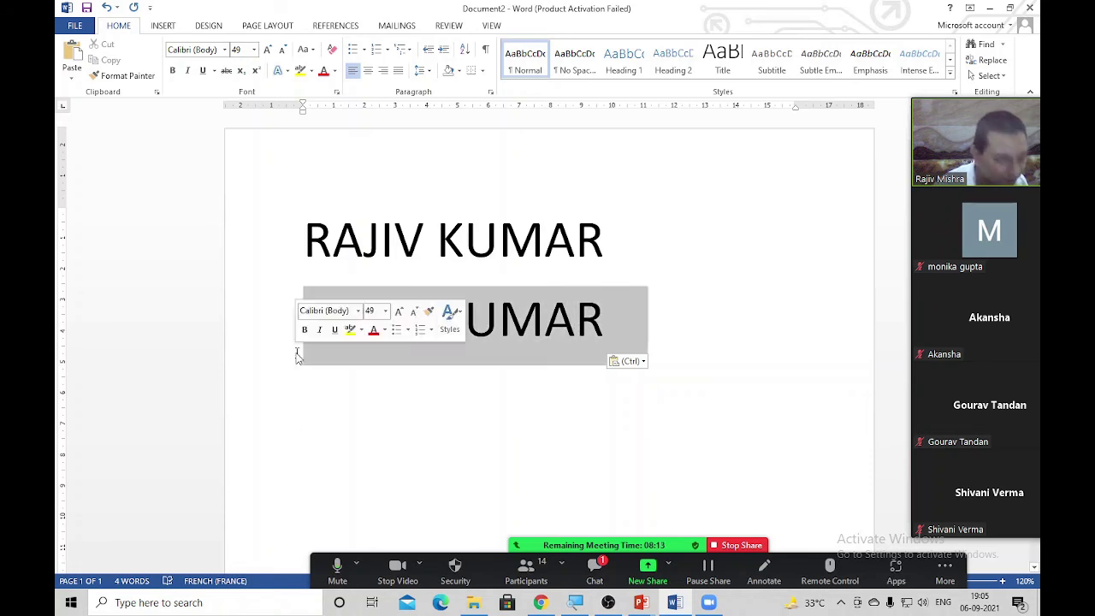
pyautogui.hotkey('shift', 'F3')
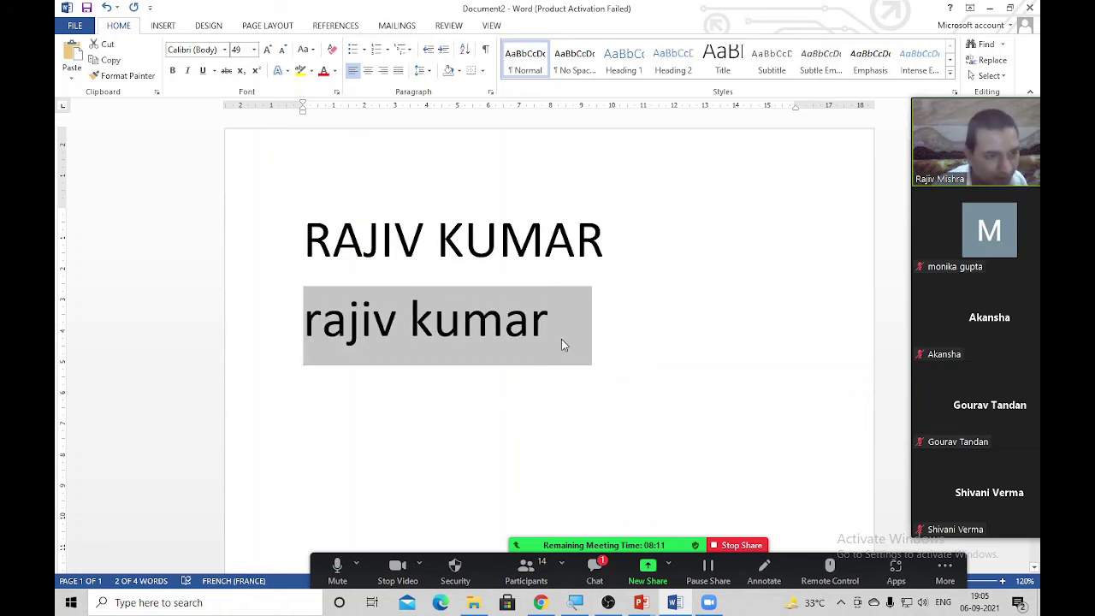
pyautogui.click(561, 339)
pyautogui.press('Return')
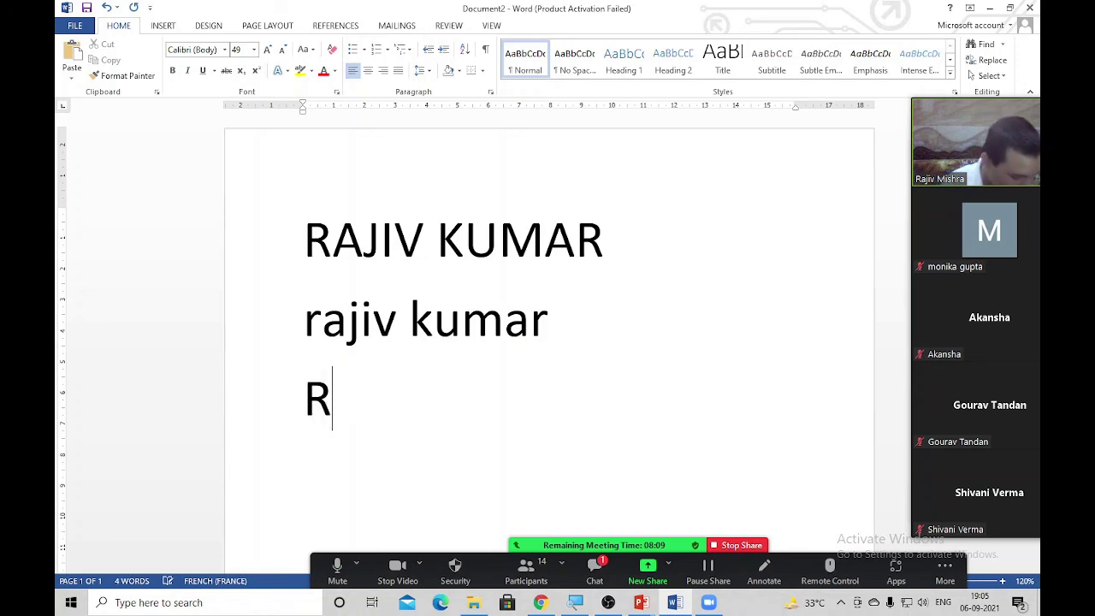
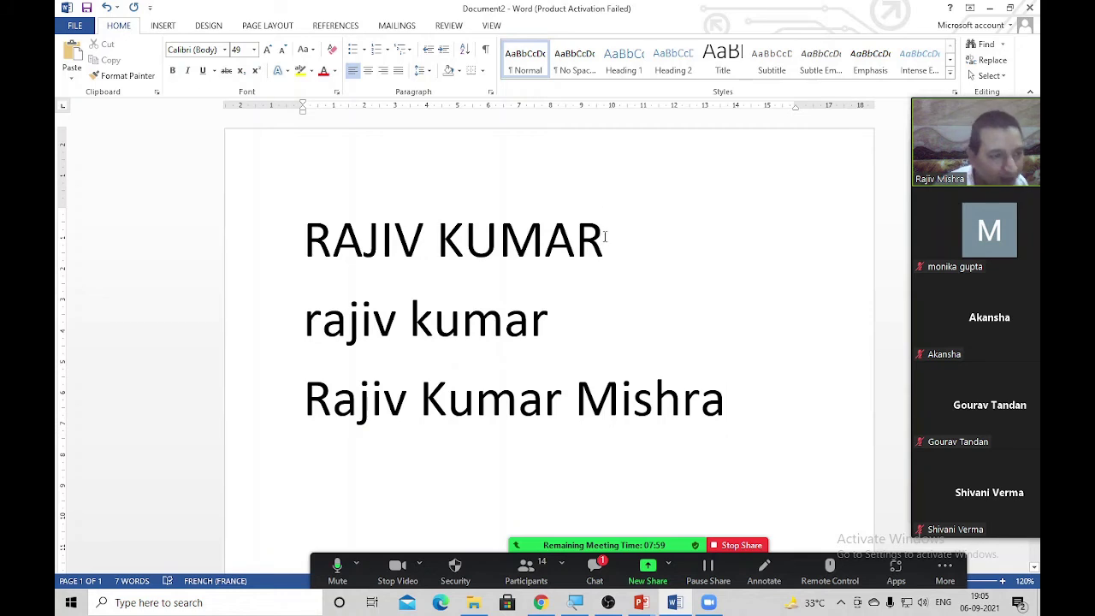
# Highlight the uppercase, lowercase and capitalised lines in turn, then stop sharing Word
pyautogui.moveTo(605, 237); pyautogui.dragTo(339, 241)
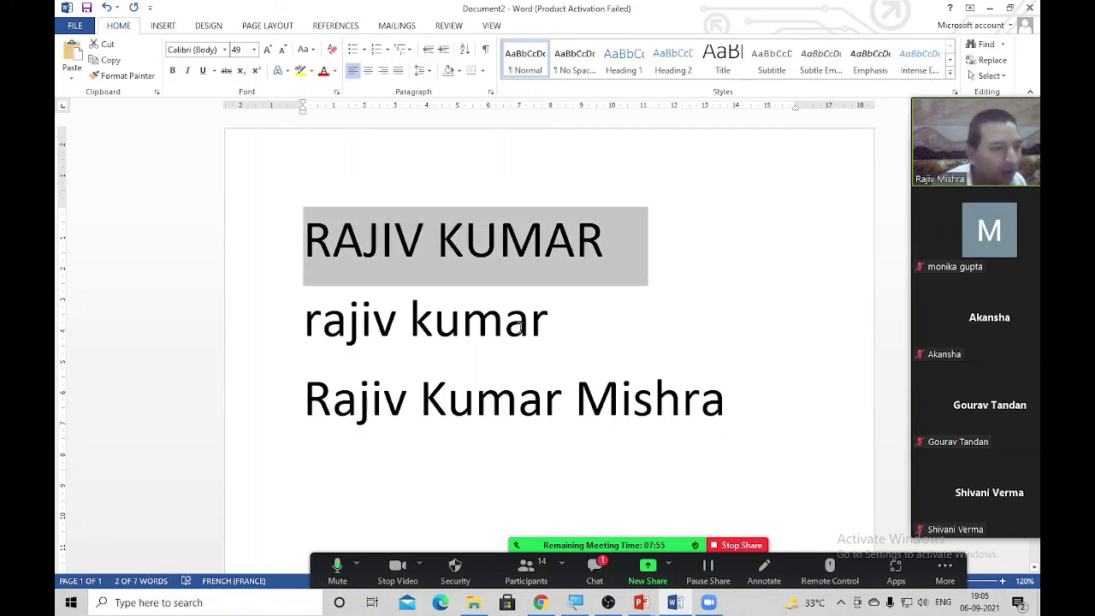
pyautogui.moveTo(560, 329); pyautogui.dragTo(254, 339)
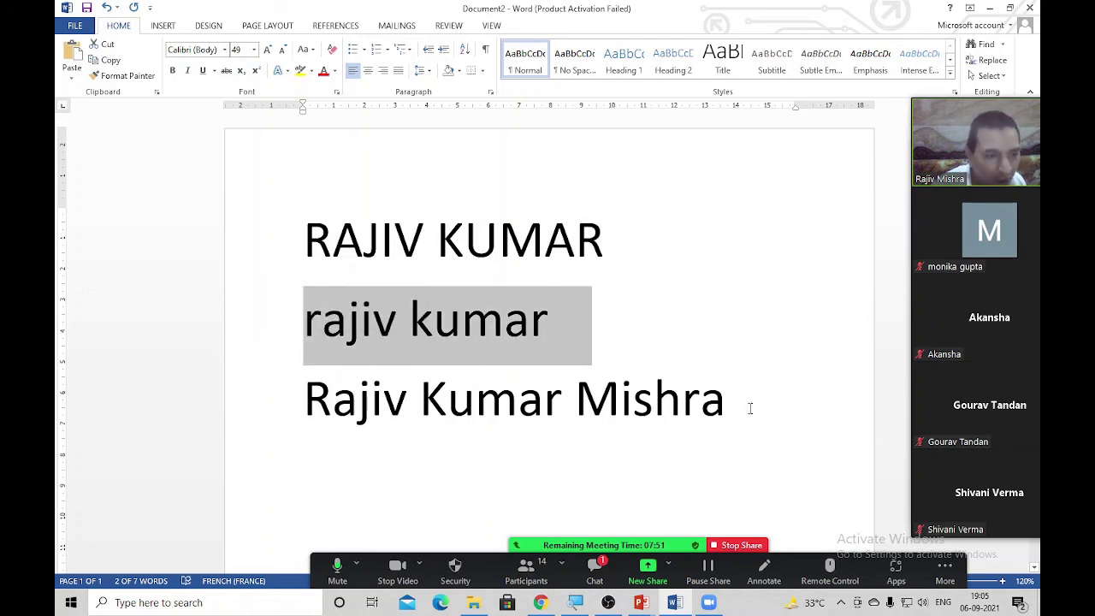
pyautogui.moveTo(750, 409); pyautogui.dragTo(305, 419)
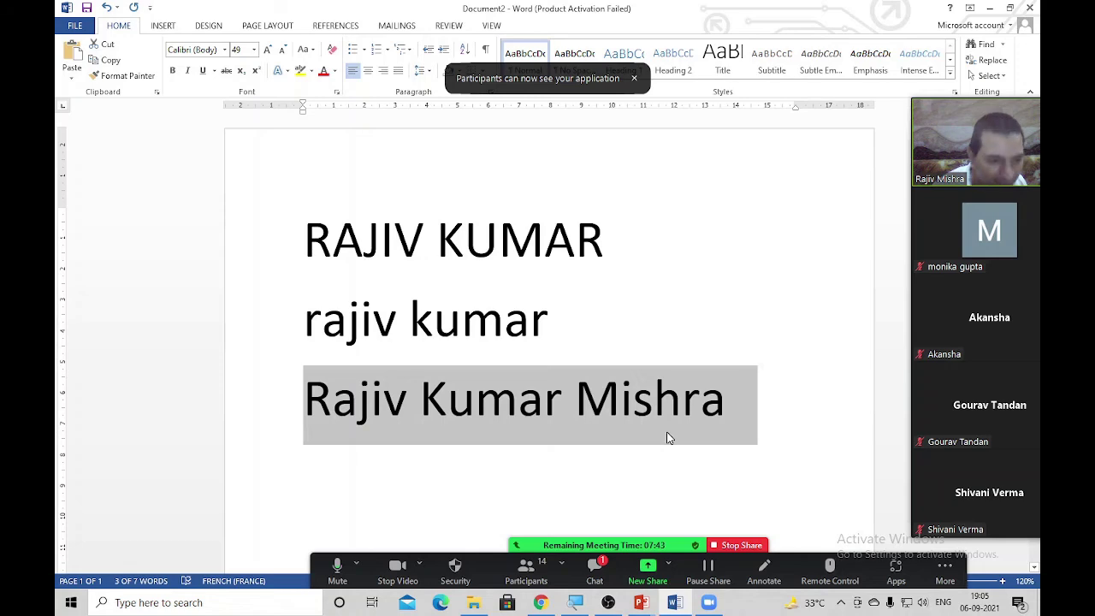
pyautogui.click(723, 409)
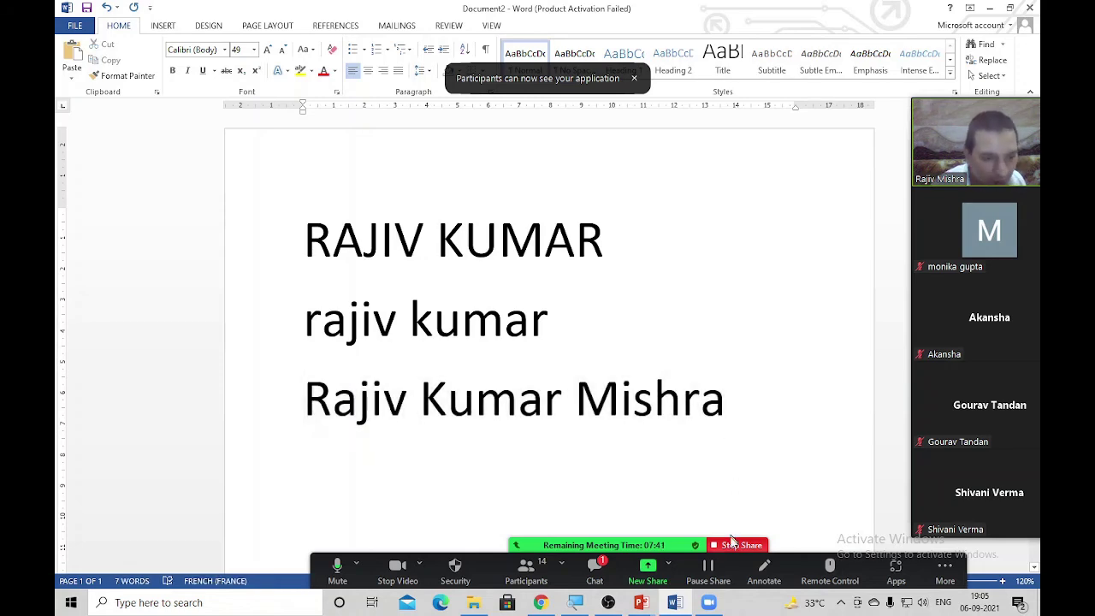
pyautogui.click(741, 544)
# Present the PowerPoint slide listing the five Change Case options, then re-share the Word window
pyautogui.click(560, 596)
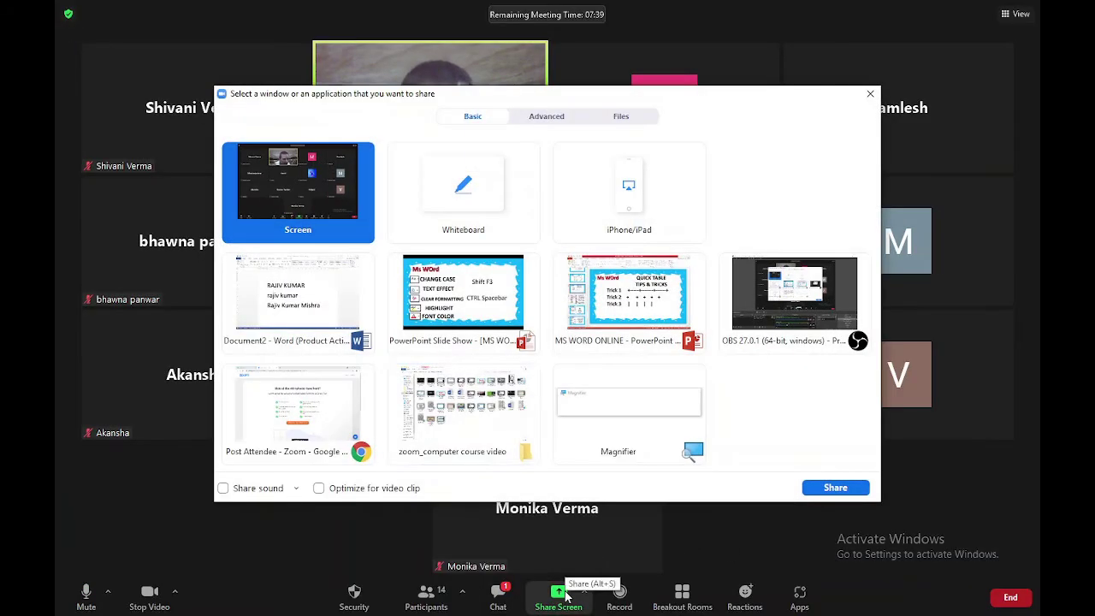
pyautogui.doubleClick(472, 307)
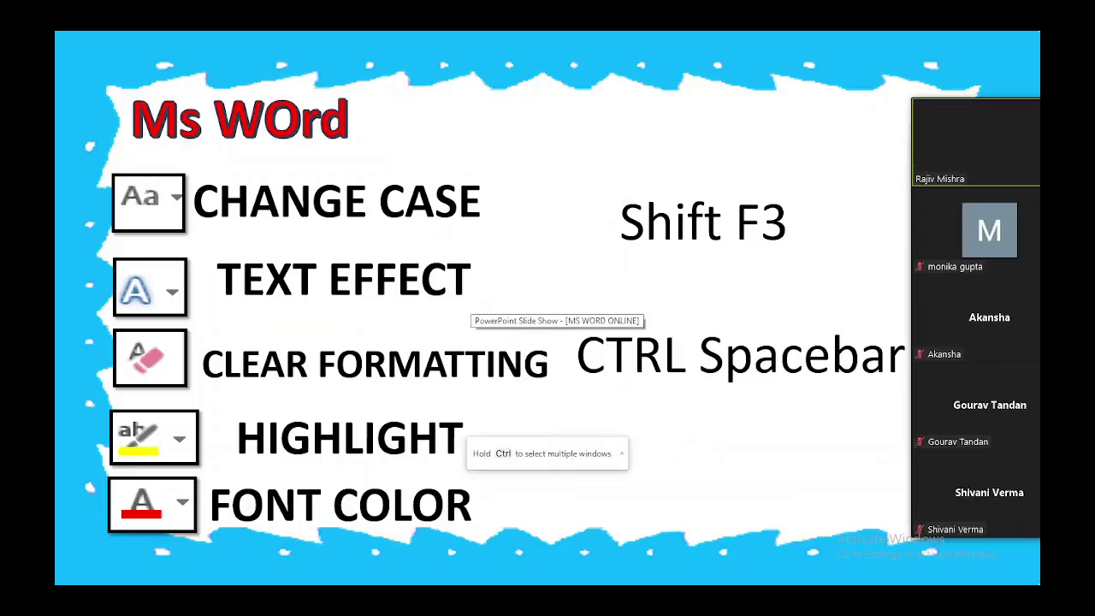
pyautogui.click(525, 288)
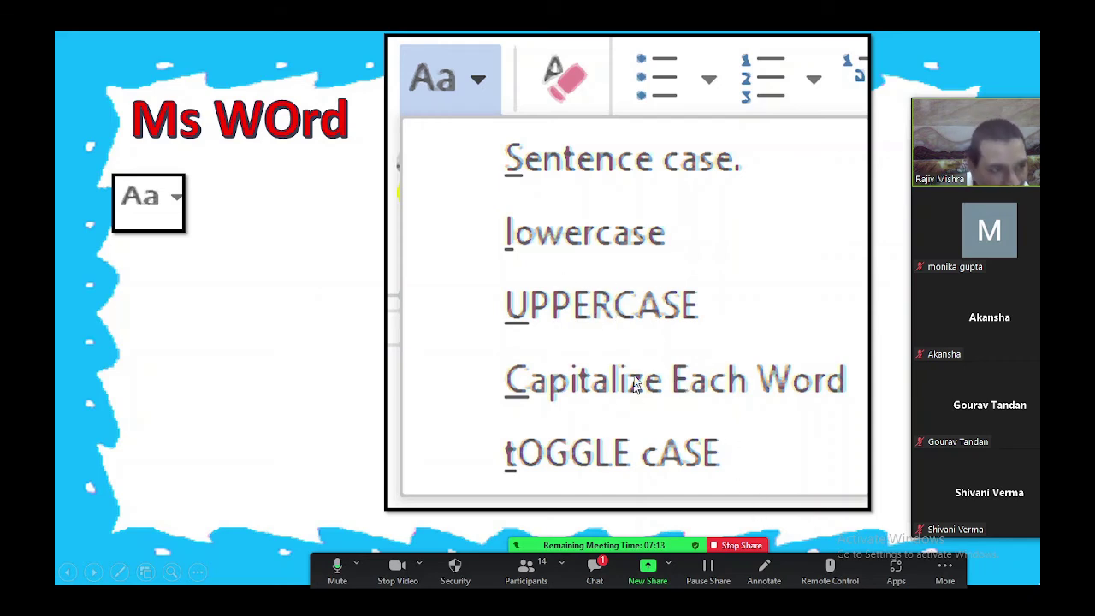
pyautogui.hotkey('alt', 's')
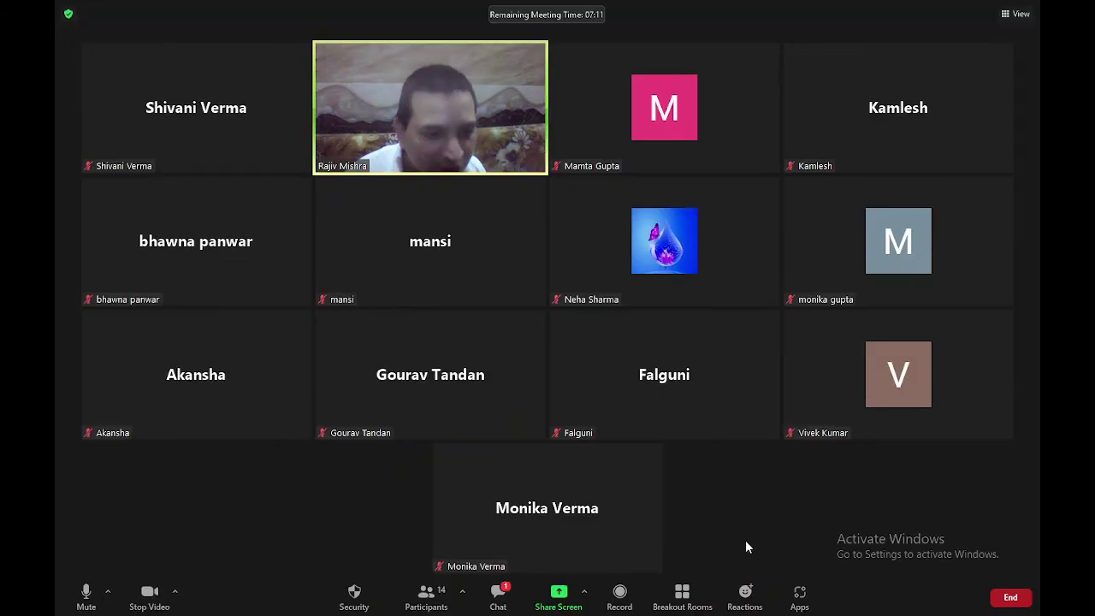
pyautogui.click(557, 595)
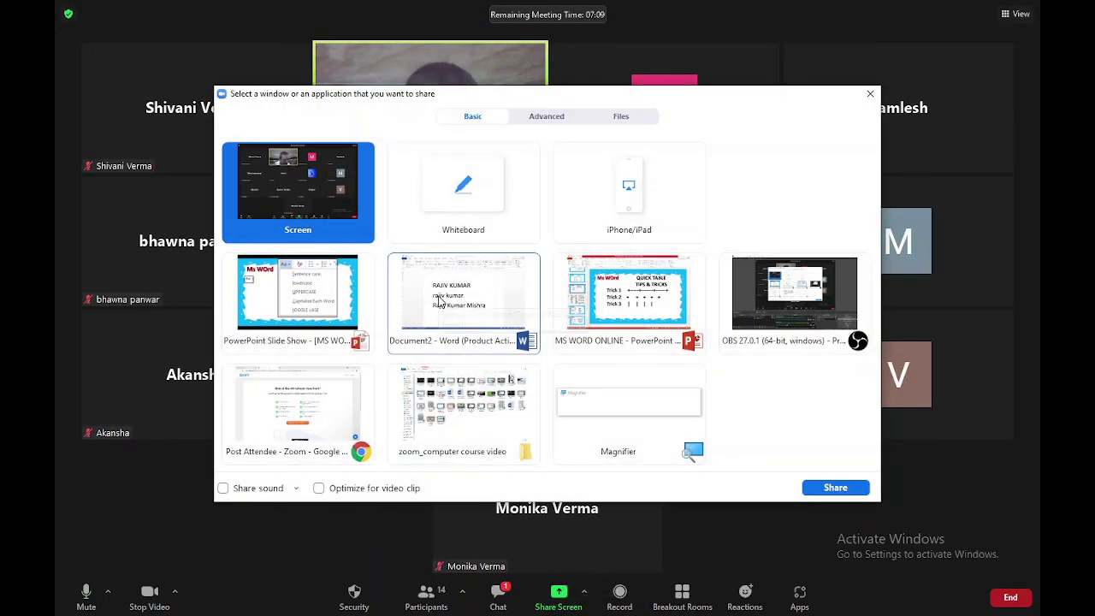
pyautogui.doubleClick(534, 346)
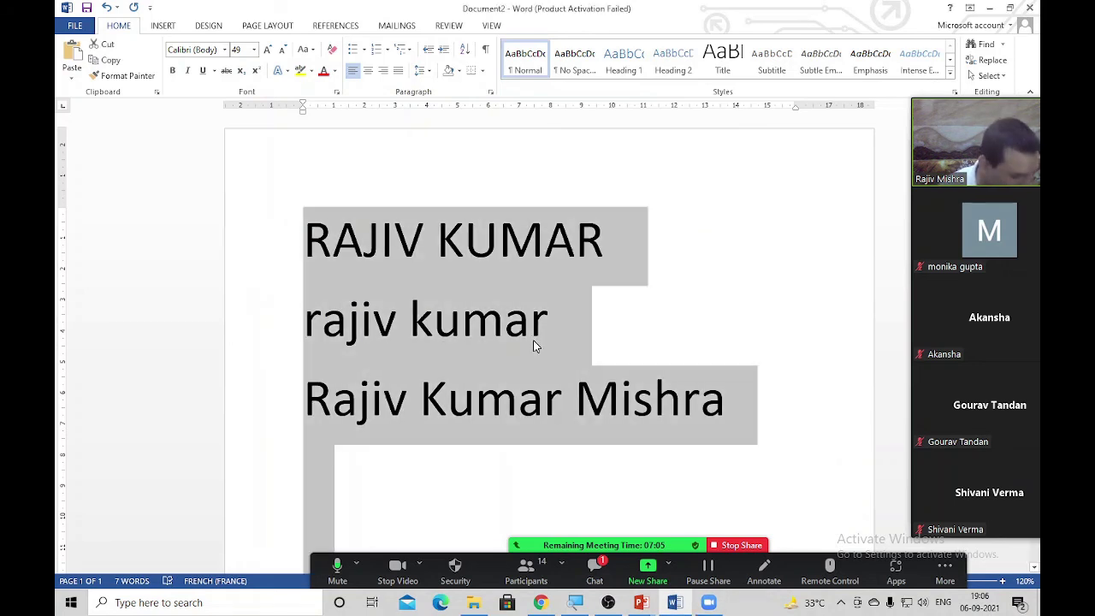
# Replace the name lines with a =rand(1) sample paragraph and select it
pyautogui.hotkey('ctrl', 'a')
pyautogui.write('=rand')
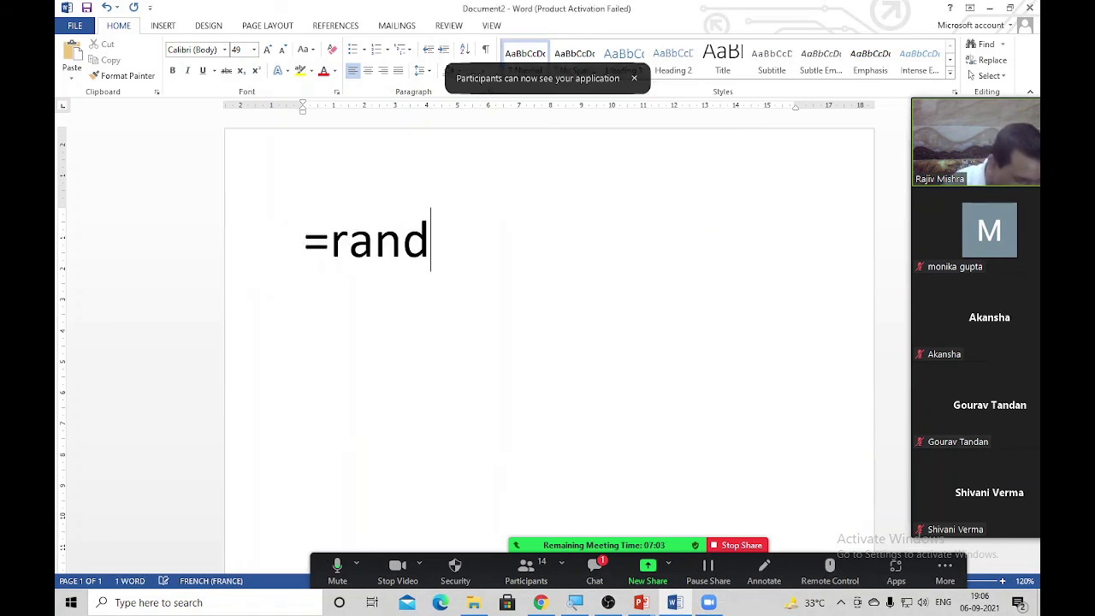
pyautogui.write('(1)')
pyautogui.press('Return')
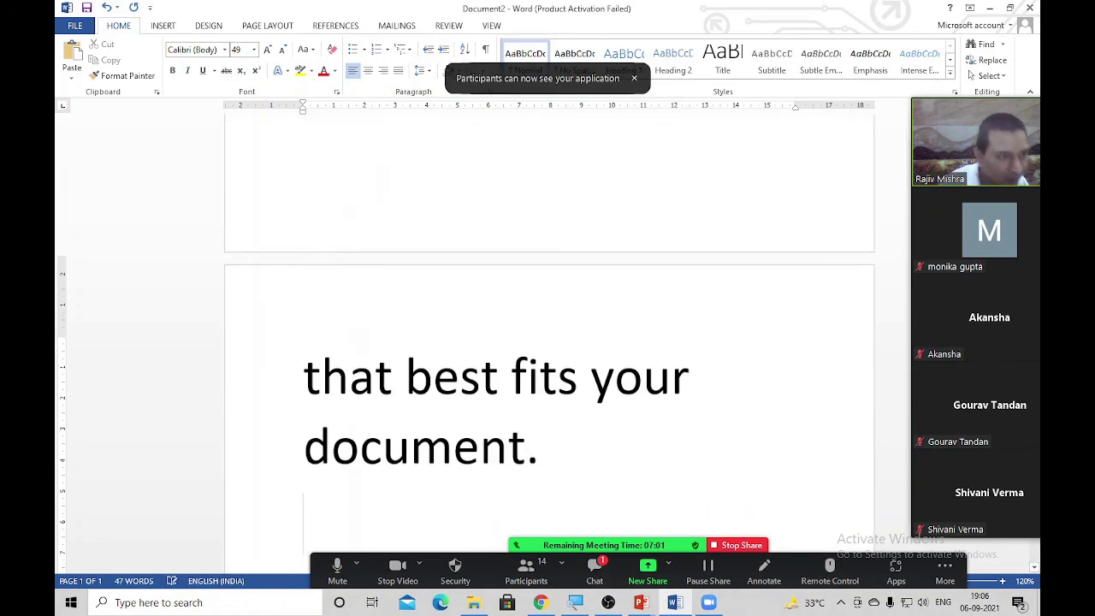
pyautogui.scroll(5, 605, 214)
pyautogui.hotkey('ctrl', 'a')
pyautogui.scroll(3, 604, 214)
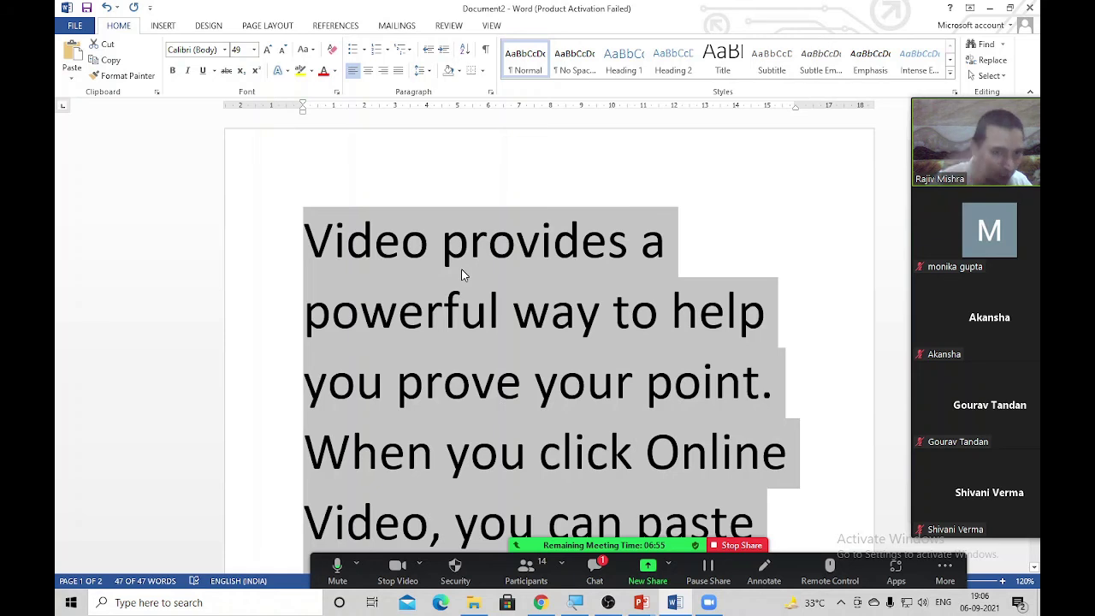
# Cycle the paragraph between all capitals and lowercase with Shift+F3
pyautogui.hotkey('shift', 'F3')
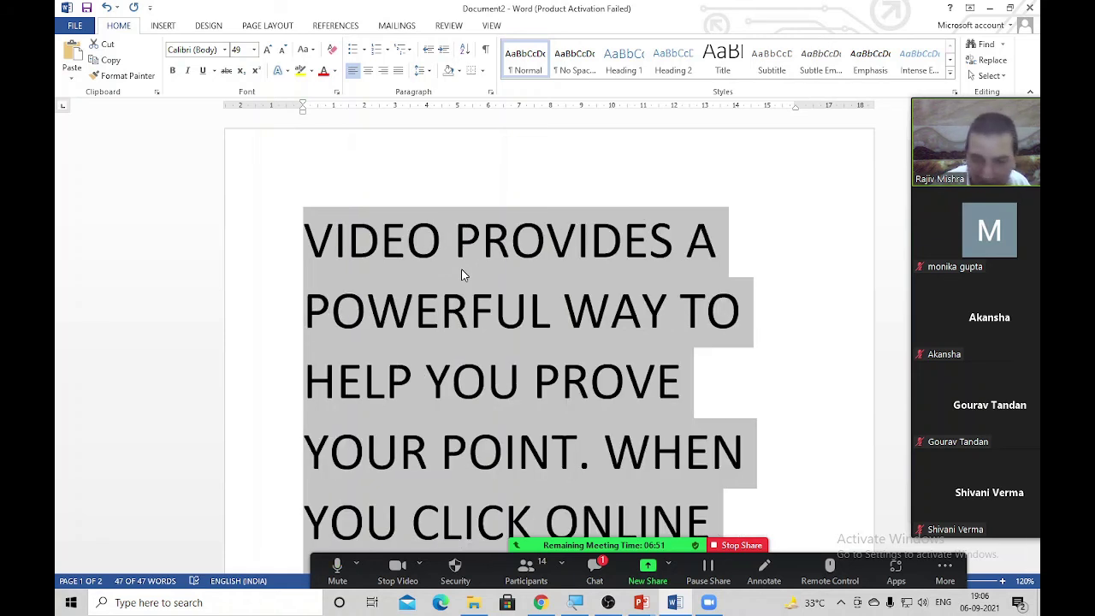
pyautogui.hotkey('shift', 'F3')
pyautogui.hotkey('shift', 'F3')
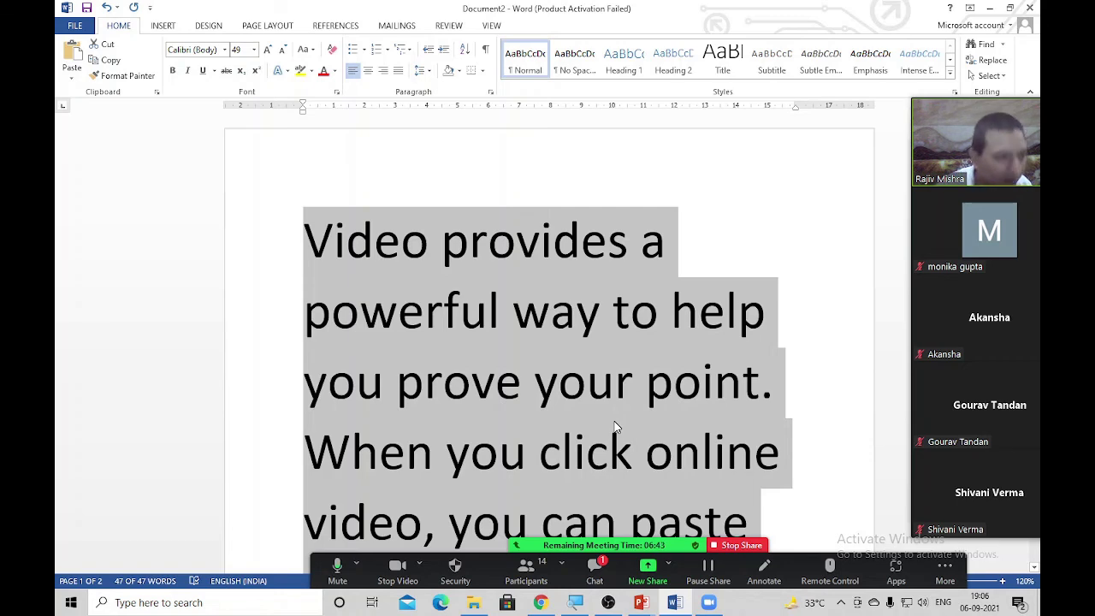
pyautogui.hotkey('shift', 'F3')
pyautogui.hotkey('shift', 'F3')
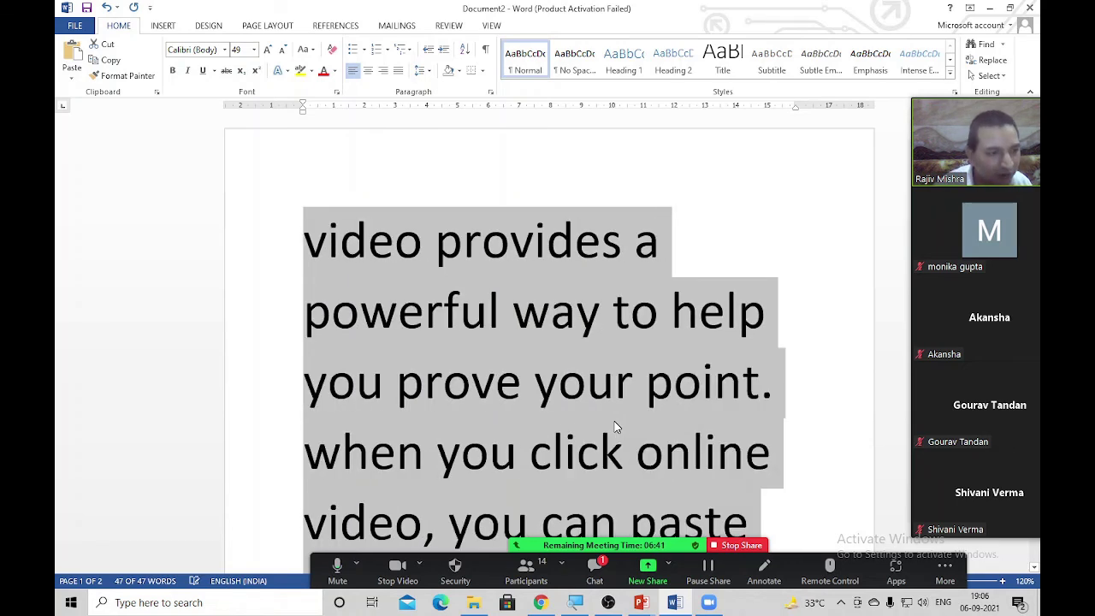
pyautogui.hotkey('shift', 'F3')
pyautogui.click(560, 383)
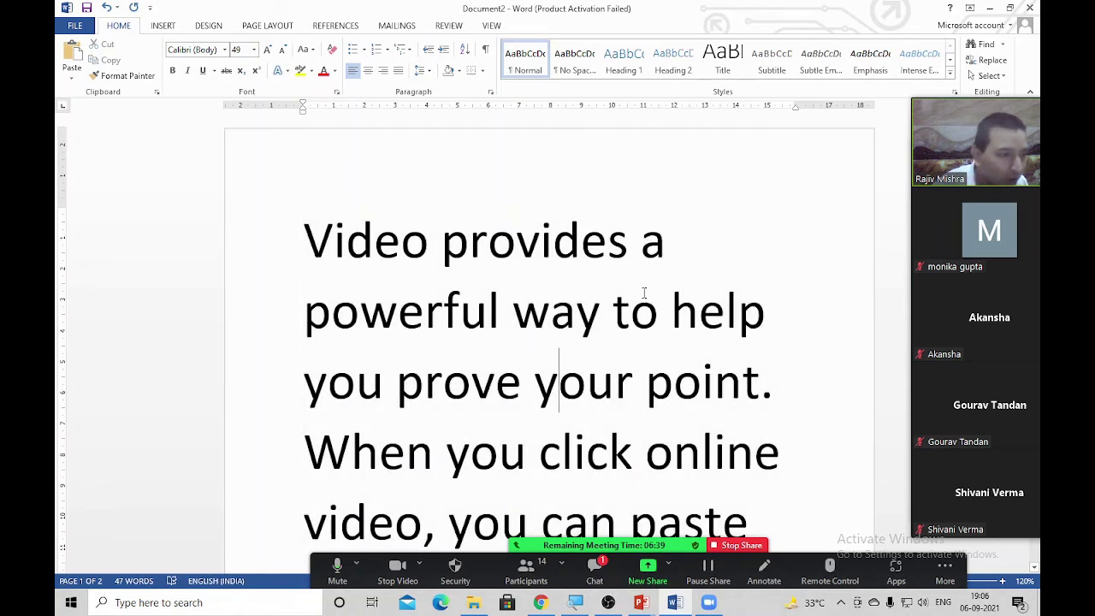
# Cycle the whole document's case again, then undo back to the three name lines
pyautogui.hotkey('ctrl', 'a')
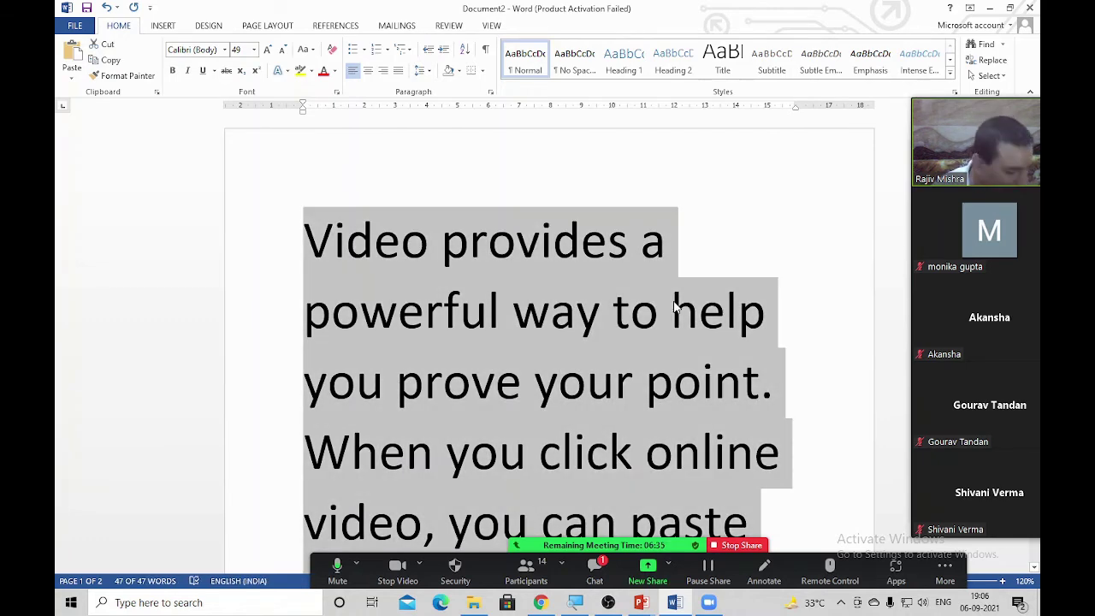
pyautogui.hotkey('shift', 'F3')
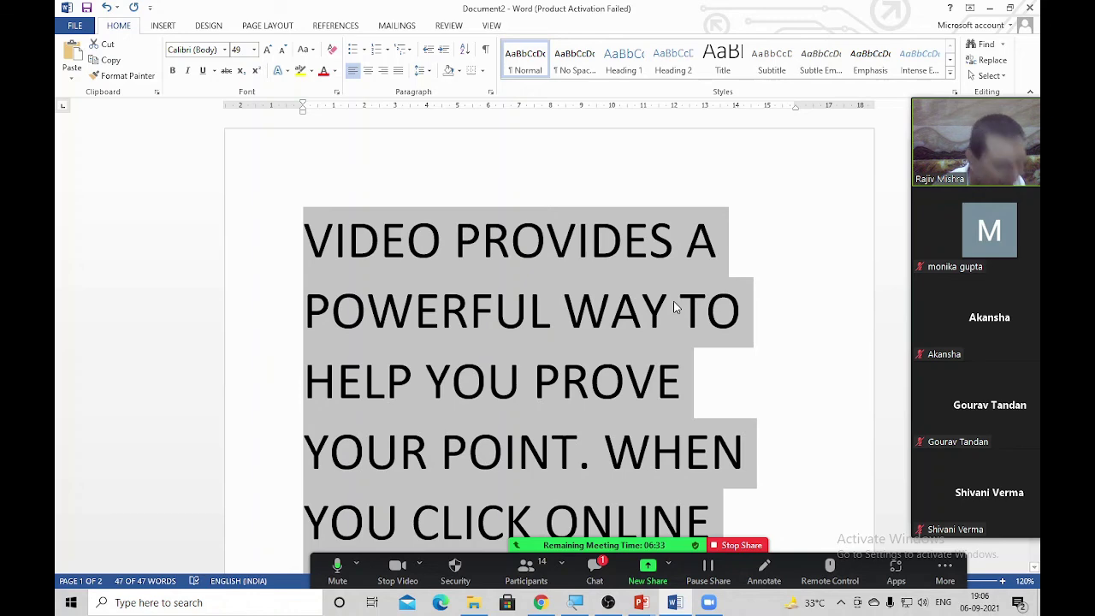
pyautogui.hotkey('shift', 'F3')
pyautogui.hotkey('shift', 'F3')
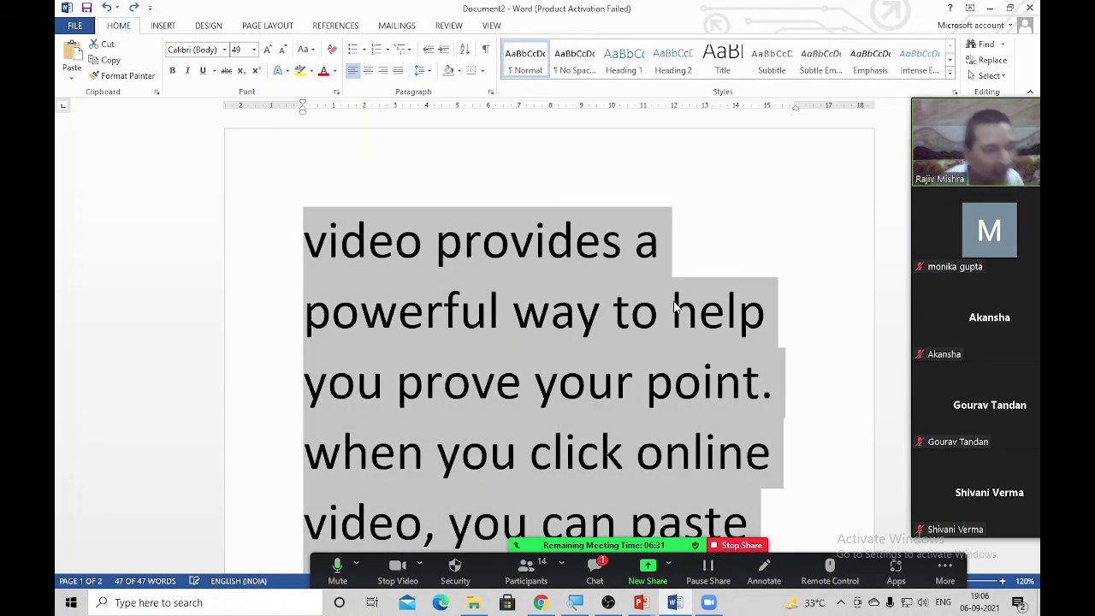
pyautogui.write('=rand(')
pyautogui.press('BackSpace')
pyautogui.press('BackSpace')
pyautogui.press('BackSpace')
pyautogui.press('BackSpace')
pyautogui.press('BackSpace')
pyautogui.press('BackSpace')
pyautogui.hotkey('ctrl', 'z')
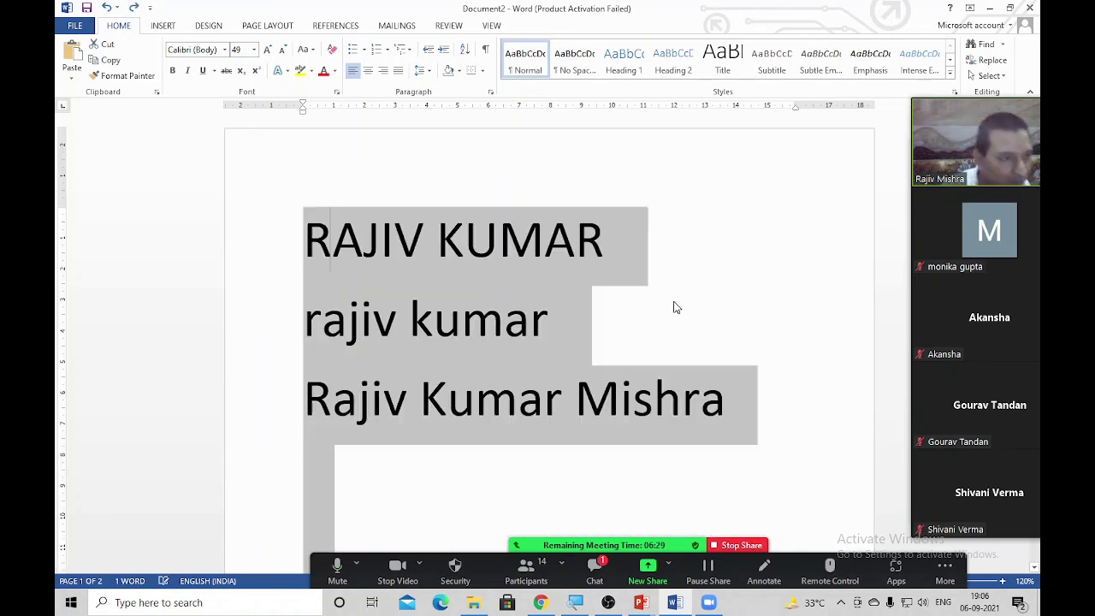
pyautogui.click(527, 433)
pyautogui.moveTo(768, 409); pyautogui.dragTo(293, 407)
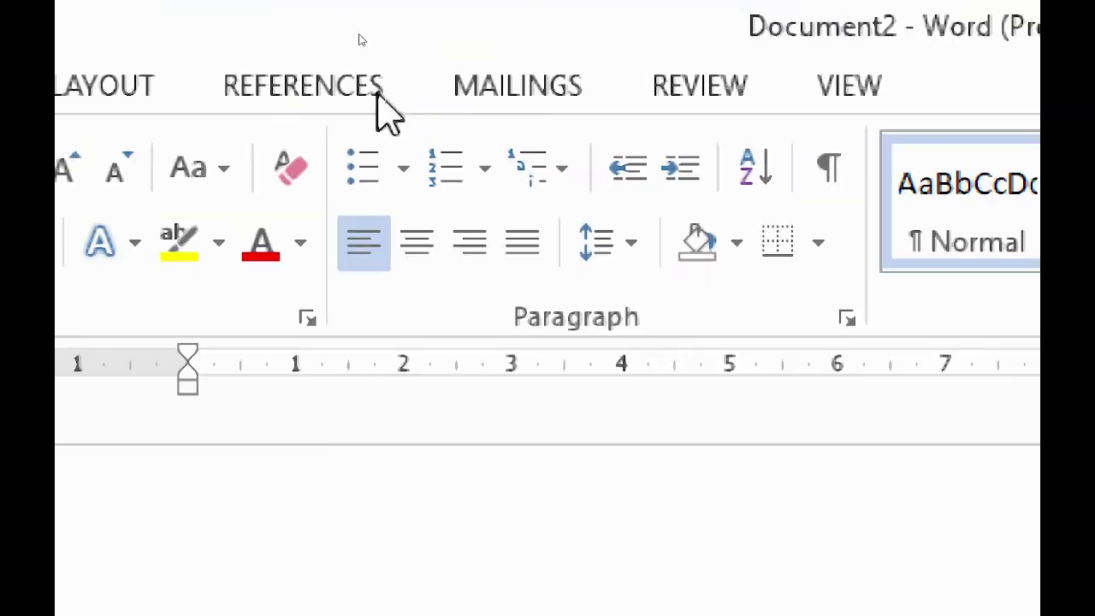
pyautogui.click(201, 180)
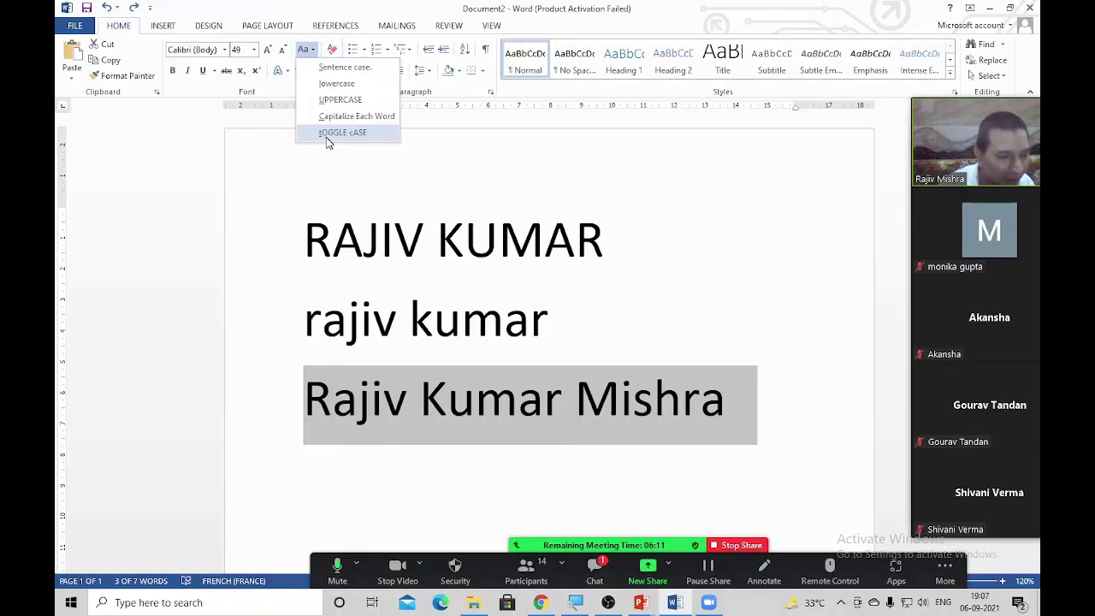
pyautogui.click(325, 134)
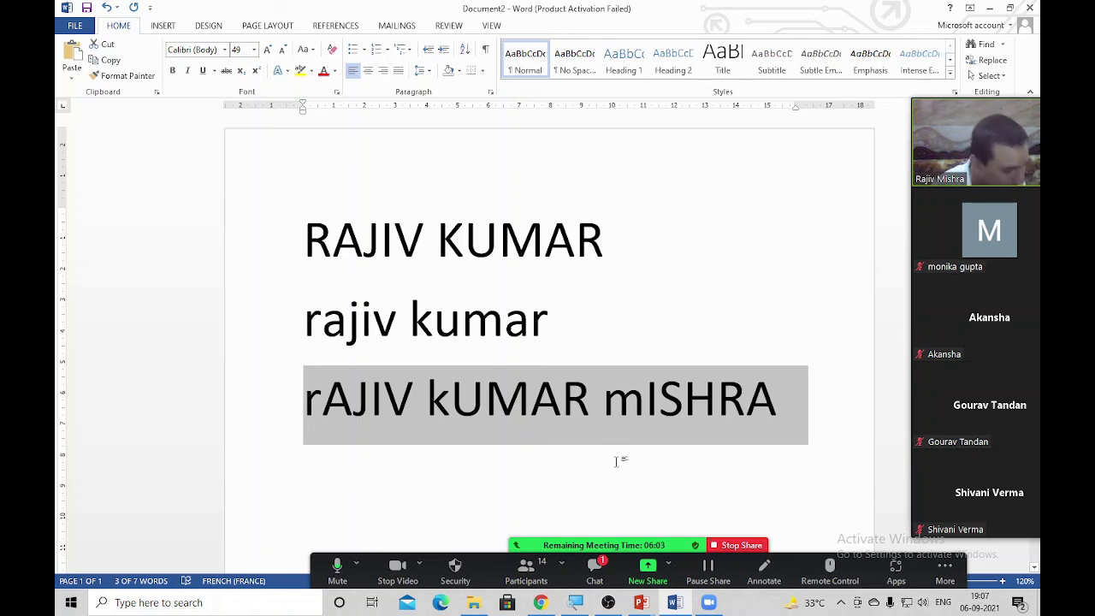
pyautogui.press('alt')
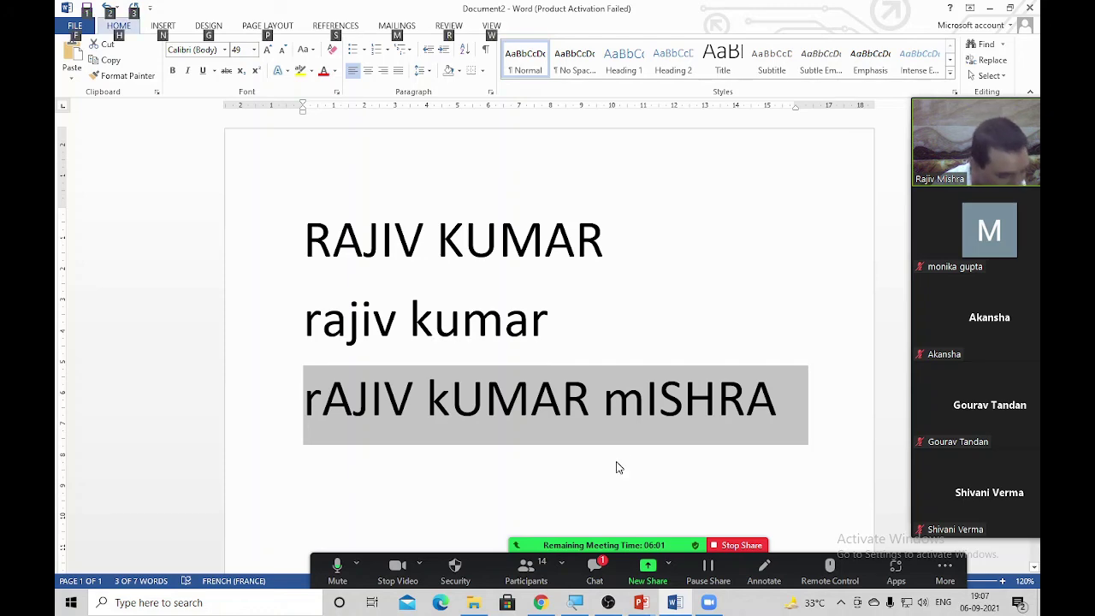
pyautogui.press('h')
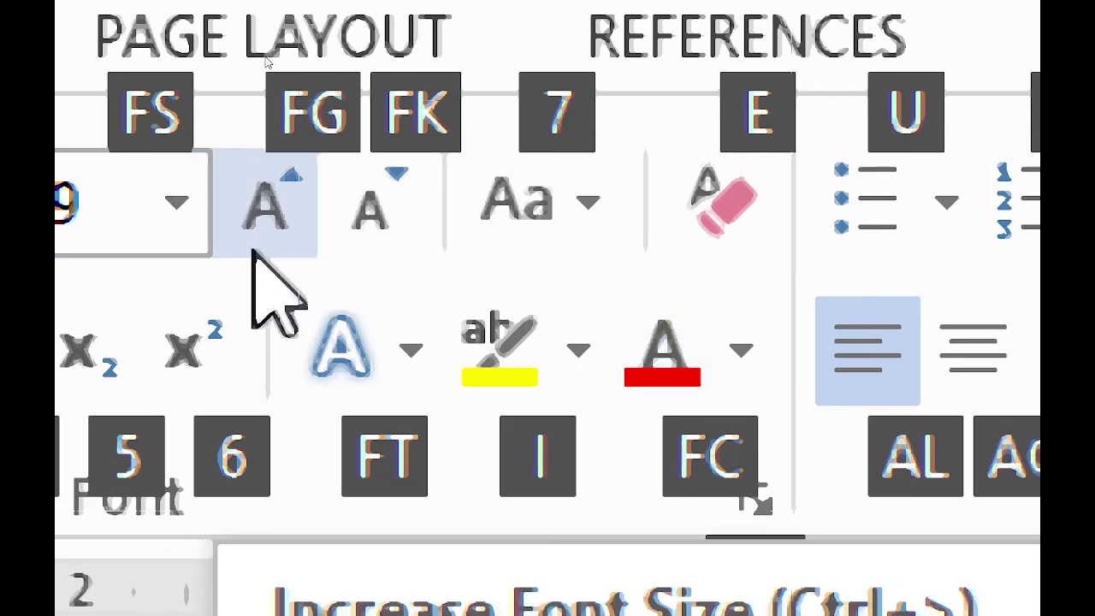
pyautogui.press('alt')
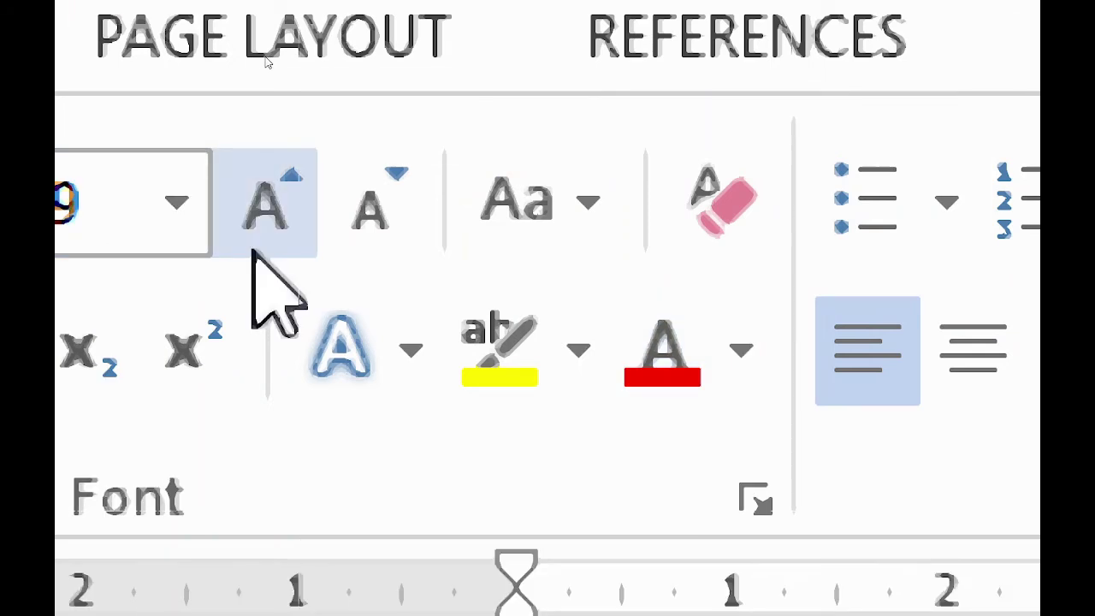
pyautogui.press('7')
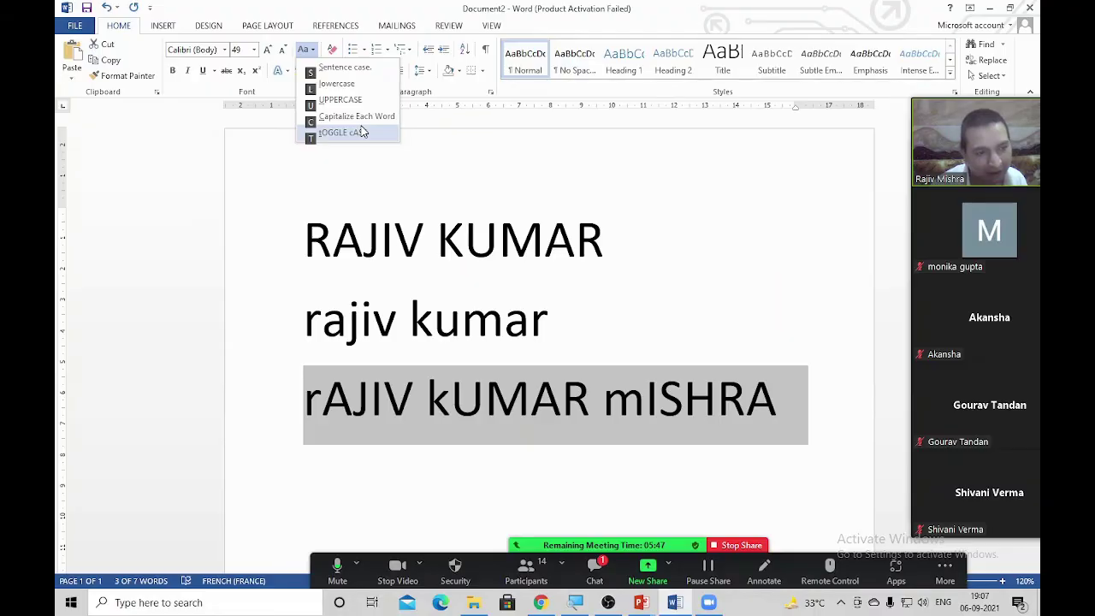
pyautogui.click(362, 132)
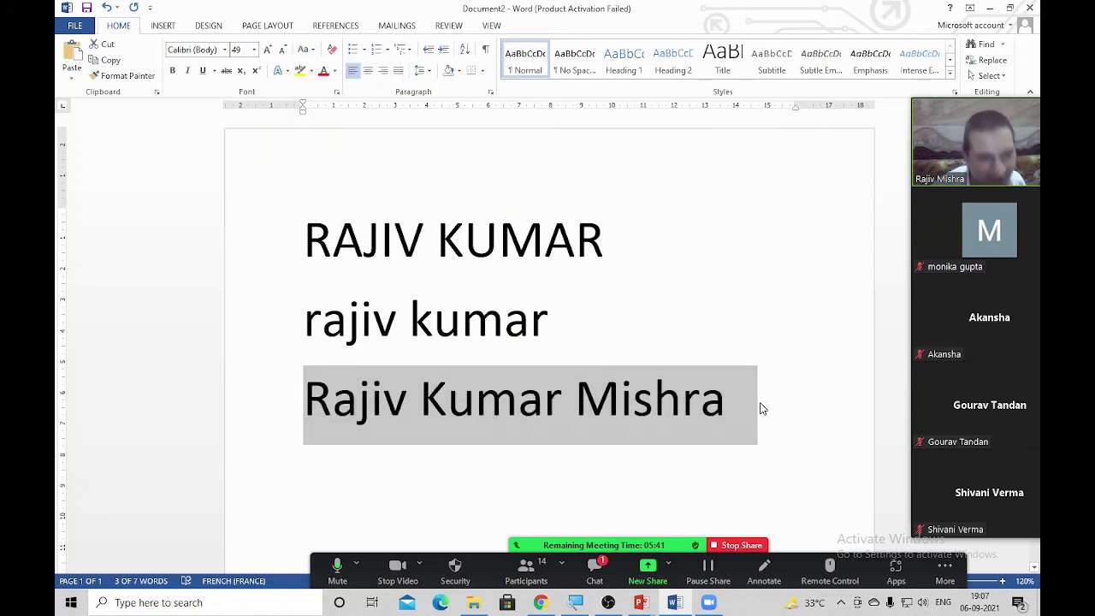
pyautogui.moveTo(761, 408); pyautogui.dragTo(320, 240)
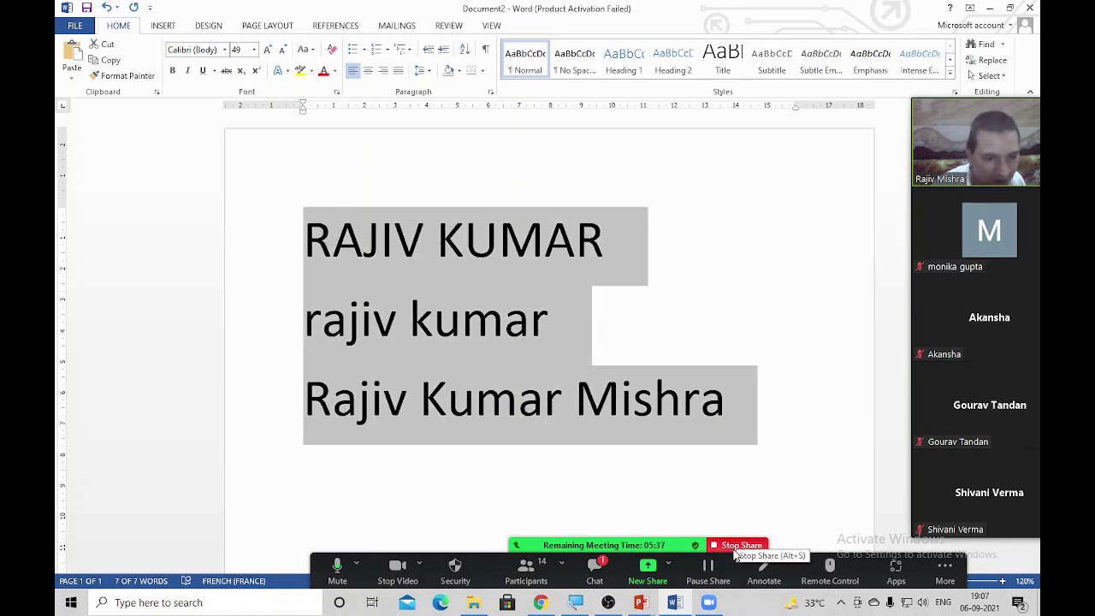
pyautogui.click(733, 548)
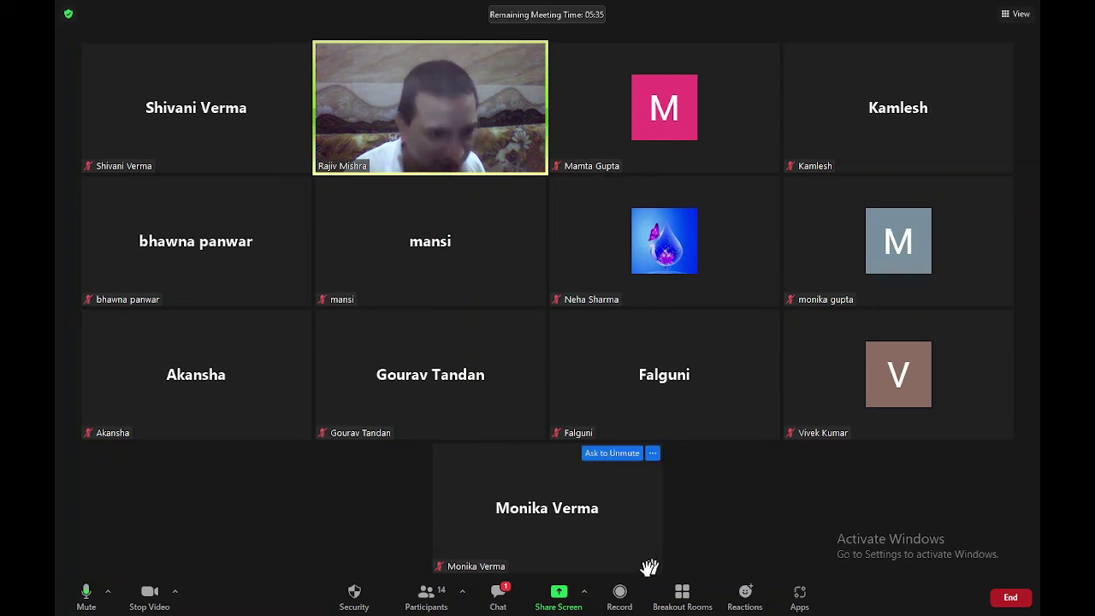
pyautogui.click(559, 594)
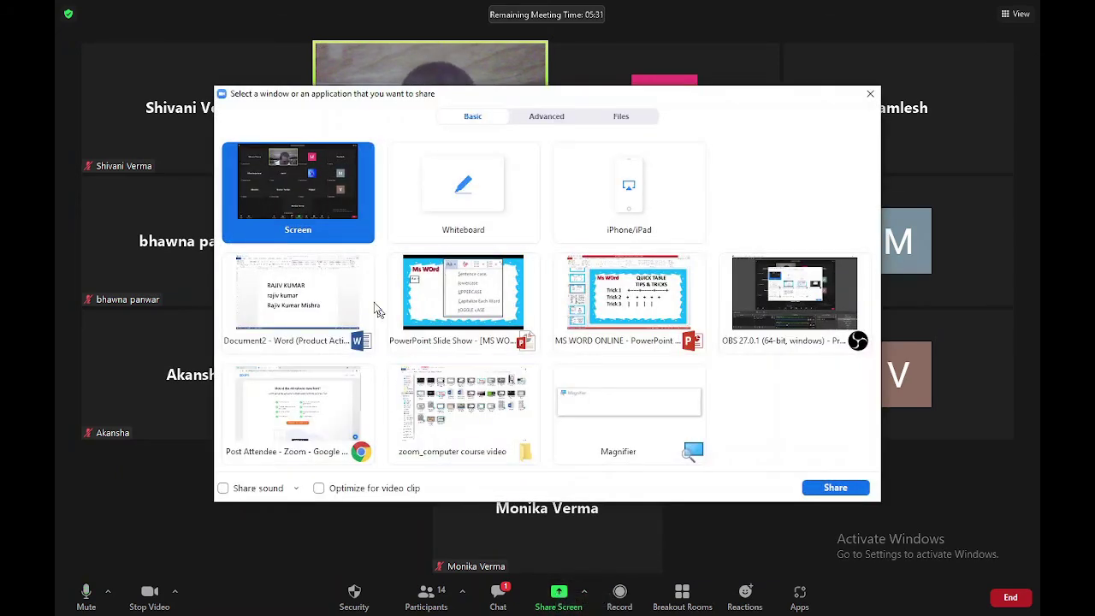
pyautogui.doubleClick(331, 308)
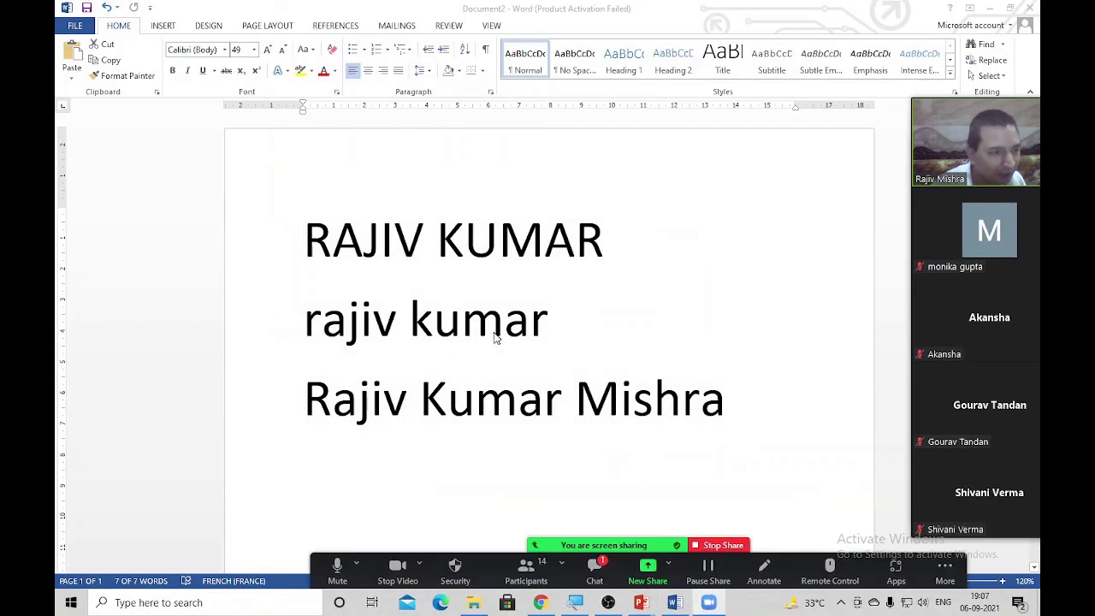
pyautogui.hotkey('ctrl', 'a')
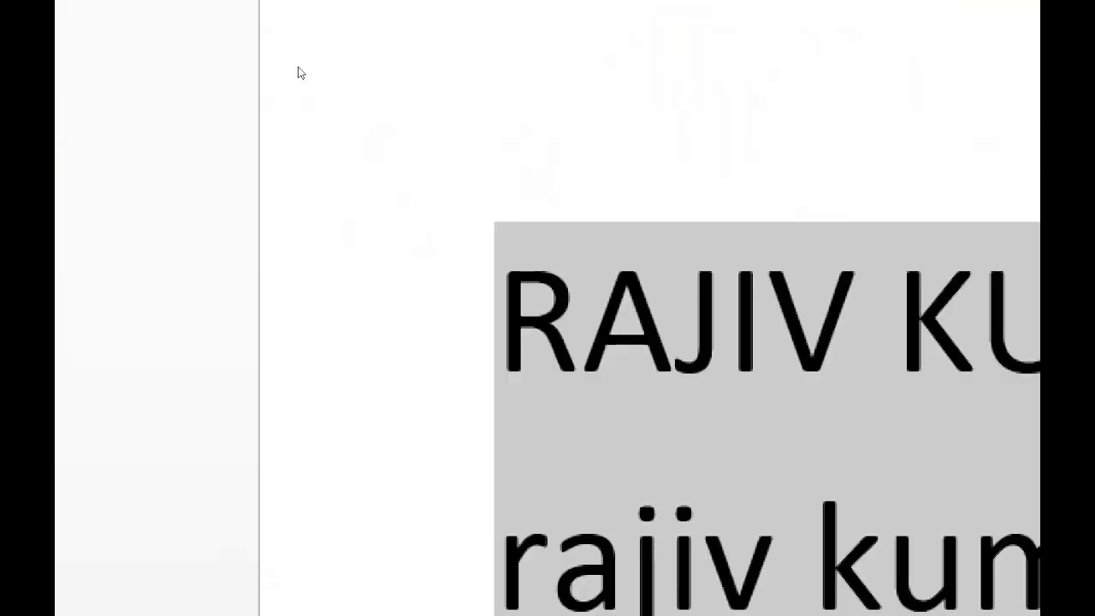
# Highlight all three name lines in yellow and colour the all-capitals first line red
pyautogui.click(301, 70)
pyautogui.click(502, 315)
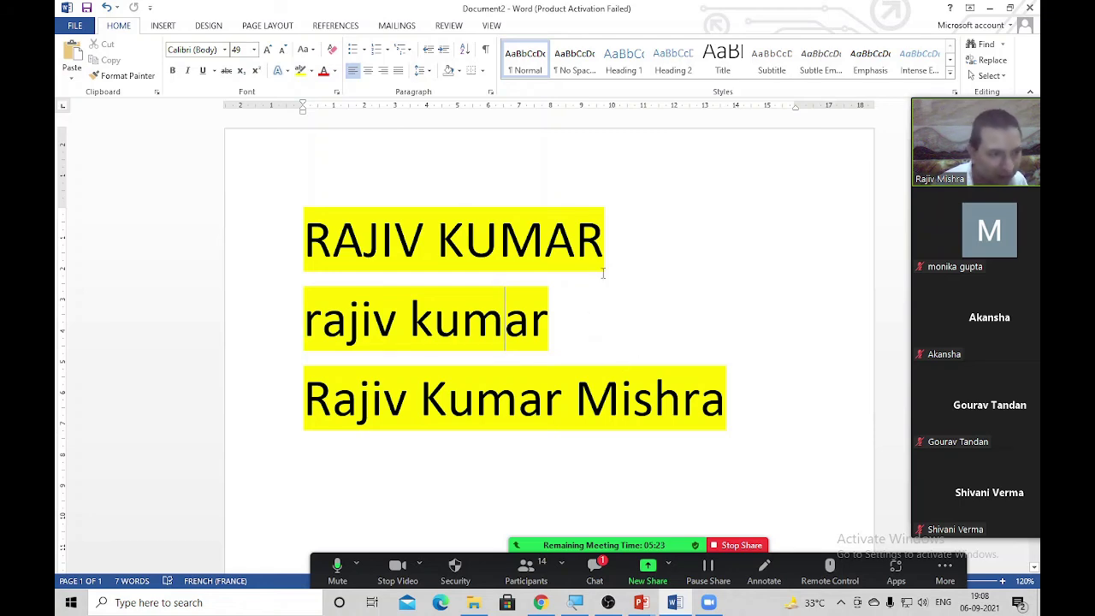
pyautogui.click(227, 247)
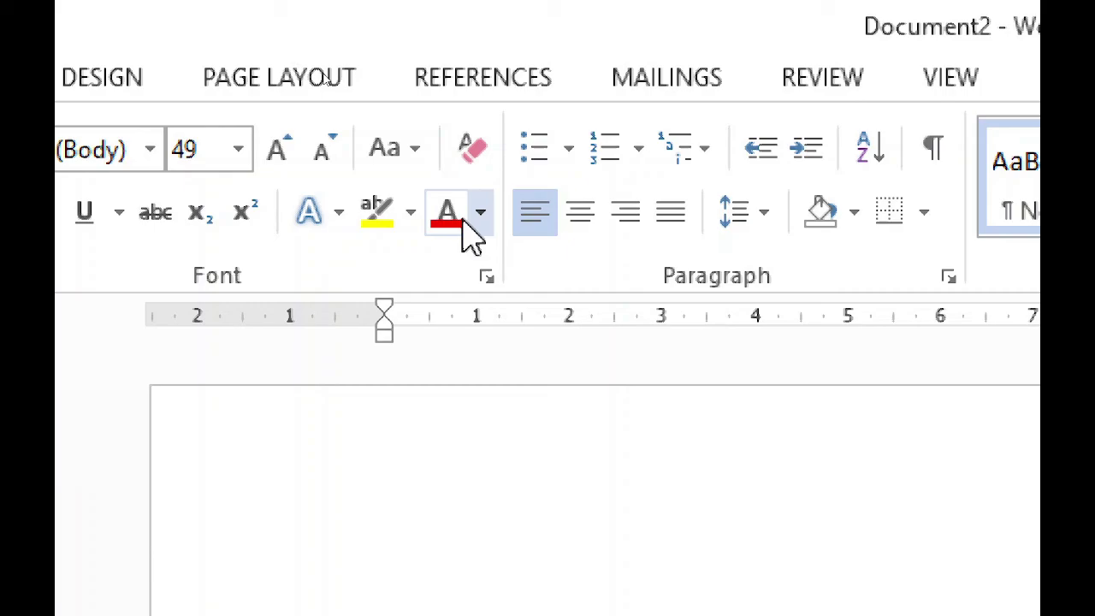
pyautogui.click(448, 224)
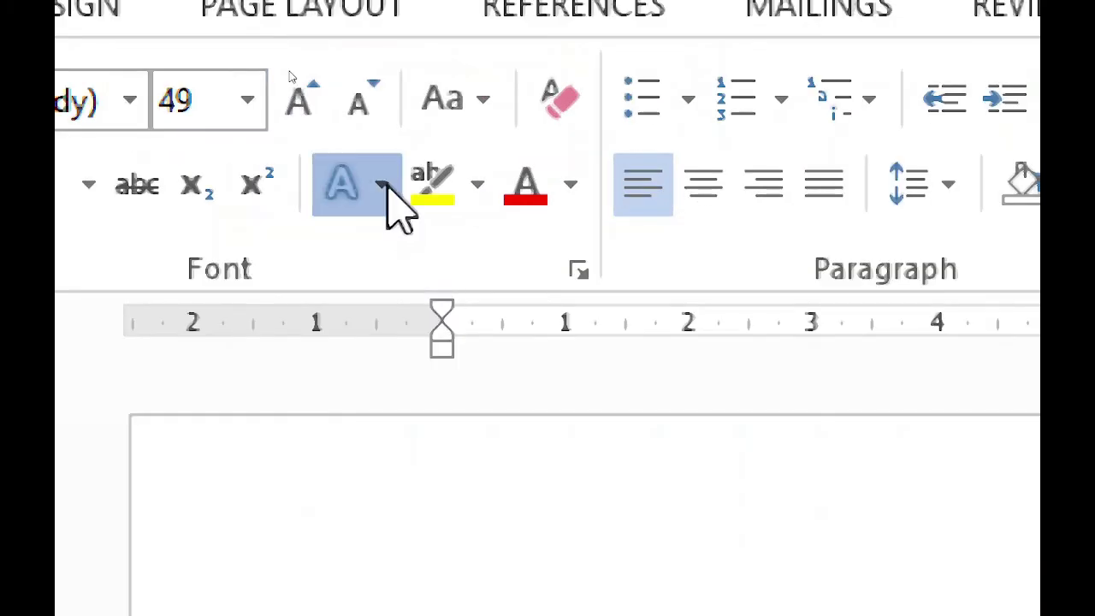
# Preview the Text Effects styles on the first line without applying one
pyautogui.click(385, 188)
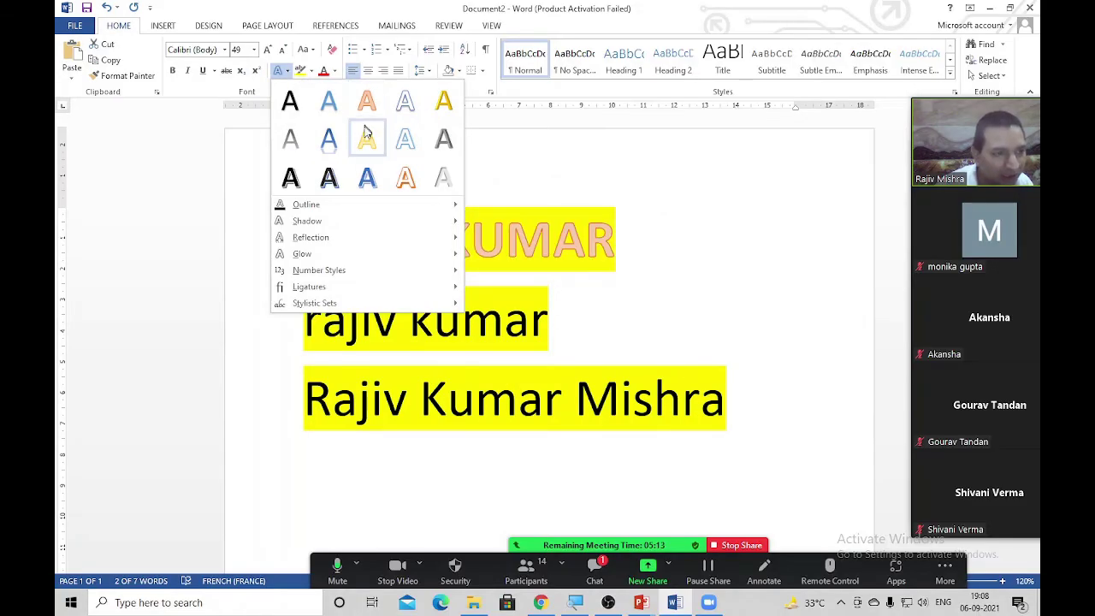
pyautogui.press('Escape')
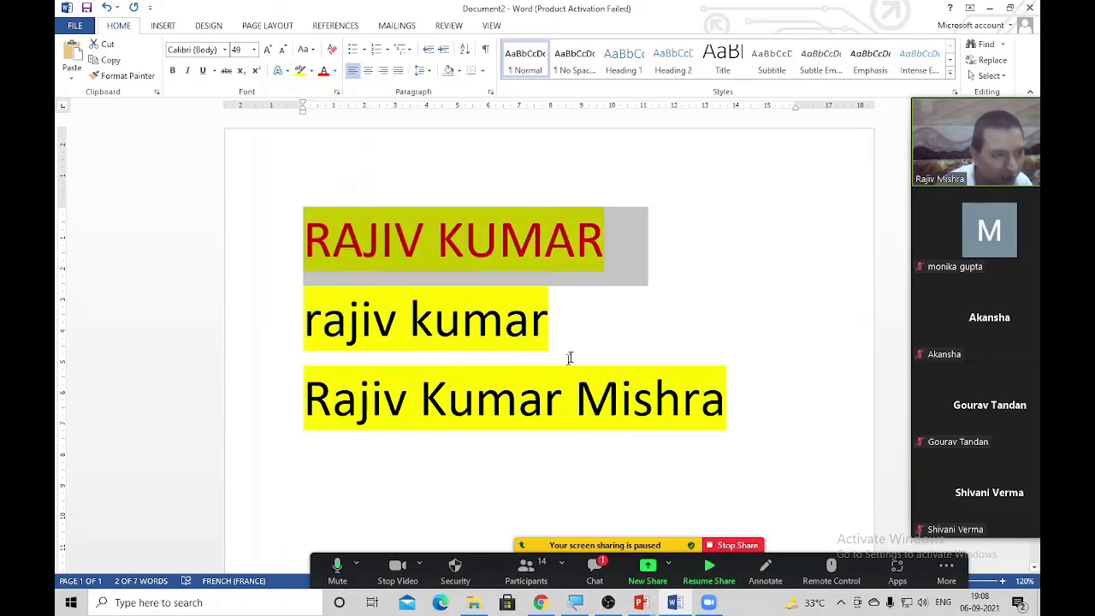
pyautogui.scroll(3, 297, 305)
pyautogui.scroll(3, 297, 306)
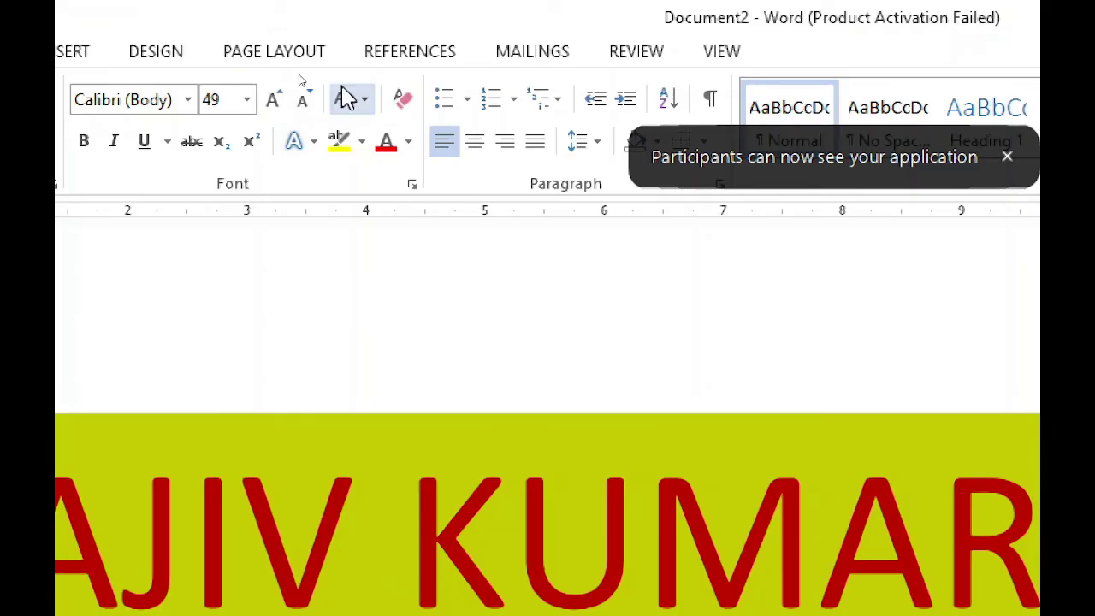
# Apply the orange-outline text effect to the all-capitals name heading
pyautogui.click(312, 144)
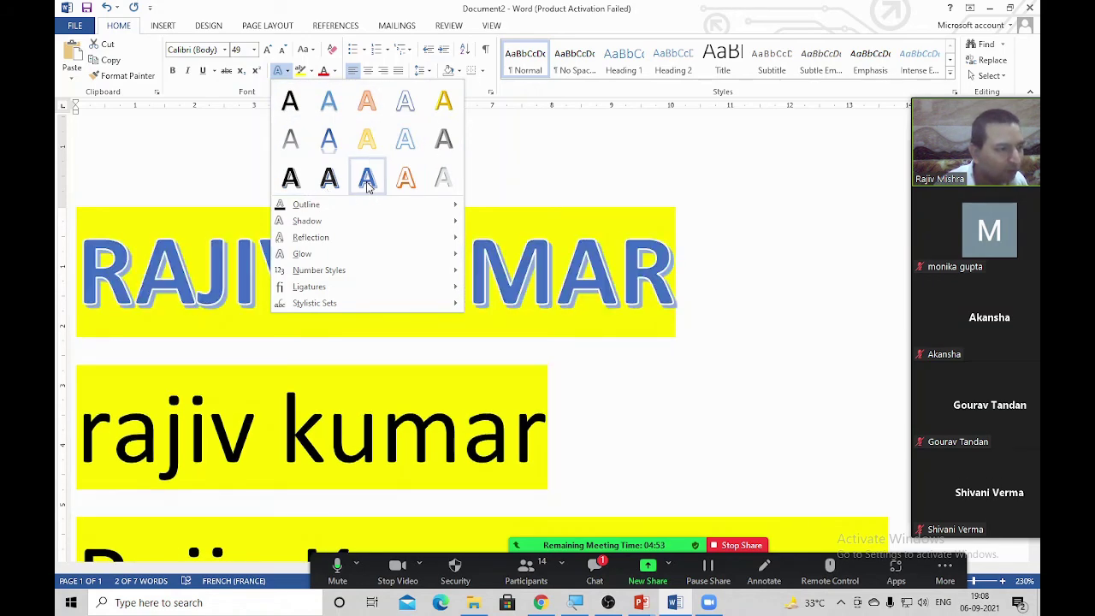
pyautogui.click(406, 182)
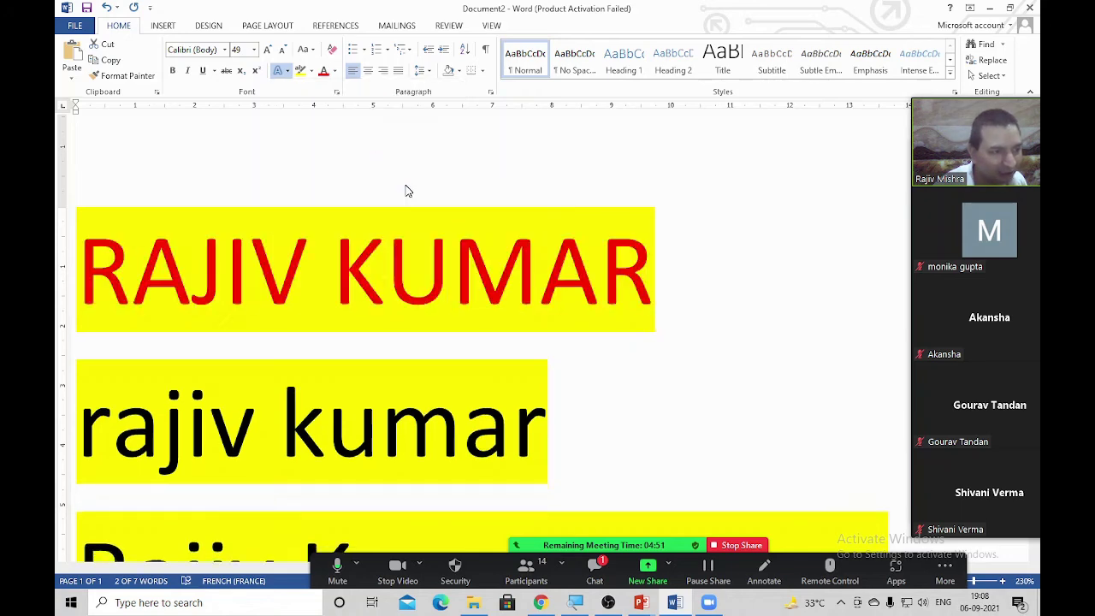
pyautogui.click(707, 341)
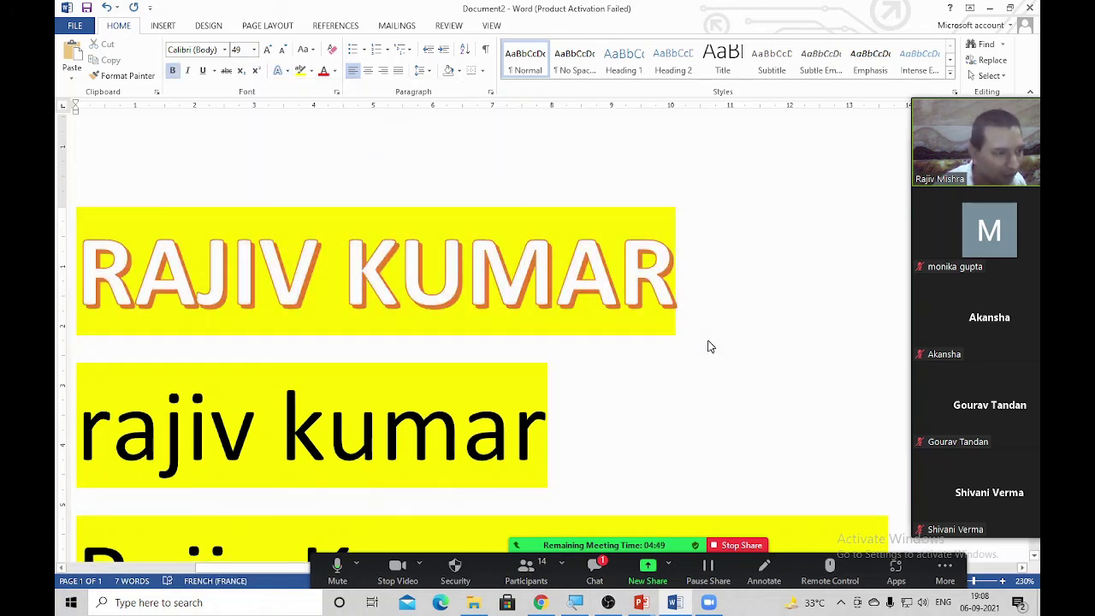
# Resize the heading to 77 pt so it spans a single line
pyautogui.tripleClick(706, 342)
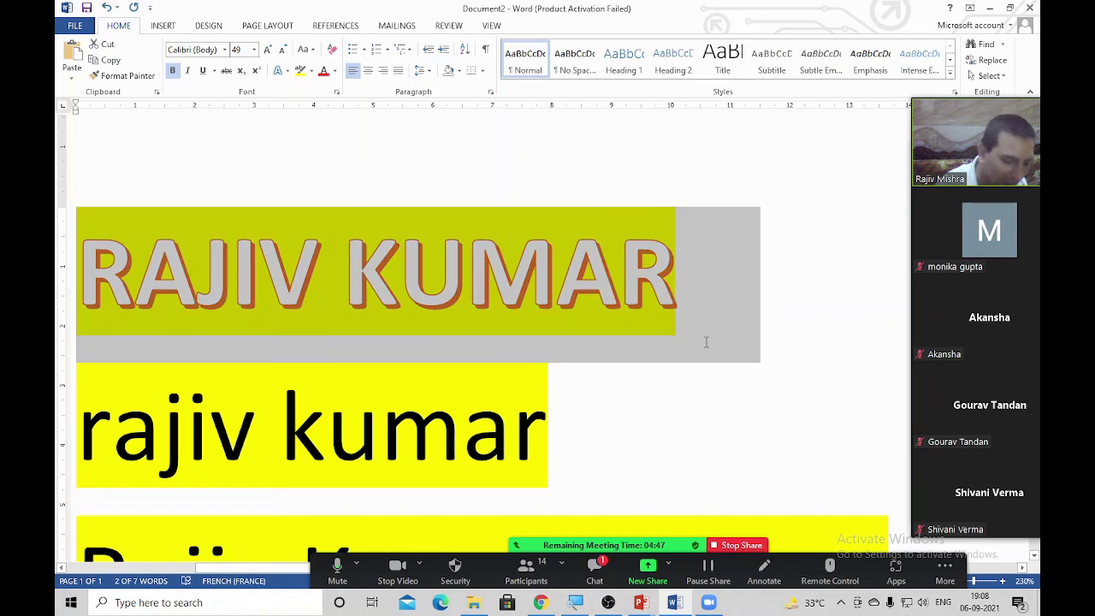
pyautogui.hotkey('ctrl', ']')
pyautogui.hotkey('ctrl', ']')
pyautogui.hotkey('ctrl', ']')
pyautogui.hotkey('ctrl', ']')
pyautogui.hotkey('ctrl', ']')
pyautogui.hotkey('ctrl', ']')
pyautogui.hotkey('ctrl', ']')
pyautogui.hotkey('ctrl', ']')
pyautogui.hotkey('ctrl', ']')
pyautogui.hotkey('ctrl', ']')
pyautogui.hotkey('ctrl', ']')
pyautogui.hotkey('ctrl', ']')
pyautogui.hotkey('ctrl', ']')
pyautogui.hotkey('ctrl', ']')
pyautogui.hotkey('ctrl', ']')
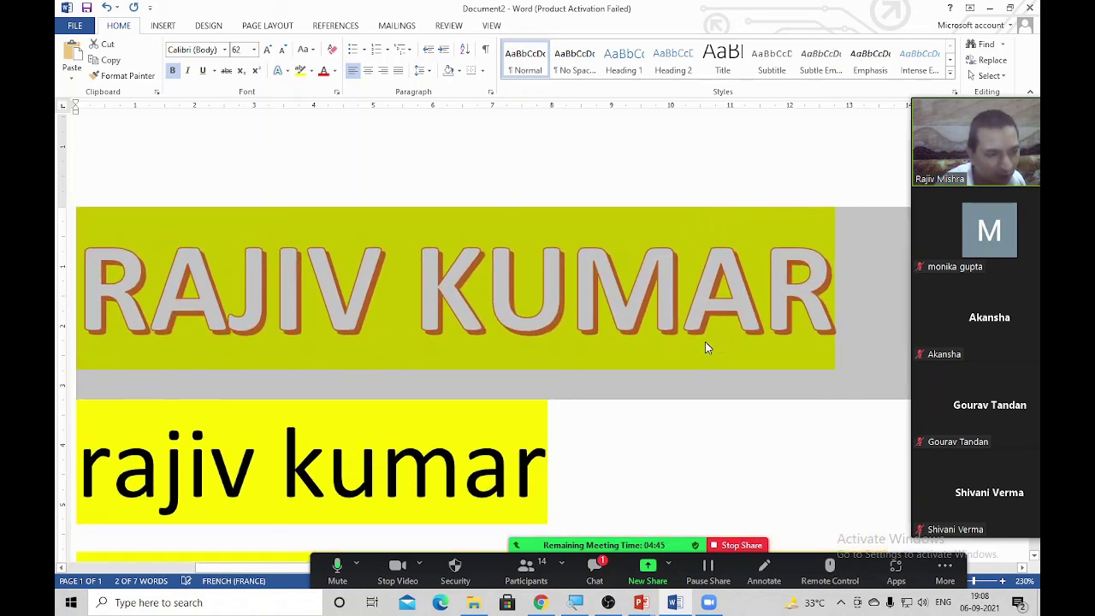
pyautogui.scroll(-3, 705, 346)
pyautogui.scroll(-12, 705, 341)
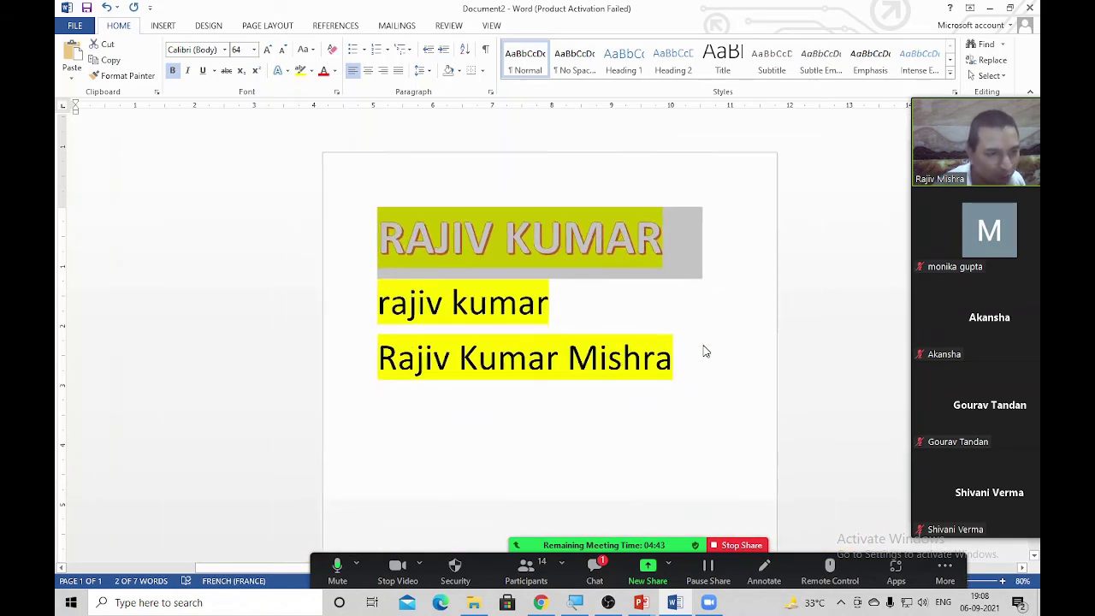
pyautogui.hotkey('ctrl', ']')
pyautogui.hotkey('ctrl', ']')
pyautogui.hotkey('ctrl', ']')
pyautogui.hotkey('ctrl', ']')
pyautogui.hotkey('ctrl', ']')
pyautogui.hotkey('ctrl', ']')
pyautogui.hotkey('ctrl', ']')
pyautogui.hotkey('ctrl', ']')
pyautogui.hotkey('ctrl', ']')
pyautogui.hotkey('ctrl', ']')
pyautogui.hotkey('ctrl', ']')
pyautogui.hotkey('ctrl', ']')
pyautogui.hotkey('ctrl', ']')
pyautogui.hotkey('ctrl', ']')
pyautogui.hotkey('ctrl', ']')
pyautogui.hotkey('ctrl', ']')
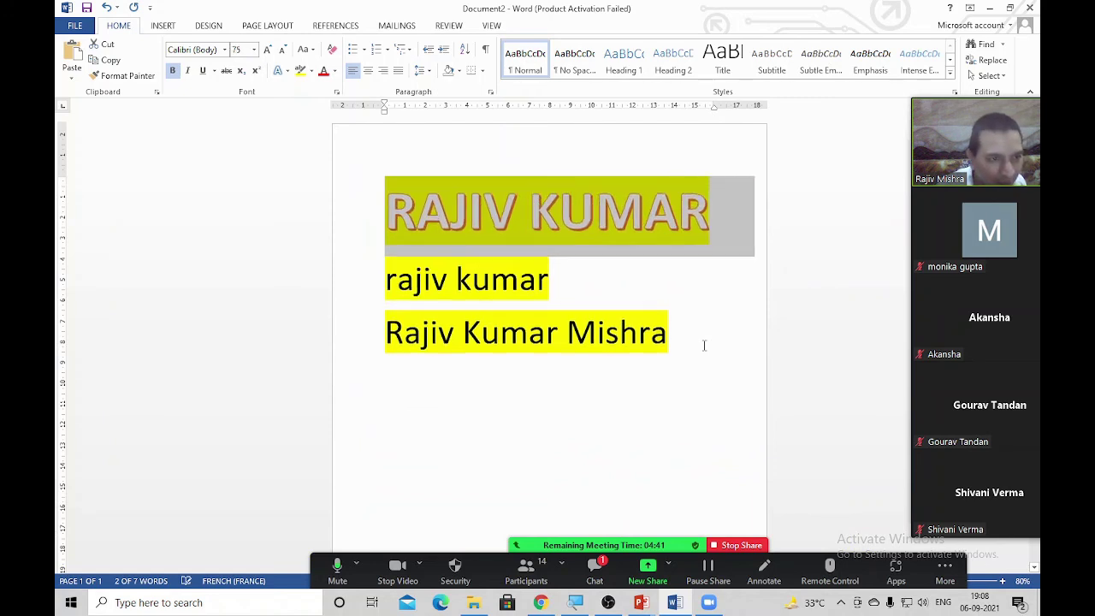
pyautogui.hotkey('ctrl', '[')
pyautogui.hotkey('ctrl', '[')
pyautogui.hotkey('ctrl', '[')
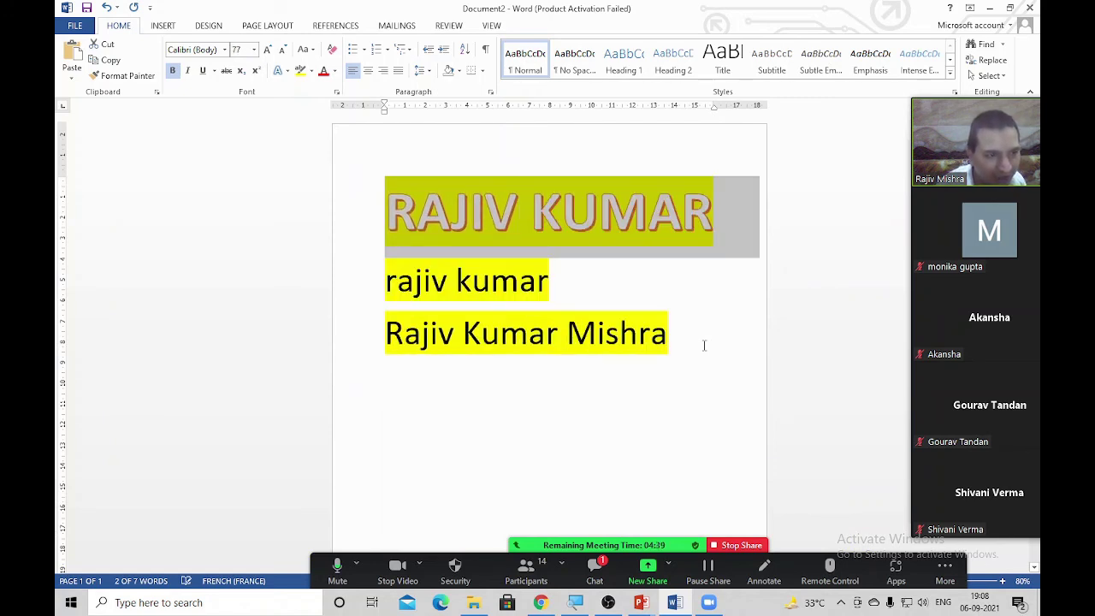
pyautogui.click(702, 344)
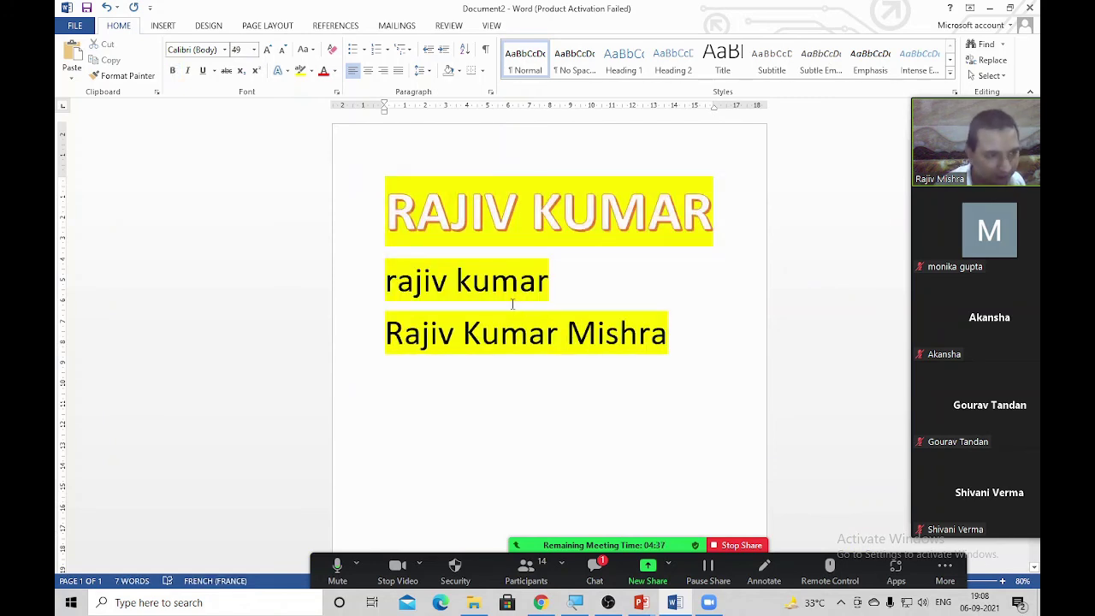
pyautogui.scroll(9, 493, 143)
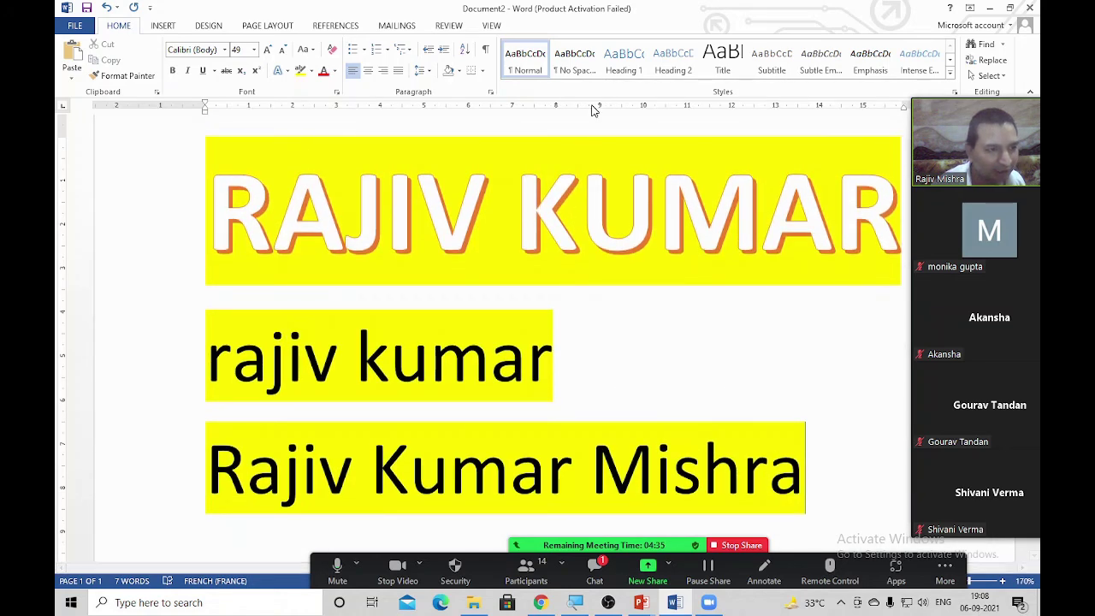
pyautogui.moveTo(953, 179); pyautogui.dragTo(1004, 190)
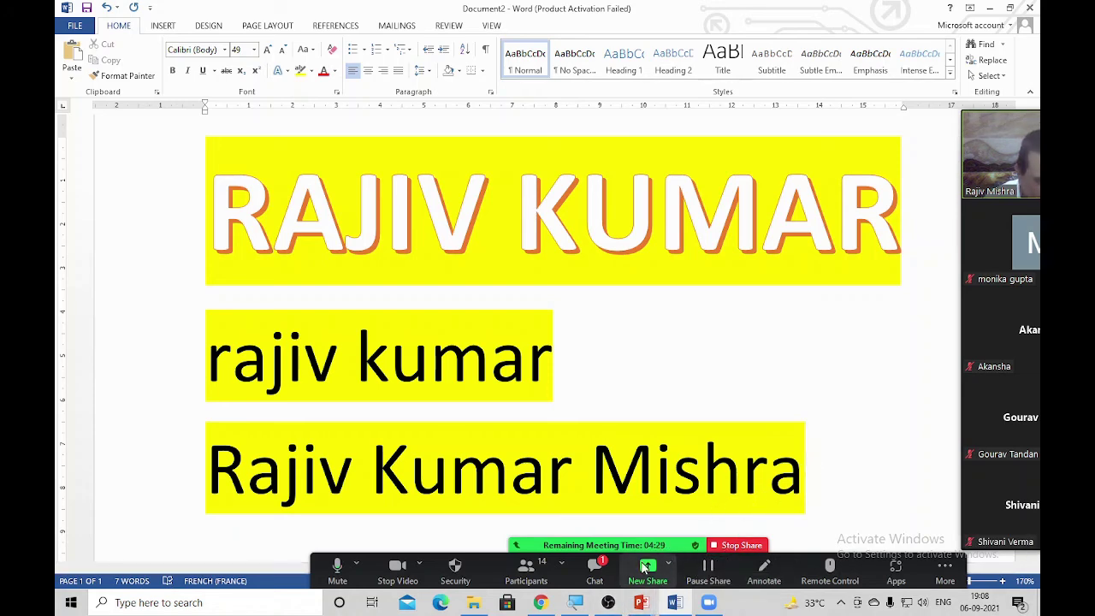
# Switch the screen share from Word to the PowerPoint slide show
pyautogui.click(719, 547)
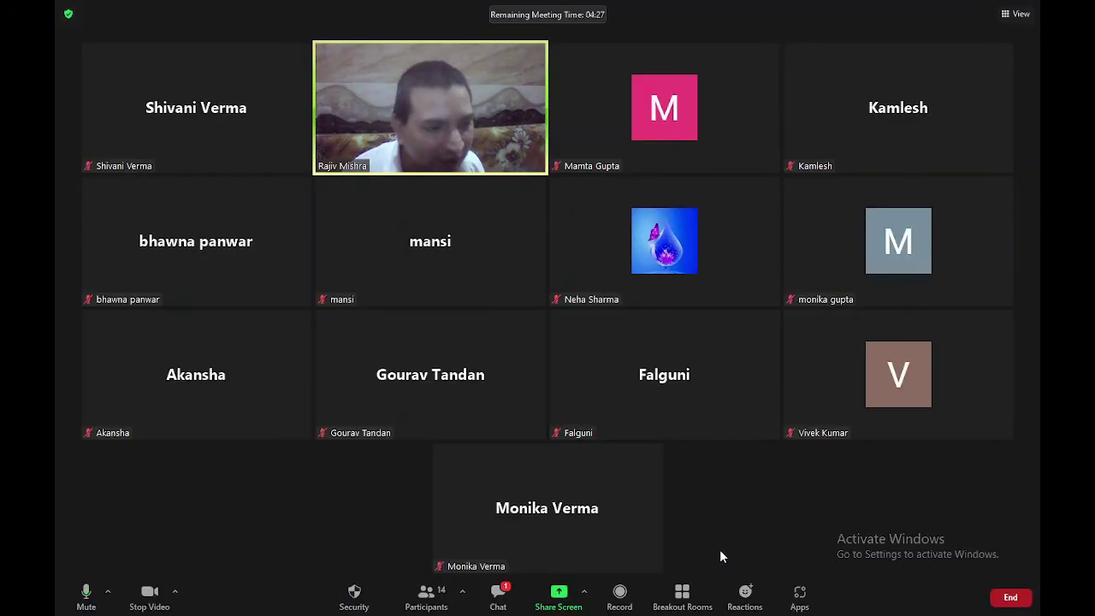
pyautogui.click(556, 599)
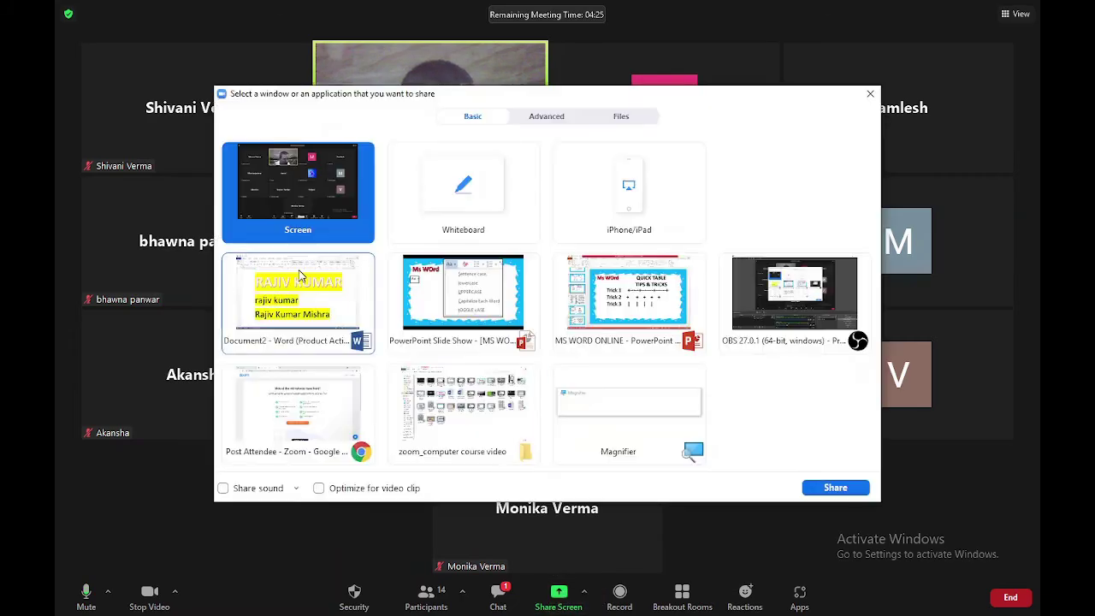
pyautogui.doubleClick(475, 322)
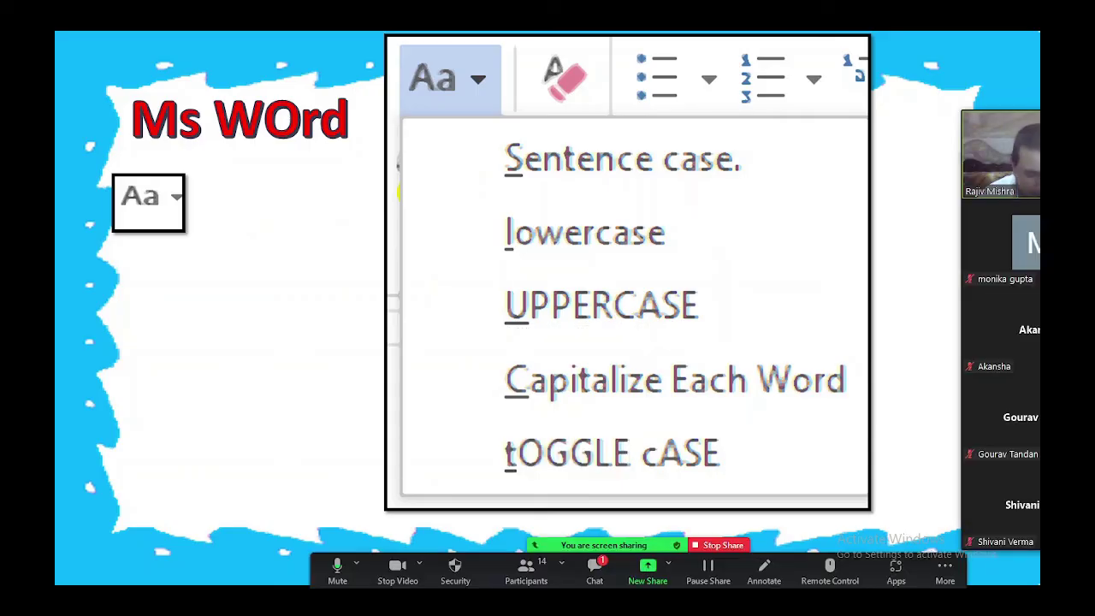
# Step back to the font-formatting summary slide, then stop sharing
pyautogui.press('Left')
pyautogui.press('Left')
pyautogui.press('Left')
pyautogui.press('Left')
pyautogui.press('Left')
pyautogui.press('Left')
pyautogui.press('Left')
pyautogui.press('Left')
pyautogui.press('Left')
pyautogui.press('Left')
pyautogui.press('Left')
pyautogui.press('Left')
pyautogui.press('Left')
pyautogui.press('Left')
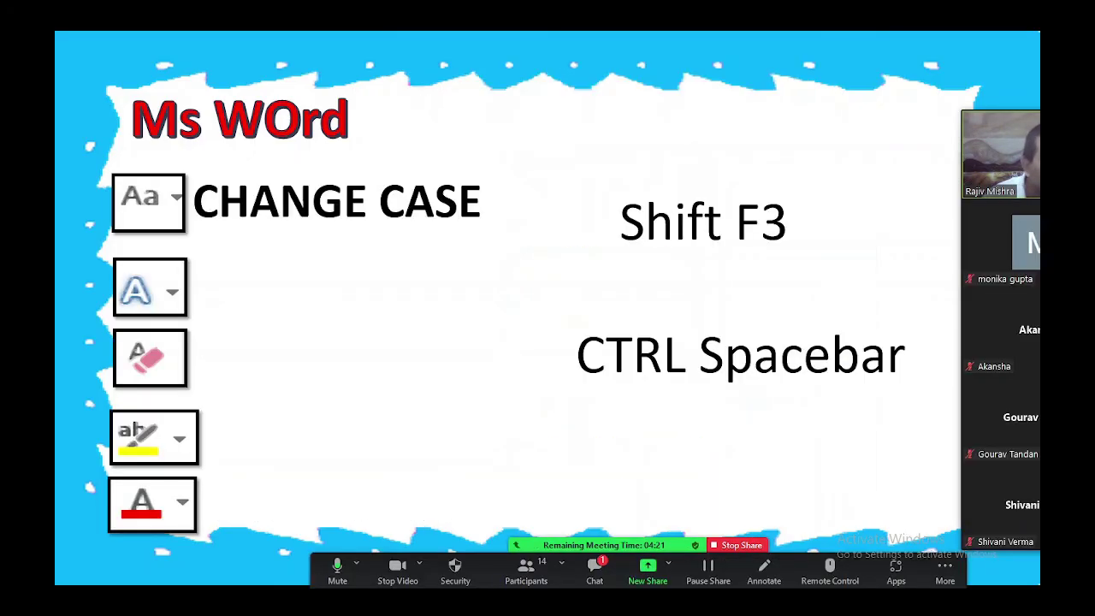
pyautogui.press('Left')
pyautogui.press('Left')
pyautogui.press('Left')
pyautogui.press('Left')
pyautogui.press('Left')
pyautogui.press('Left')
pyautogui.press('Left')
pyautogui.press('Left')
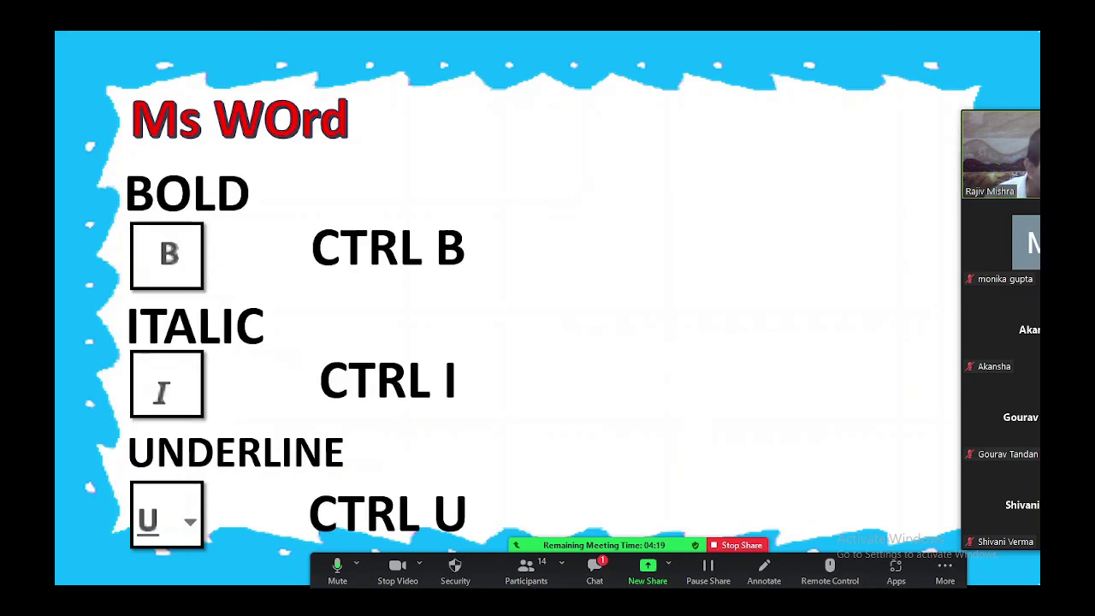
pyautogui.press('Left')
pyautogui.press('Left')
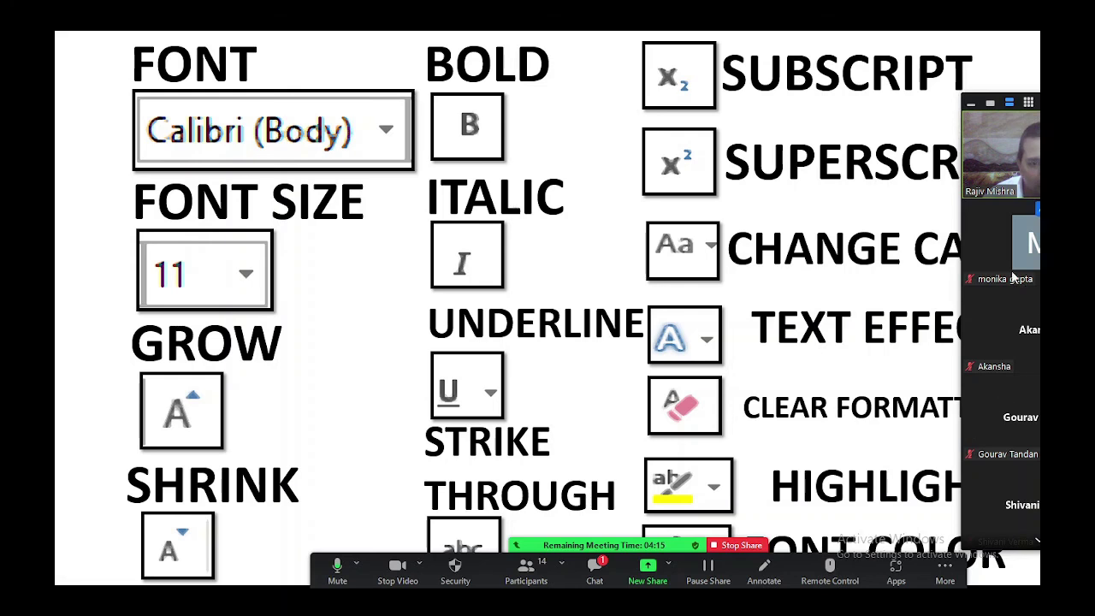
pyautogui.moveTo(1000, 248); pyautogui.dragTo(1033, 609)
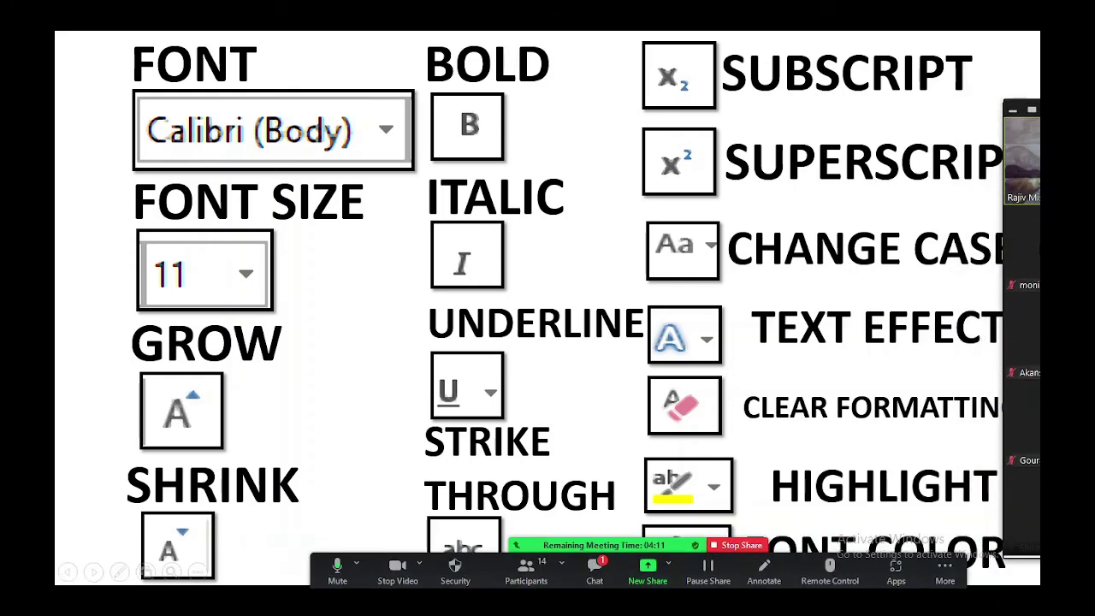
pyautogui.moveTo(462, 588); pyautogui.dragTo(496, 485)
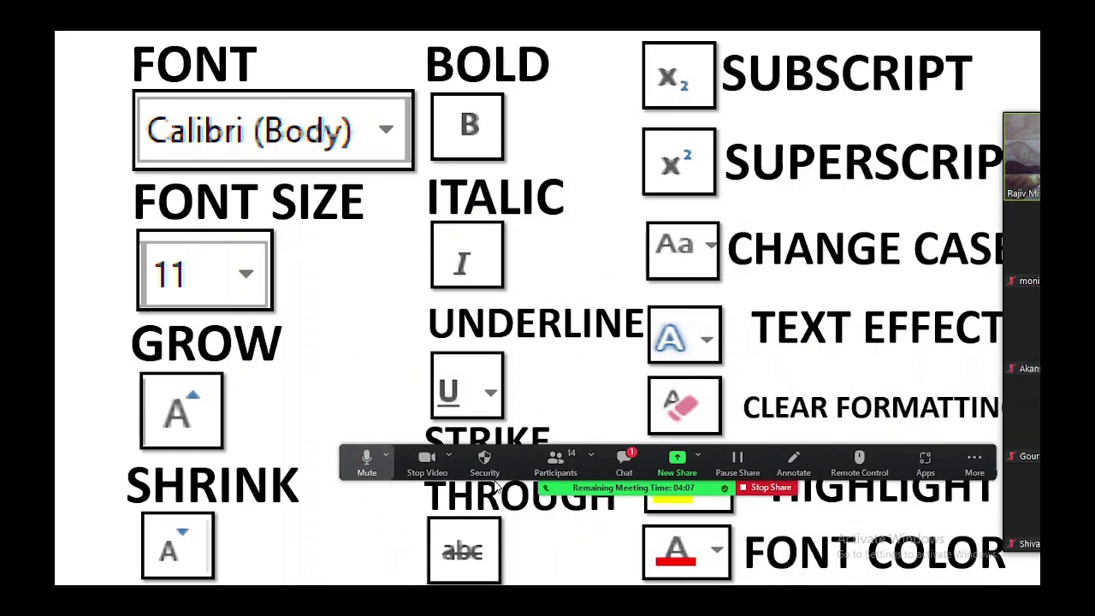
pyautogui.click(770, 488)
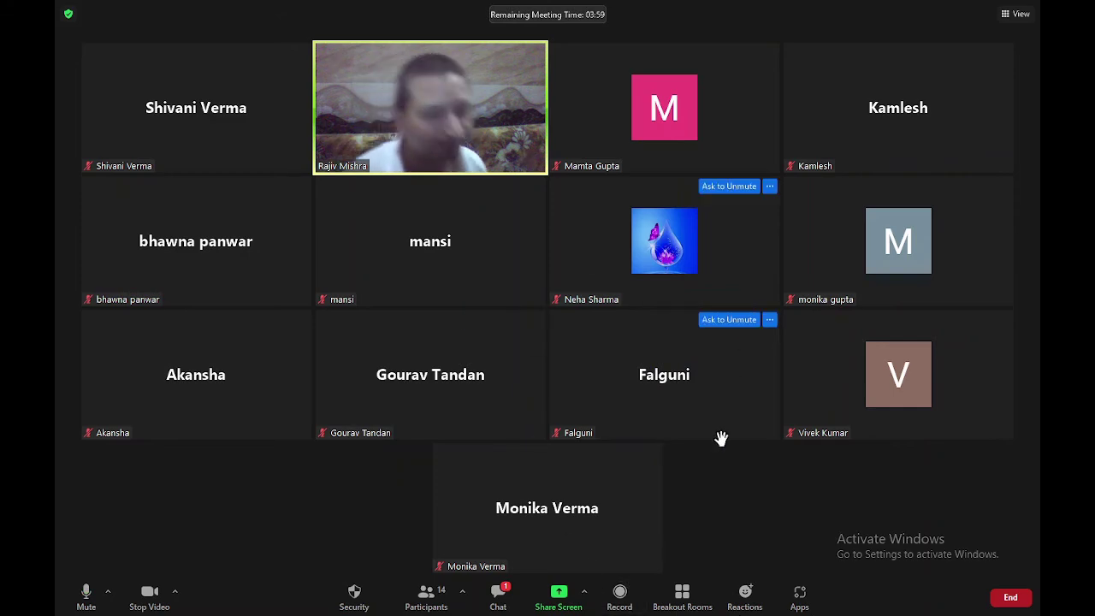
# Share Word, delete all its text, type 'gdfgkjk' at 36 pt, then stop sharing
pyautogui.click(558, 594)
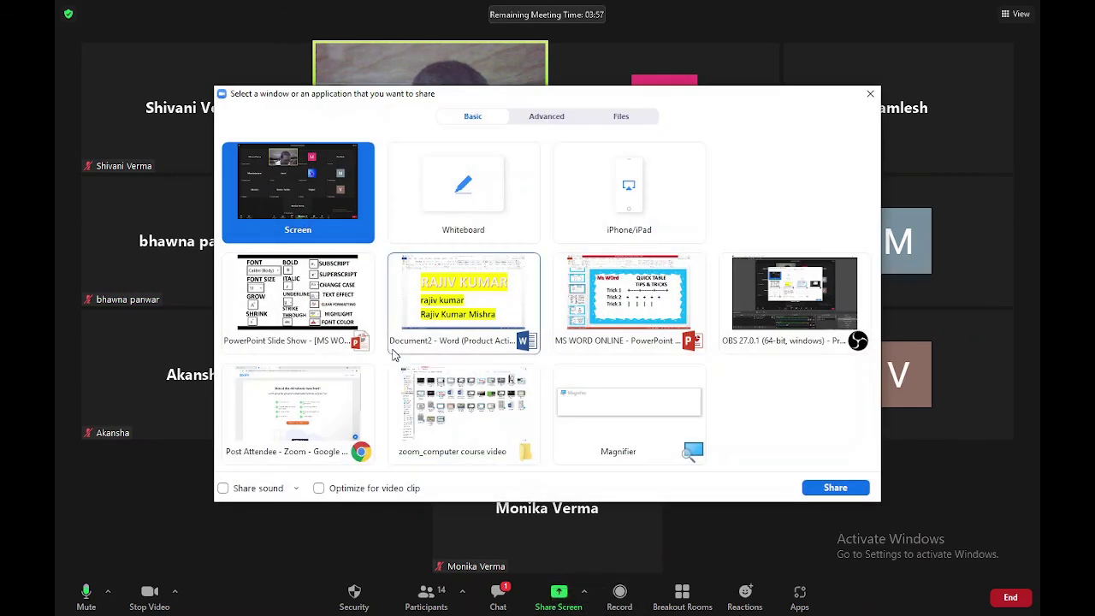
pyautogui.doubleClick(465, 314)
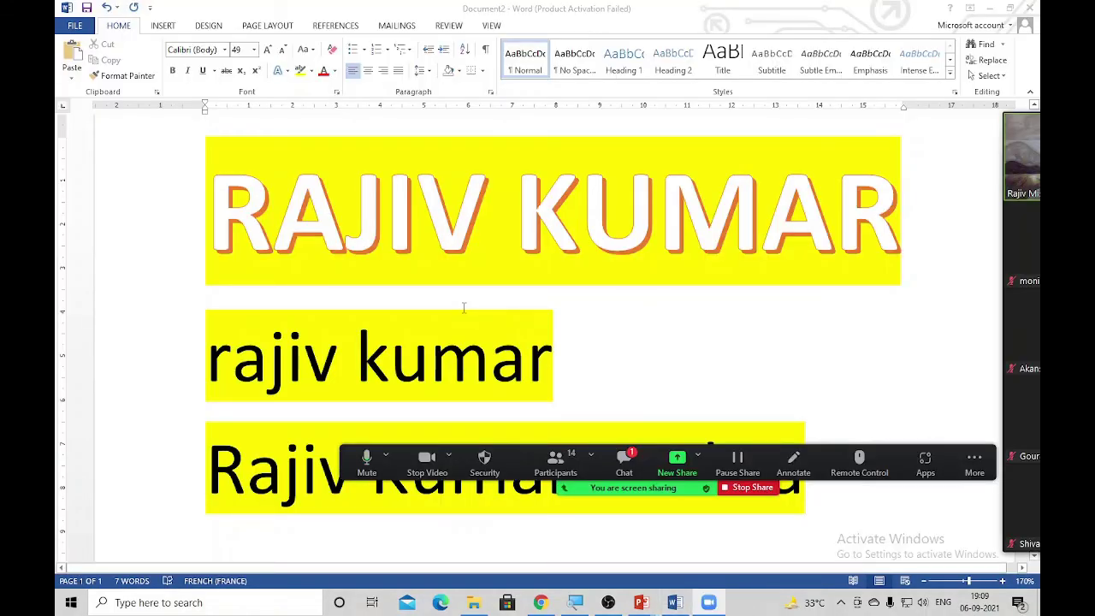
pyautogui.hotkey('ctrl', 'a')
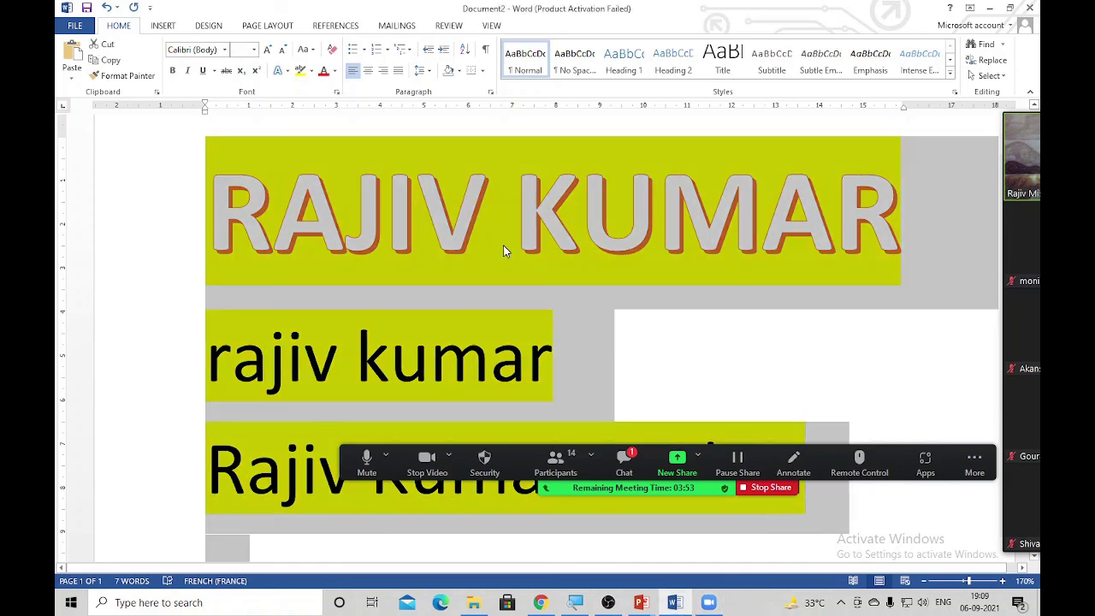
pyautogui.press('Delete')
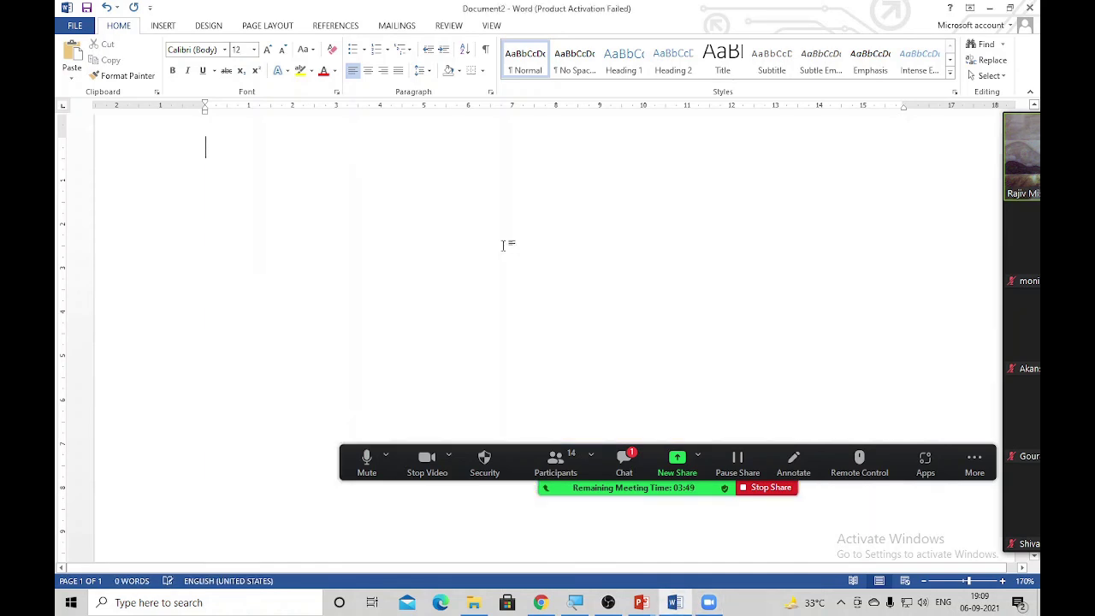
pyautogui.hotkey('ctrl', ']')
pyautogui.hotkey('ctrl', ']')
pyautogui.hotkey('ctrl', ']')
pyautogui.hotkey('ctrl', ']')
pyautogui.hotkey('ctrl', ']')
pyautogui.hotkey('ctrl', ']')
pyautogui.hotkey('ctrl', ']')
pyautogui.hotkey('ctrl', ']')
pyautogui.hotkey('ctrl', ']')
pyautogui.hotkey('ctrl', ']')
pyautogui.hotkey('ctrl', ']')
pyautogui.hotkey('ctrl', ']')
pyautogui.hotkey('ctrl', ']')
pyautogui.hotkey('ctrl', ']')
pyautogui.write('gdfgkjk')
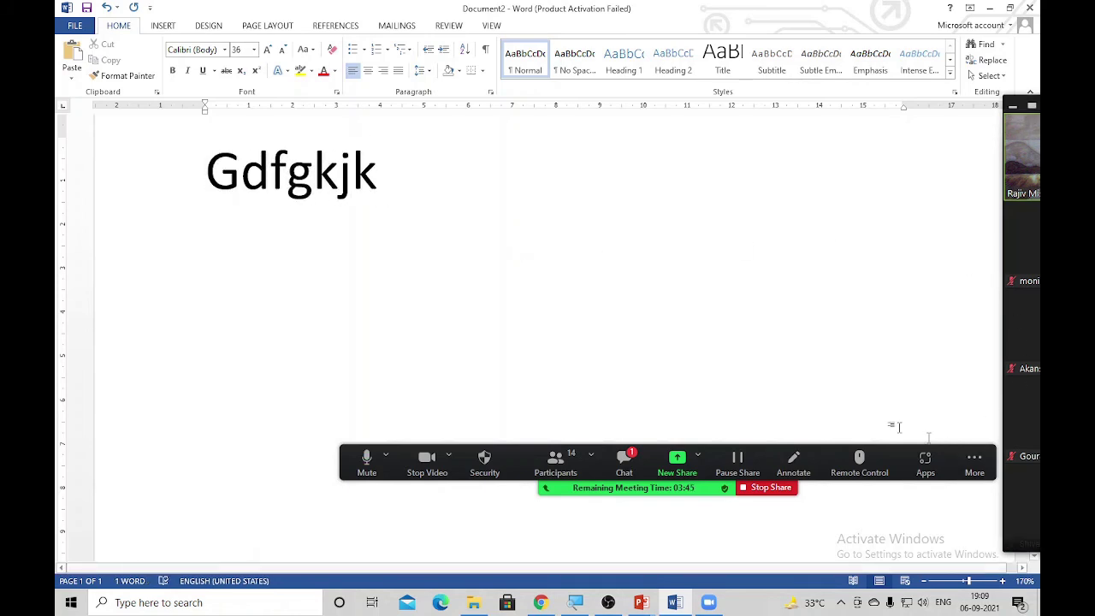
pyautogui.click(770, 487)
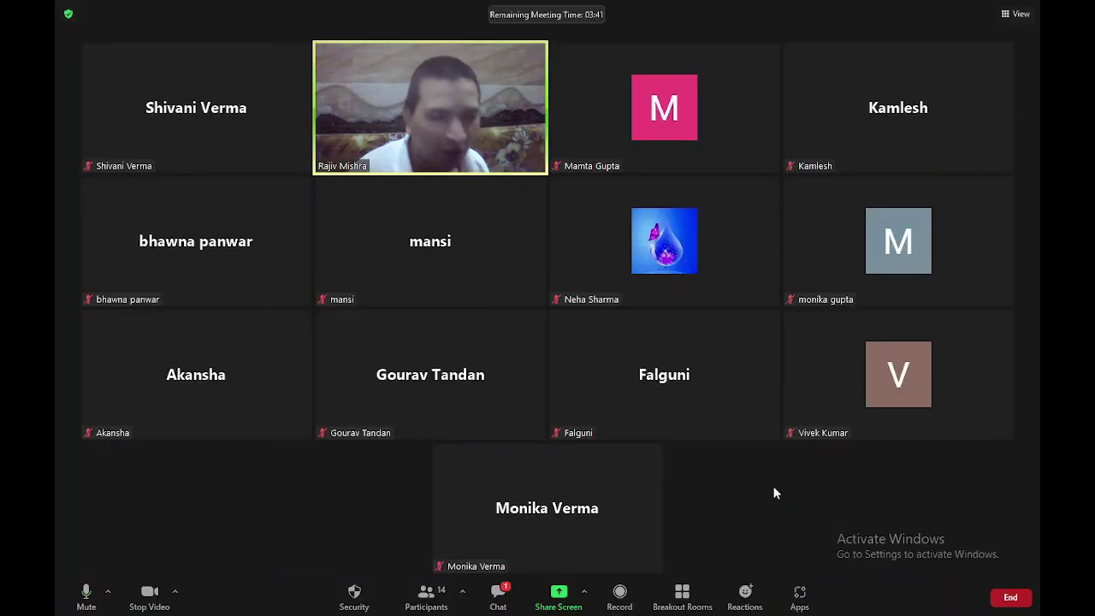
# Share the Word document again and delete the stray word, emptying it
pyautogui.moveTo(657, 501)
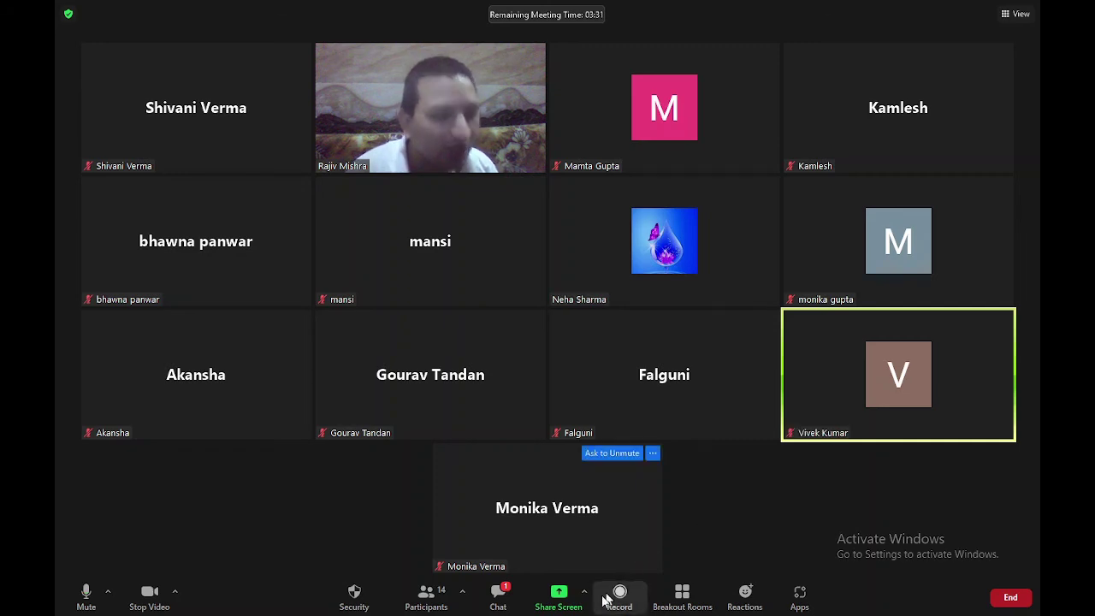
pyautogui.click(559, 595)
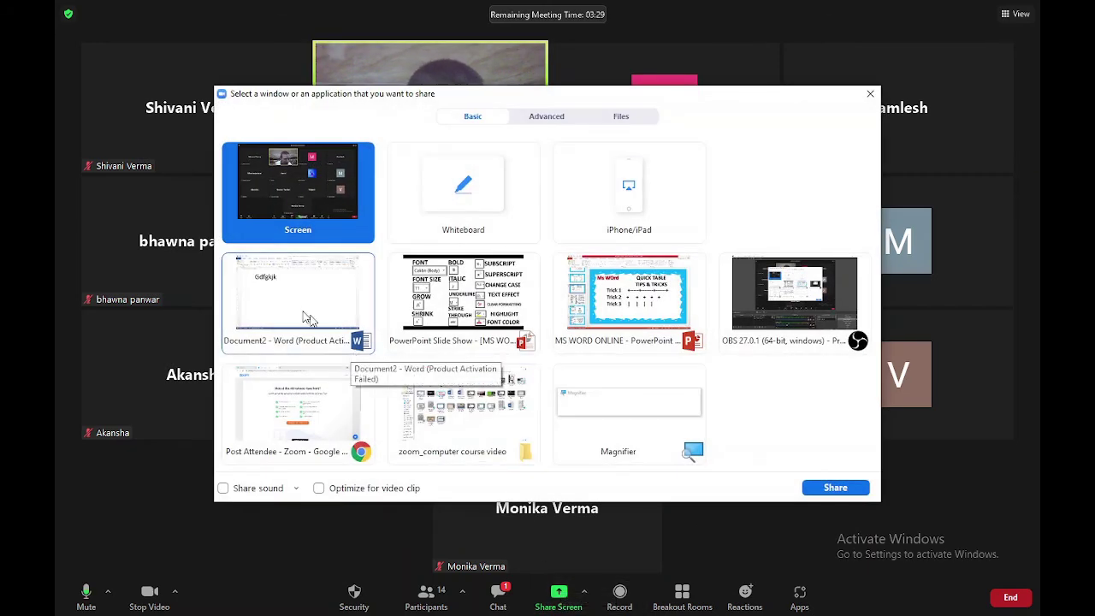
pyautogui.doubleClick(295, 304)
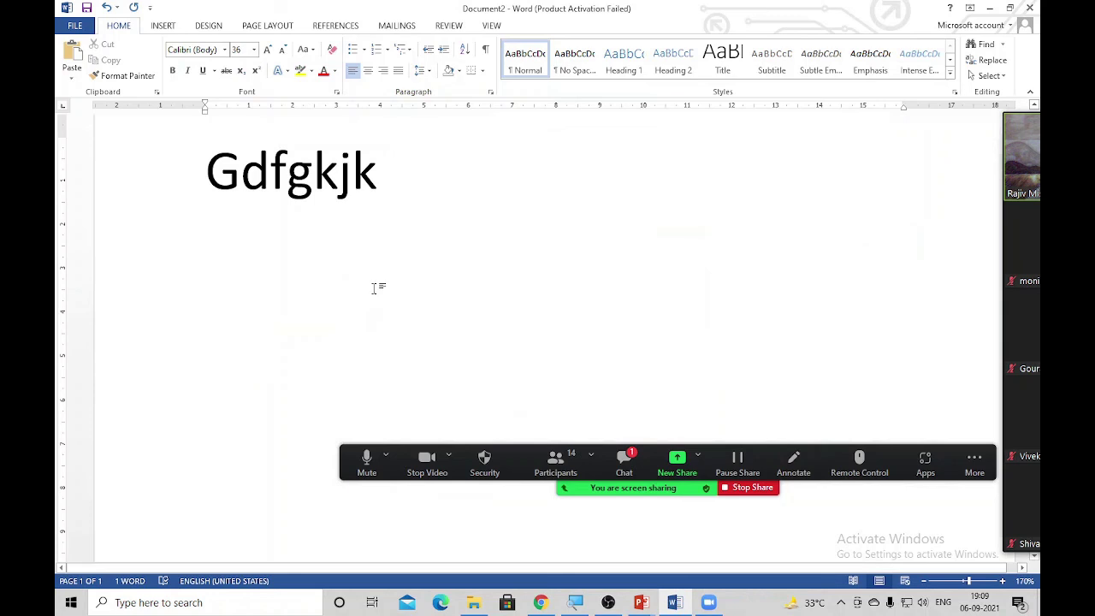
pyautogui.hotkey('ctrl', 'a')
pyautogui.press('Delete')
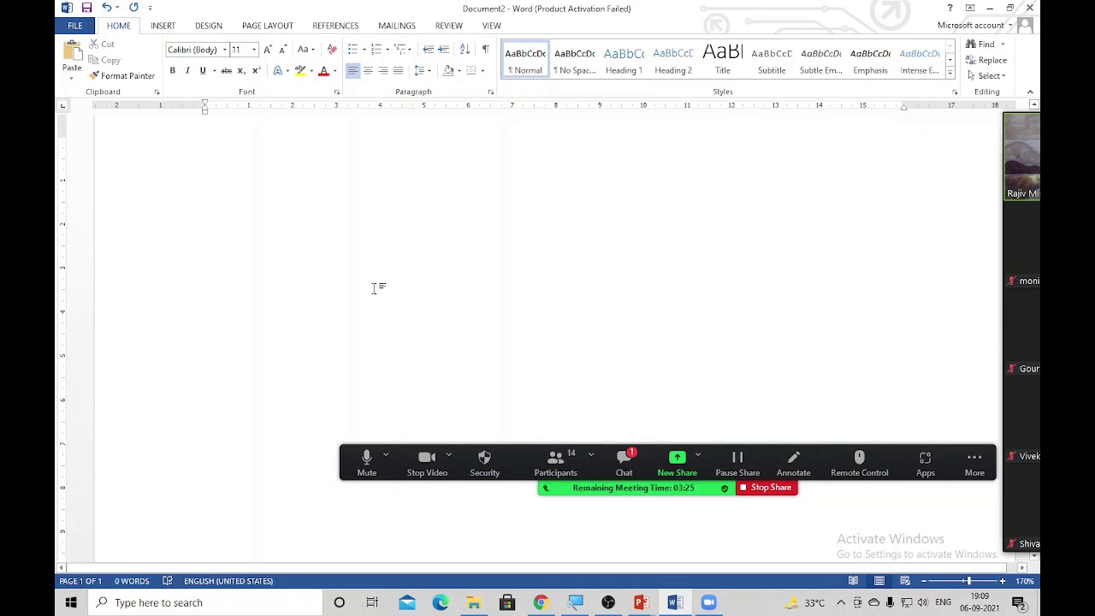
# Generate sample paragraphs by entering =rand() in the empty document
pyautogui.moveTo(354, 477); pyautogui.dragTo(338, 571)
pyautogui.click(334, 273)
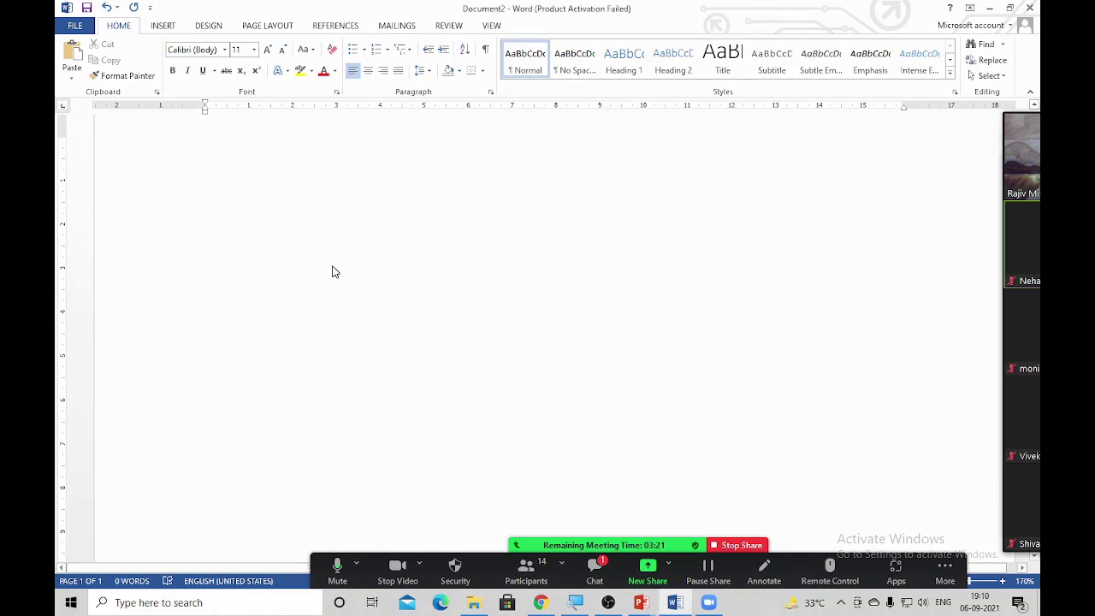
pyautogui.write('=ra')
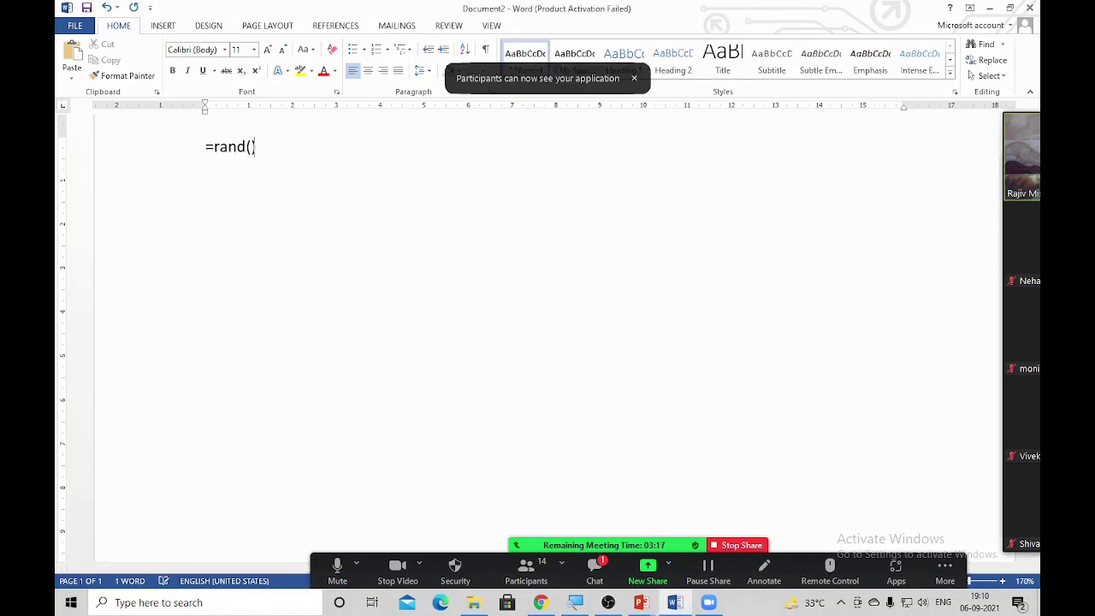
pyautogui.write('nd()')
pyautogui.press('Return')
# Select the words powerful, professionally, example, coordinated and match together
pyautogui.scroll(5, 257, 495)
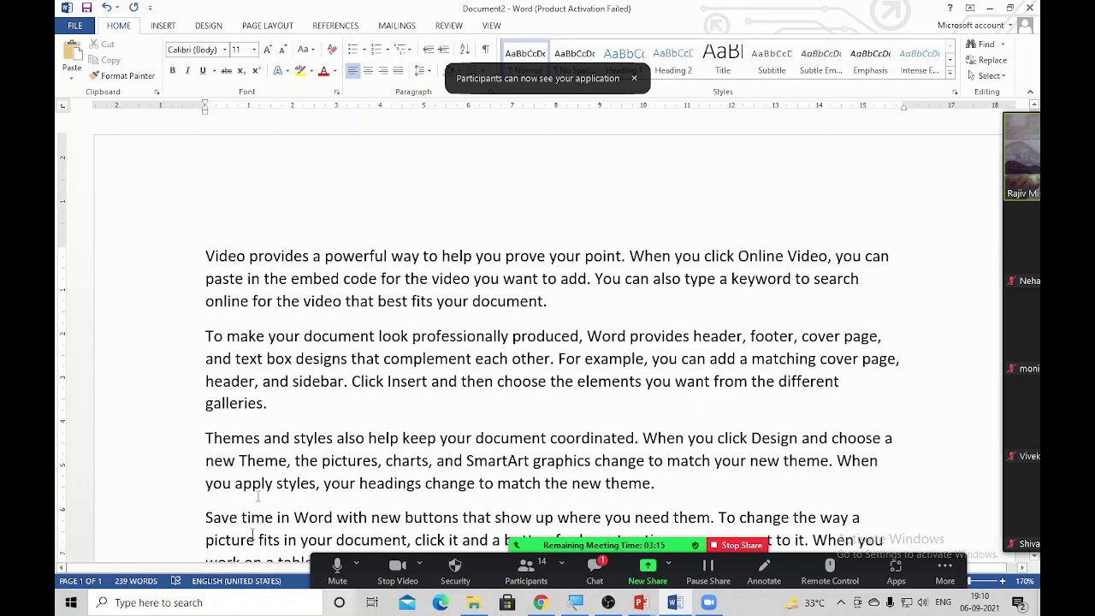
pyautogui.keyDown('ctrl'); pyautogui.doubleClick(408, 235); pyautogui.keyUp('ctrl')
pyautogui.keyDown('ctrl'); pyautogui.doubleClick(420, 288); pyautogui.keyUp('ctrl')
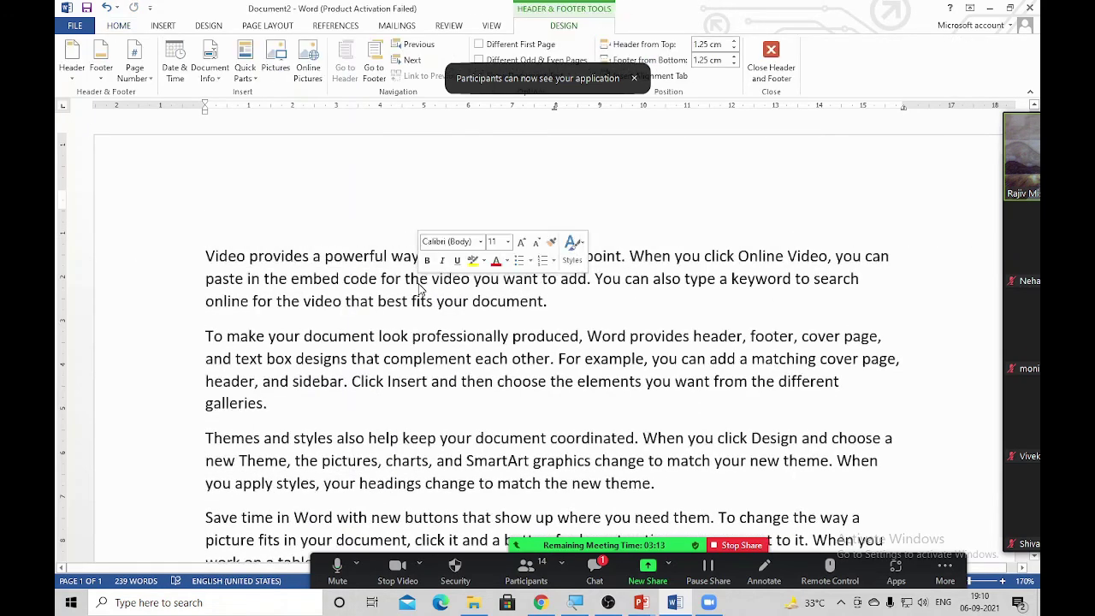
pyautogui.click(383, 255)
pyautogui.doubleClick(383, 255)
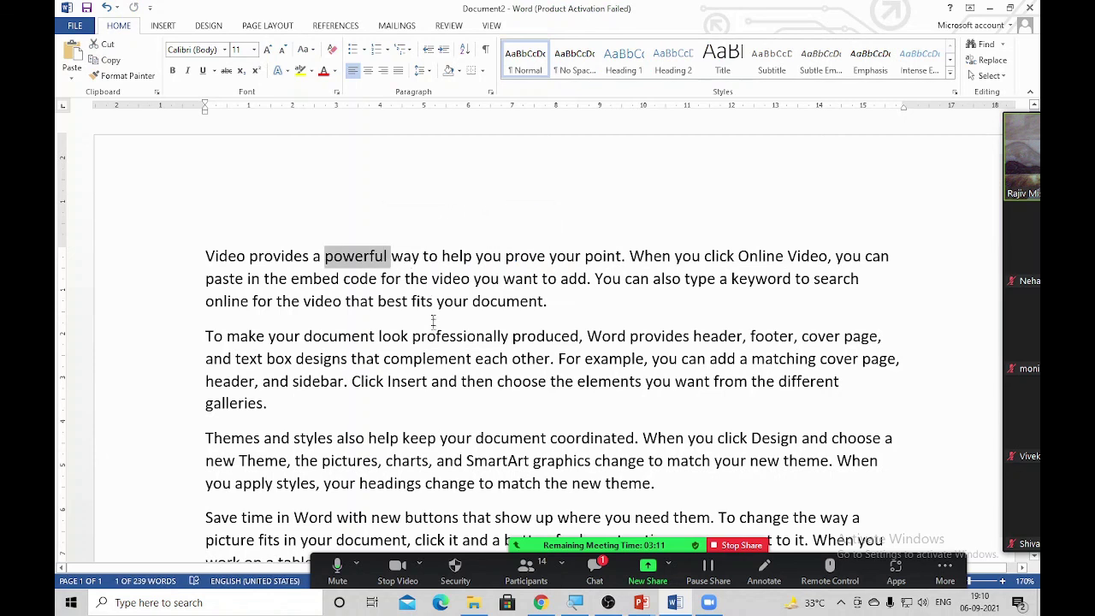
pyautogui.keyDown('ctrl'); pyautogui.doubleClick(433, 340); pyautogui.keyUp('ctrl')
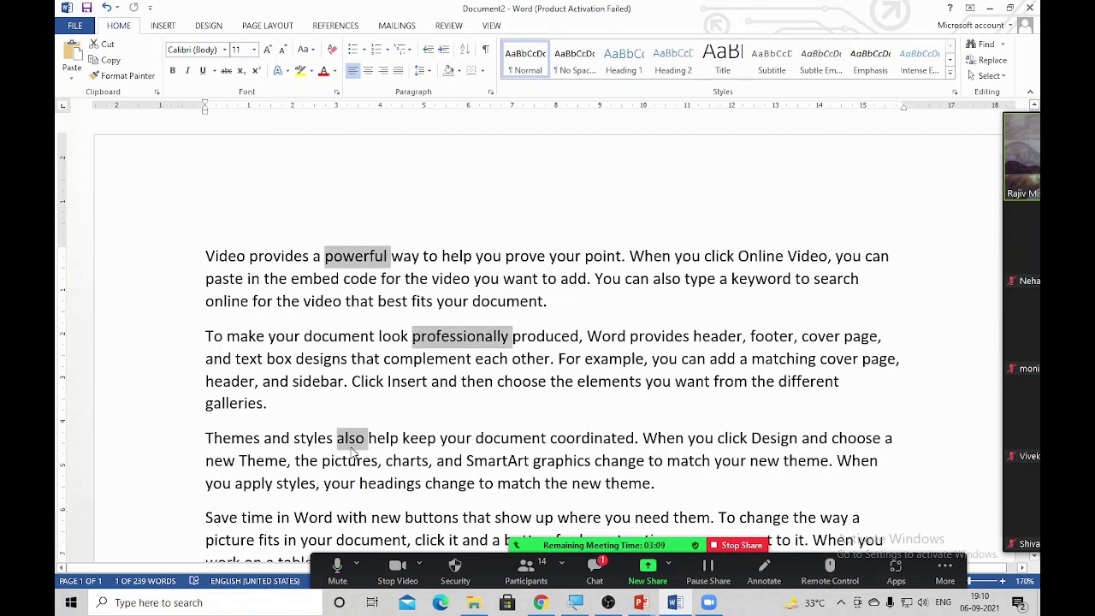
pyautogui.keyDown('ctrl'); pyautogui.doubleClick(637, 359); pyautogui.keyUp('ctrl')
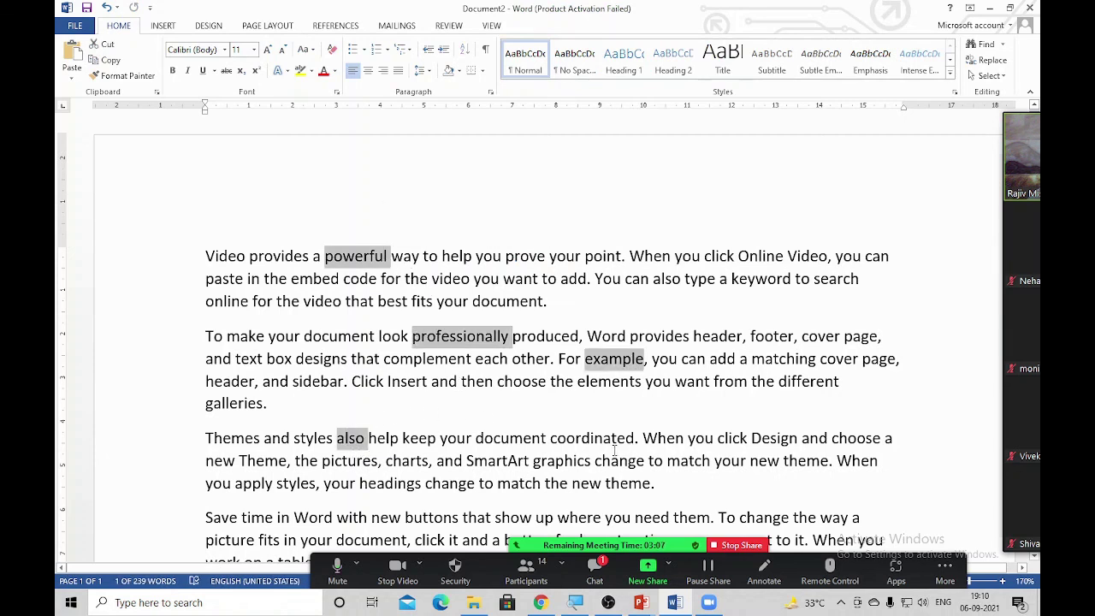
pyautogui.keyDown('ctrl'); pyautogui.doubleClick(613, 447); pyautogui.keyUp('ctrl')
pyautogui.keyDown('ctrl'); pyautogui.doubleClick(514, 484); pyautogui.keyUp('ctrl')
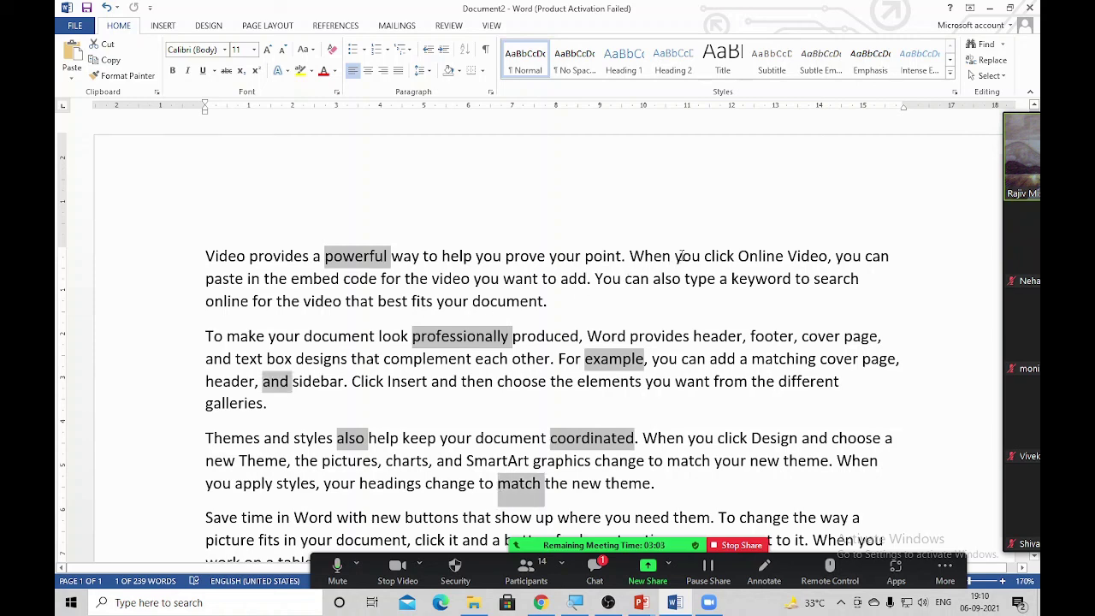
# Make those selected words bold, italic and 15 pt
pyautogui.scroll(-1, 457, 370)
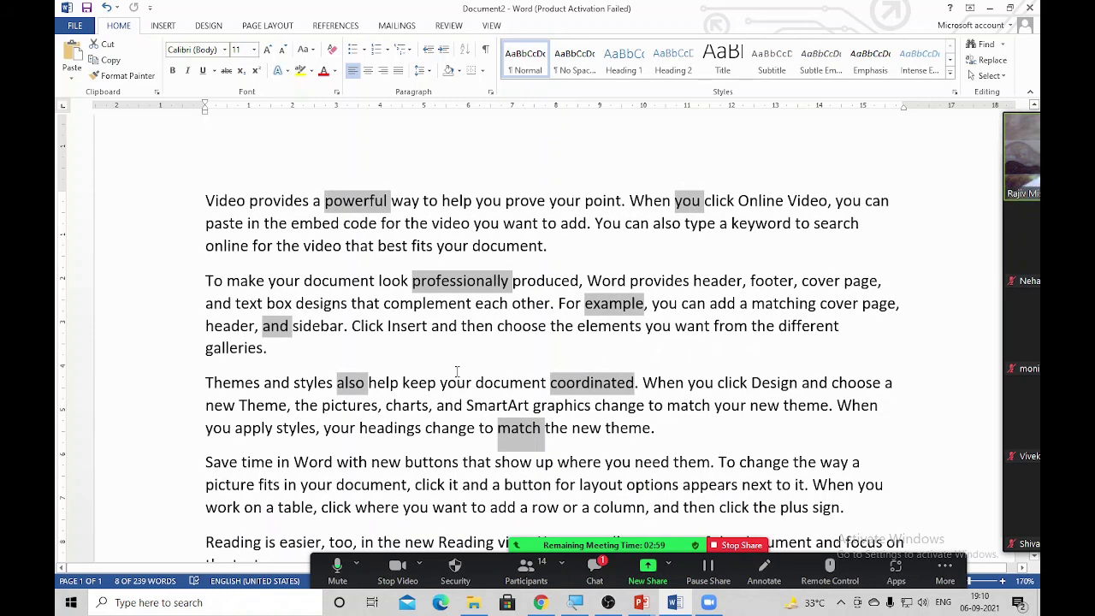
pyautogui.hotkey('ctrl', 'b')
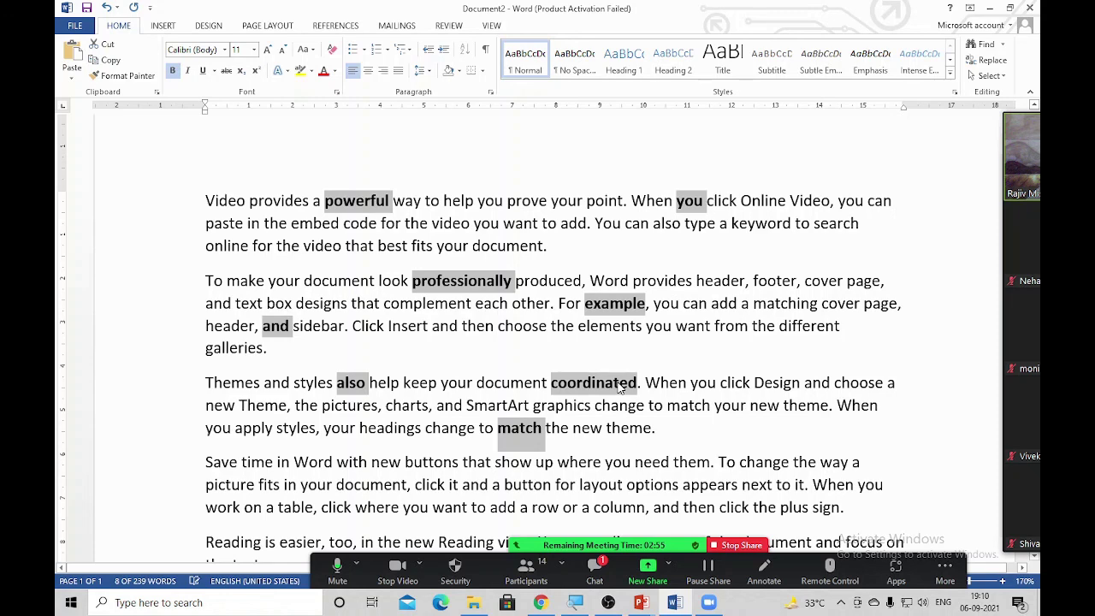
pyautogui.hotkey('ctrl', ']')
pyautogui.hotkey('ctrl', ']')
pyautogui.hotkey('ctrl', ']')
pyautogui.hotkey('ctrl', ']')
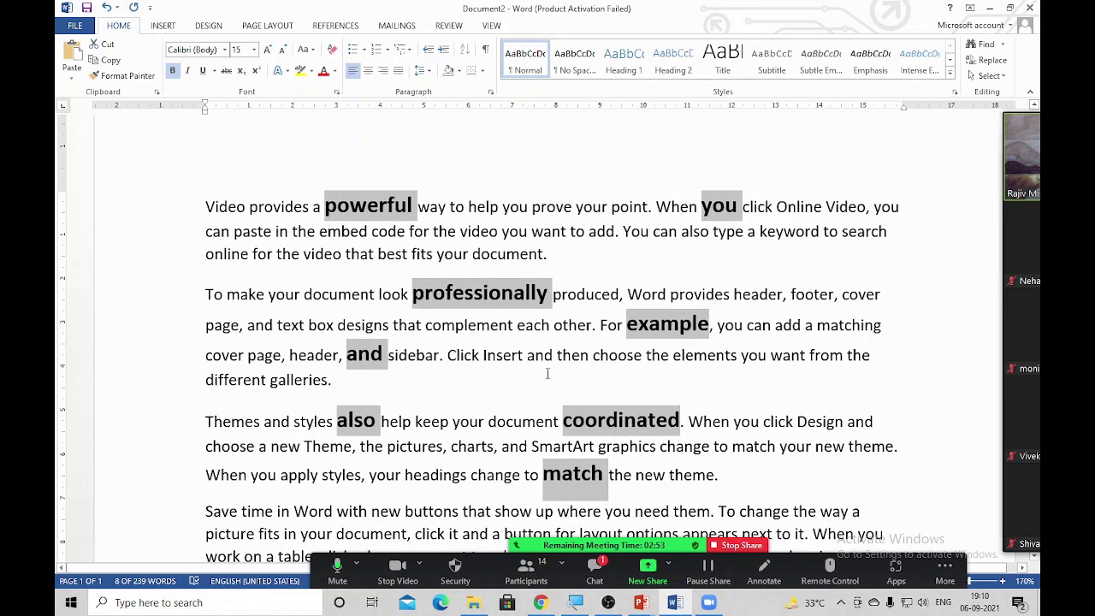
pyautogui.hotkey('ctrl', 'i')
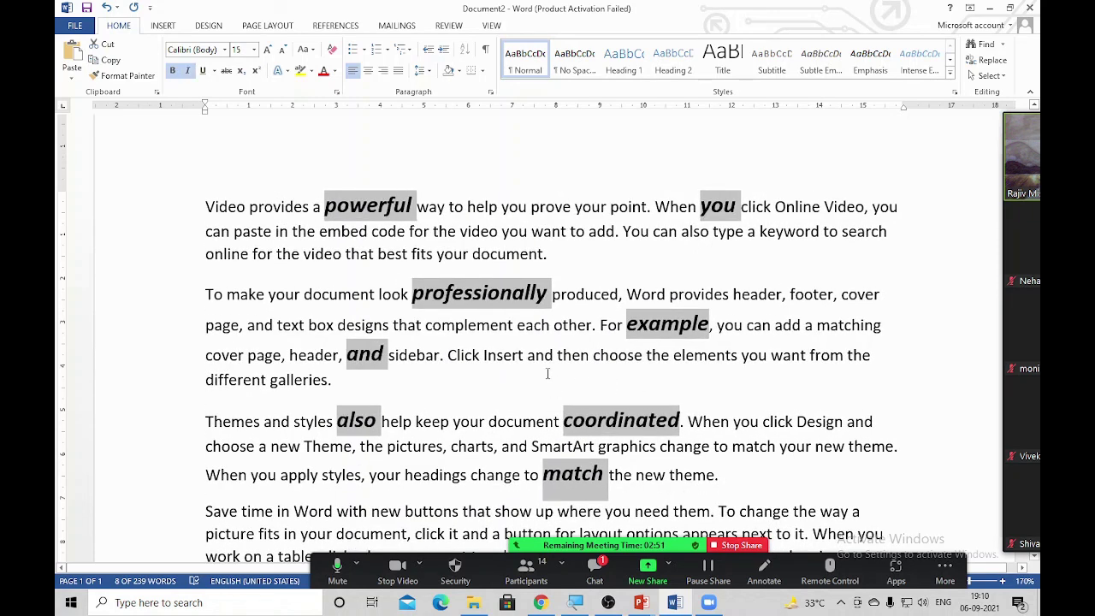
pyautogui.click(724, 301)
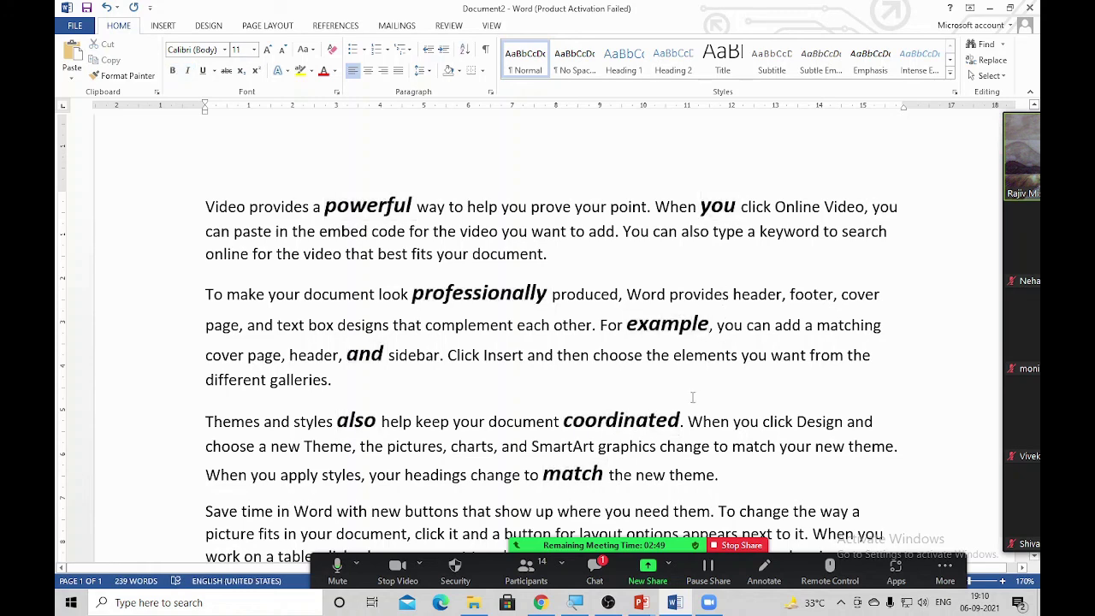
pyautogui.scroll(1, 693, 398)
pyautogui.scroll(-1, 692, 397)
pyautogui.scroll(1, 408, 312)
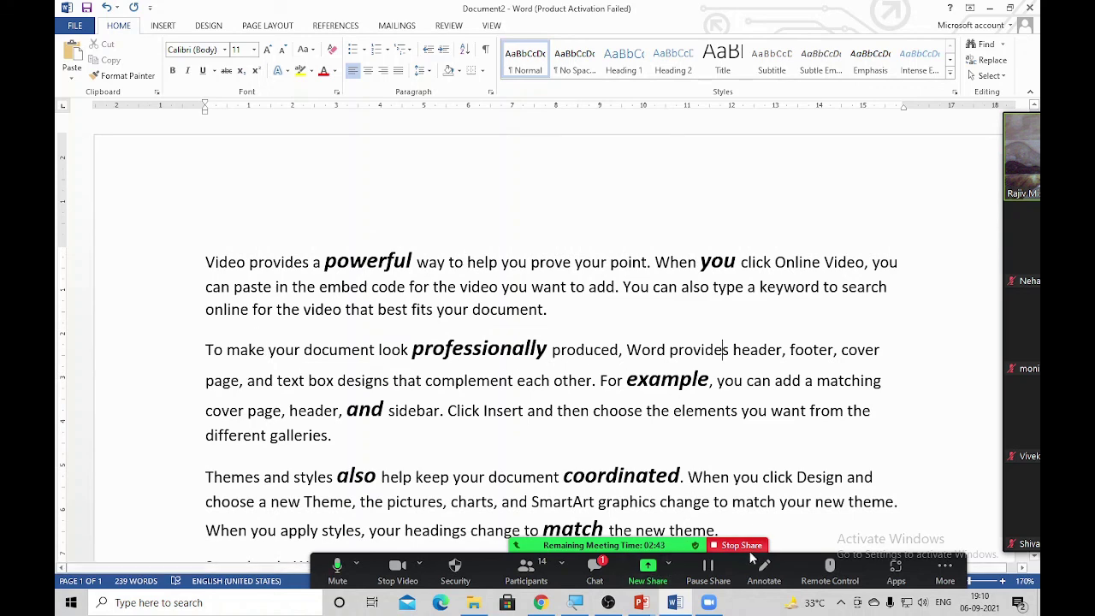
pyautogui.moveTo(1035, 177); pyautogui.dragTo(883, 173)
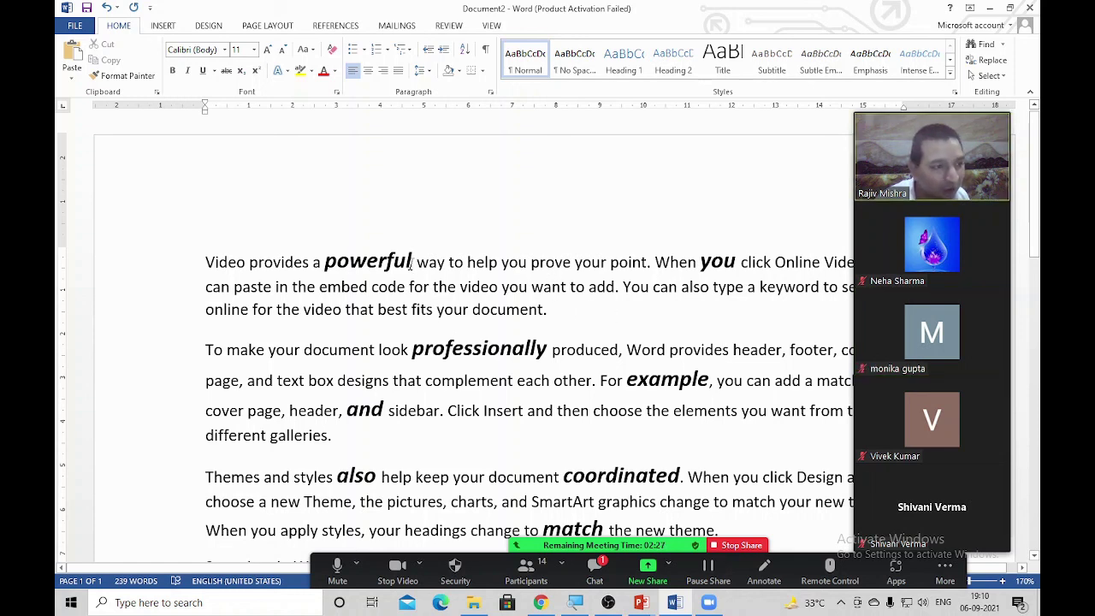
# Try selecting you, produced, Click, charts, header and whole paragraphs, then clear the selection
pyautogui.doubleClick(515, 263)
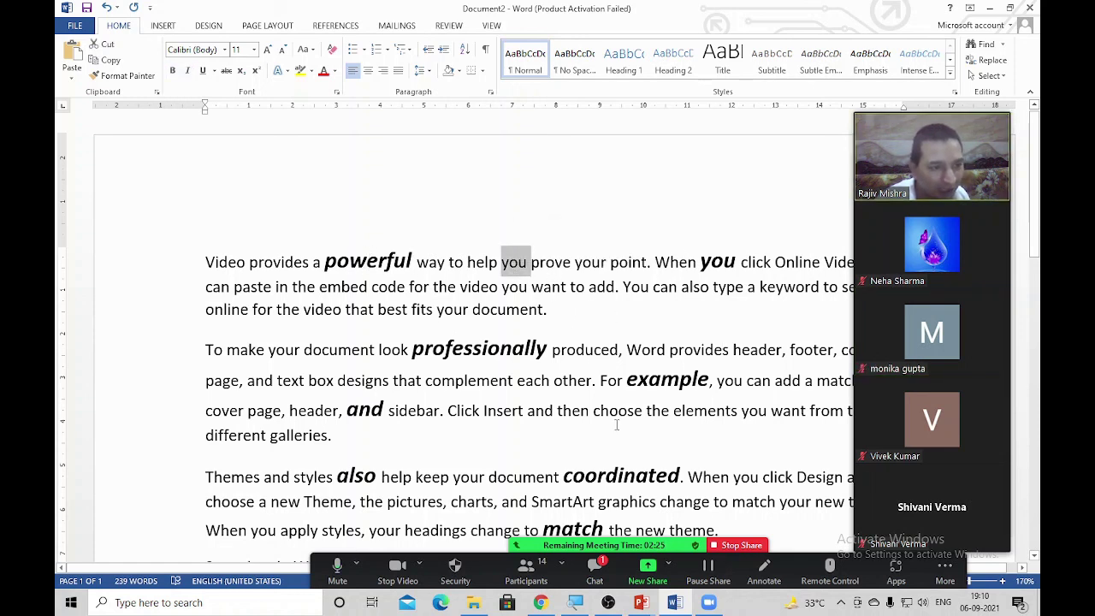
pyautogui.keyDown('ctrl'); pyautogui.doubleClick(570, 351); pyautogui.keyUp('ctrl')
pyautogui.keyDown('ctrl'); pyautogui.doubleClick(466, 411); pyautogui.keyUp('ctrl')
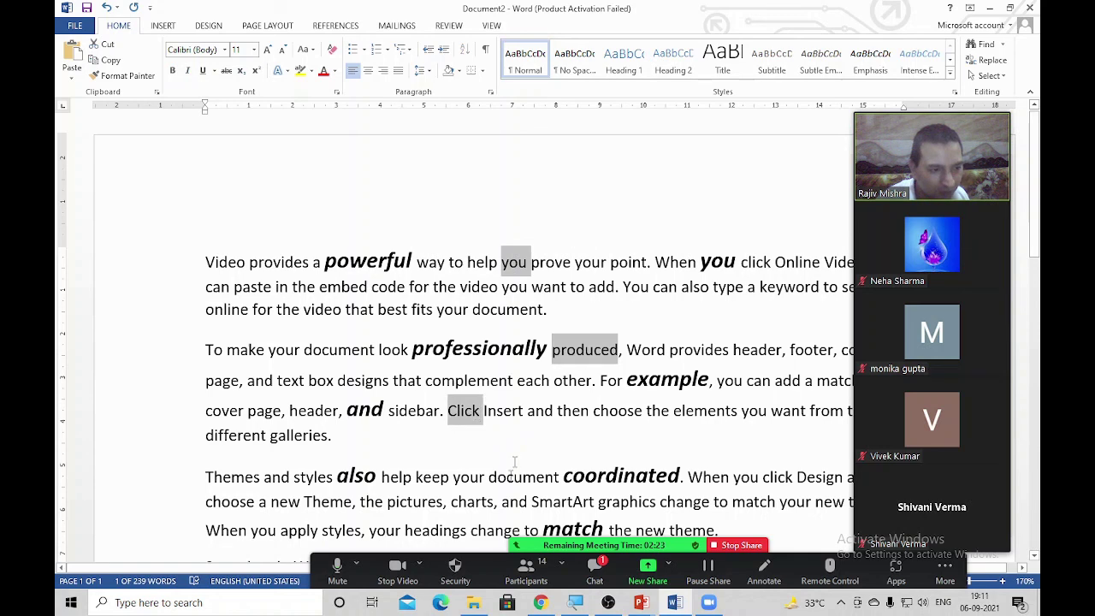
pyautogui.keyDown('ctrl'); pyautogui.doubleClick(470, 502); pyautogui.keyUp('ctrl')
pyautogui.keyDown('ctrl'); pyautogui.doubleClick(301, 411); pyautogui.keyUp('ctrl')
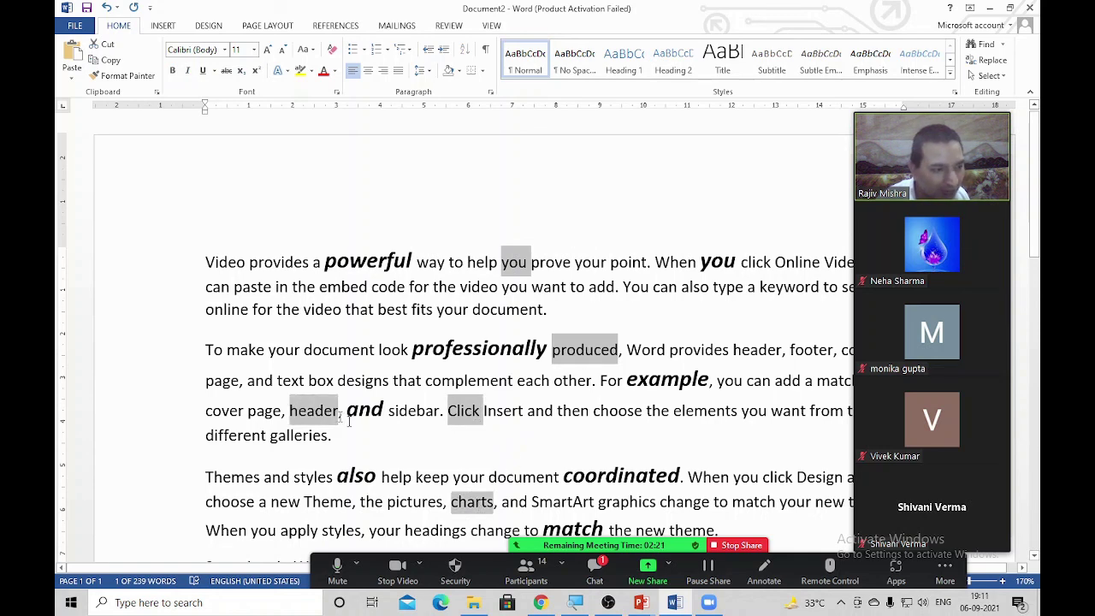
pyautogui.doubleClick(163, 347)
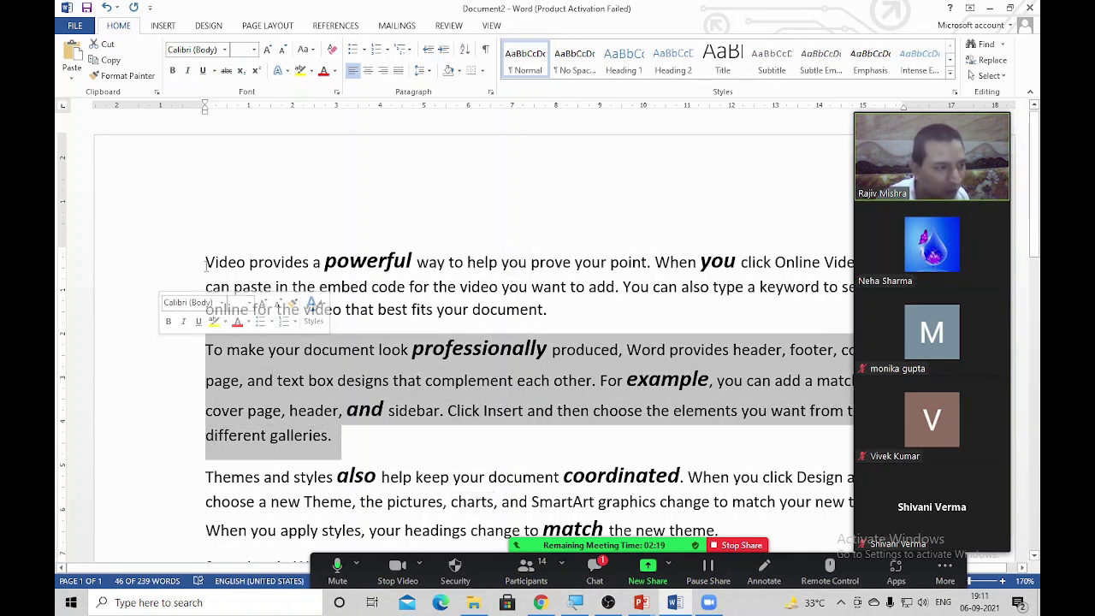
pyautogui.moveTo(206, 265); pyautogui.dragTo(576, 308)
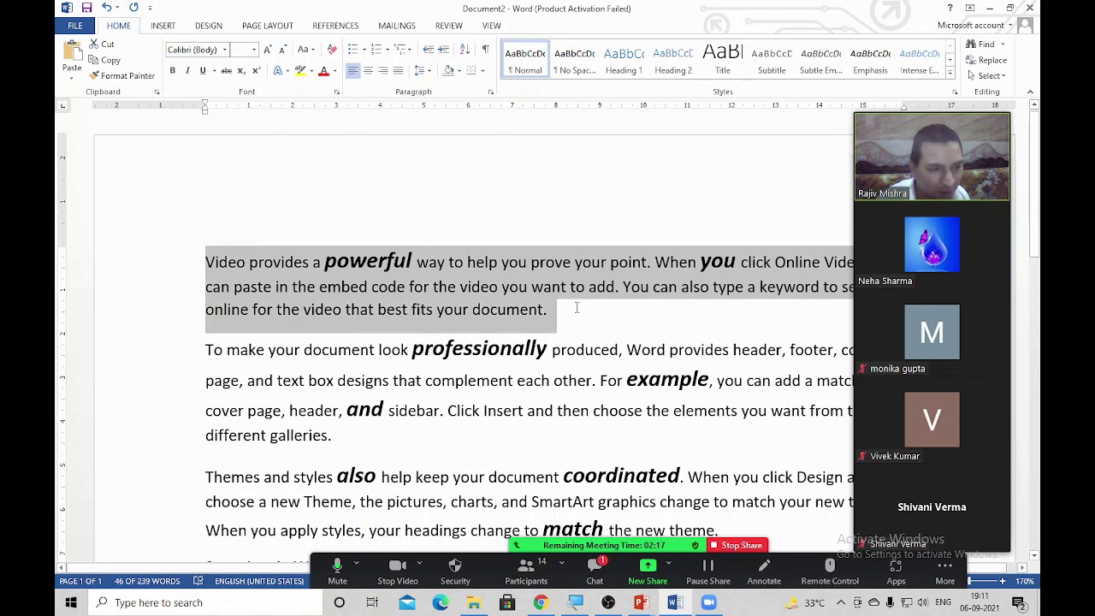
pyautogui.click(567, 376)
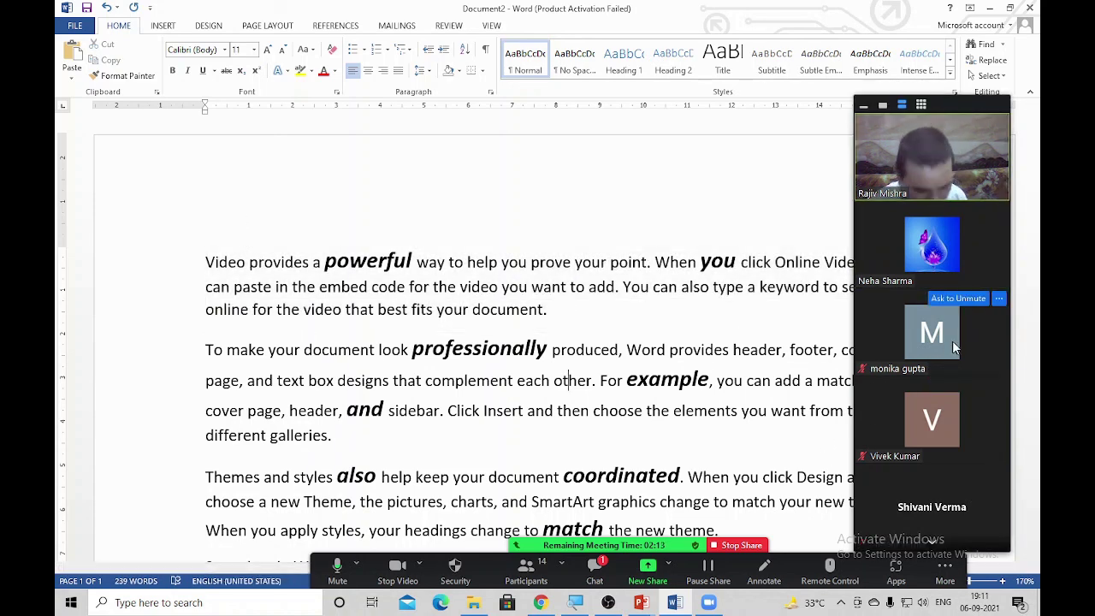
pyautogui.moveTo(975, 281)
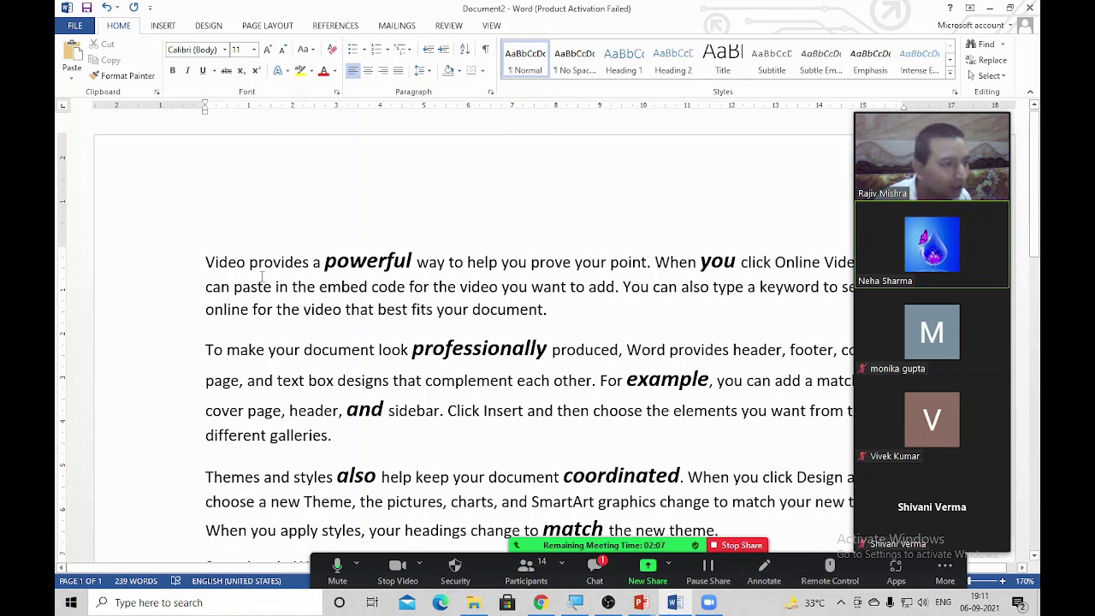
# Multi-select Video, that, document, your, produced, coordinated, charts, also, different, Insert and elements
pyautogui.keyDown('ctrl'); pyautogui.doubleClick(236, 262); pyautogui.keyUp('ctrl')
pyautogui.keyDown('ctrl'); pyautogui.doubleClick(367, 309); pyautogui.keyUp('ctrl')
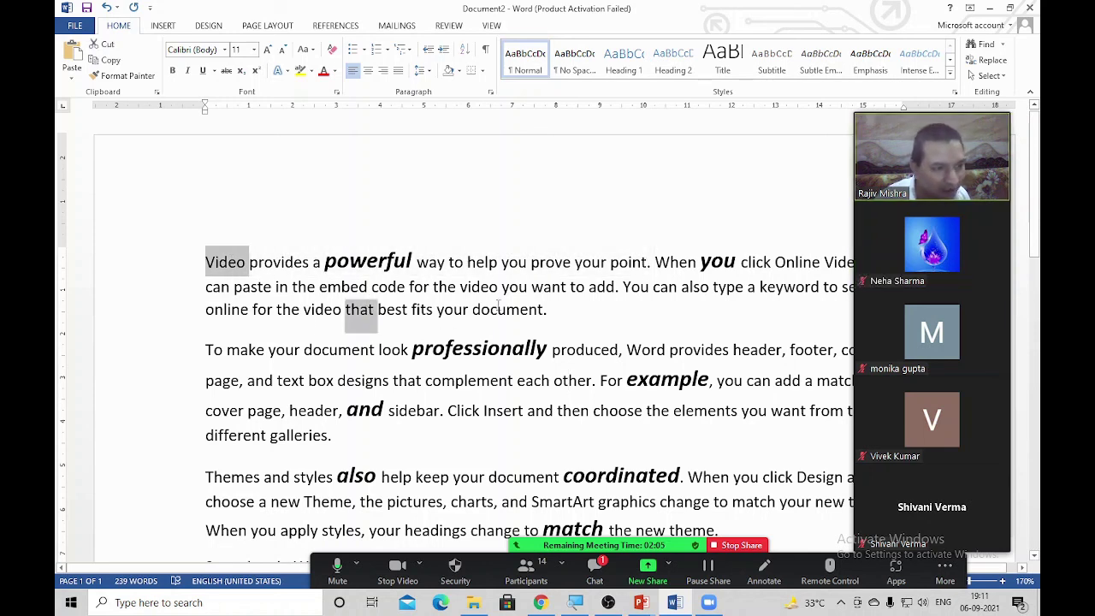
pyautogui.keyDown('ctrl'); pyautogui.doubleClick(498, 309); pyautogui.keyUp('ctrl')
pyautogui.keyDown('ctrl'); pyautogui.doubleClick(593, 263); pyautogui.keyUp('ctrl')
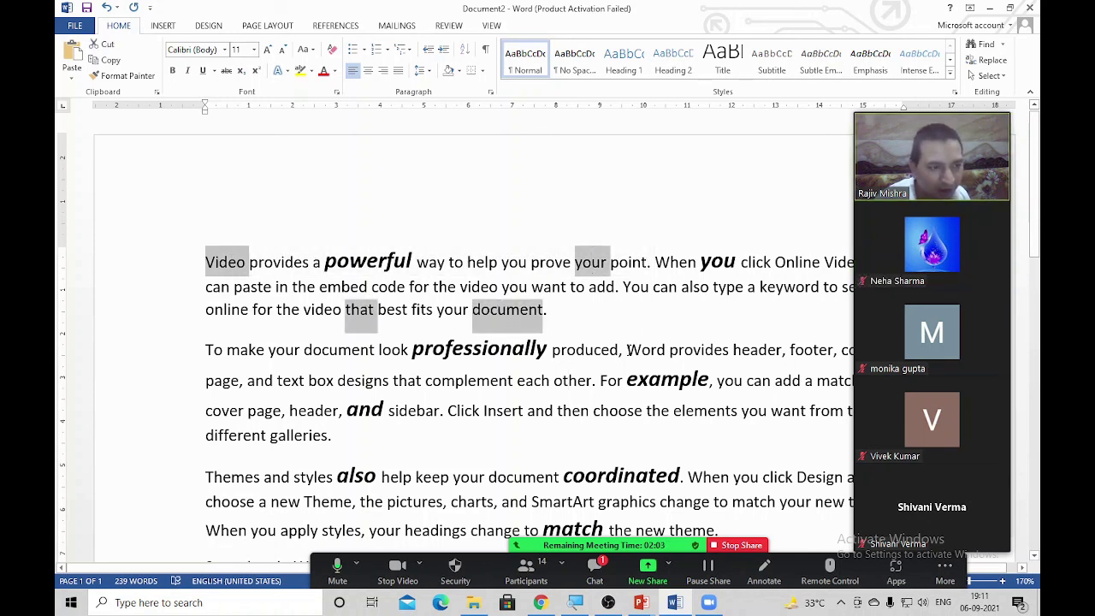
pyautogui.keyDown('ctrl'); pyautogui.doubleClick(588, 351); pyautogui.keyUp('ctrl')
pyautogui.keyDown('ctrl'); pyautogui.doubleClick(572, 483); pyautogui.keyUp('ctrl')
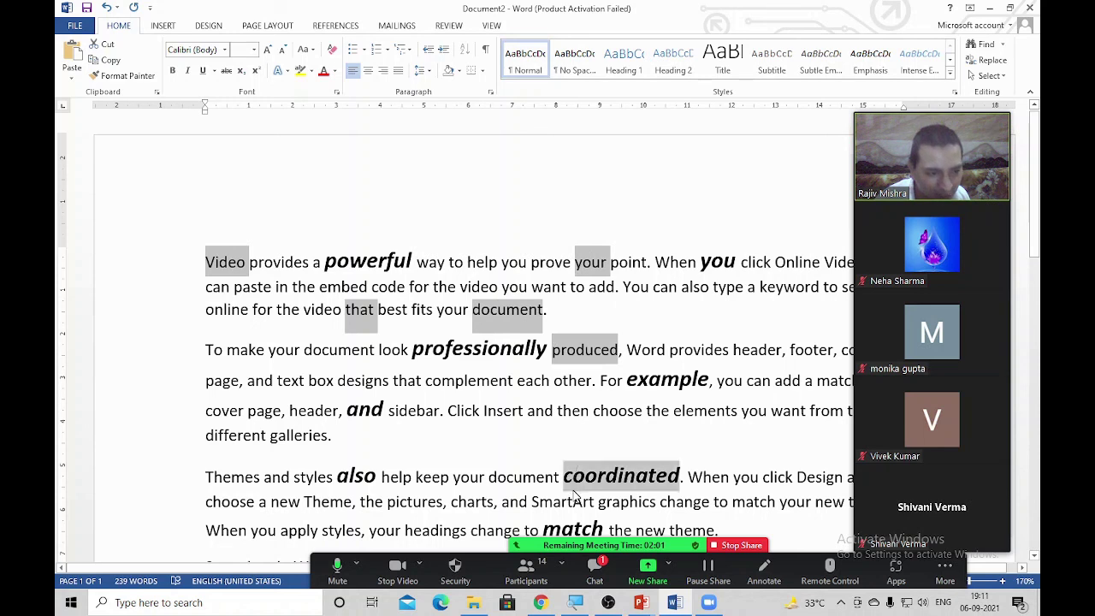
pyautogui.keyDown('ctrl'); pyautogui.doubleClick(482, 499); pyautogui.keyUp('ctrl')
pyautogui.keyDown('ctrl'); pyautogui.doubleClick(365, 476); pyautogui.keyUp('ctrl')
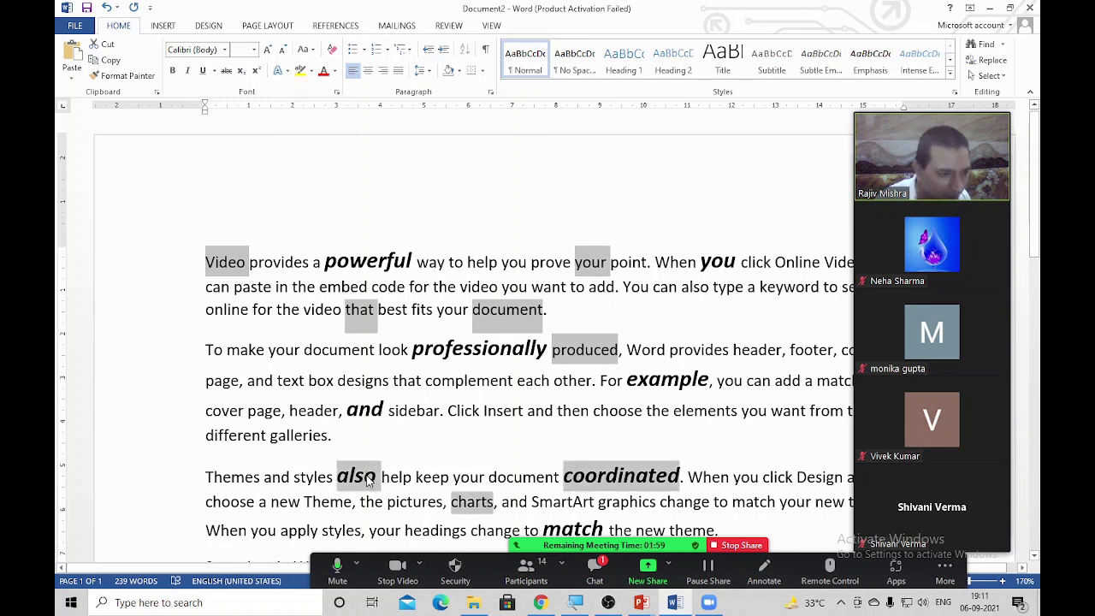
pyautogui.keyDown('ctrl'); pyautogui.doubleClick(264, 432); pyautogui.keyUp('ctrl')
pyautogui.keyDown('ctrl'); pyautogui.doubleClick(502, 410); pyautogui.keyUp('ctrl')
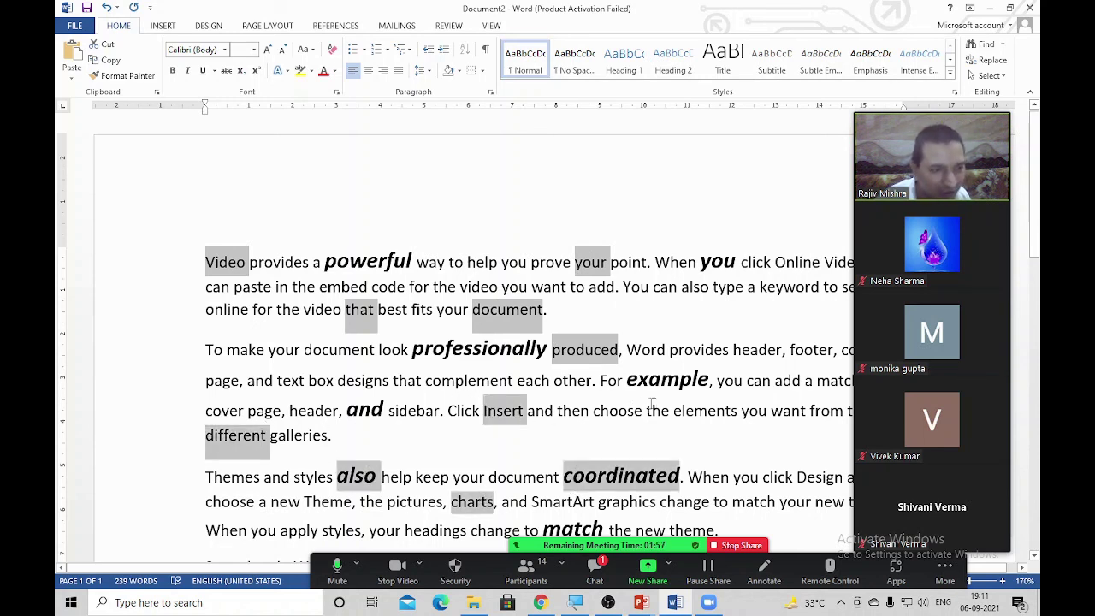
pyautogui.keyDown('ctrl'); pyautogui.doubleClick(695, 410); pyautogui.keyUp('ctrl')
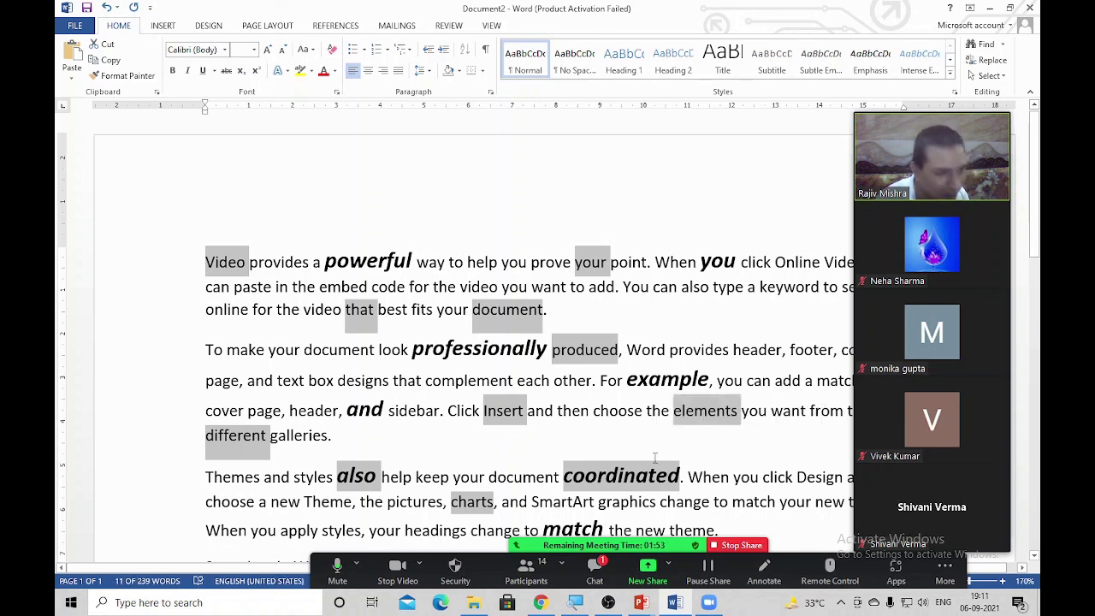
# Paste the copied words on a new line above the first sample paragraph
pyautogui.click(206, 262)
pyautogui.press('Return')
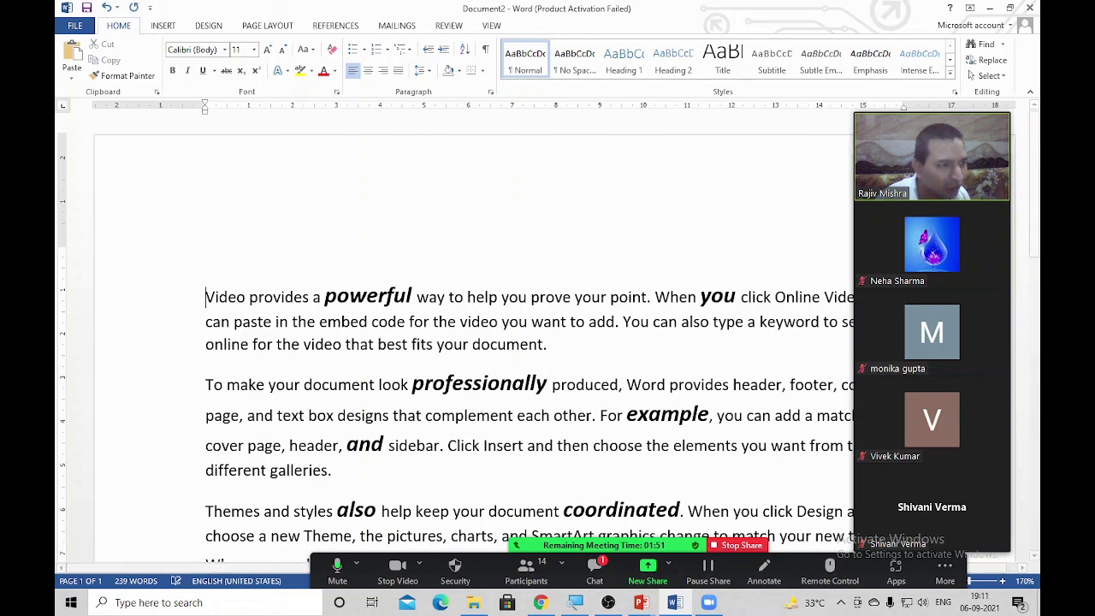
pyautogui.write('Video your that document produced Insert elements different also coordinated charts')
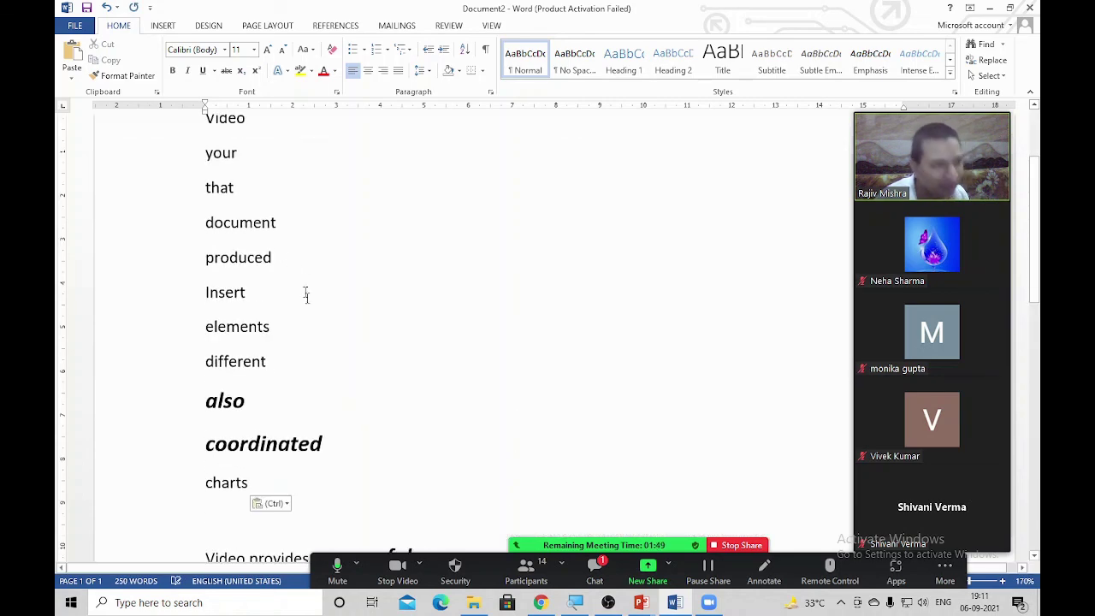
pyautogui.scroll(2, 305, 360)
pyautogui.scroll(-8, 305, 359)
pyautogui.scroll(5, 308, 360)
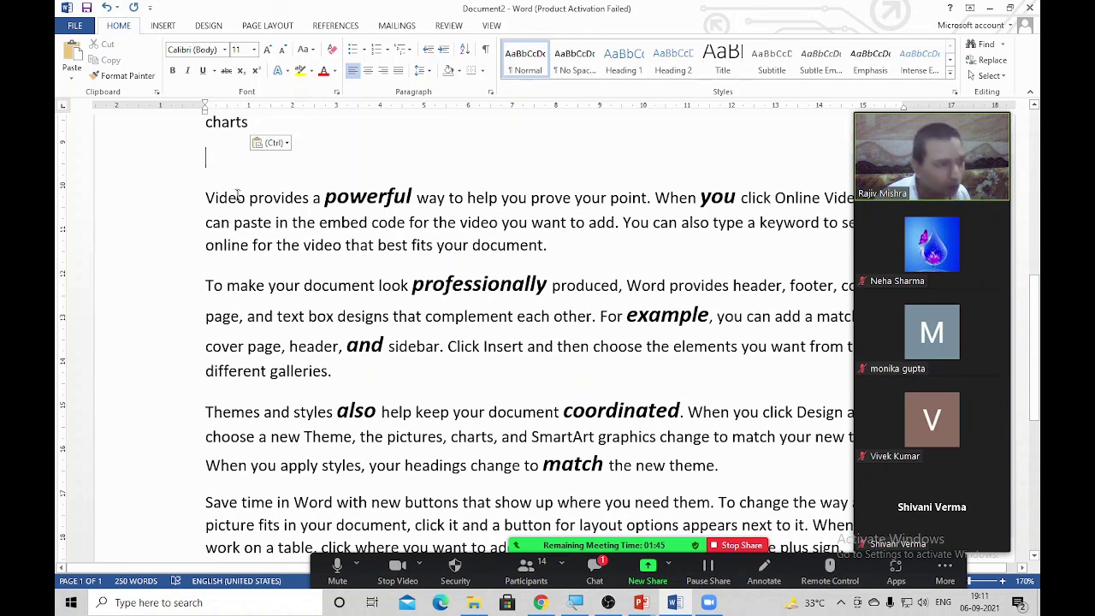
# Try rectangular block selections along the left of the paragraphs, clearing each
pyautogui.moveTo(206, 200); pyautogui.dragTo(243, 262)
pyautogui.moveTo(290, 403); pyautogui.dragTo(349, 540)
pyautogui.click(349, 542)
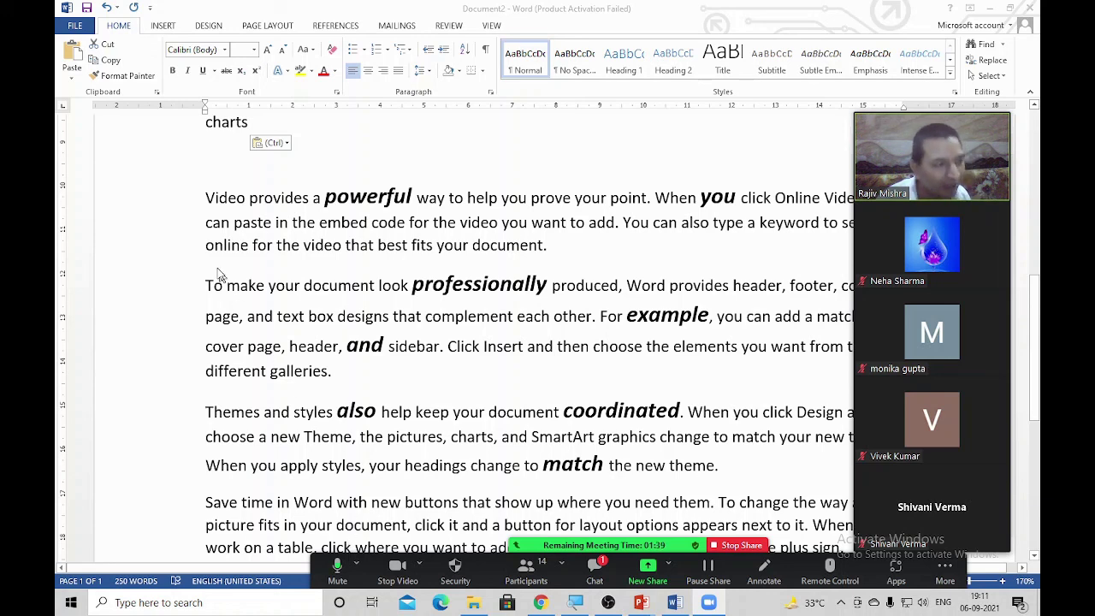
pyautogui.moveTo(197, 199); pyautogui.dragTo(349, 547)
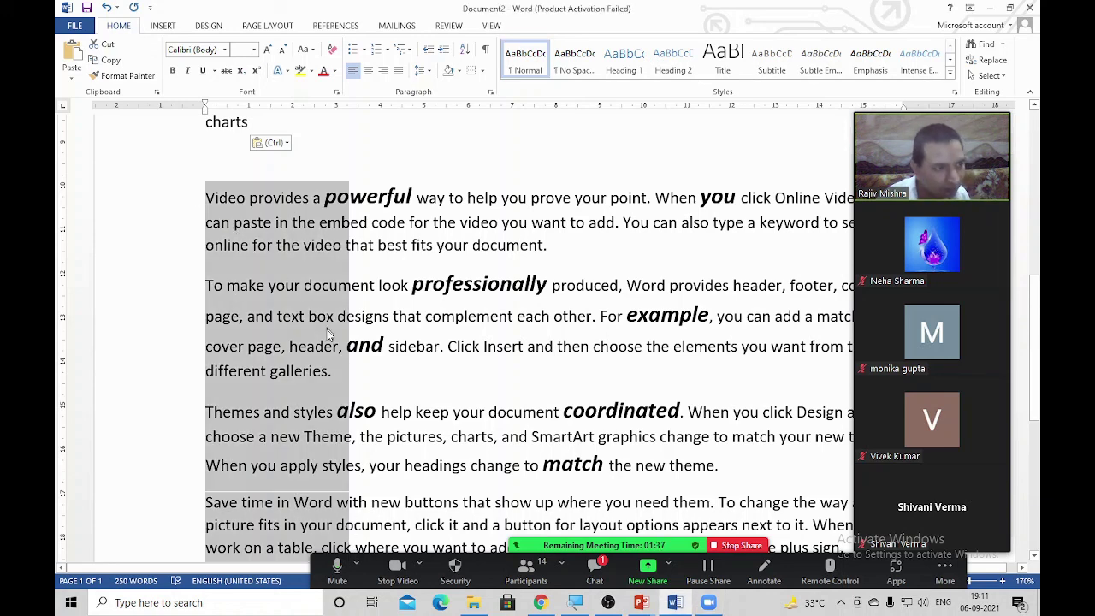
pyautogui.click(338, 379)
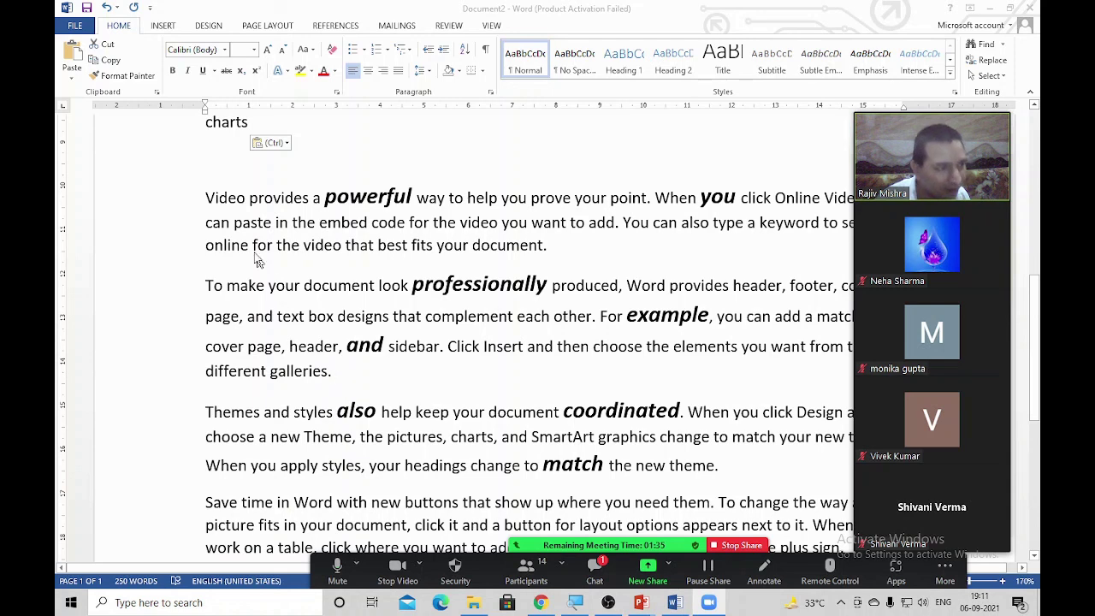
pyautogui.moveTo(207, 197); pyautogui.dragTo(349, 552)
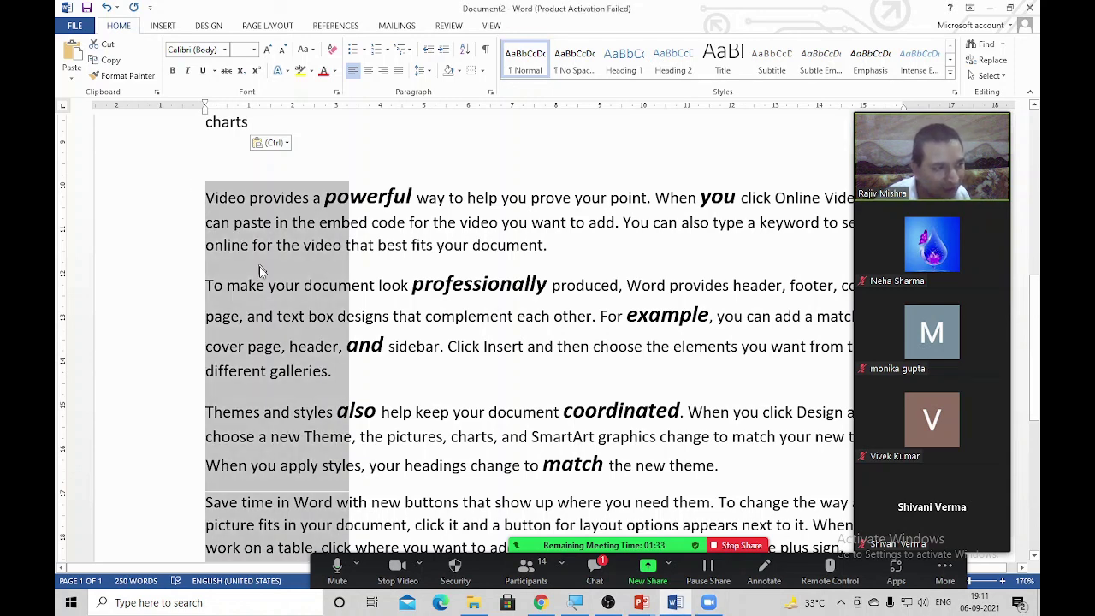
pyautogui.click(304, 337)
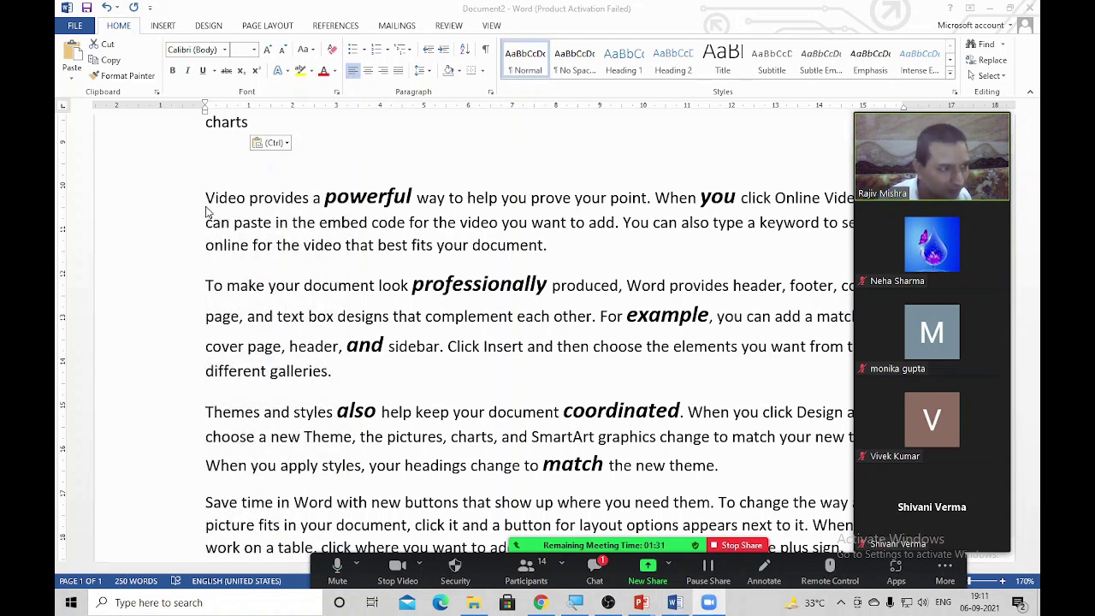
pyautogui.moveTo(205, 211); pyautogui.dragTo(349, 551)
pyautogui.click(300, 300)
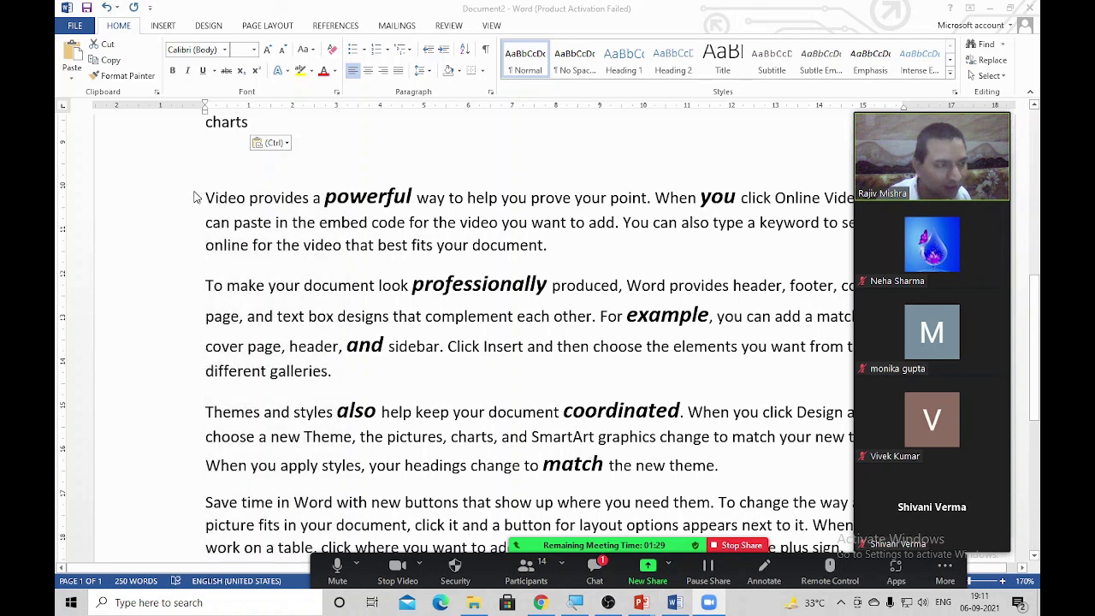
# Colour a rectangular block along the paragraphs' left side dark red
pyautogui.moveTo(201, 194); pyautogui.dragTo(241, 218)
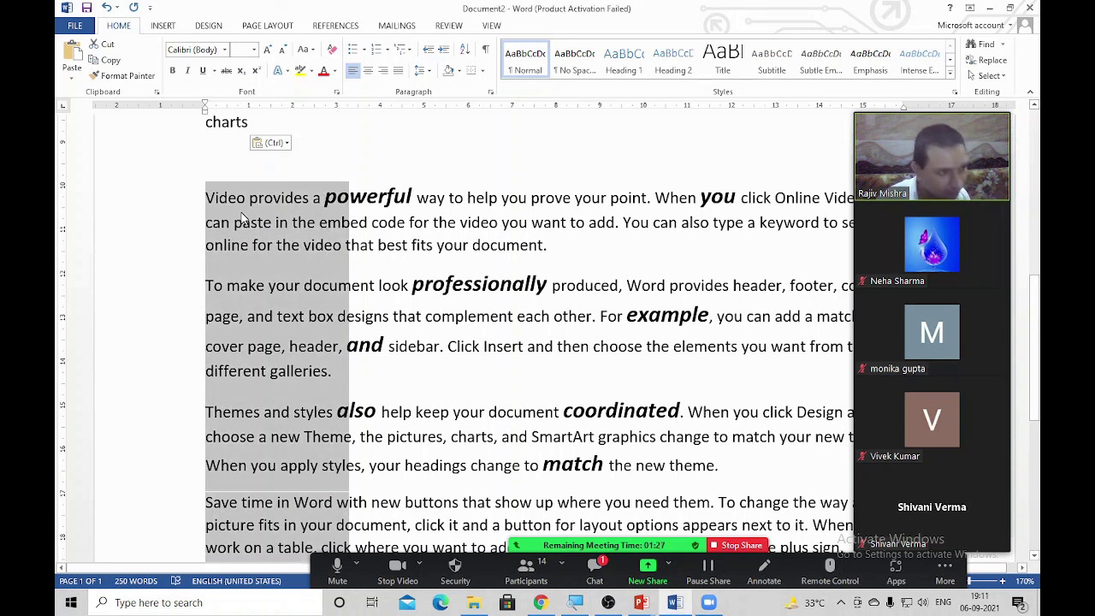
pyautogui.click(323, 74)
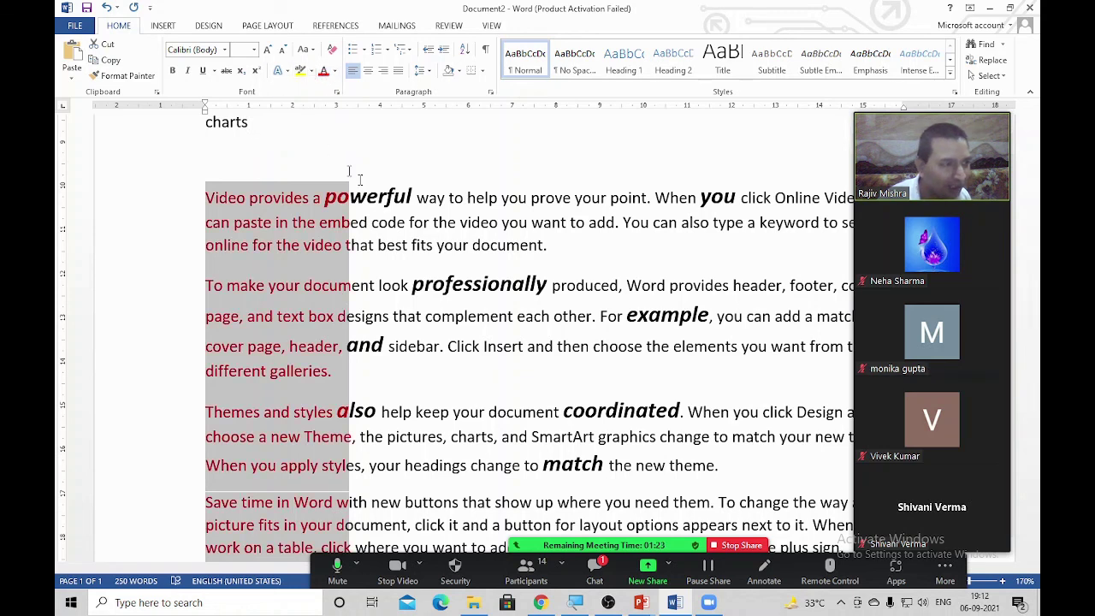
pyautogui.click(449, 284)
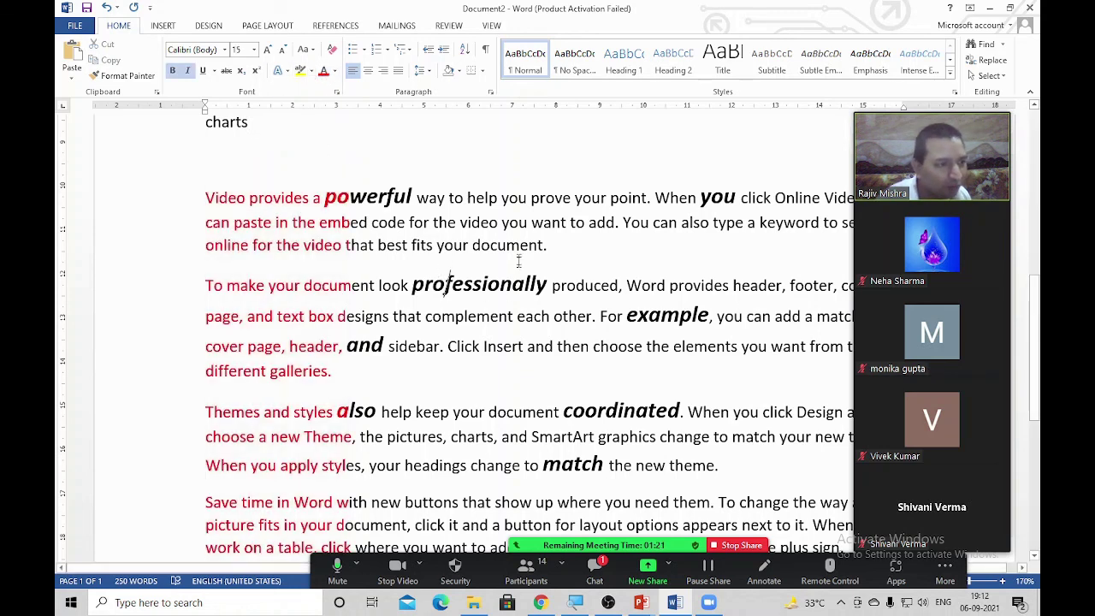
# Move through the first line word by word and select text from 'your' onward
pyautogui.click(513, 200)
pyautogui.hotkey('ctrl', 'Right')
pyautogui.hotkey('ctrl', 'Right')
pyautogui.hotkey('ctrl', 'Right')
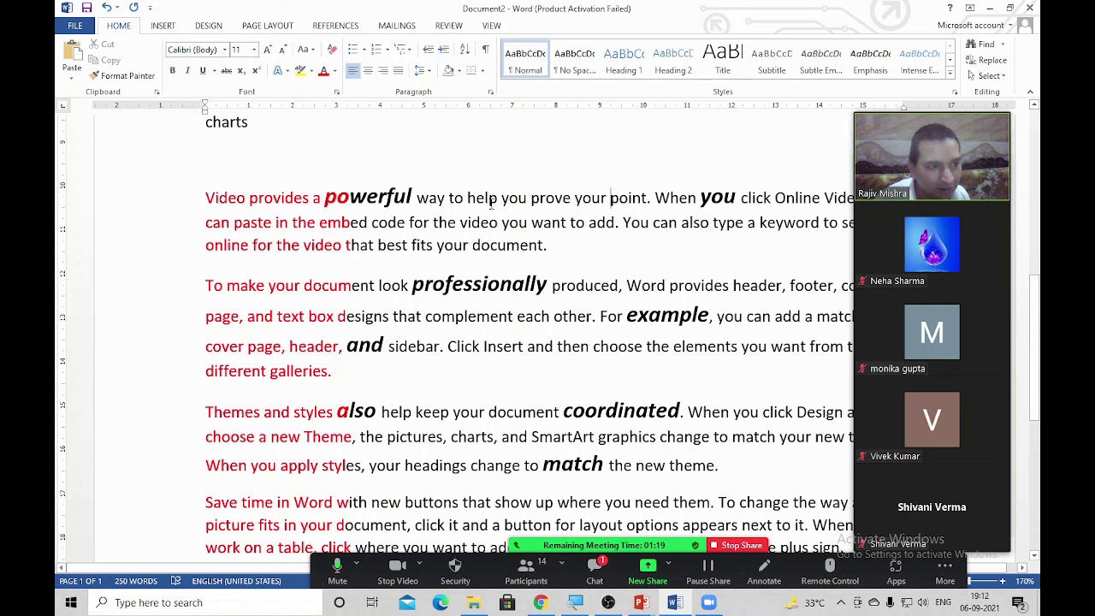
pyautogui.click(487, 200)
pyautogui.hotkey('ctrl', 'Right')
pyautogui.hotkey('ctrl', 'Right')
pyautogui.hotkey('ctrl', 'Right')
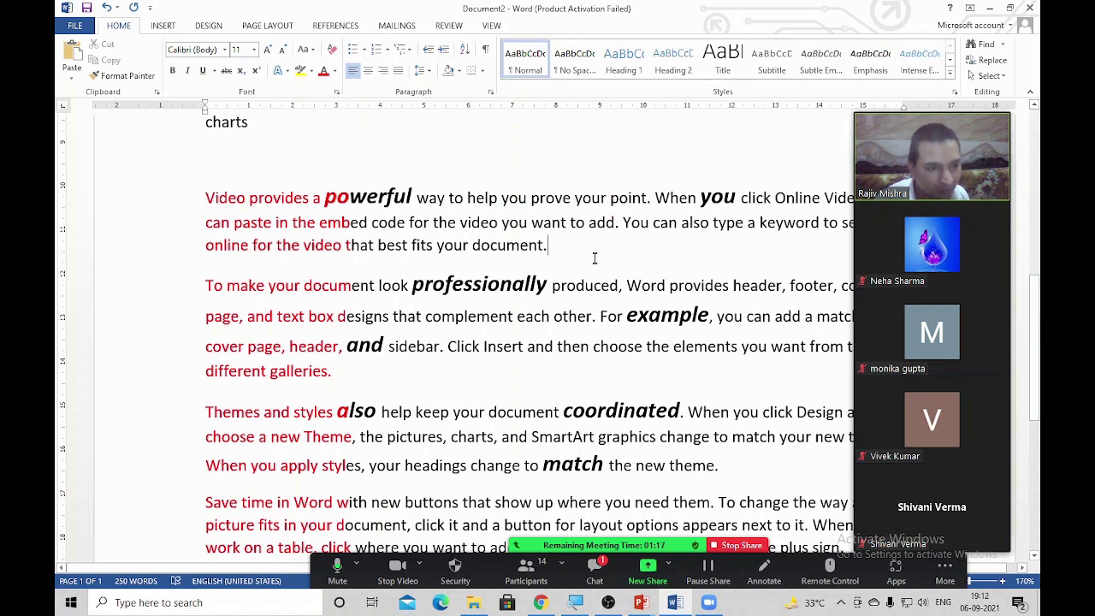
pyautogui.hotkey('shift', 'Down')
pyautogui.hotkey('shift', 'Down')
pyautogui.hotkey('shift', 'Down')
pyautogui.hotkey('shift', 'Down')
pyautogui.hotkey('shift', 'Down')
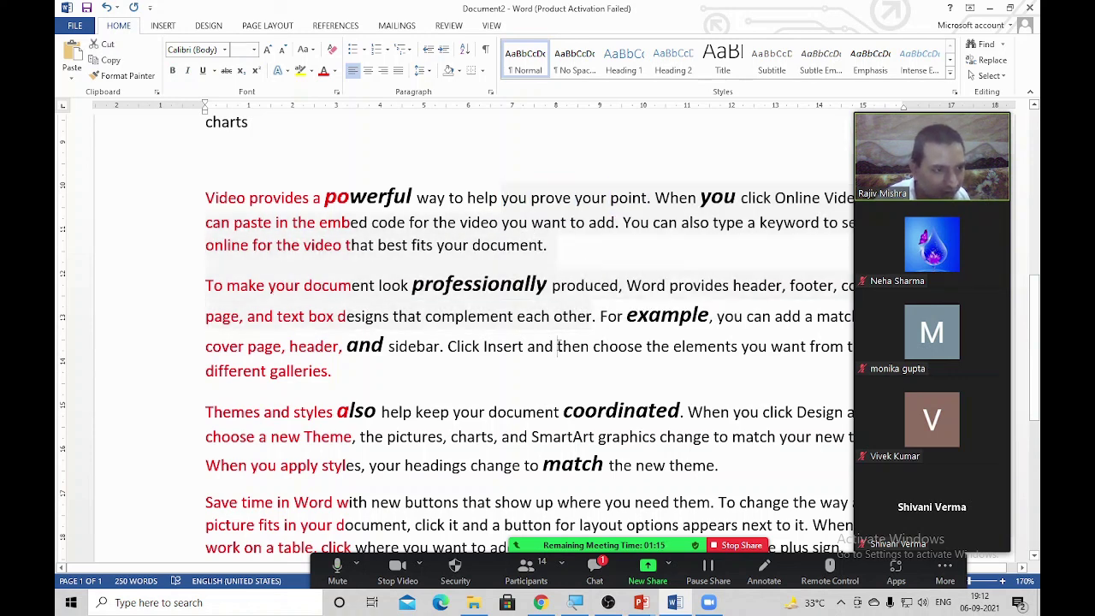
pyautogui.press('Right')
pyautogui.doubleClick(557, 251)
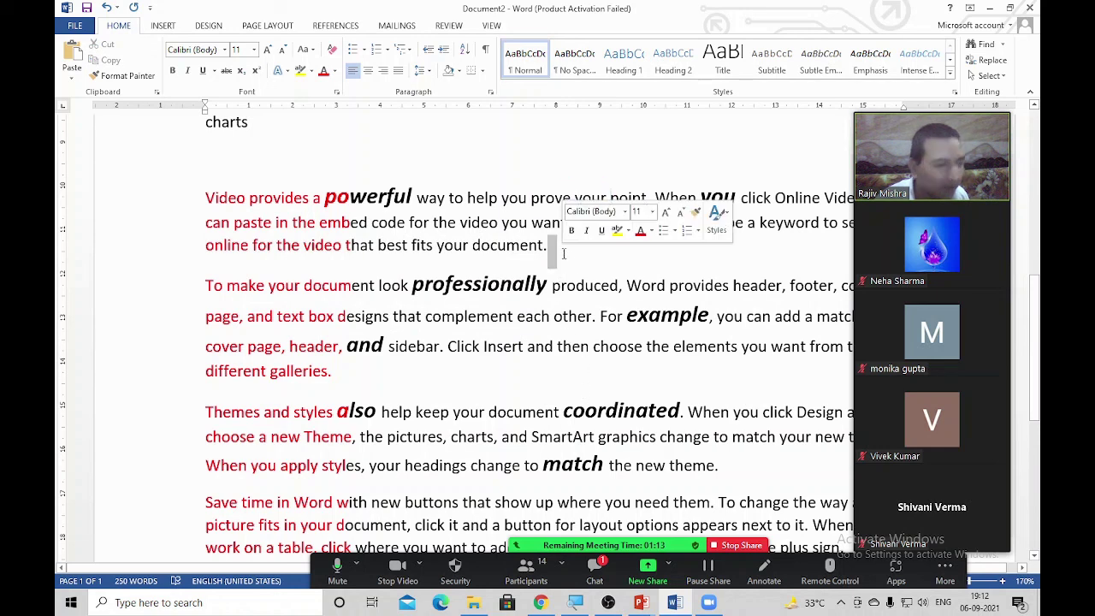
# Select another rectangular column of text, then place the caret before 'document.'
pyautogui.click(617, 311)
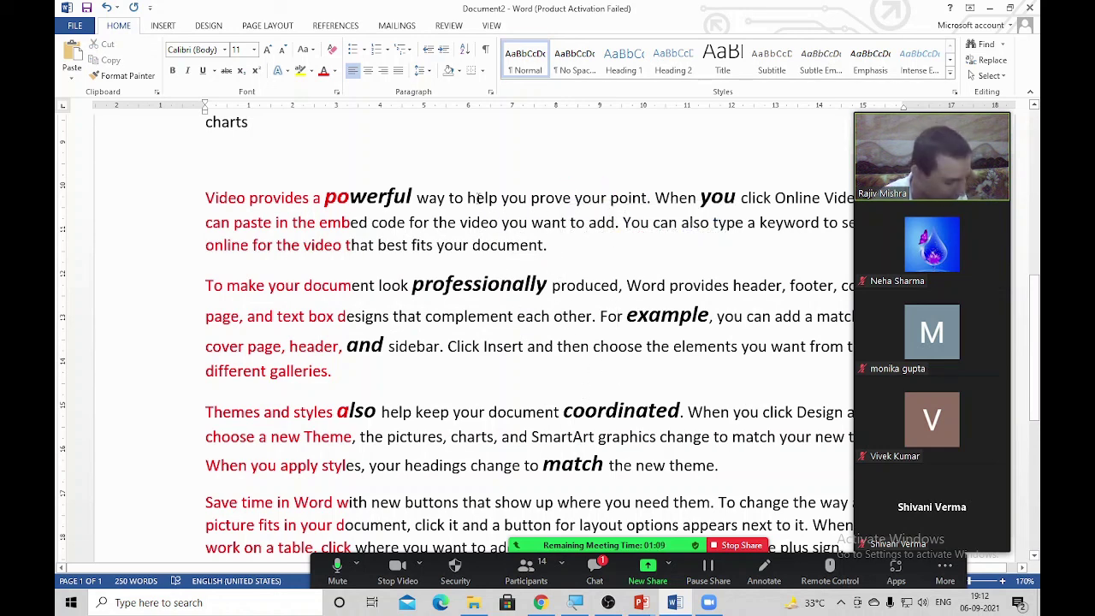
pyautogui.moveTo(476, 198); pyautogui.dragTo(609, 484)
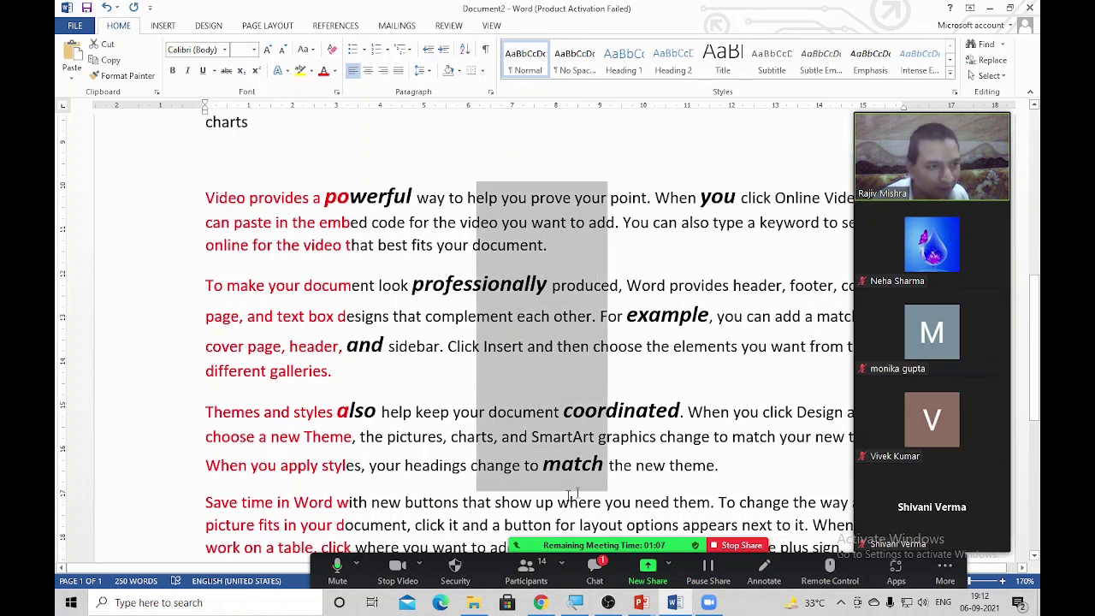
pyautogui.moveTo(528, 197); pyautogui.dragTo(568, 377)
pyautogui.click(467, 247)
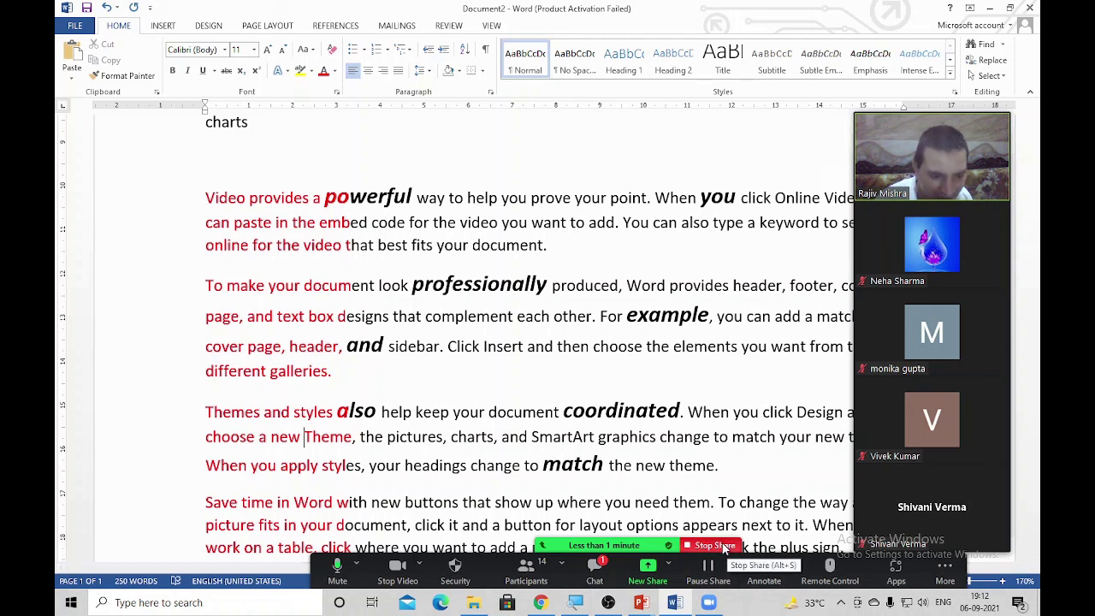
# Stop sharing the Word document with the meeting
pyautogui.click(715, 544)
pyautogui.moveTo(599, 552)
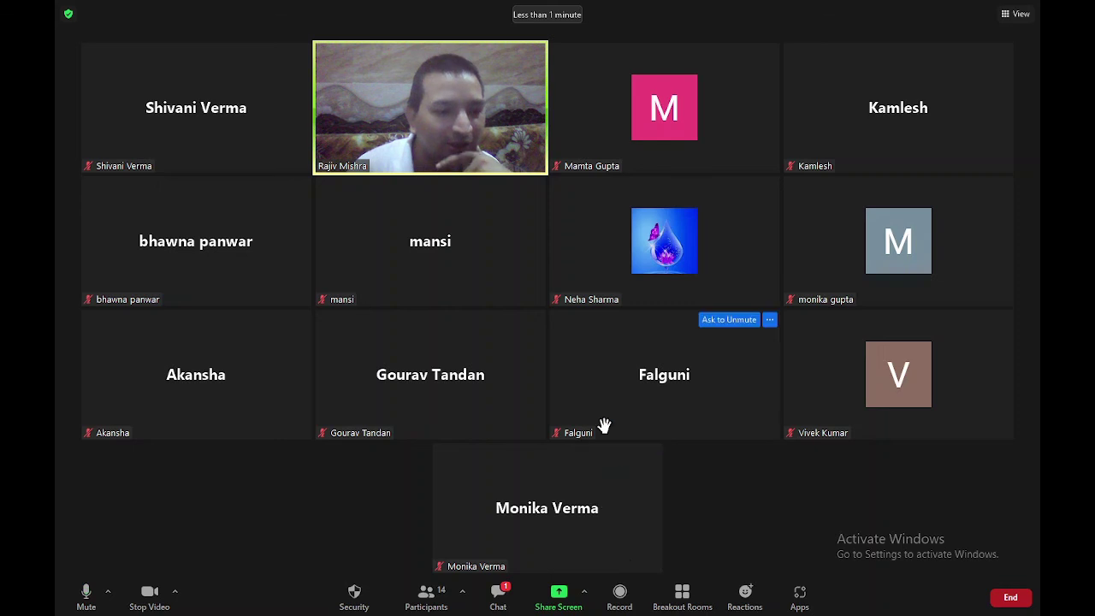
pyautogui.moveTo(464, 215)
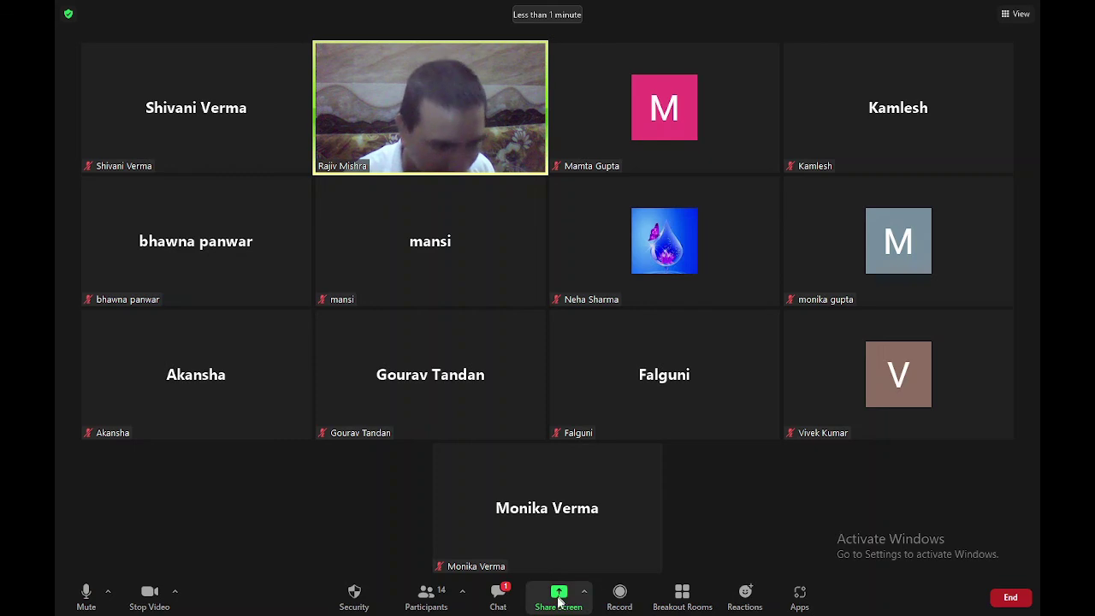
pyautogui.moveTo(592, 504)
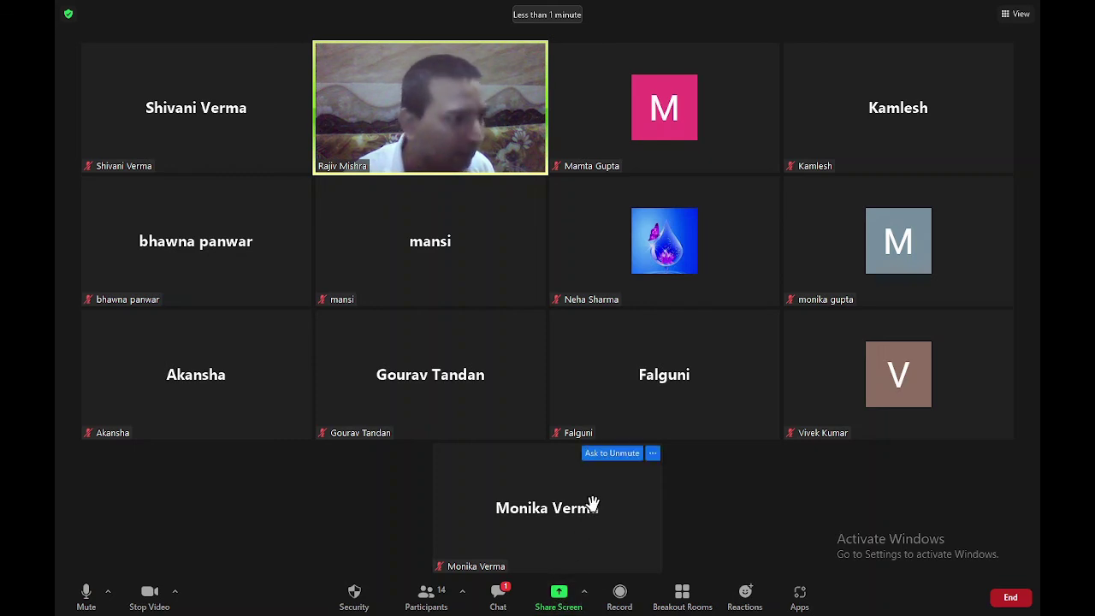
# Check the meeting chat, then bring up the End Meeting for All / Leave Meeting options
pyautogui.click(498, 596)
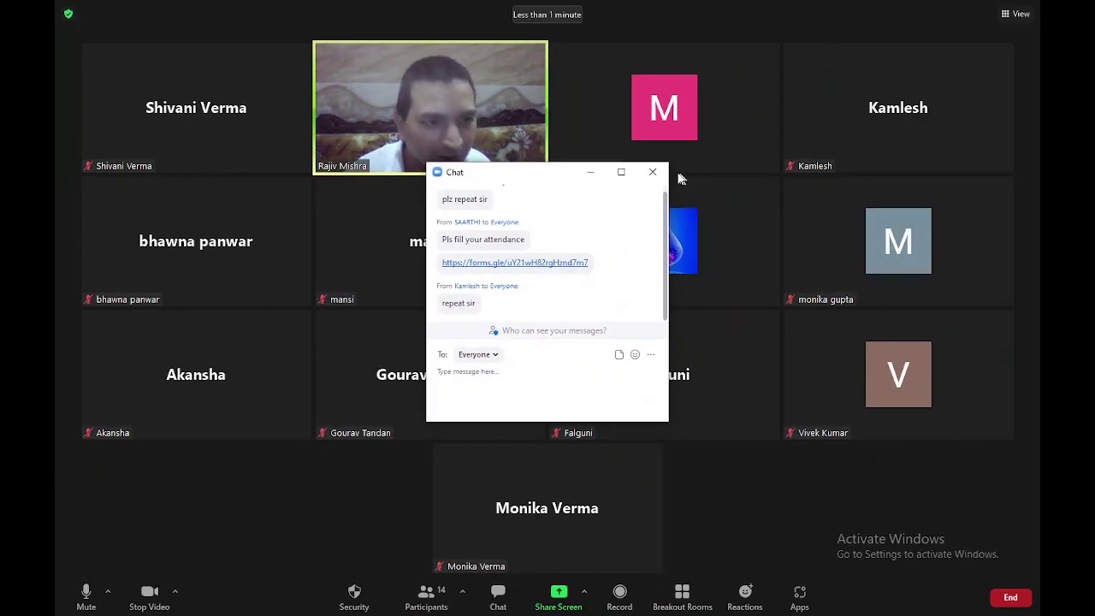
pyautogui.click(653, 172)
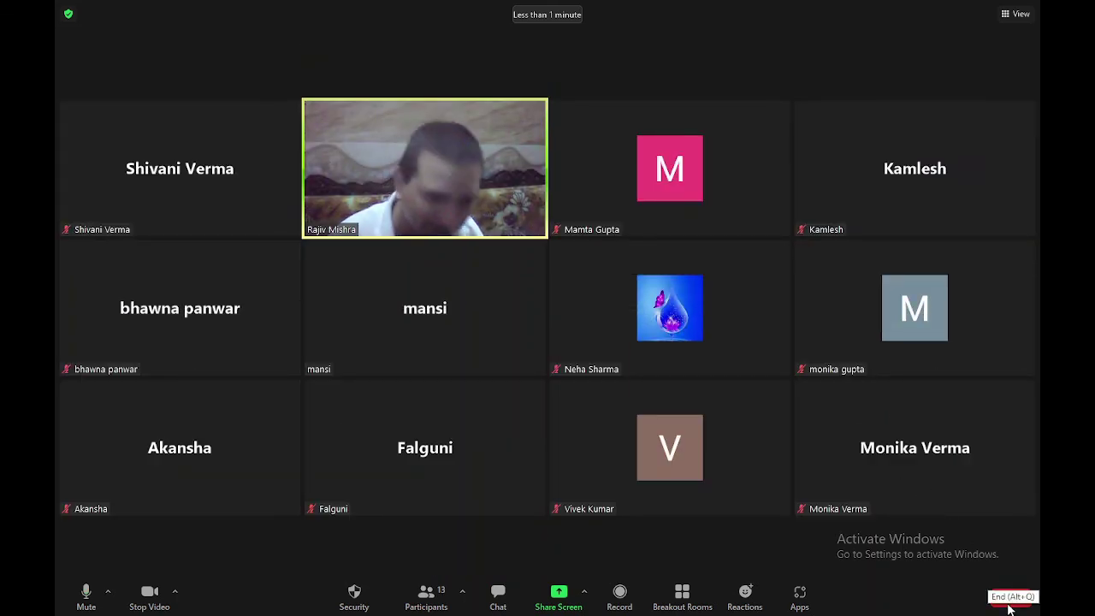
pyautogui.click(1008, 608)
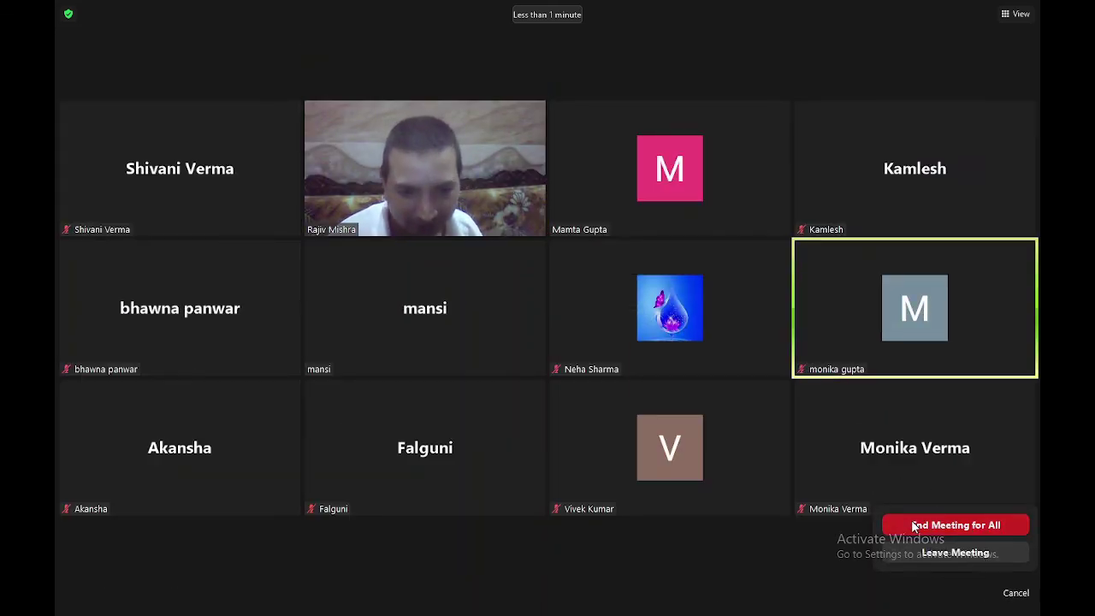